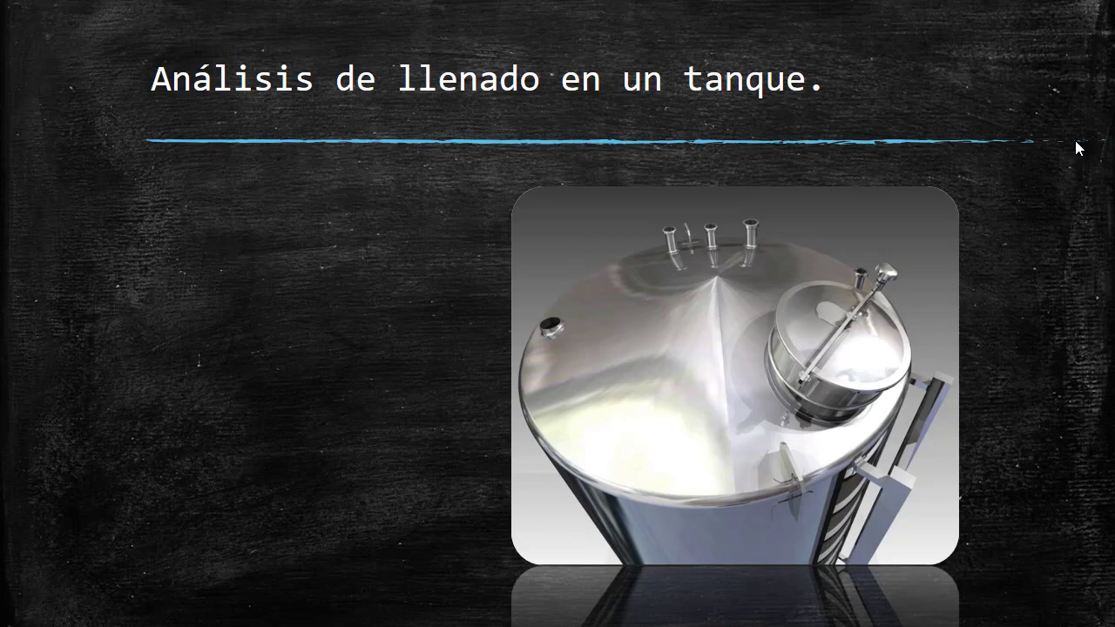
Show the SolidWorks Flow Simulation bullet, then the SIMULIA XFlow bullet, on the tank-filling slide.
left_click(794, 102)
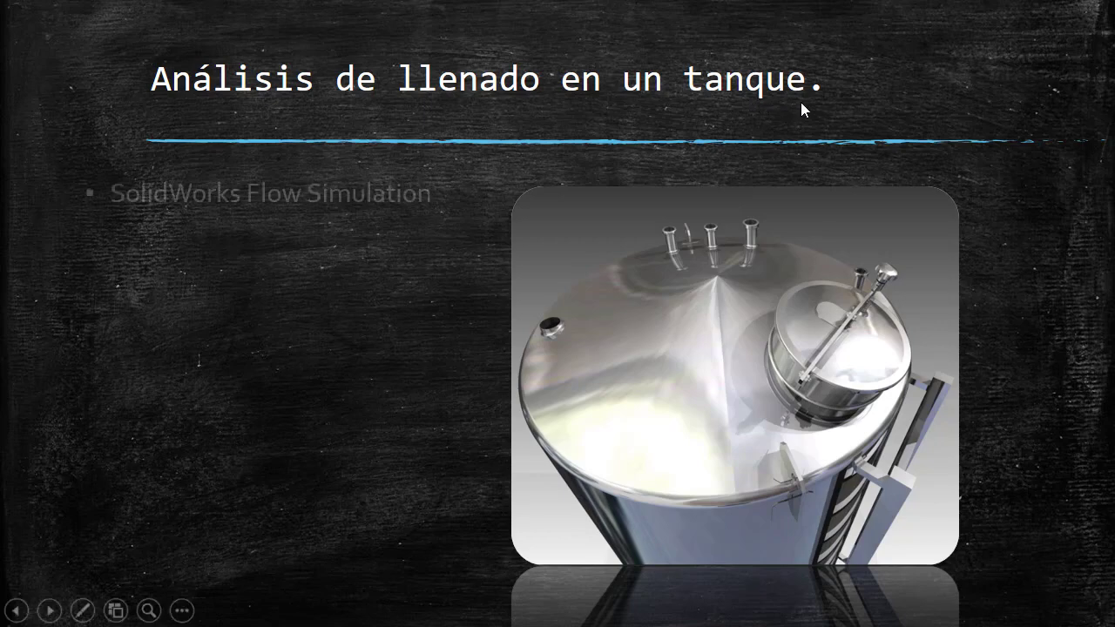
left_click(884, 122)
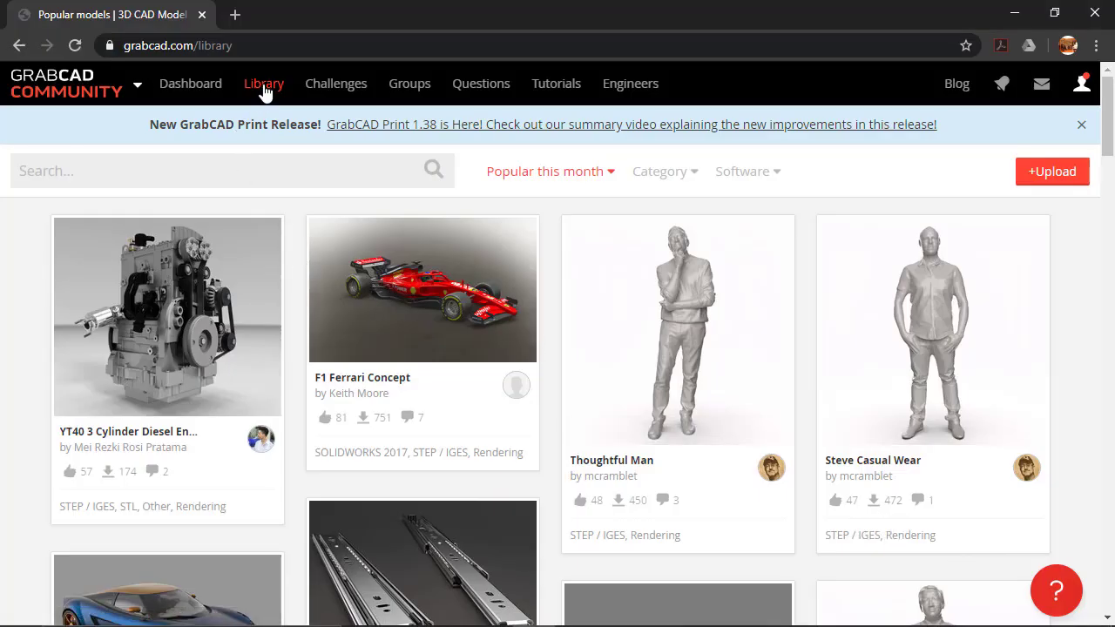
Search GrabCAD for 'CIP tank' and scroll down to the CIP WATER STORAGE TANK result.
left_click(262, 169)
type("CIP ")
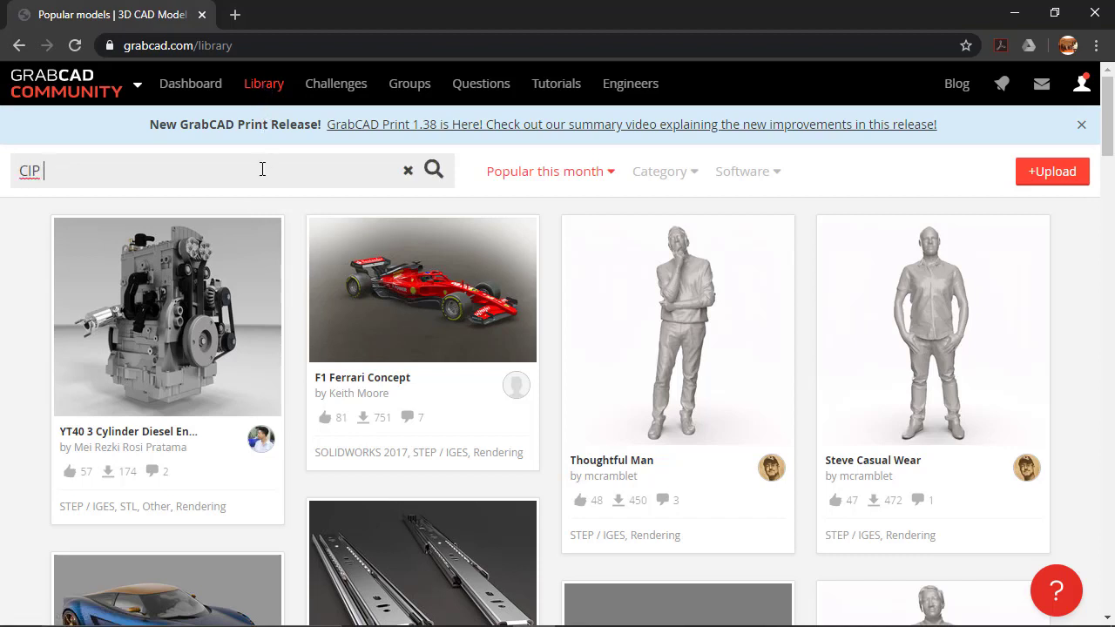
type("tank")
key("Return")
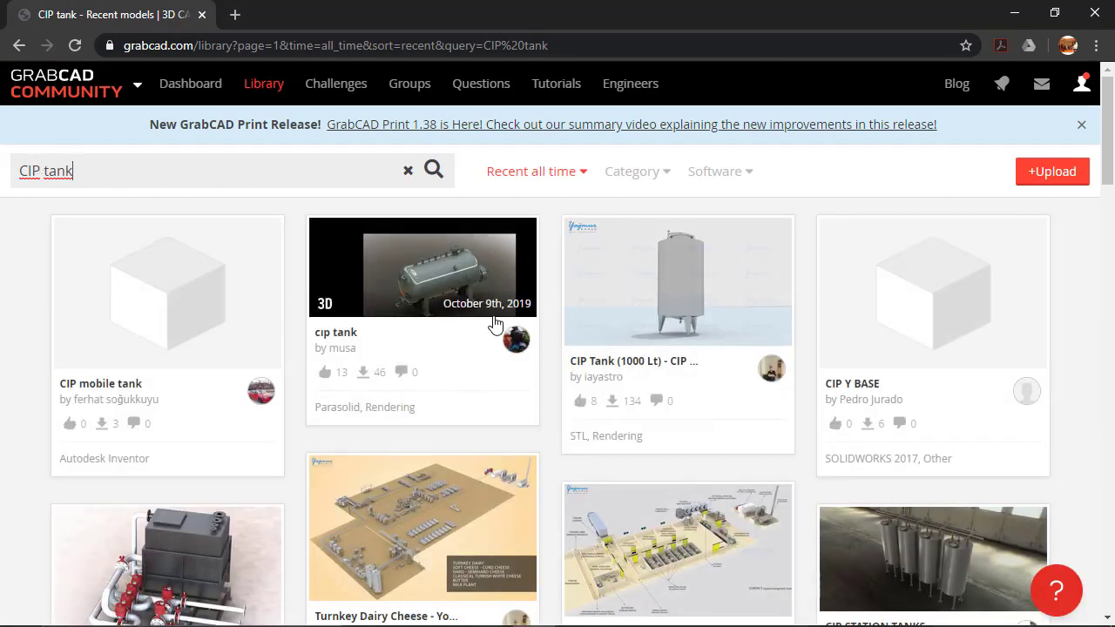
scroll(552, 323, "down", 2)
scroll(553, 323, "down", 4)
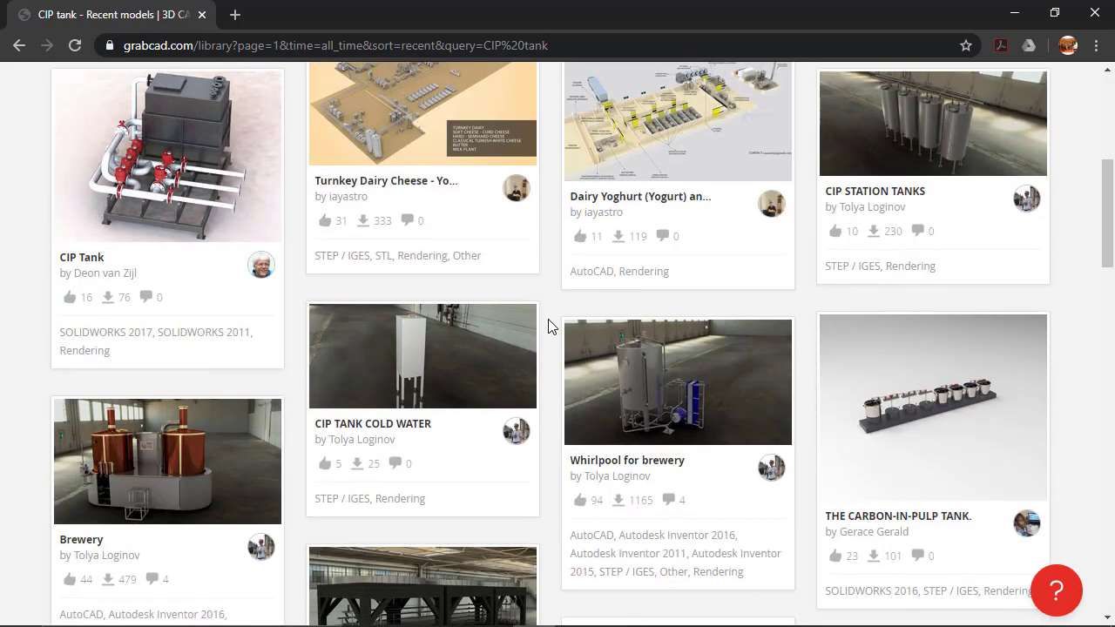
scroll(549, 326, "down", 4)
scroll(548, 324, "down", 2)
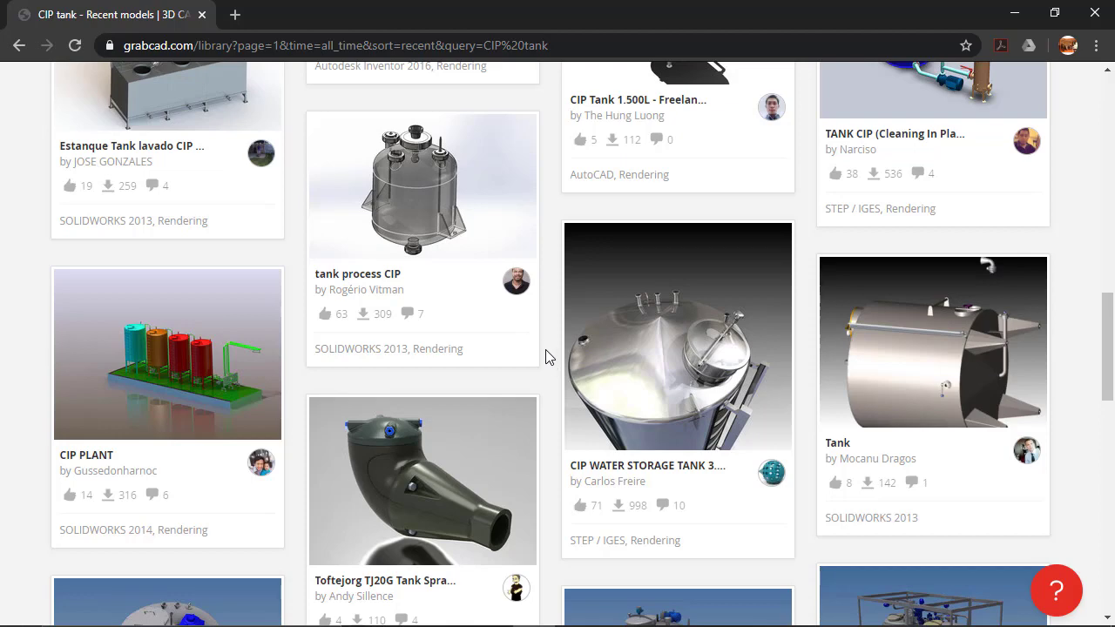
Download CIP TANK 3.500L.stp from the model page into the TutorialSolidWorksFlowSimulation folder.
left_click(667, 357)
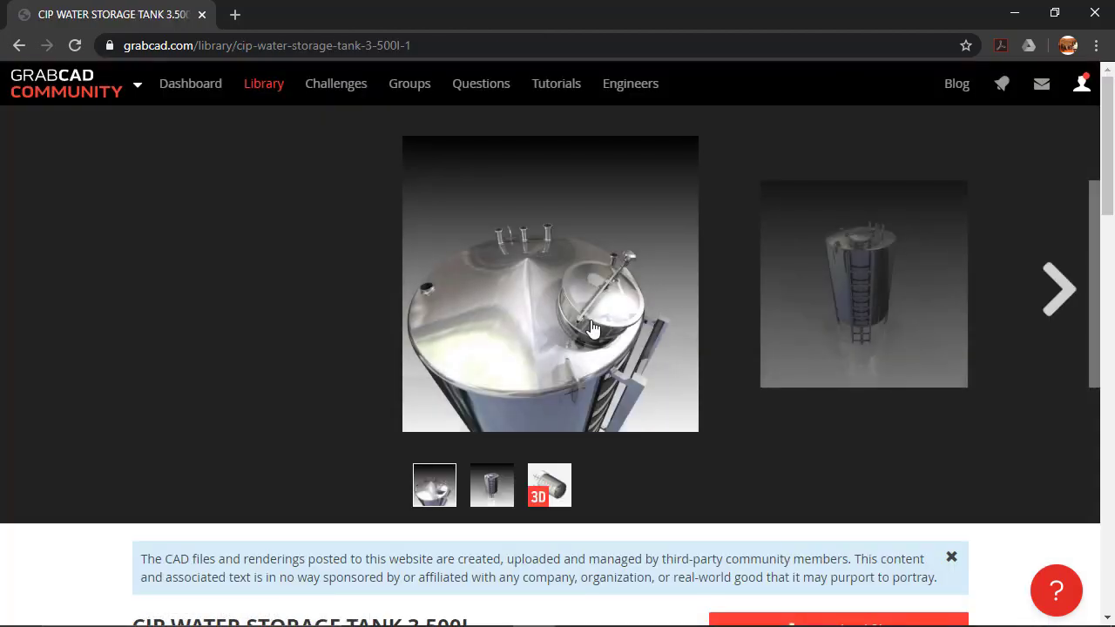
scroll(532, 318, "down", 5)
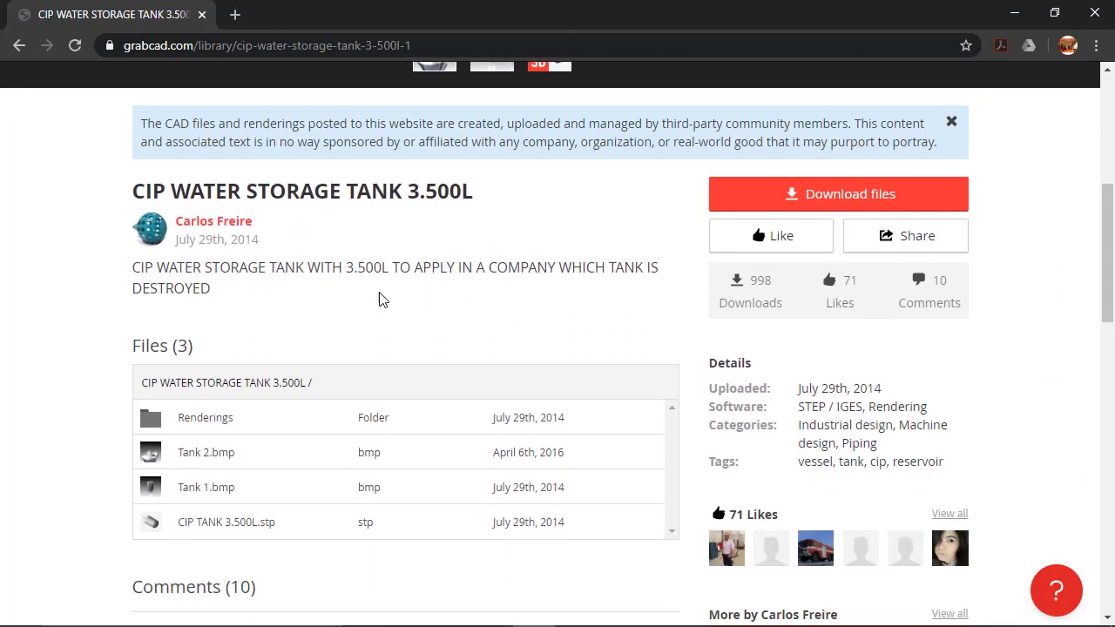
scroll(346, 309, "down", 1)
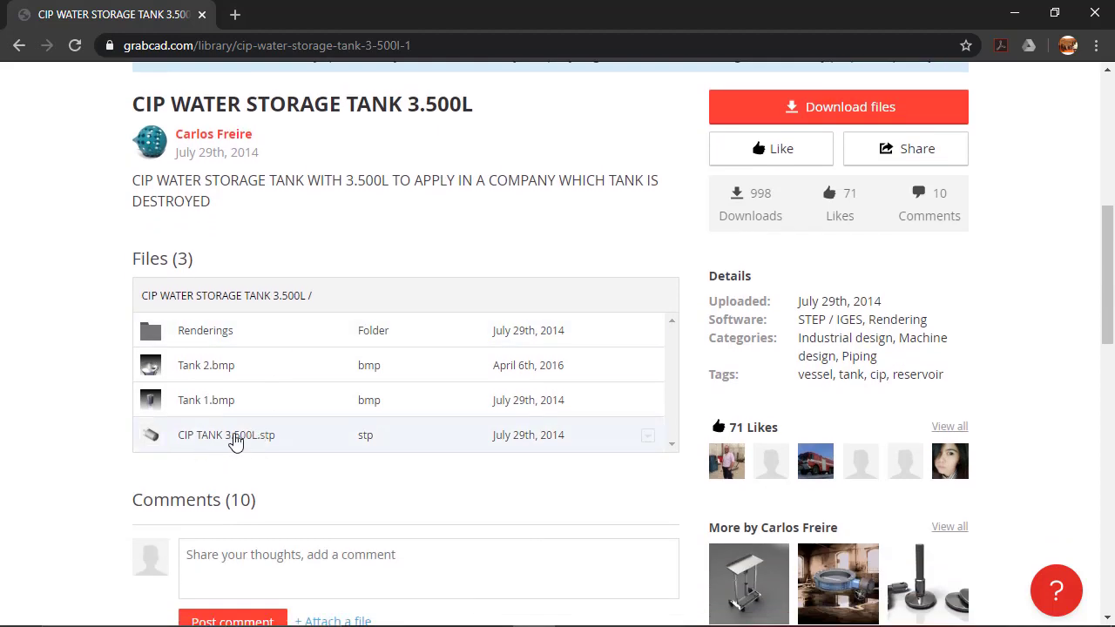
left_click(235, 442)
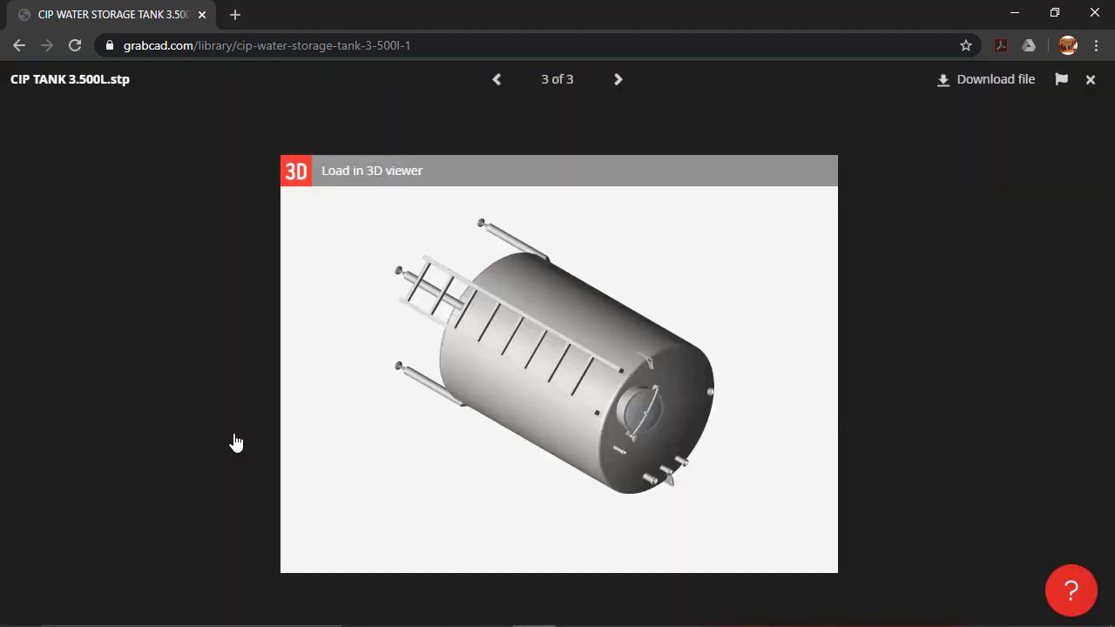
left_click(957, 80)
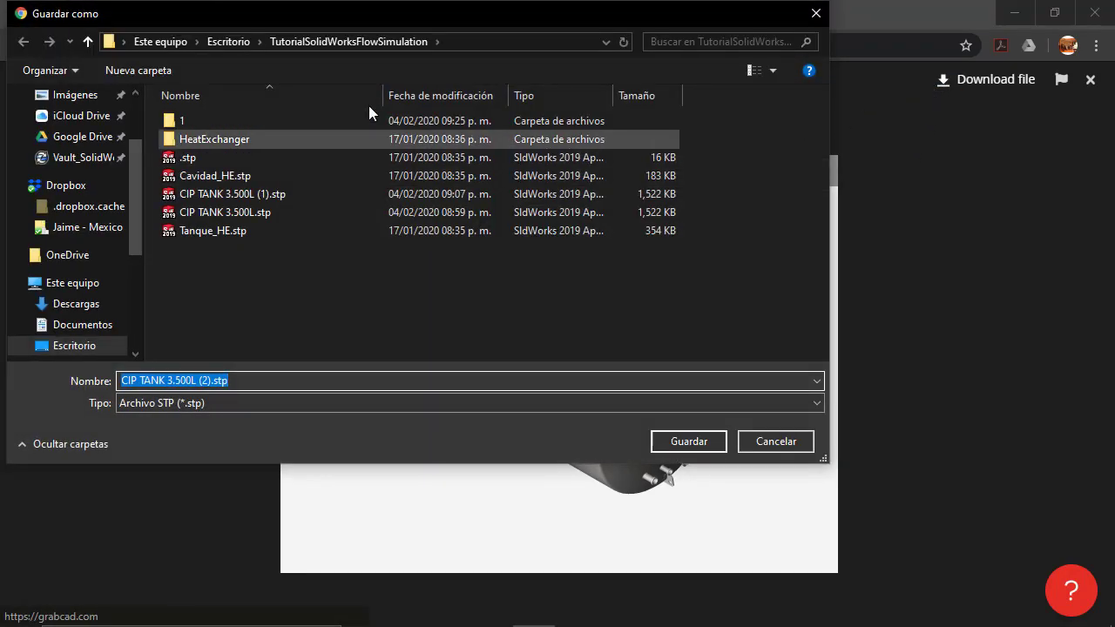
left_click(654, 442)
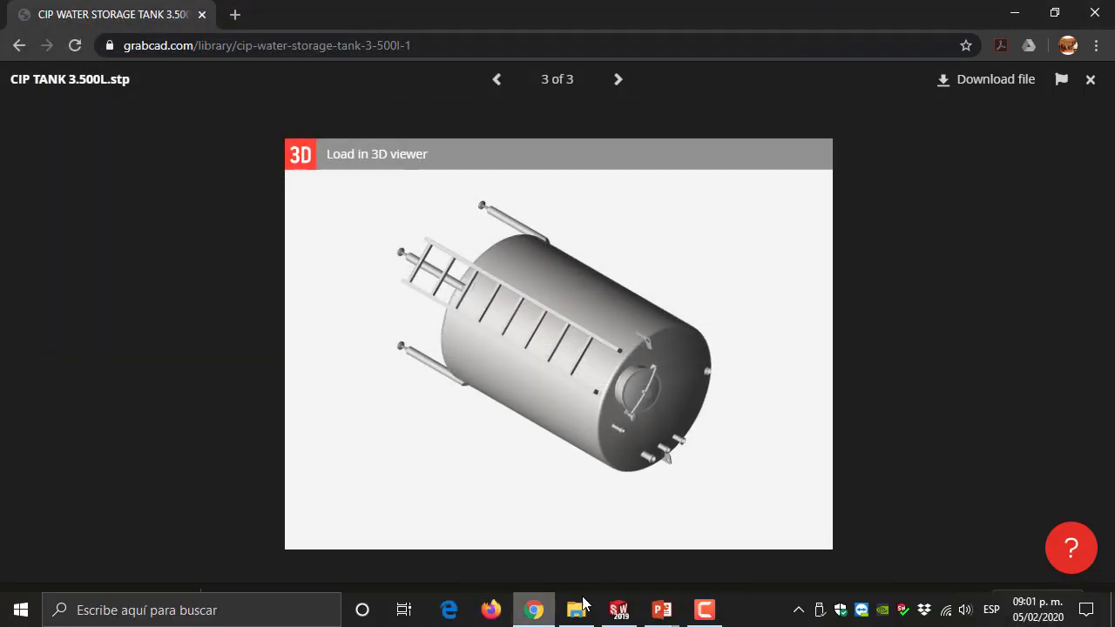
Open CIP TANK 3.500L.stp as a STEP file from Escritorio > TutorialSolidWorksFlowSimulation.
left_click(618, 614)
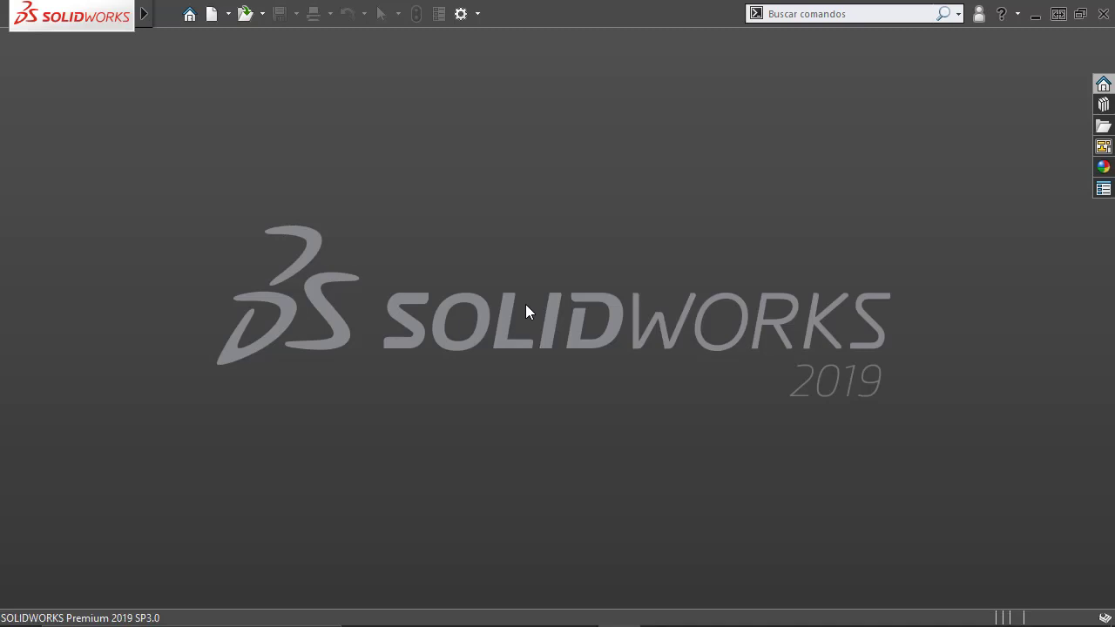
left_click(248, 20)
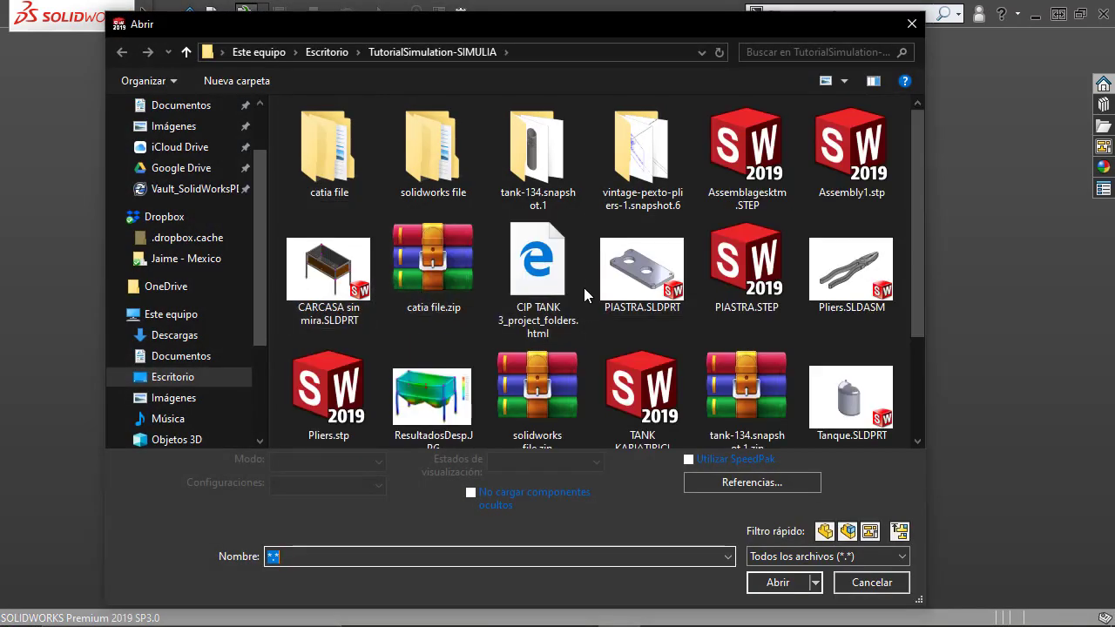
left_click(327, 52)
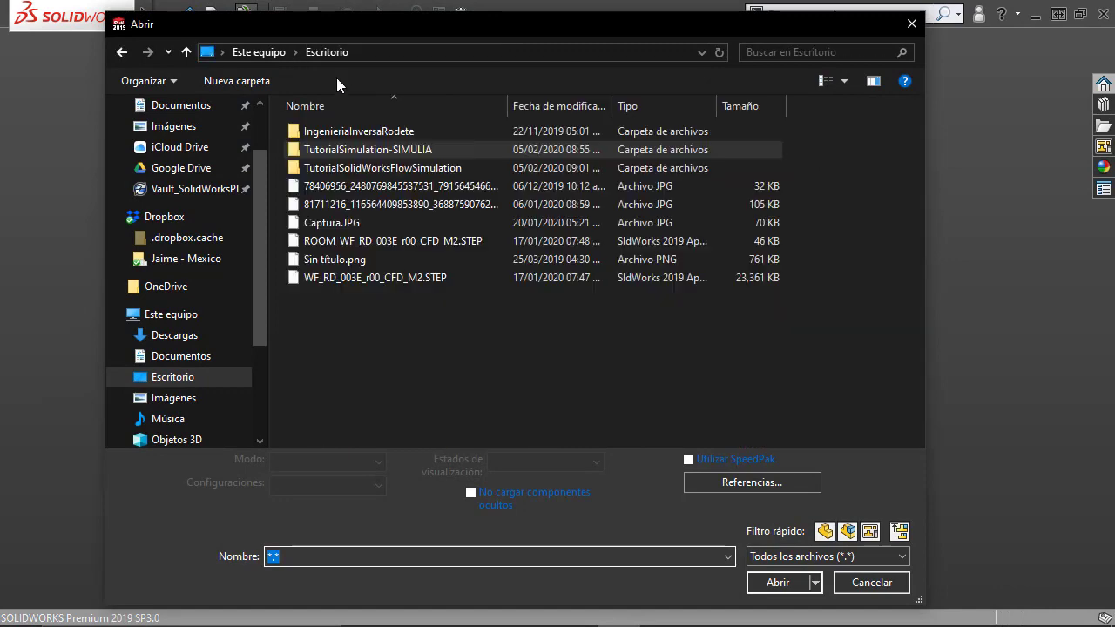
double_click(351, 169)
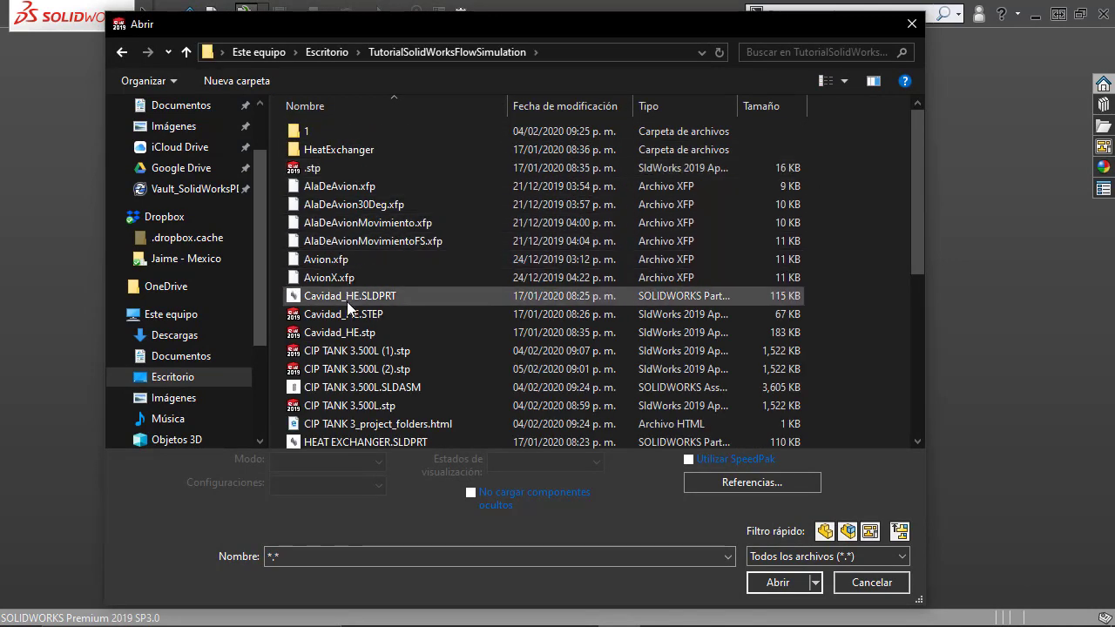
left_click(364, 406)
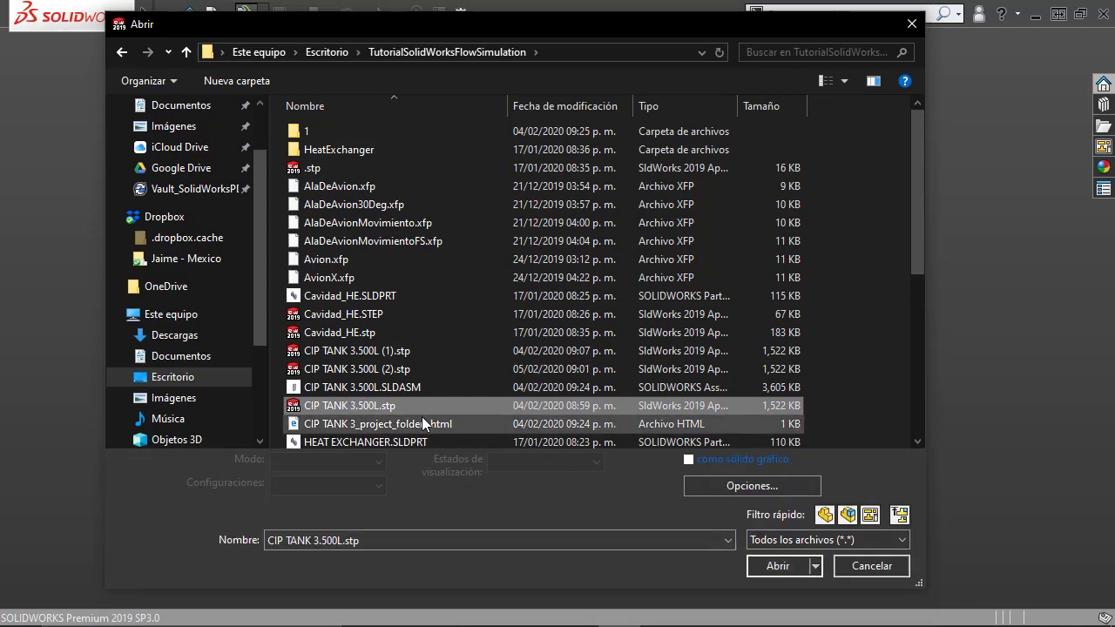
left_click(875, 541)
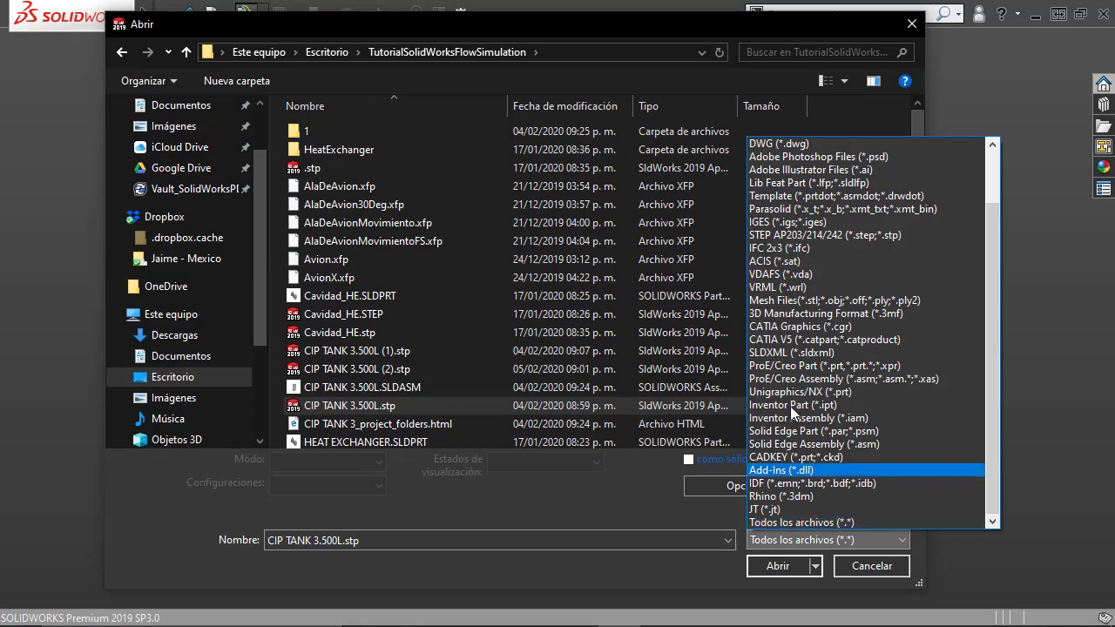
left_click(795, 235)
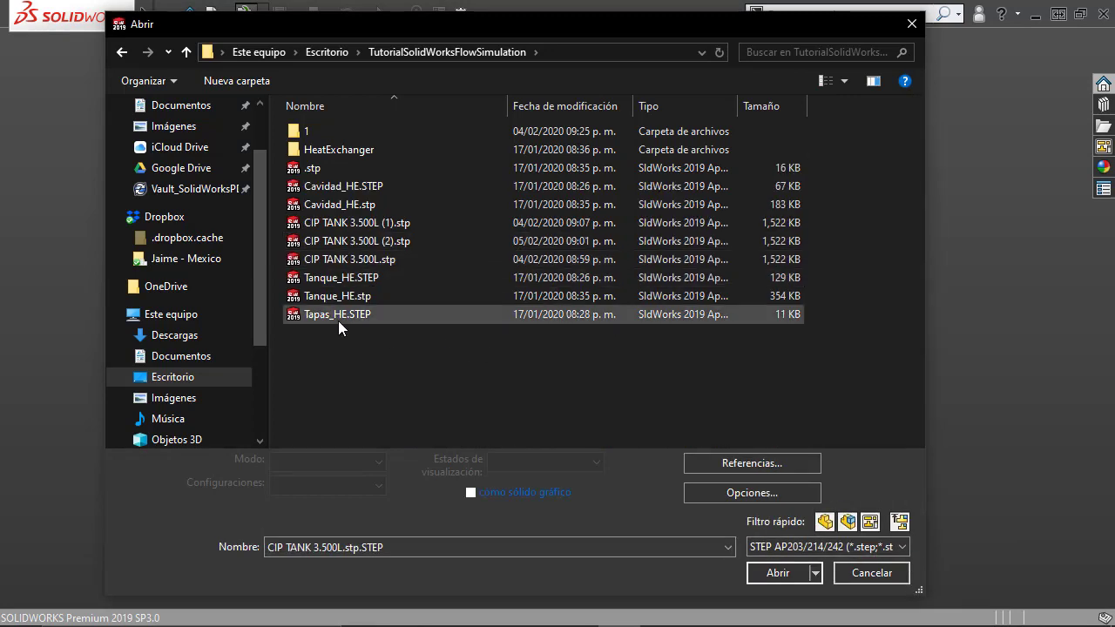
left_click(338, 260)
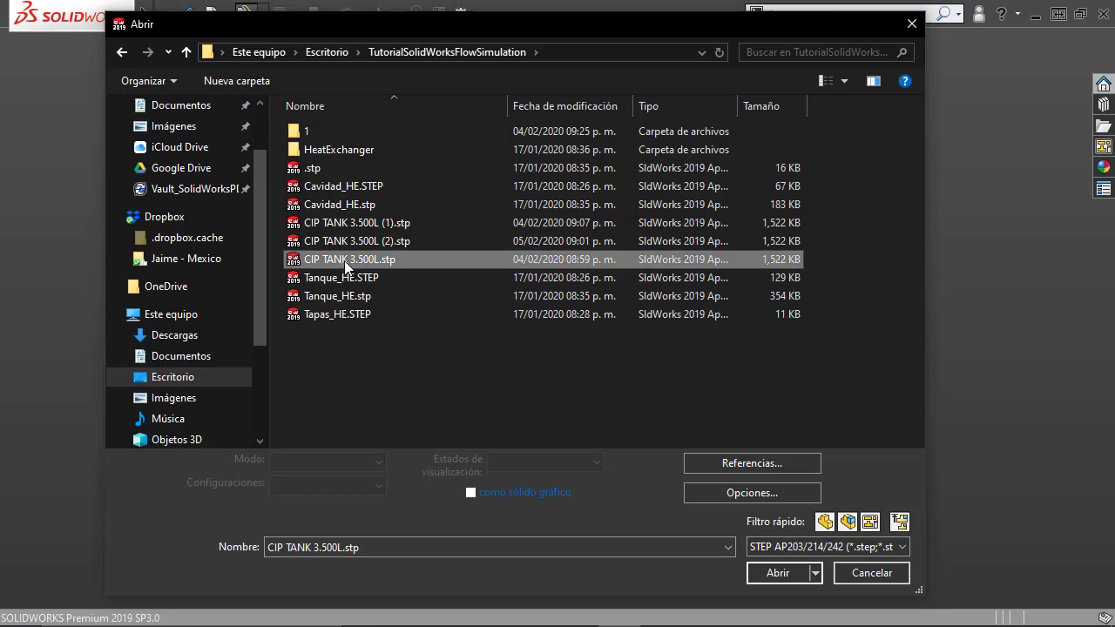
left_click(777, 573)
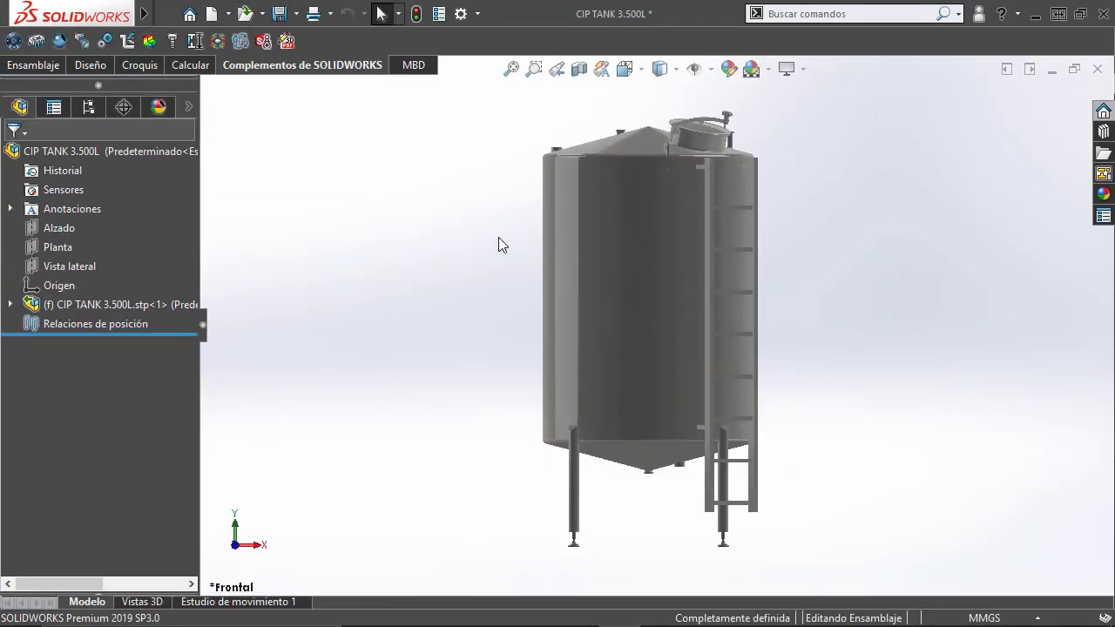
Orbit the tank to an elevated view and set its display style to Shaded With Edges.
middle_click_drag(498, 241, 496, 299)
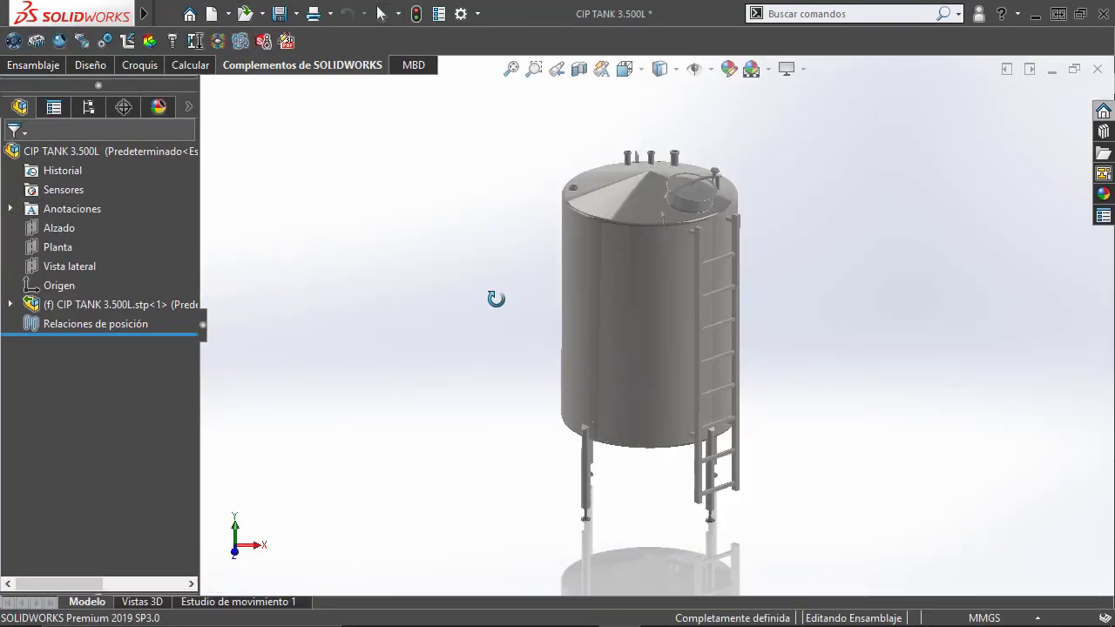
left_click(663, 70)
middle_click_drag(518, 192, 514, 197)
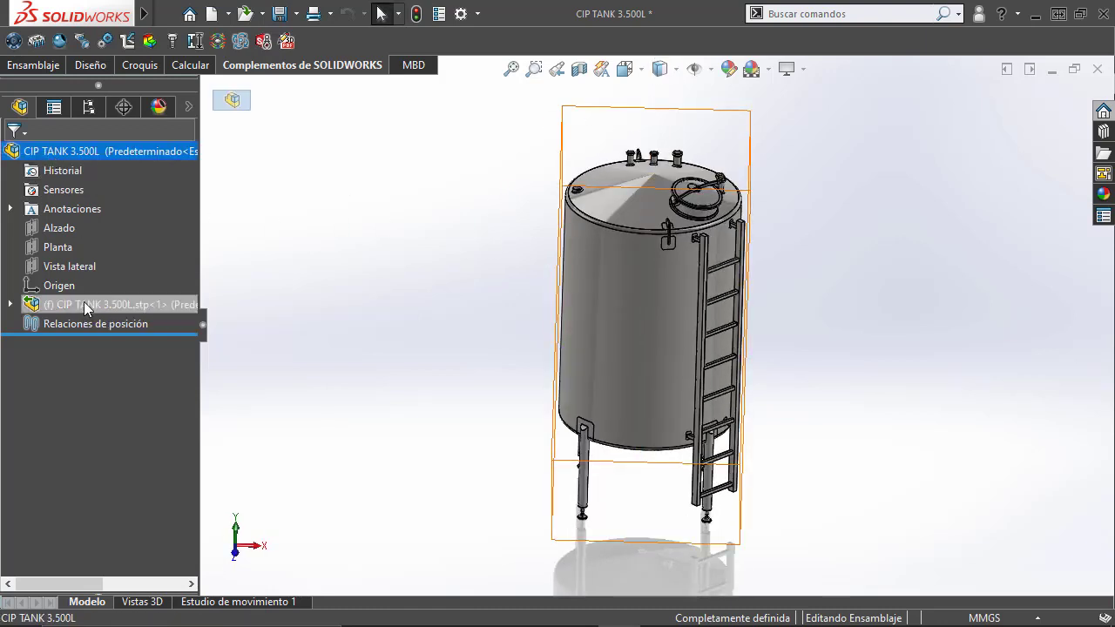
Expand and collapse the CIP TANK 3.500L.stp component to review its parts.
left_click(26, 306)
left_click(12, 304)
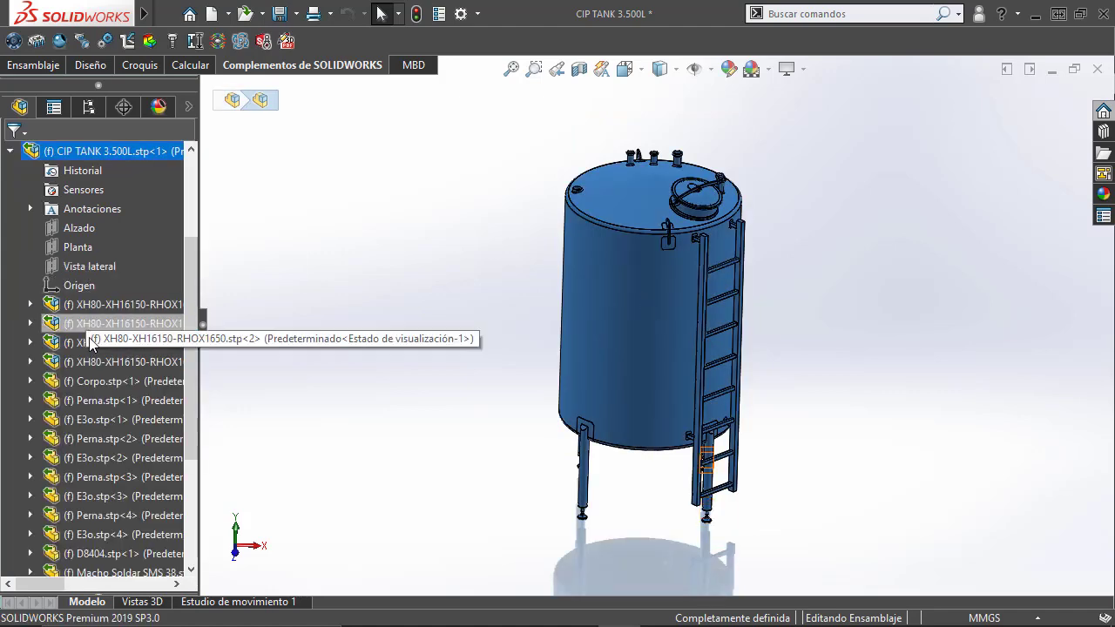
left_click(10, 151)
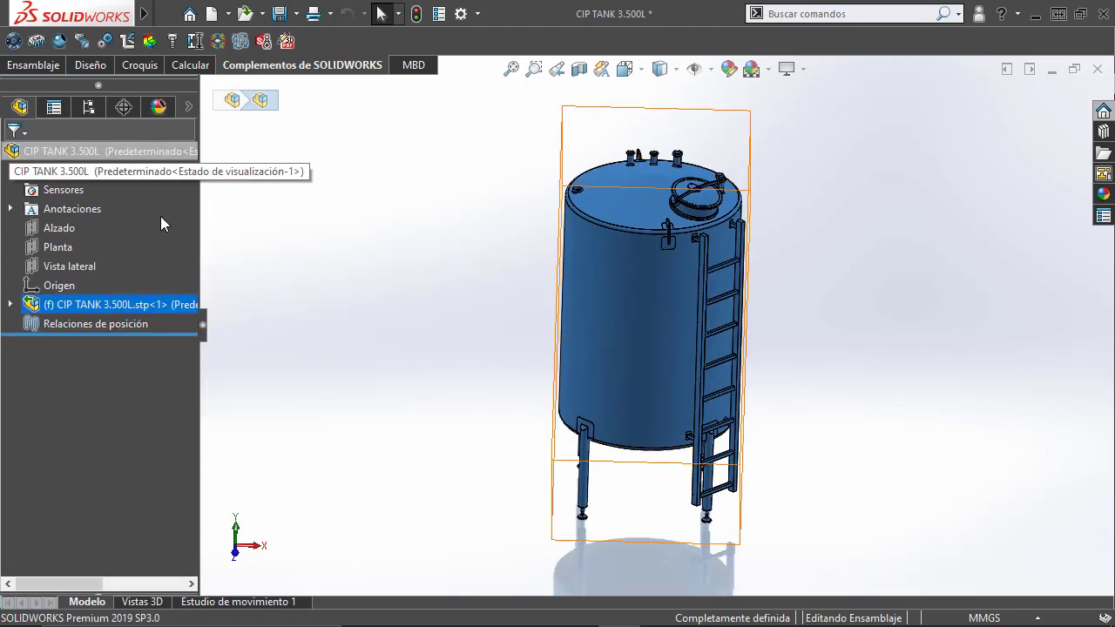
left_click(392, 265)
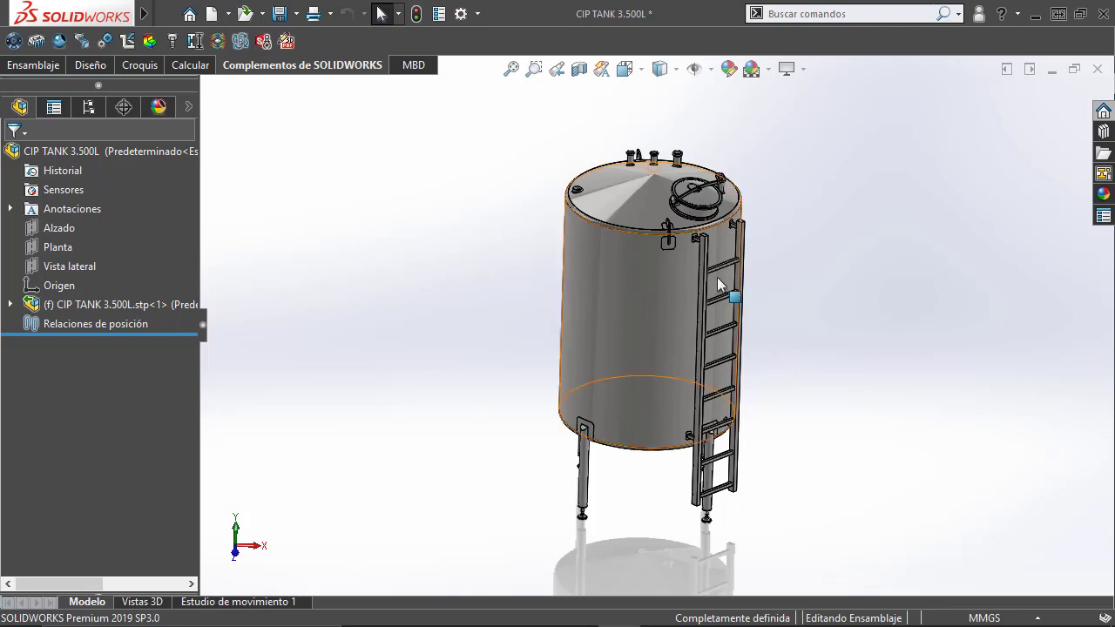
scroll(593, 213, "down", 2)
scroll(589, 243, "down", 2)
scroll(584, 238, "down", 2)
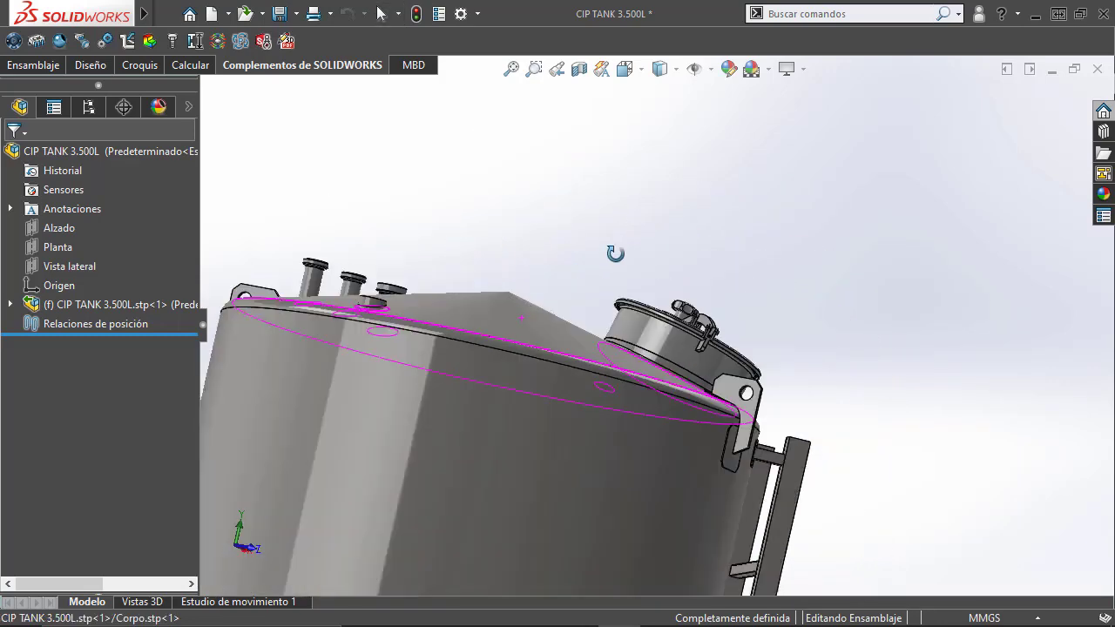
middle_click_drag(521, 318, 580, 326)
scroll(409, 290, "up", 3)
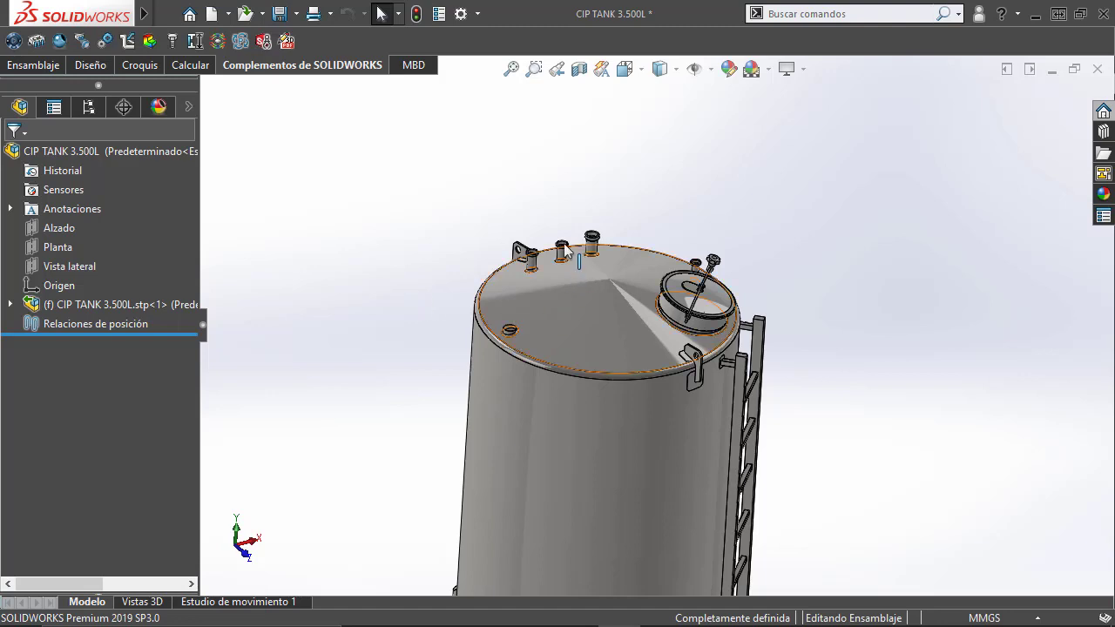
scroll(448, 311, "up", 2)
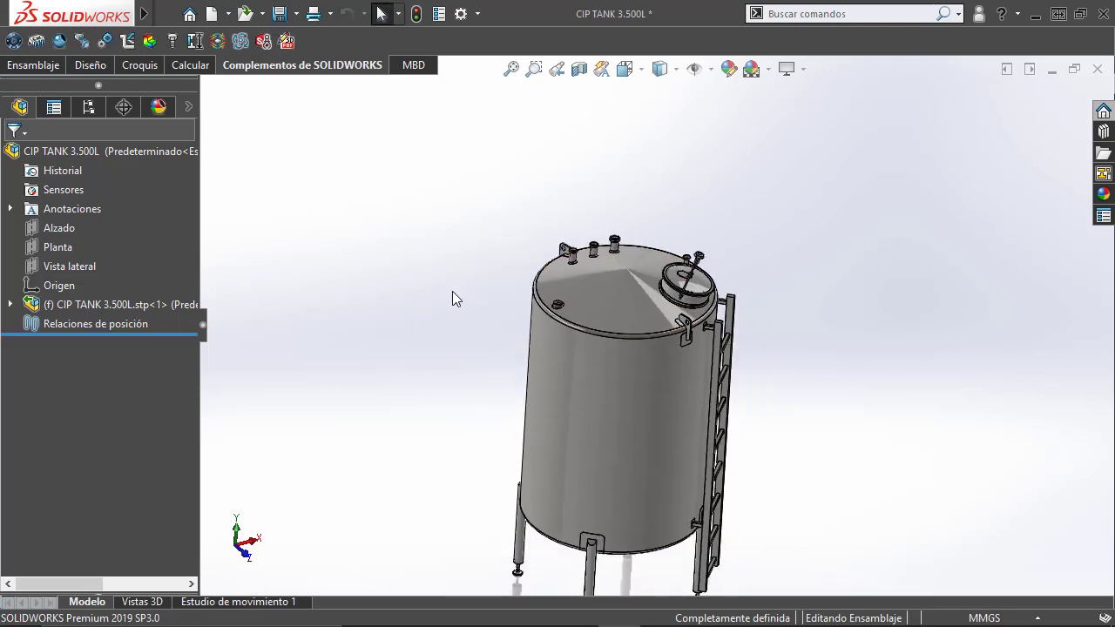
middle_click_drag(450, 180, 428, 161, "ctrl")
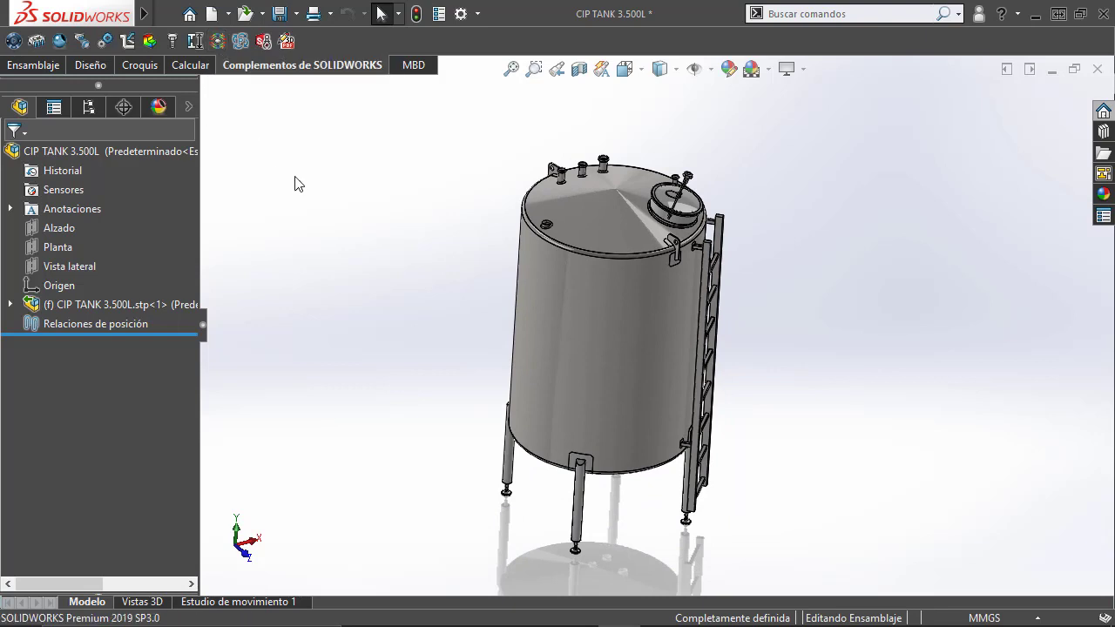
middle_click_drag(799, 333, 771, 323)
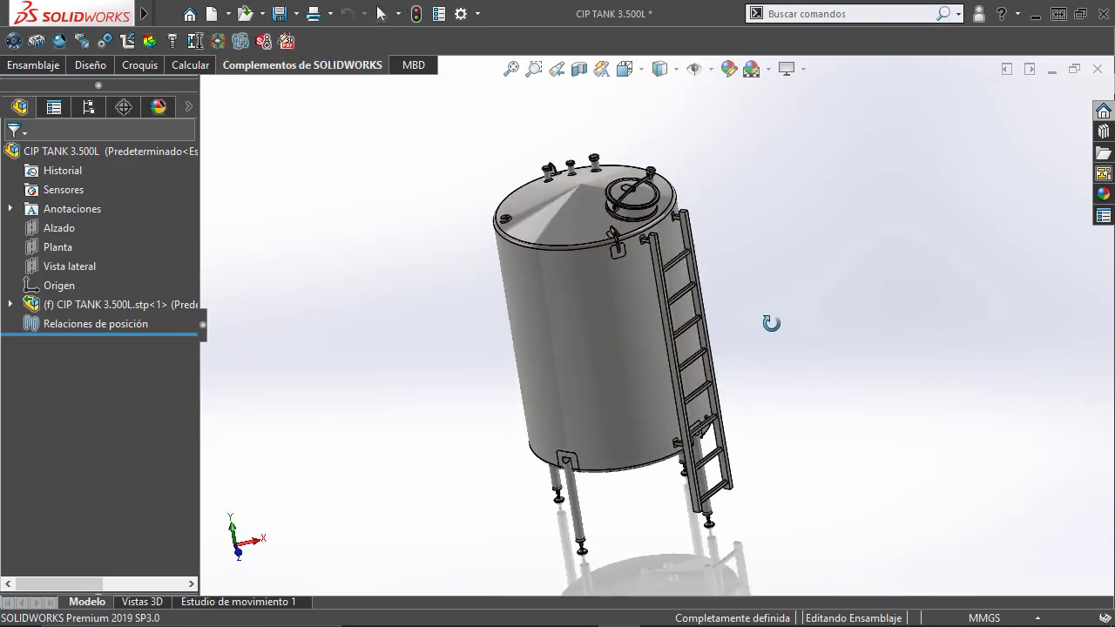
scroll(787, 331, "up", 2)
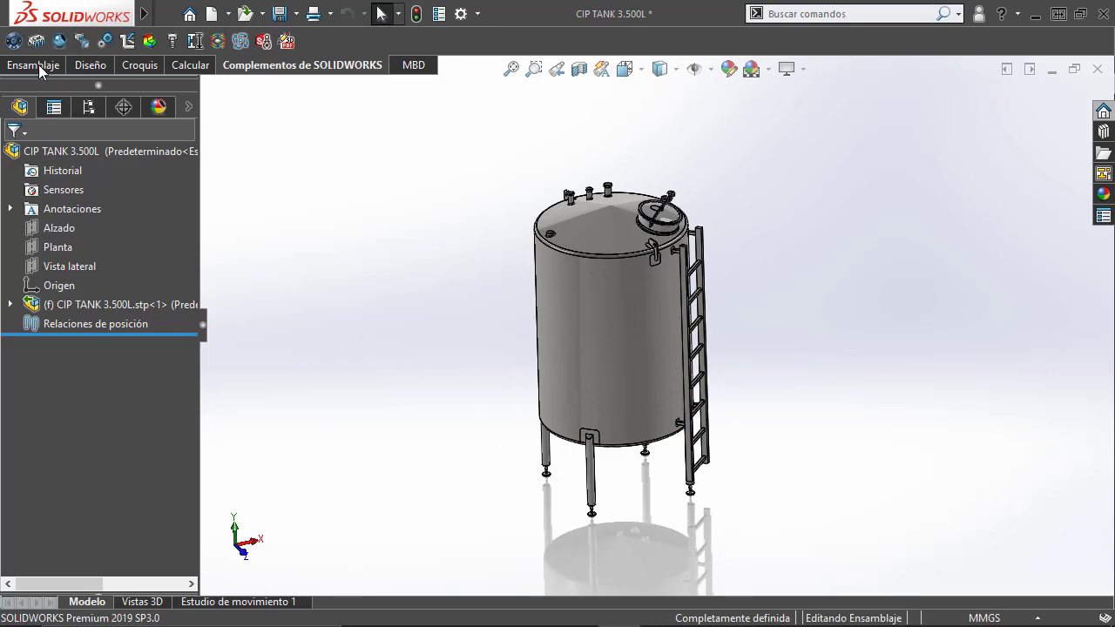
Save the tank assembly, replacing the existing assembly file.
left_click(281, 15)
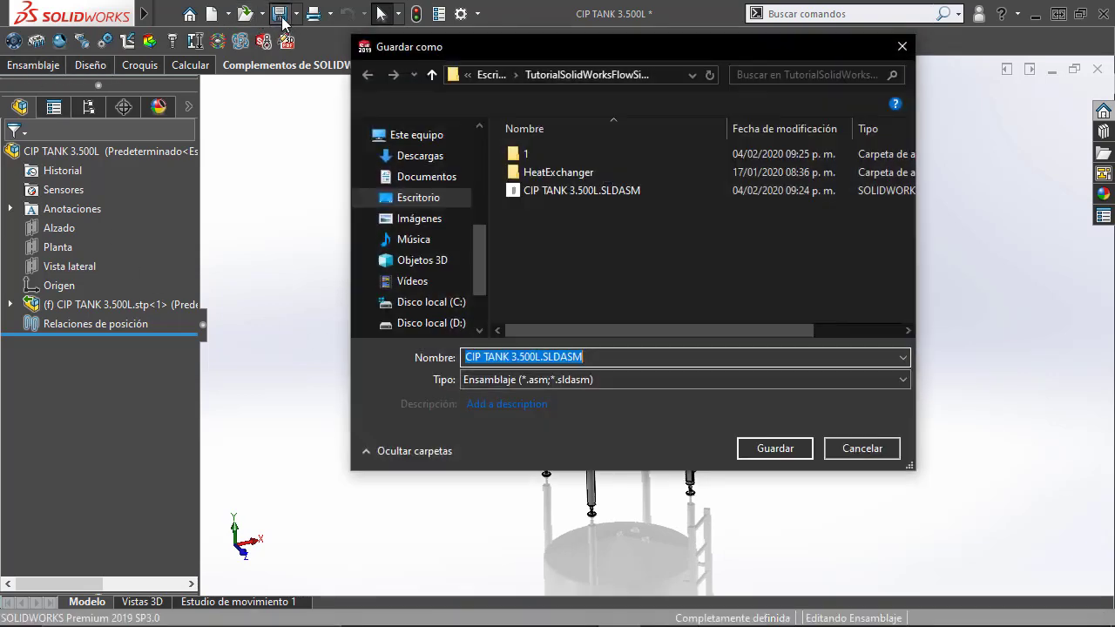
left_click(771, 449)
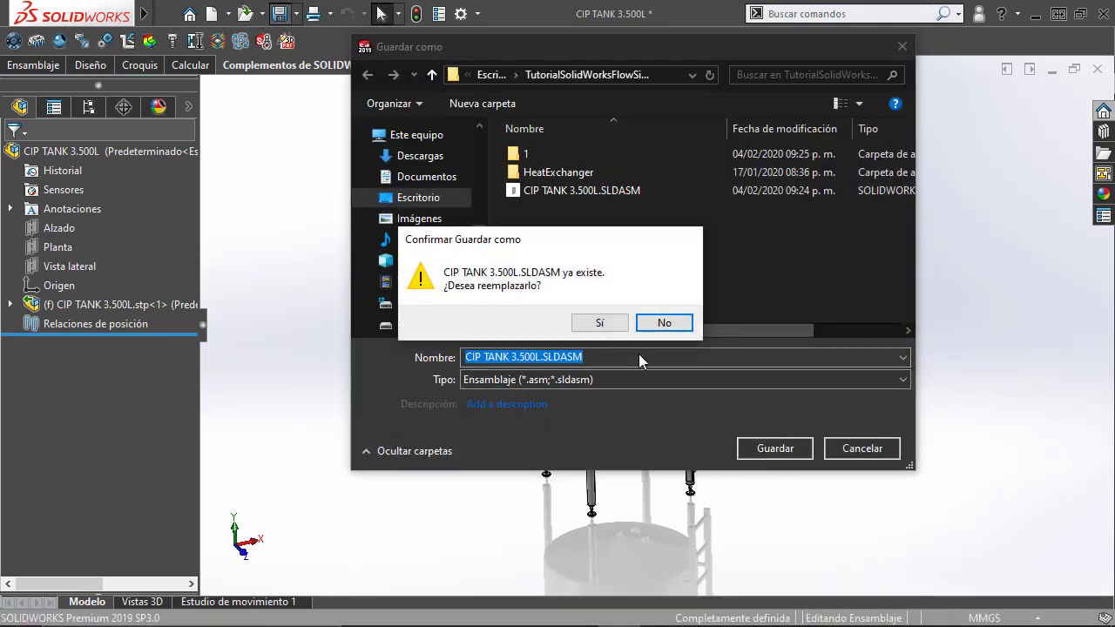
left_click(607, 328)
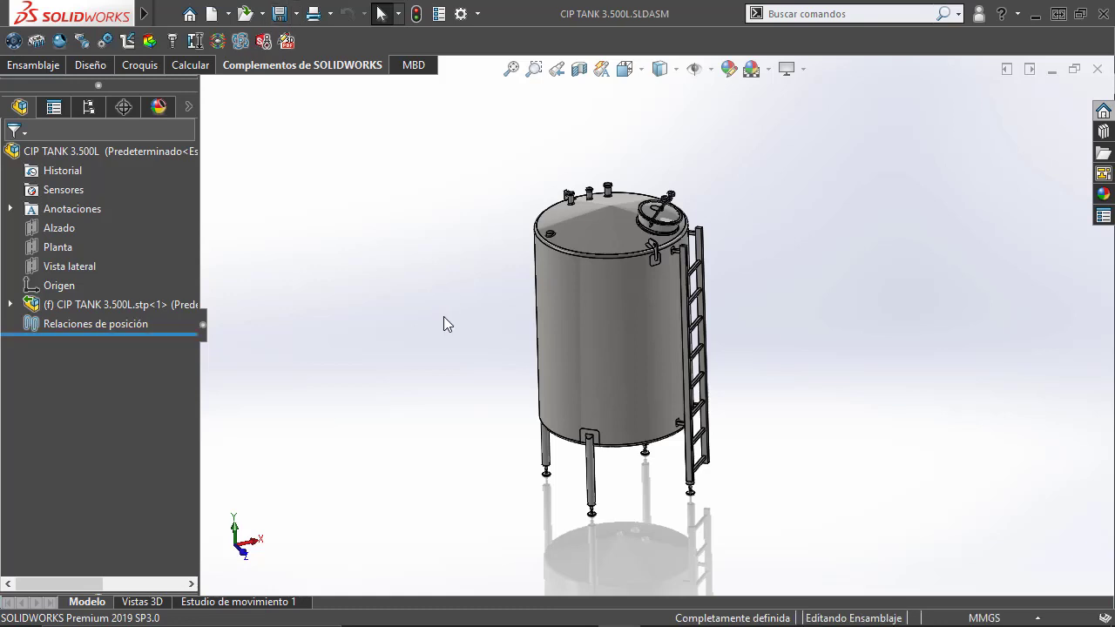
Insert a new in-context part on the Alzado plane and exit its empty sketch.
left_click(38, 67)
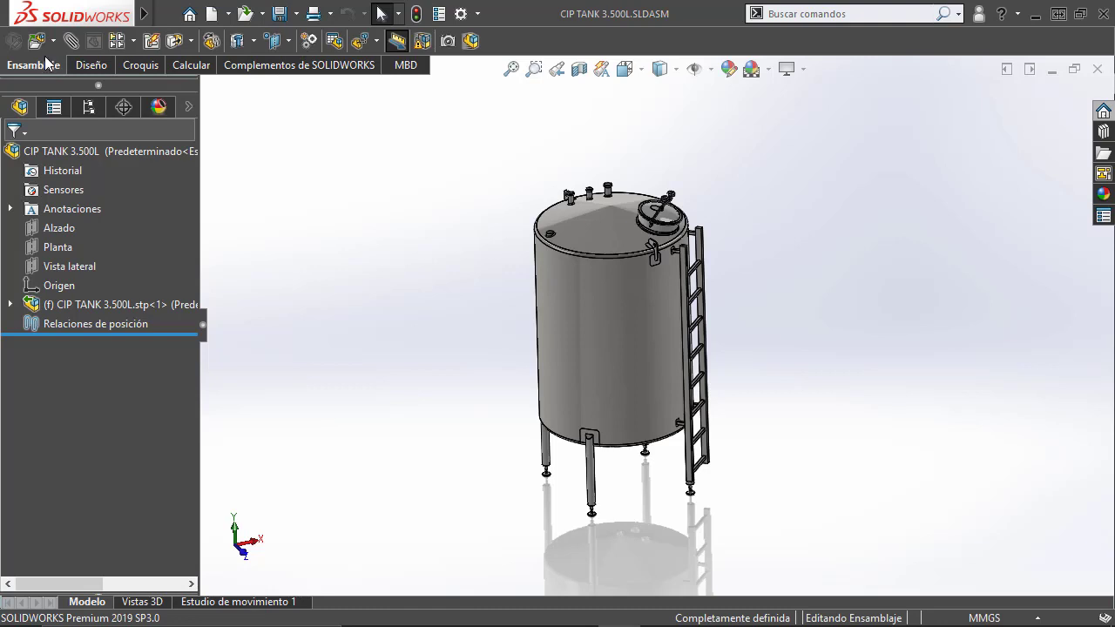
left_click(53, 41)
left_click(91, 79)
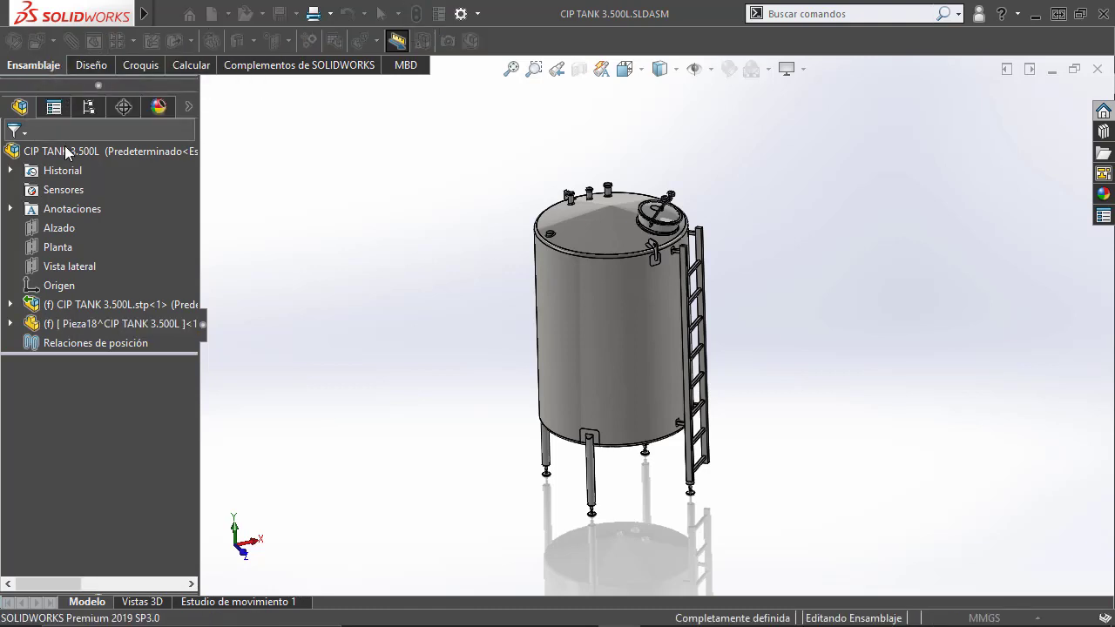
left_click(60, 227)
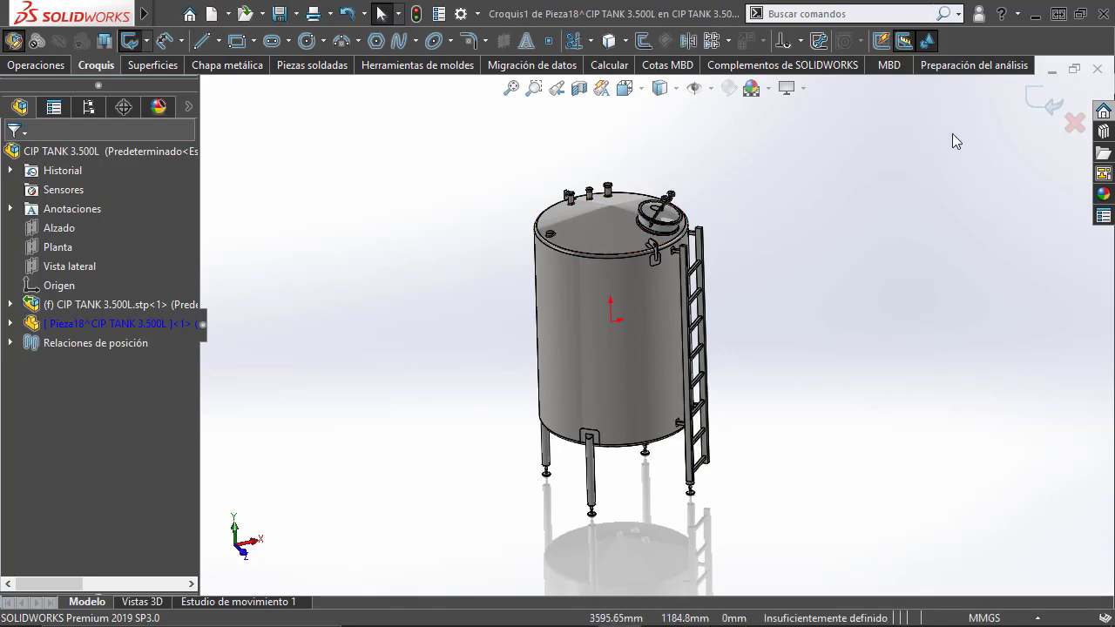
left_click(1033, 98)
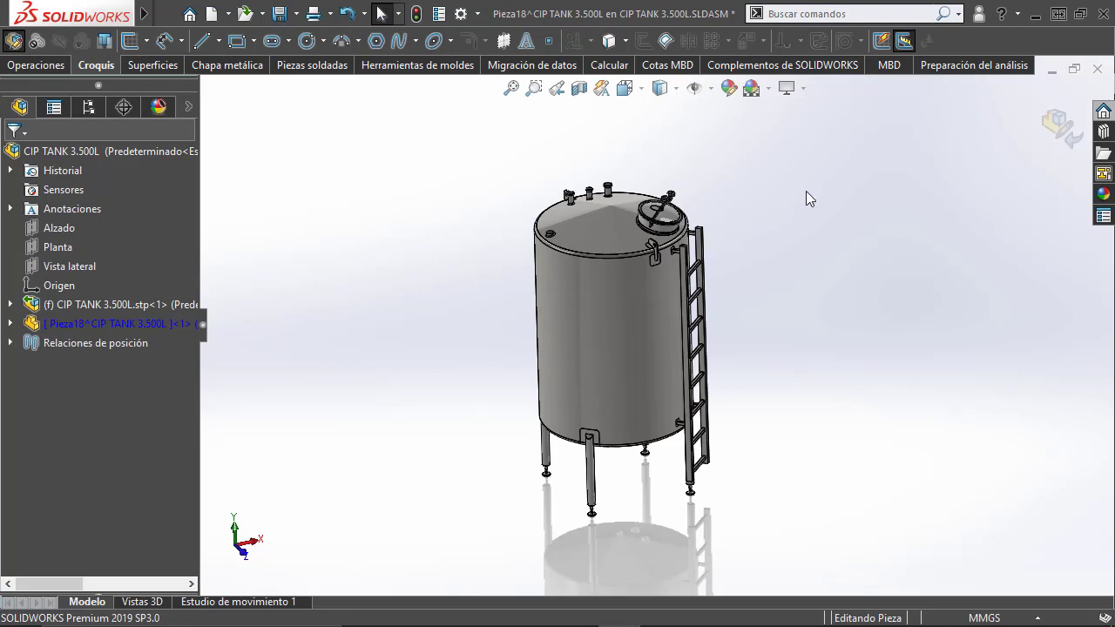
Apply a reversed section view that cuts the tank in half, keeping the ladder side.
left_click(579, 88)
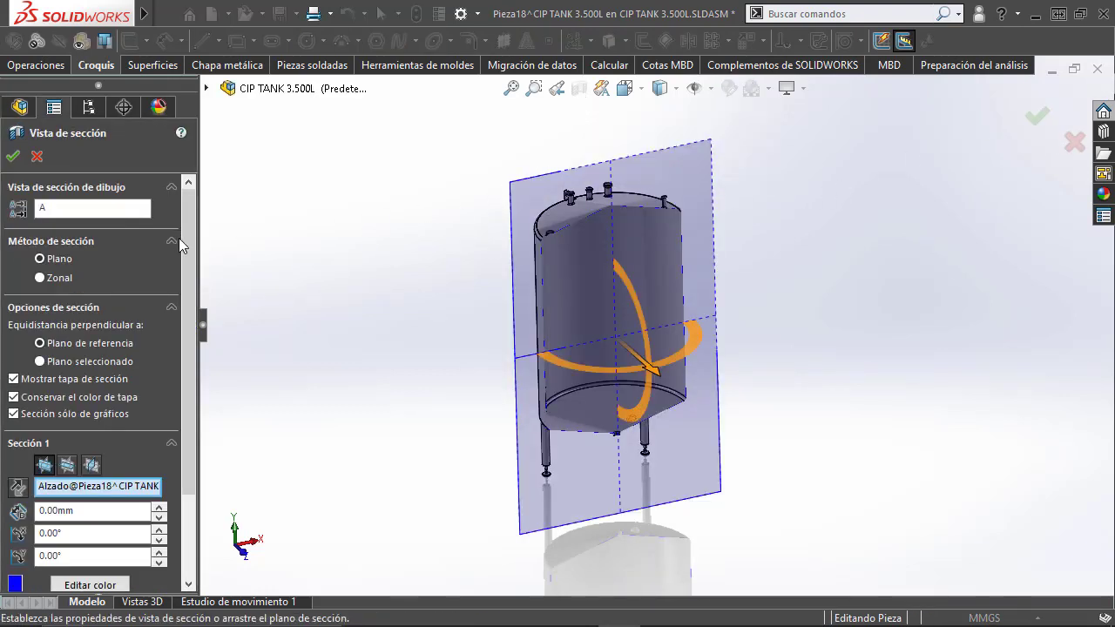
left_click(15, 489)
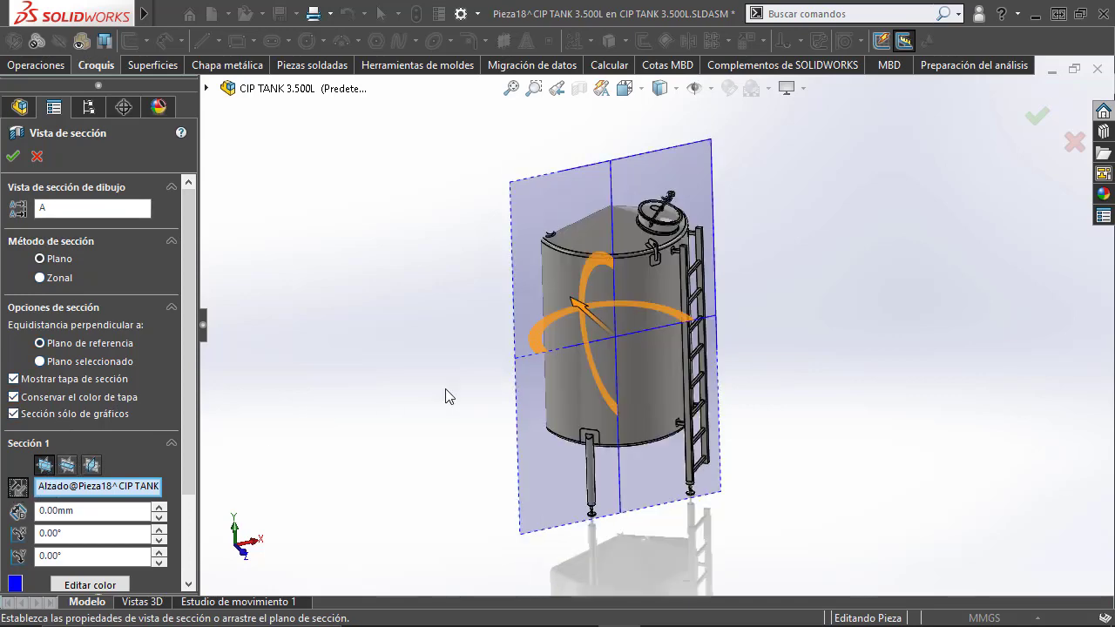
left_click(12, 156)
mouse_move(467, 342)
middle_mouse_down()
mouse_move(493, 338)
mouse_move(630, 398)
mouse_move(638, 425)
middle_mouse_up()
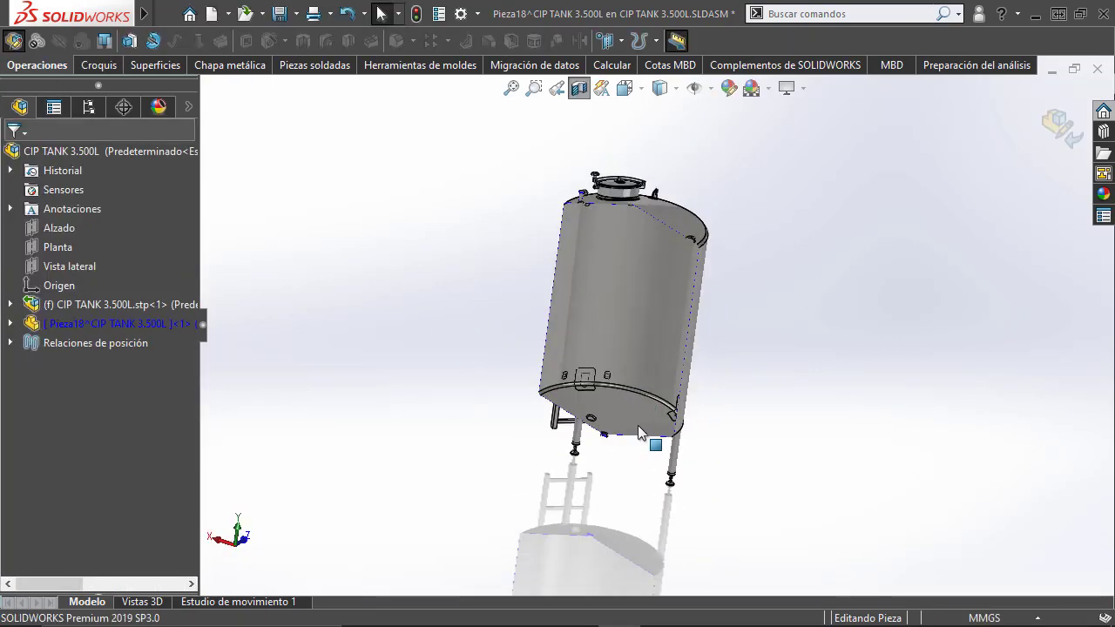
scroll(638, 425, "down", 3)
scroll(599, 383, "down", 3)
Select all faces tangent to the tank's bottom face and inspect the selected shell from several angles.
right_click(557, 314)
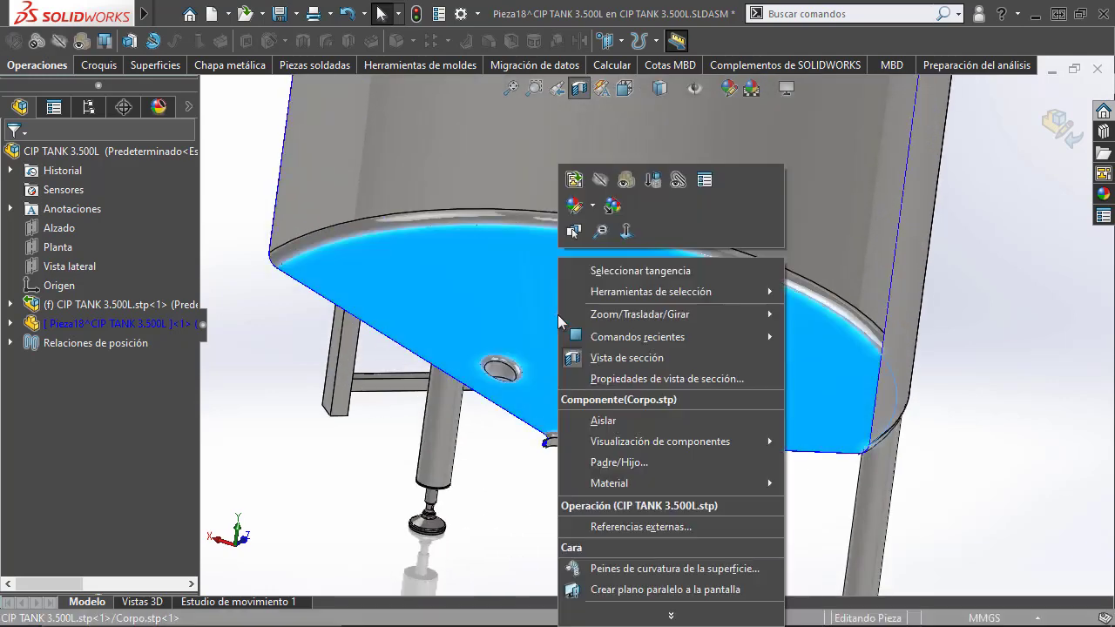
left_click(597, 270)
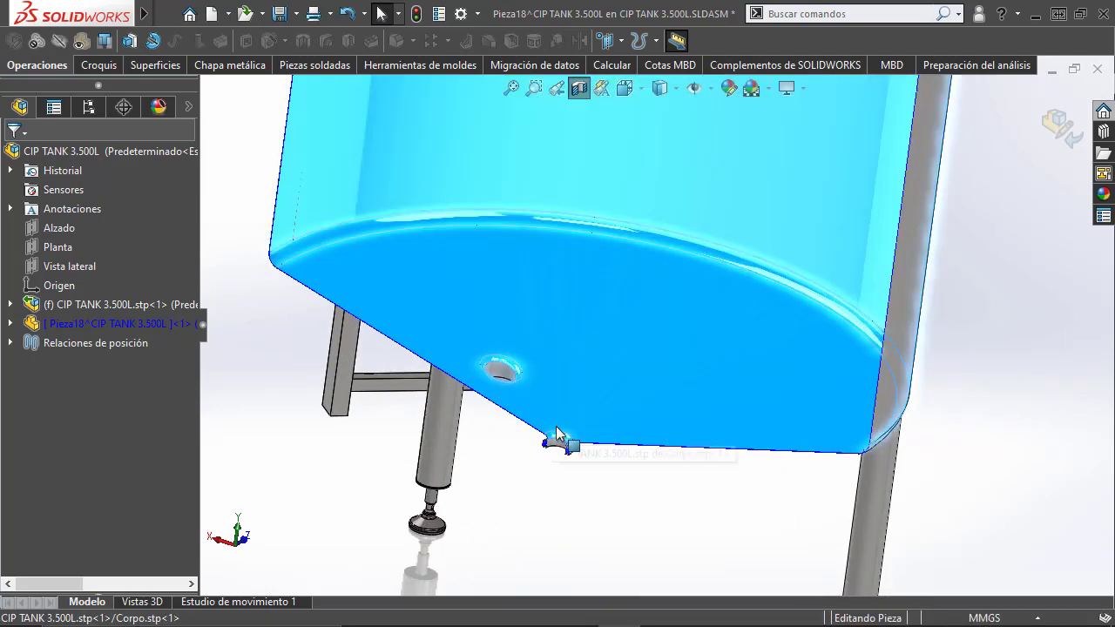
scroll(555, 426, "down", 3)
scroll(532, 355, "down", 2)
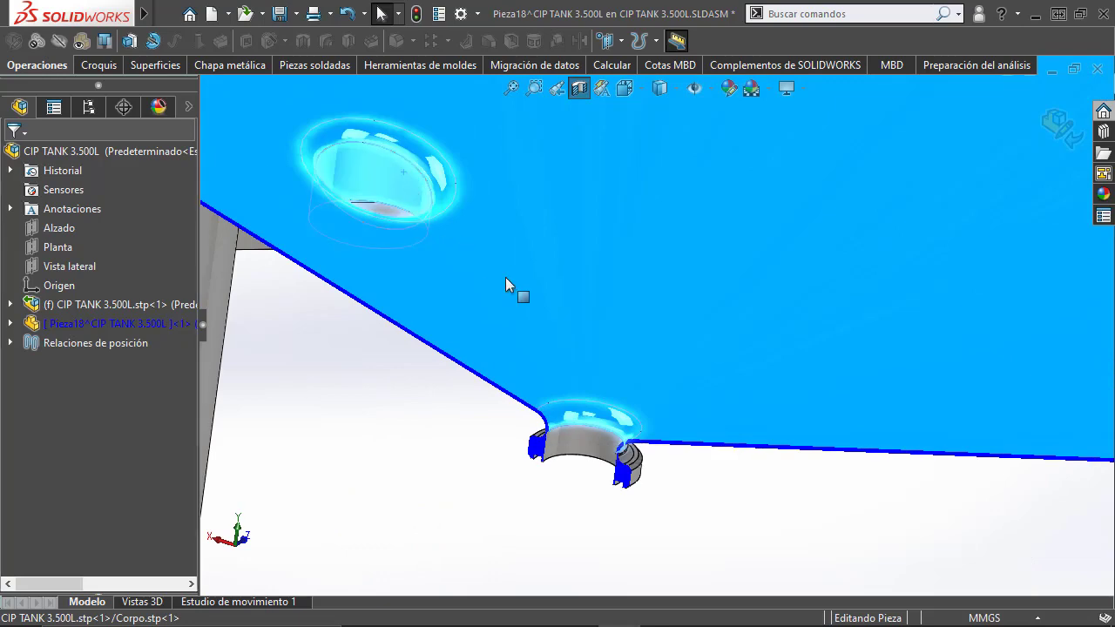
scroll(579, 326, "up", 2)
scroll(640, 323, "up", 3)
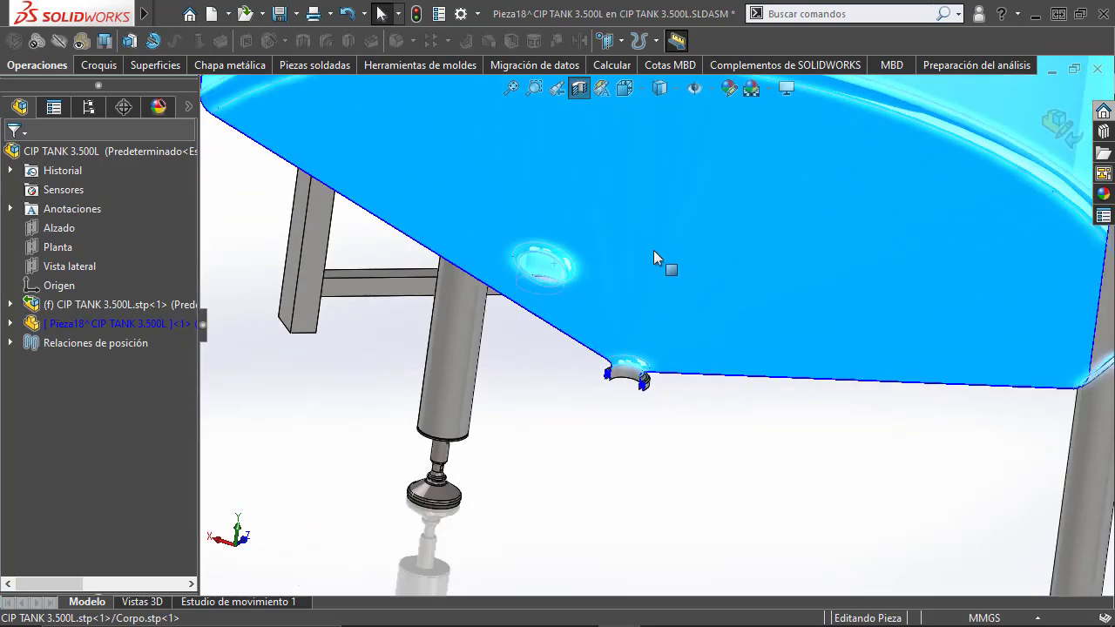
mouse_move(653, 256)
middle_mouse_down()
mouse_move(594, 465)
mouse_move(598, 314)
mouse_move(621, 254)
mouse_move(581, 351)
middle_mouse_up()
scroll(610, 283, "down", 2)
scroll(641, 260, "down", 2)
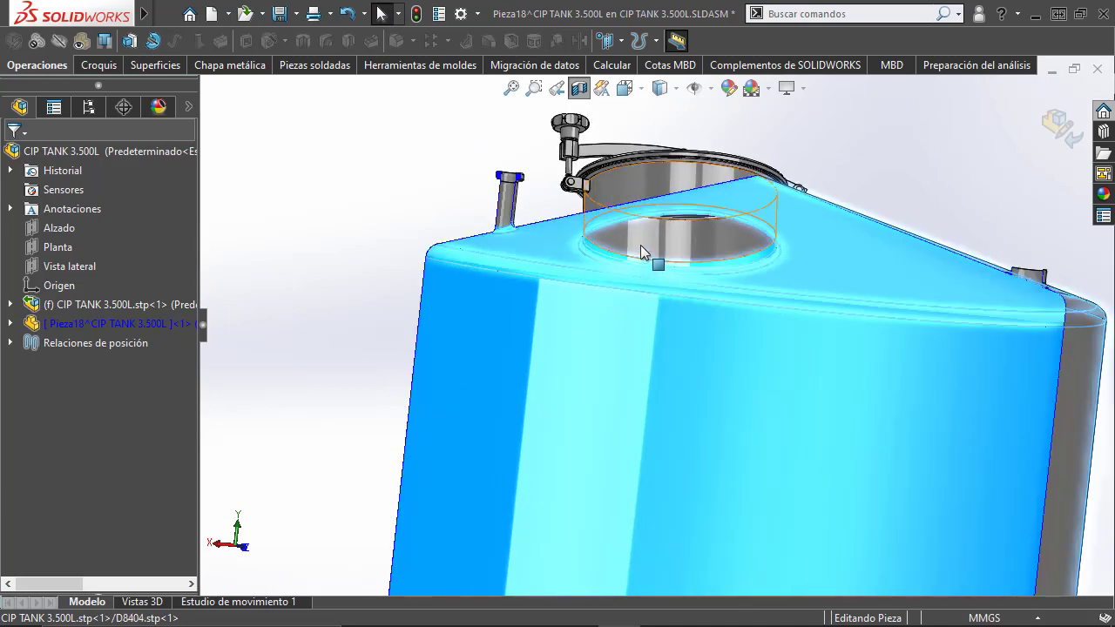
scroll(610, 261, "down", 2)
scroll(538, 220, "down", 2)
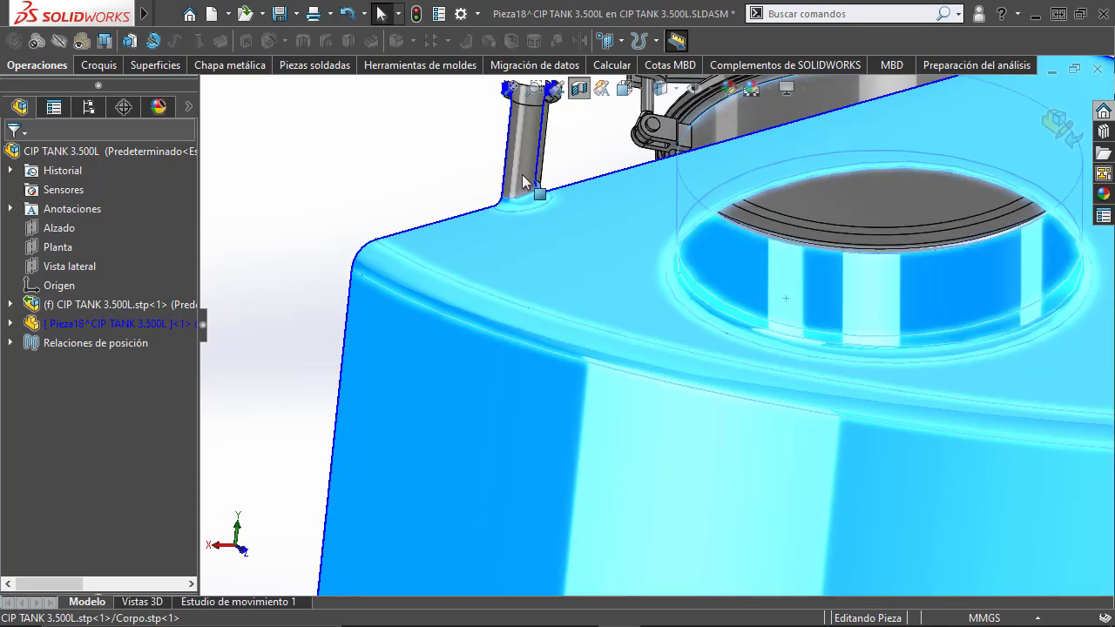
scroll(584, 295, "up", 3)
mouse_move(606, 316)
middle_mouse_down()
mouse_move(655, 374)
mouse_move(671, 294)
mouse_move(659, 282)
mouse_move(676, 269)
middle_mouse_up()
scroll(879, 274, "down", 3)
scroll(828, 251, "down", 2)
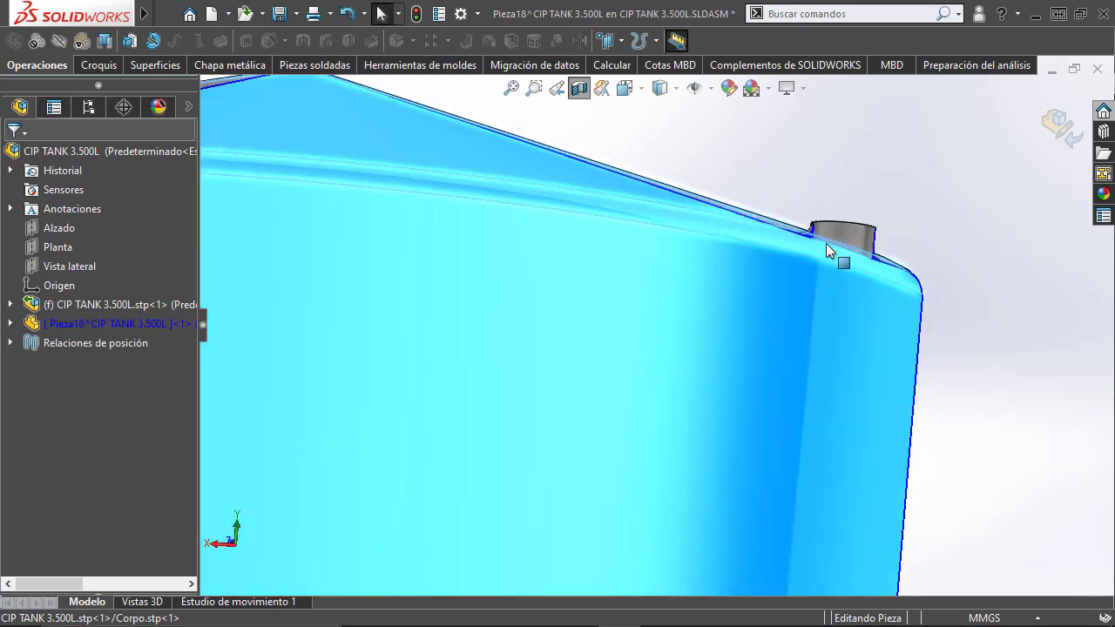
scroll(828, 251, "up", 2)
mouse_move(749, 313)
middle_mouse_down()
mouse_move(717, 273)
mouse_move(655, 271)
mouse_move(597, 301)
mouse_move(558, 262)
mouse_move(548, 294)
middle_mouse_up()
scroll(655, 272, "up", 3)
scroll(557, 262, "up", 3)
mouse_move(536, 334)
middle_mouse_down()
mouse_move(456, 331)
mouse_move(567, 290)
middle_mouse_up()
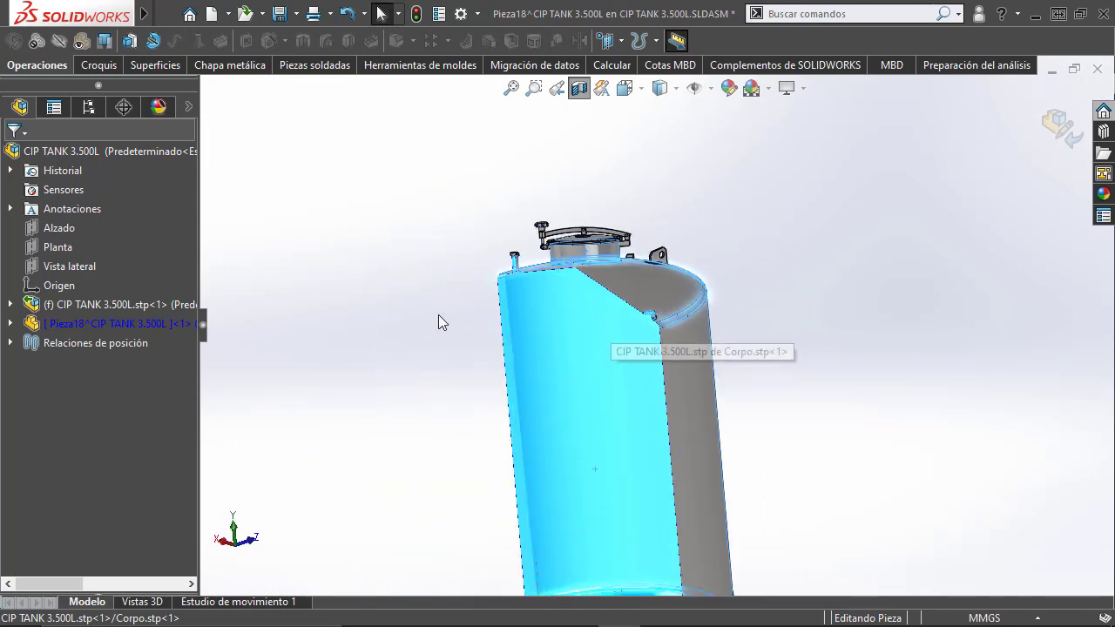
left_click(148, 67)
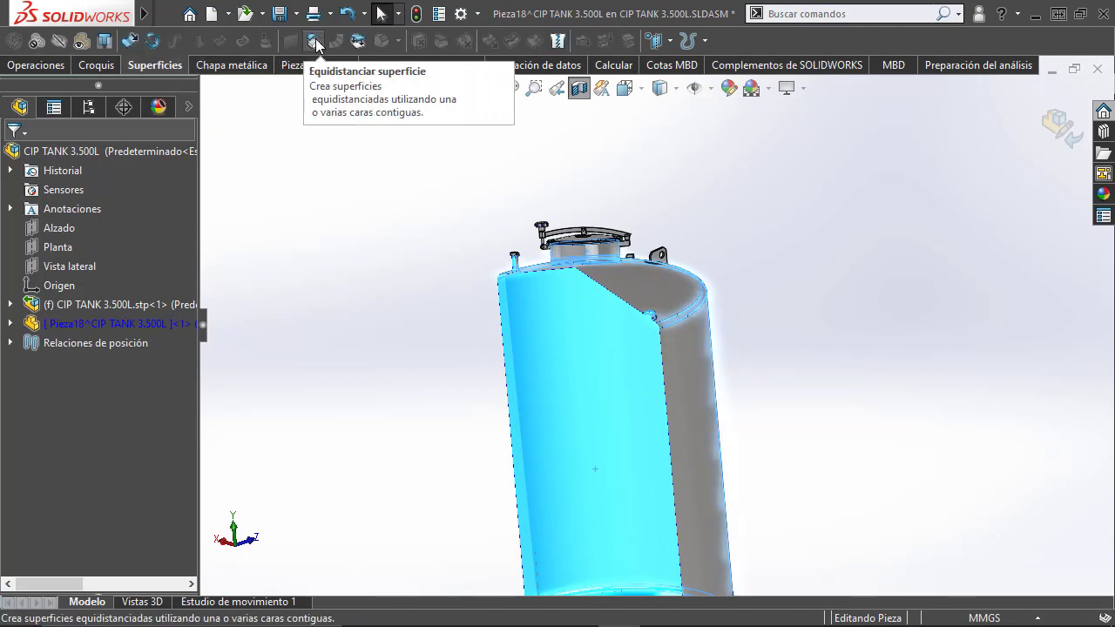
mouse_move(357, 14)
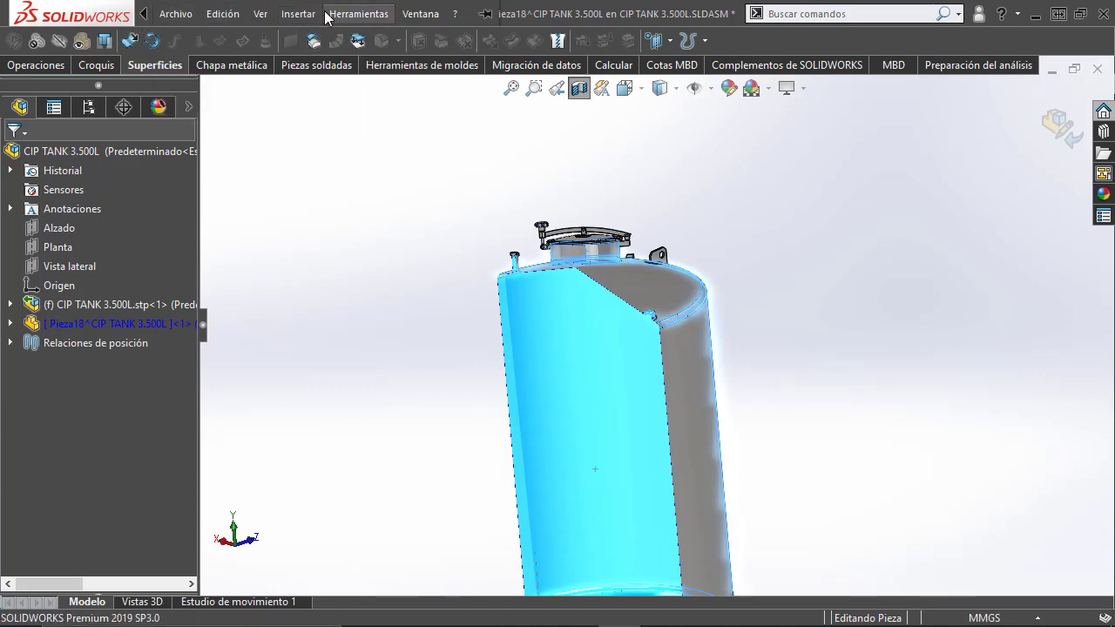
Create an offset surface of the selected tank faces at 0 mm.
left_click(301, 15)
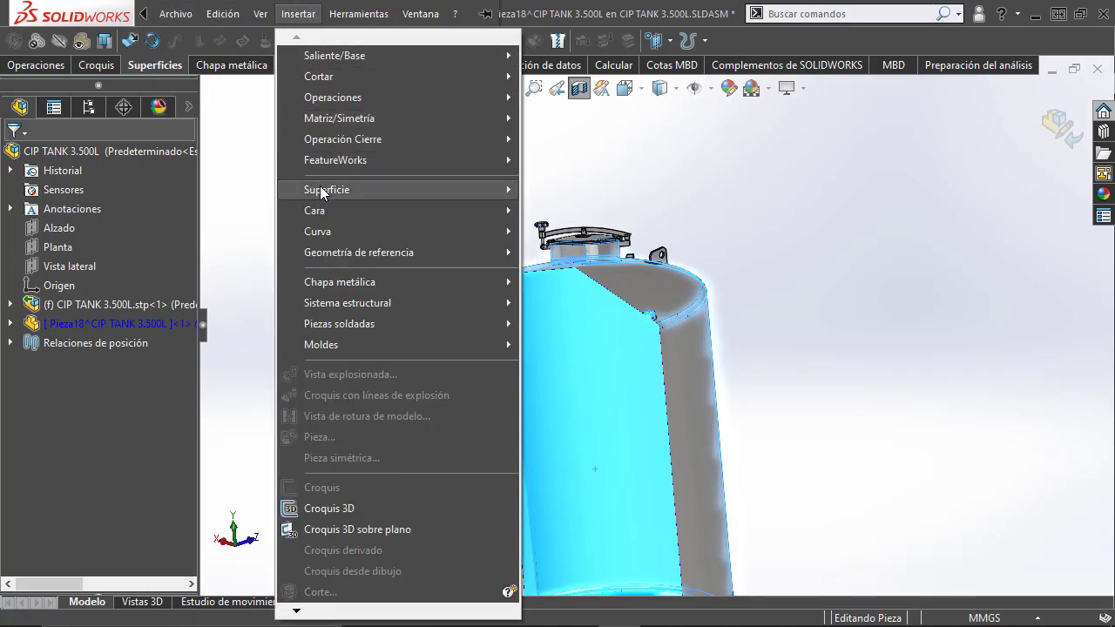
mouse_move(398, 190)
left_click(582, 283)
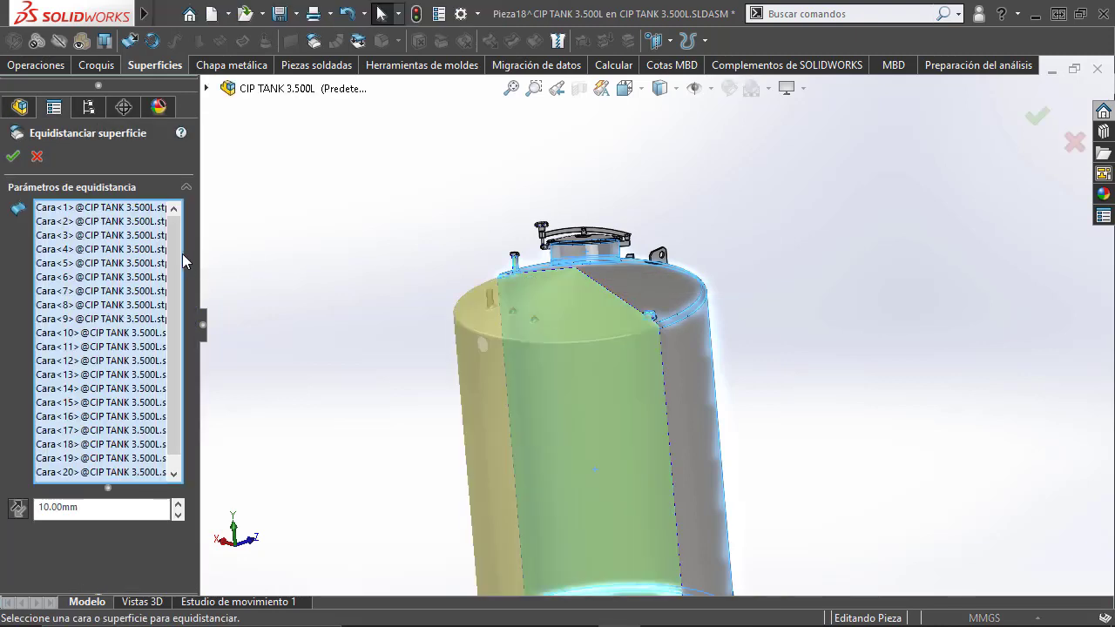
double_click(87, 507)
type("0")
key("Return")
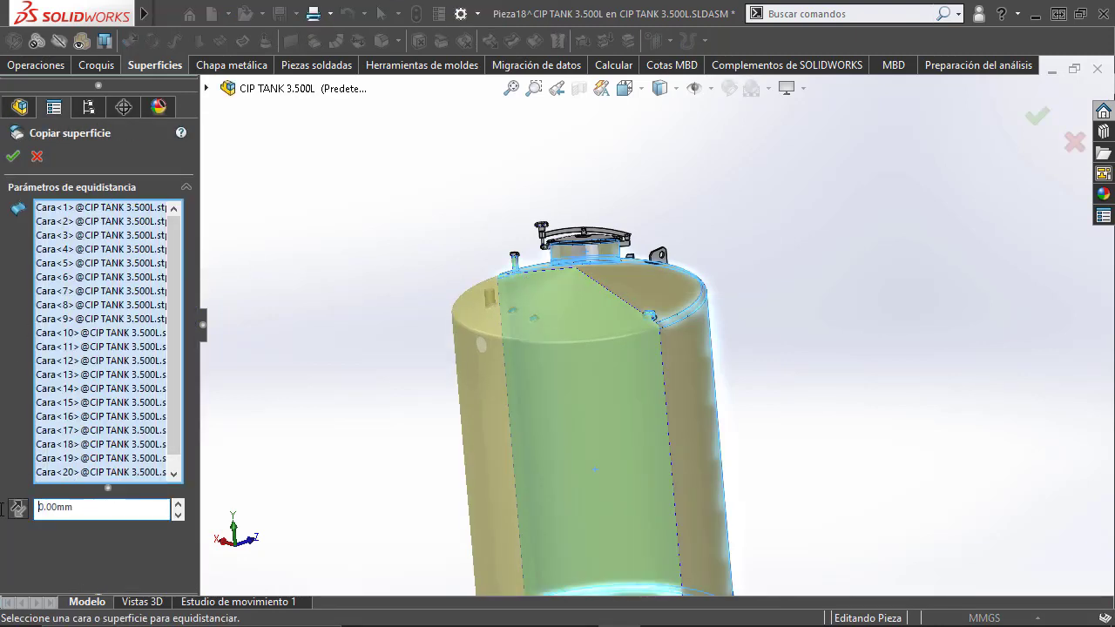
left_click(12, 156)
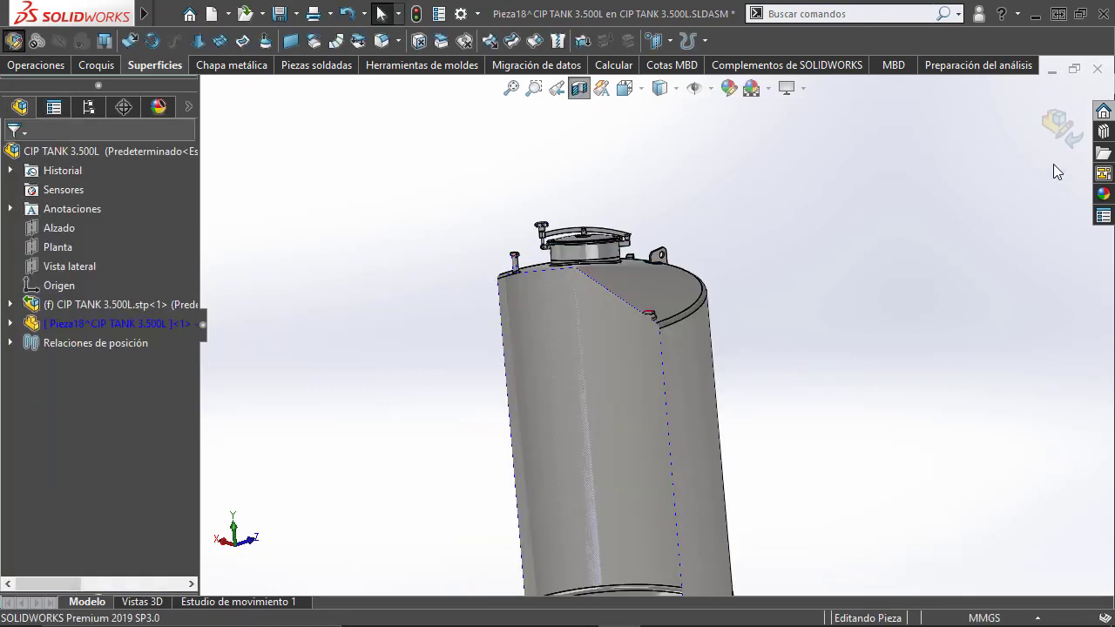
Return to assembly editing, toggle the section view off and back on, and select Pieza18.
left_click(1060, 122)
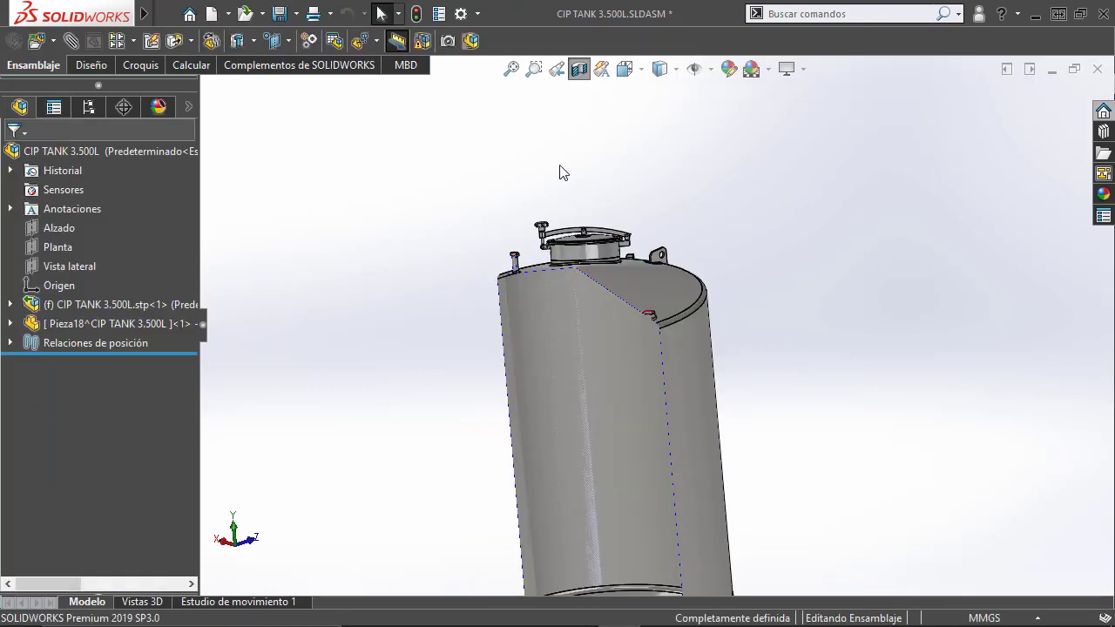
left_click(579, 69)
mouse_move(510, 279)
middle_mouse_down()
mouse_move(462, 257)
mouse_move(562, 114)
middle_mouse_up()
left_click(579, 68)
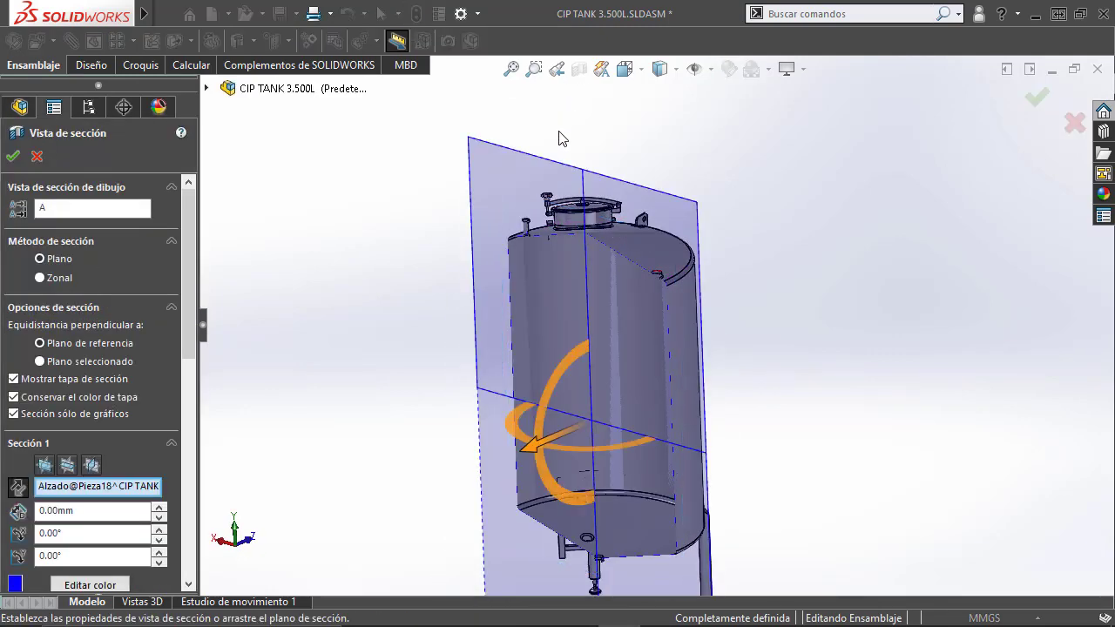
left_click(12, 157)
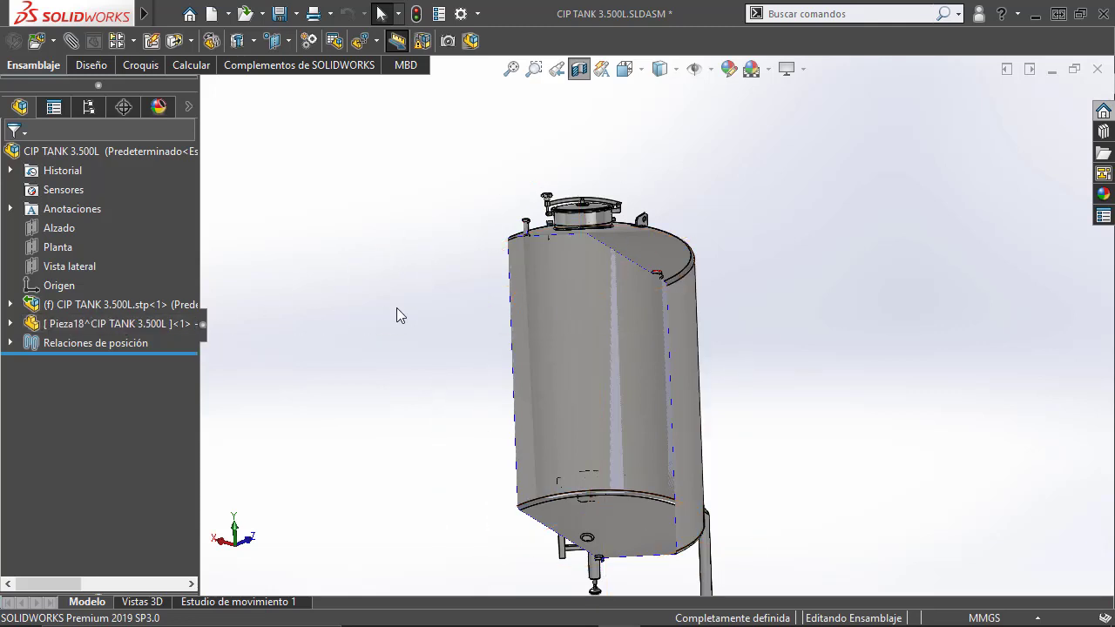
left_click(85, 323)
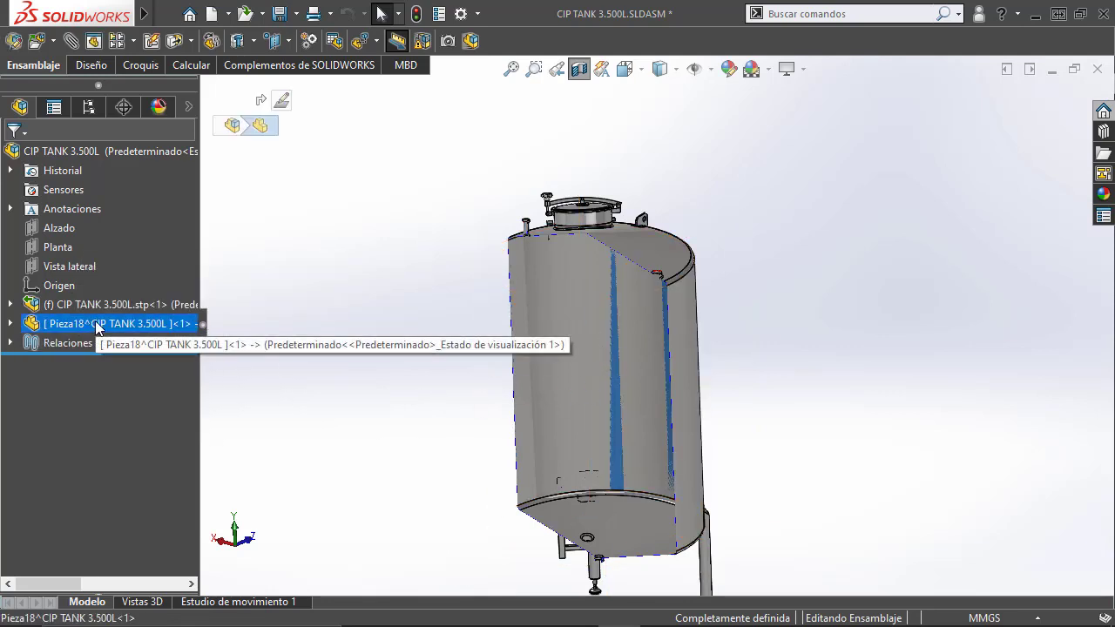
Open Pieza18 in its own window and view the offset surface from the front.
right_click(97, 322)
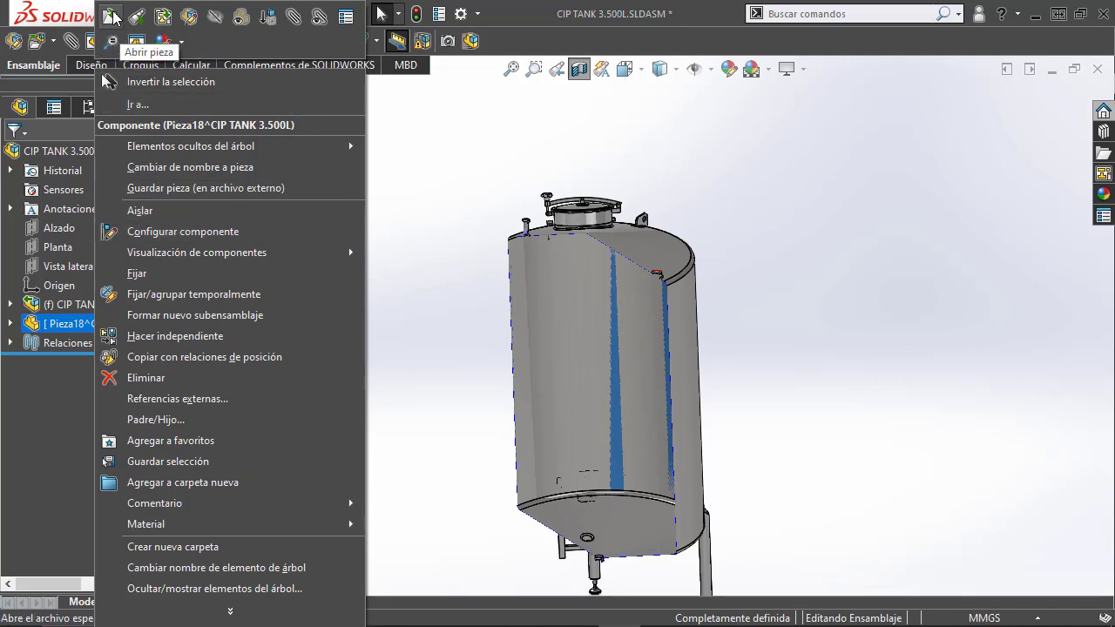
left_click(277, 208)
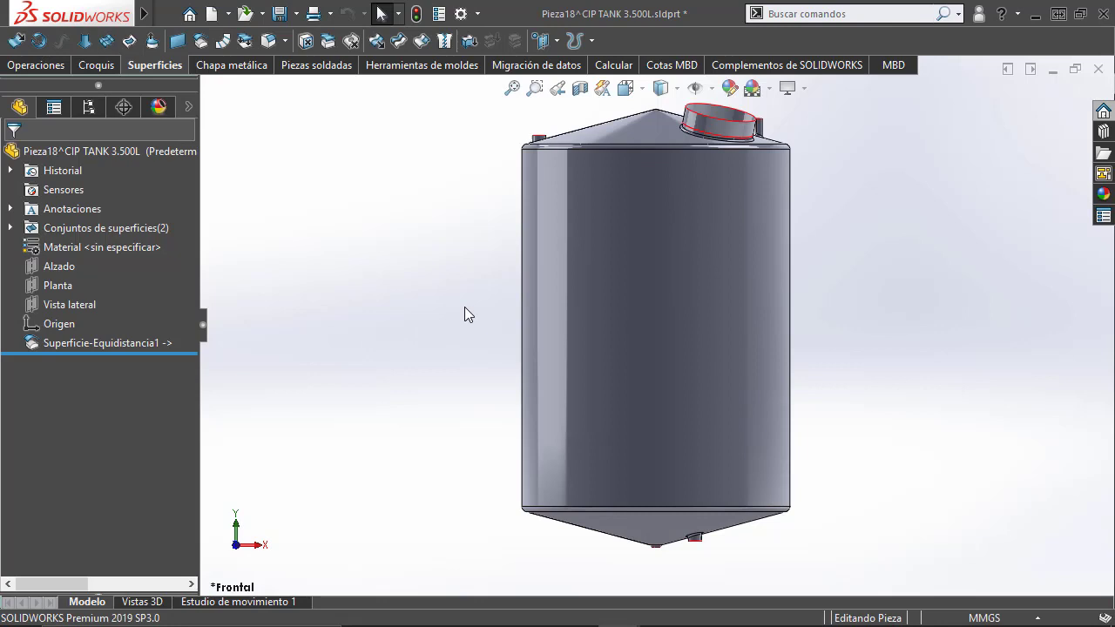
middle_click_drag(465, 308, 475, 162)
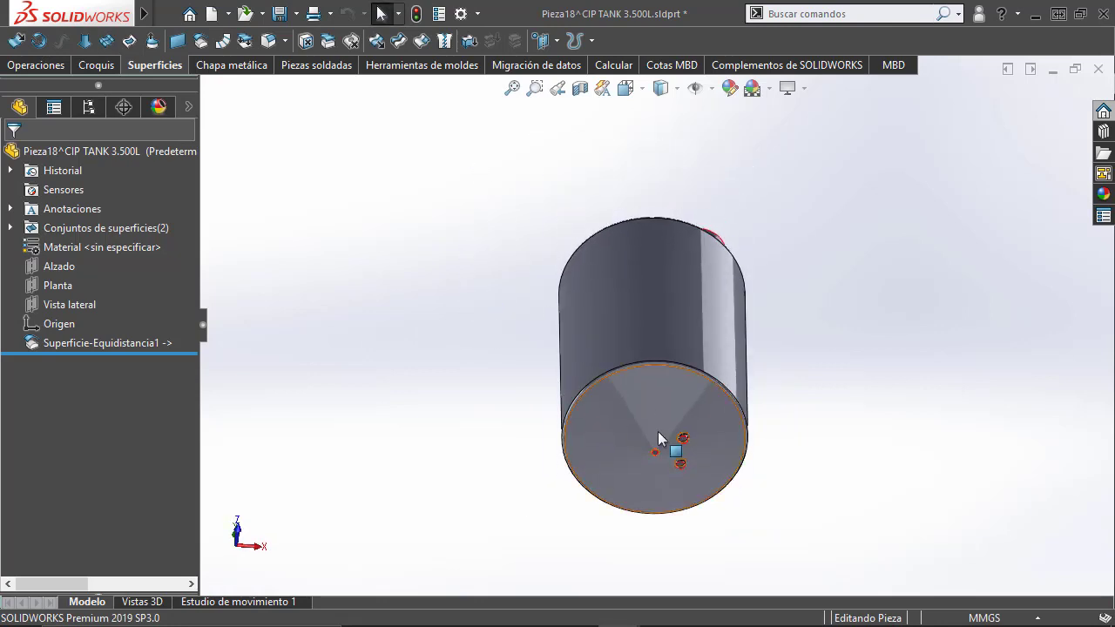
key("ctrl+shift+z")
scroll(672, 254, "down", 3)
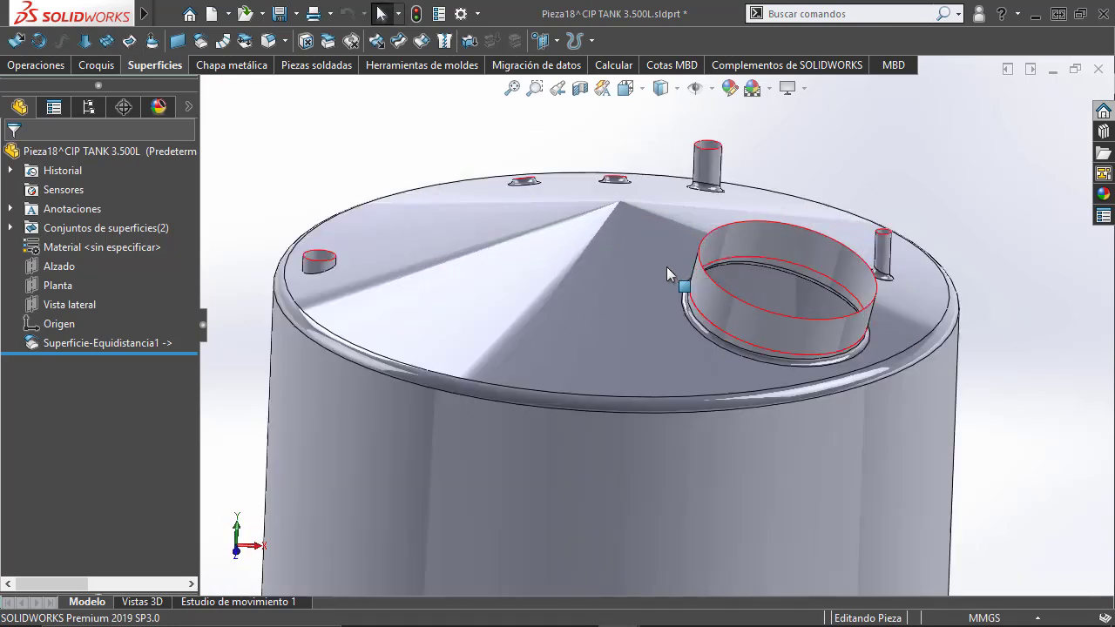
scroll(667, 266, "down", 2)
scroll(653, 269, "up", 1)
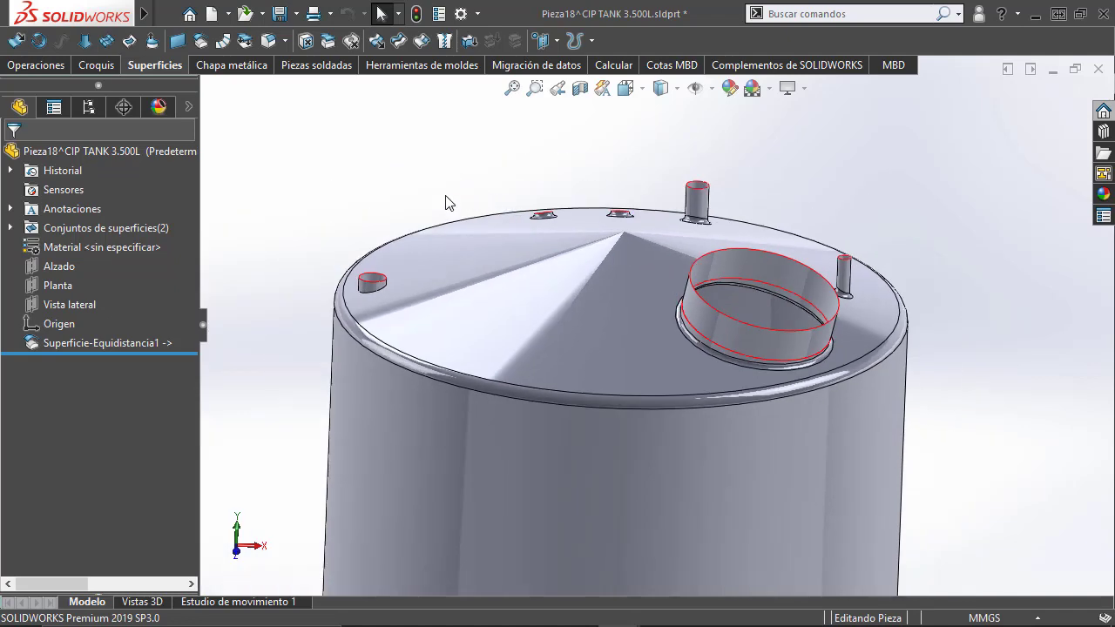
Select the offset ring around the large opening and the tank surface.
left_click(418, 177)
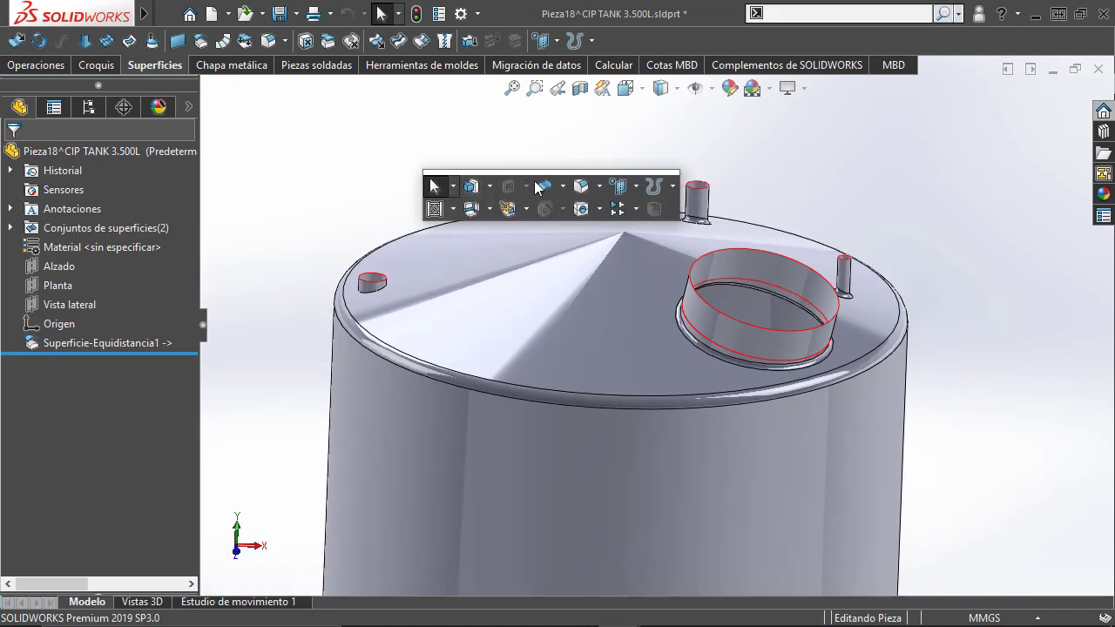
left_click(730, 324)
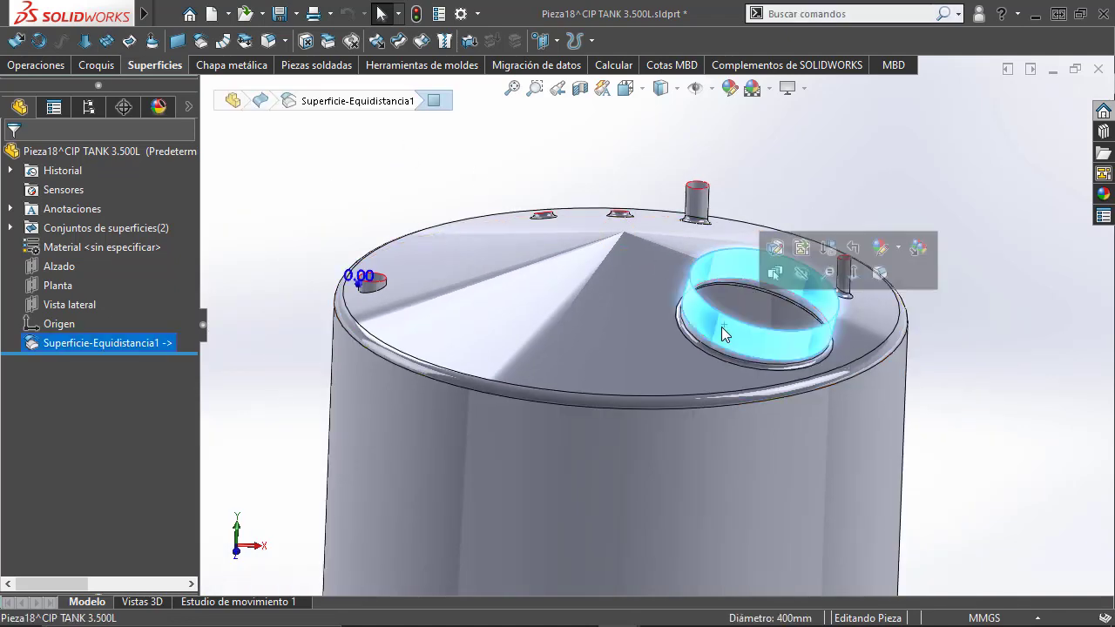
left_click(385, 176)
mouse_move(71, 14)
left_click(298, 14)
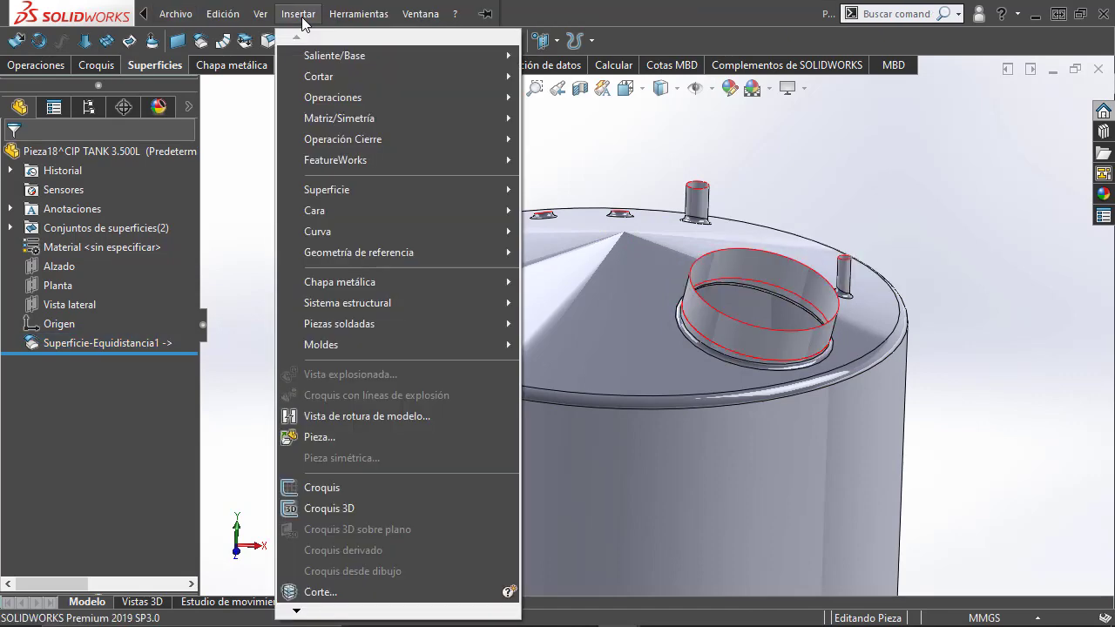
mouse_move(327, 189)
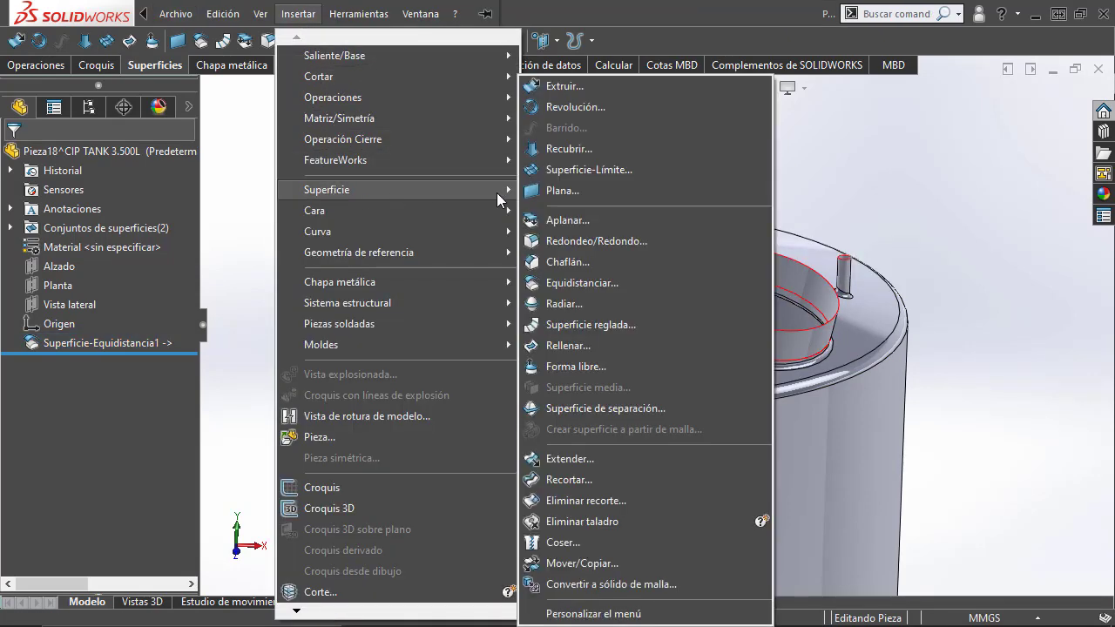
Knit the offset nozzle ring and tank body into Superficie-Coser1 with Fusionar entidades checked.
left_click(567, 540)
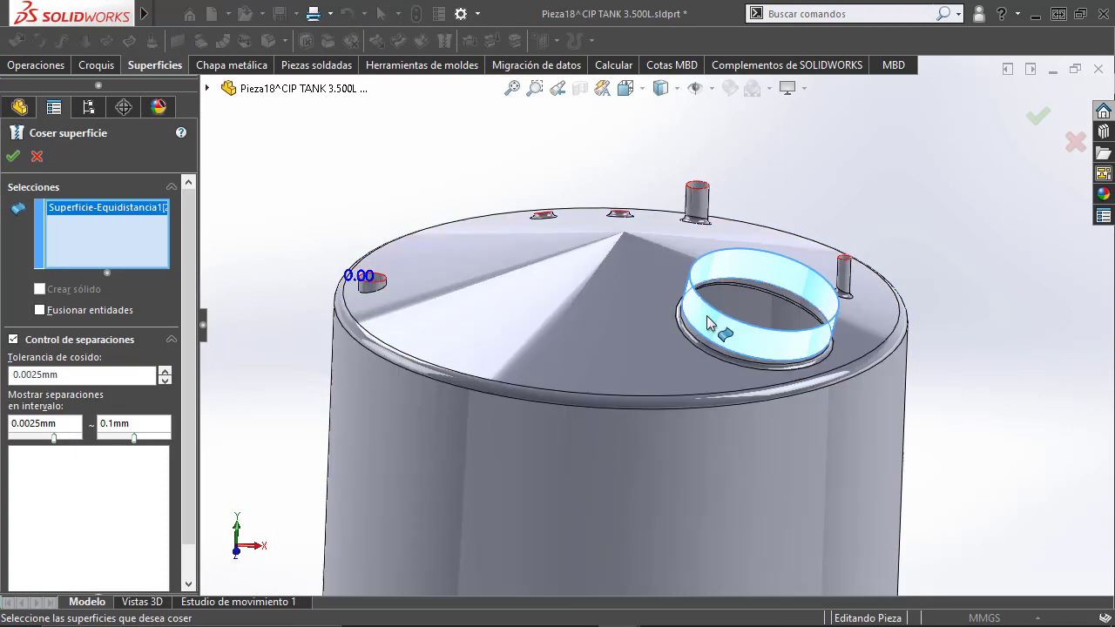
left_click(636, 327)
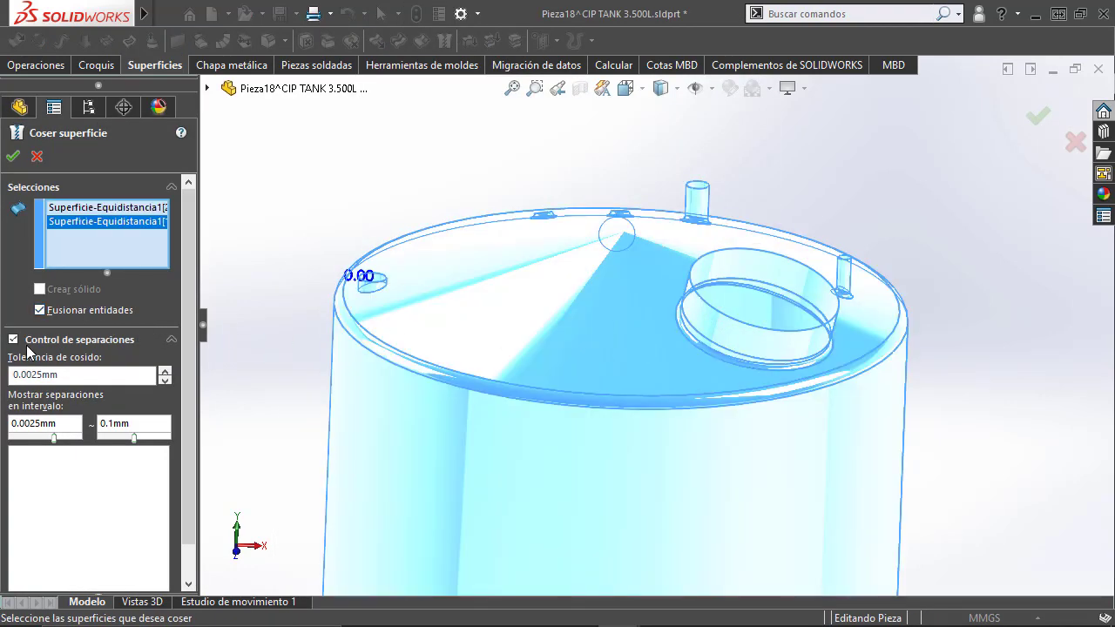
left_click(12, 156)
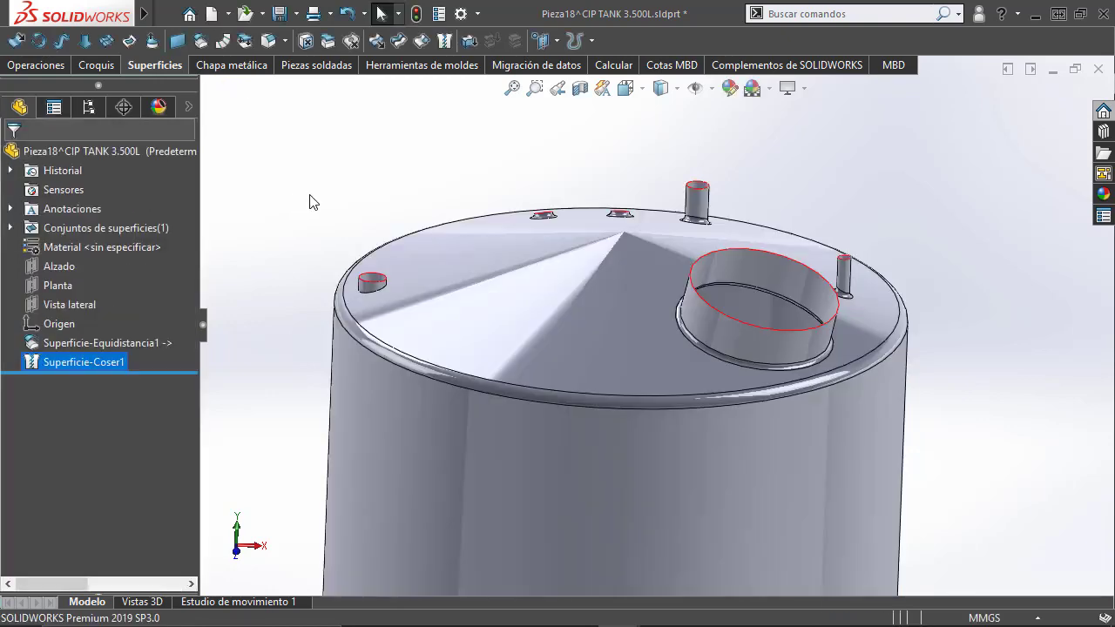
middle_click_drag(764, 335, 751, 363)
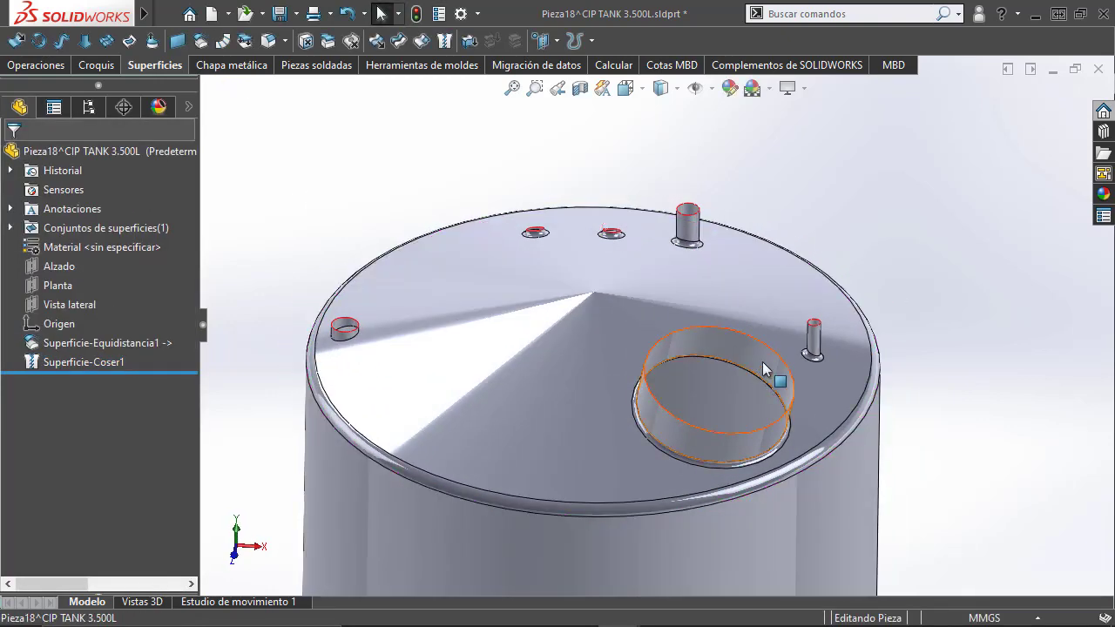
scroll(681, 306, "down", 3)
scroll(618, 325, "up", 3)
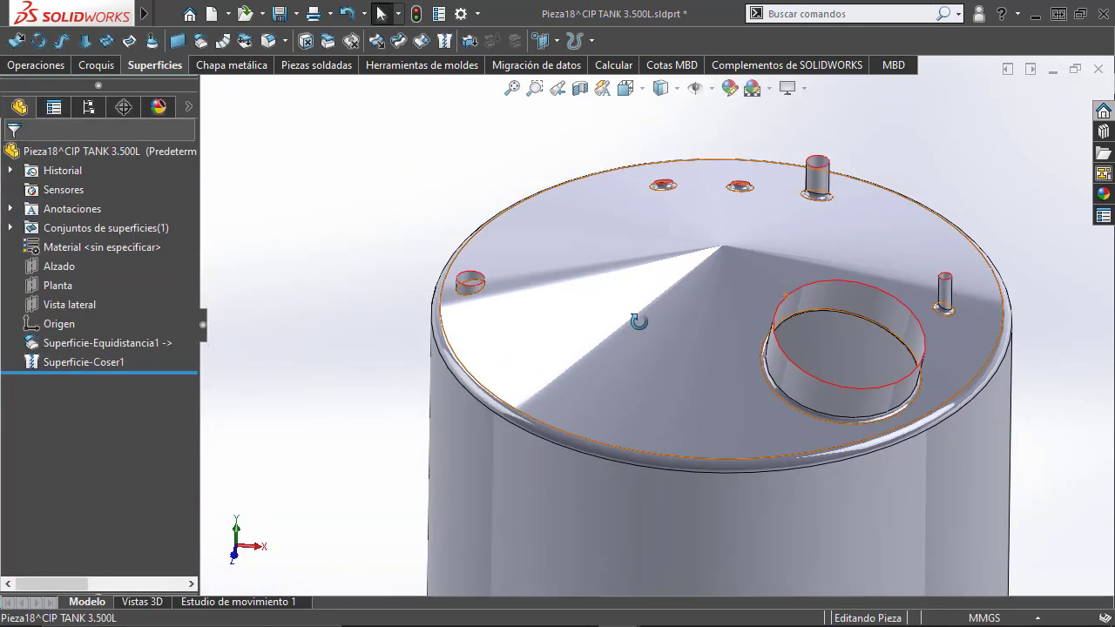
mouse_move(642, 318)
middle_mouse_down()
mouse_move(758, 316)
mouse_move(813, 407)
mouse_move(319, 274)
middle_mouse_up()
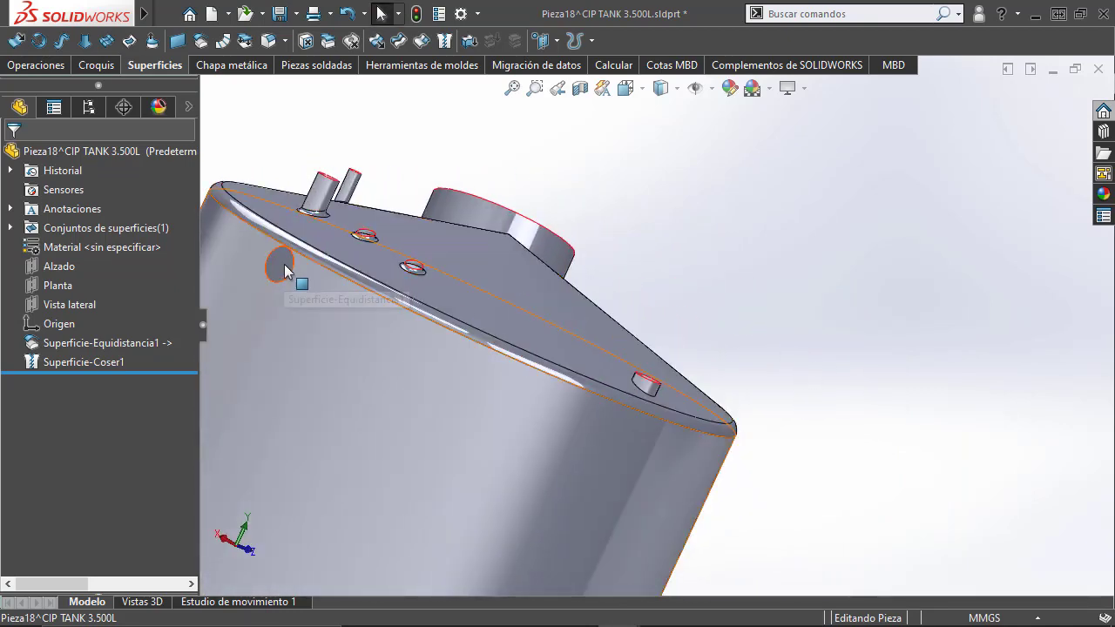
Patch the side-wall hole by deleting its face with the Eliminar taladros option.
left_click(292, 264)
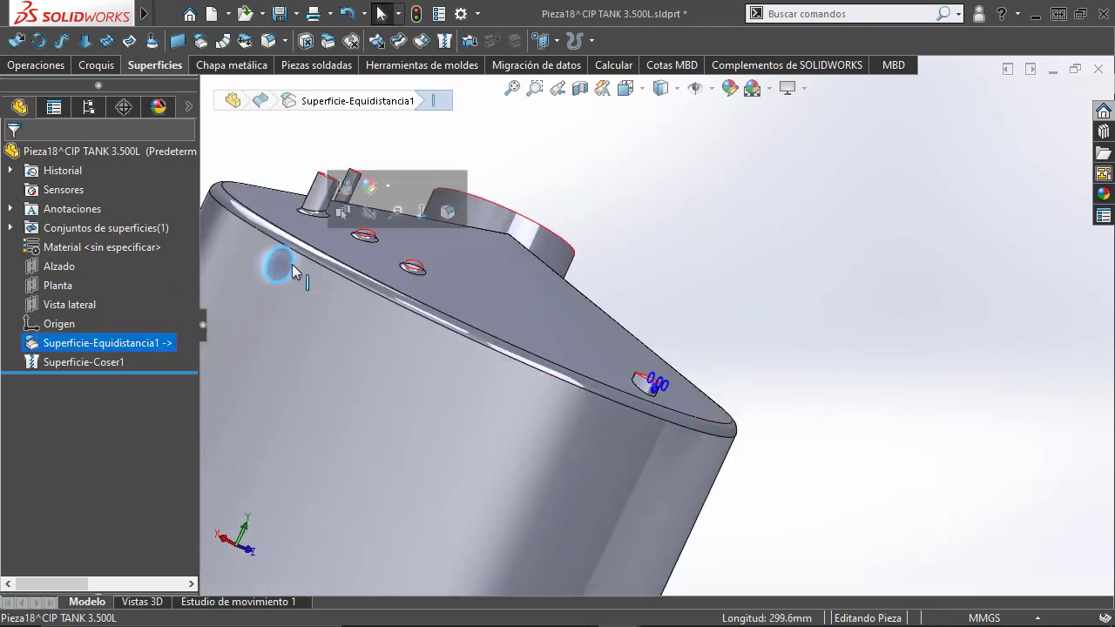
key("Delete")
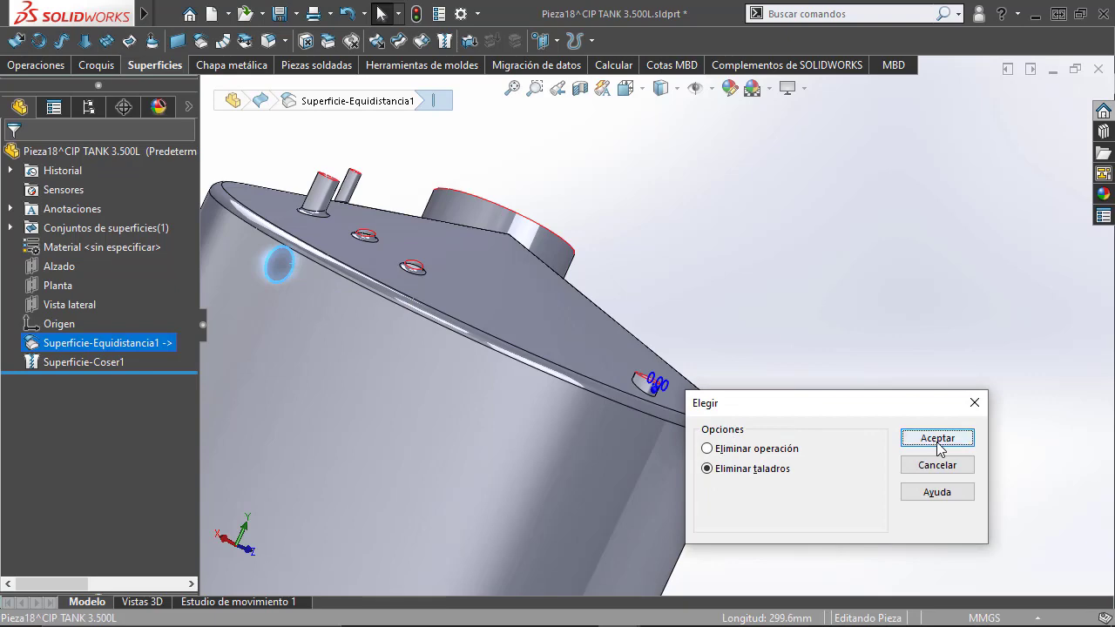
left_click(932, 441)
Orbit over the tank's bottom and top to check the remaining openings, then clear the selection.
scroll(409, 336, "up", 5)
middle_click_drag(435, 344, 525, 342)
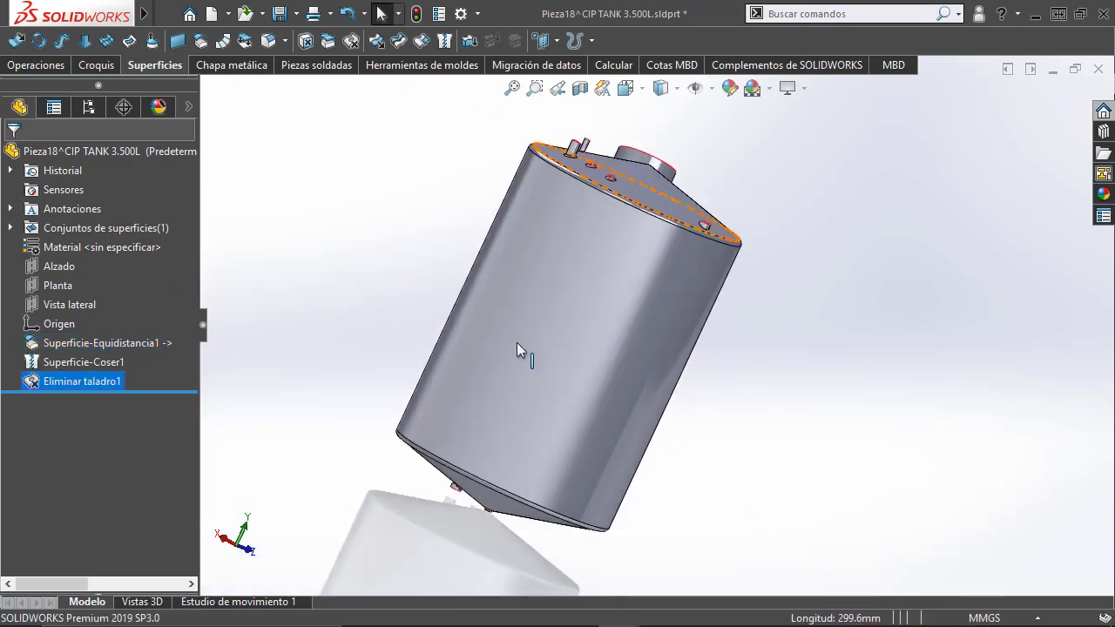
scroll(551, 427, "down", 3)
scroll(552, 423, "down", 2)
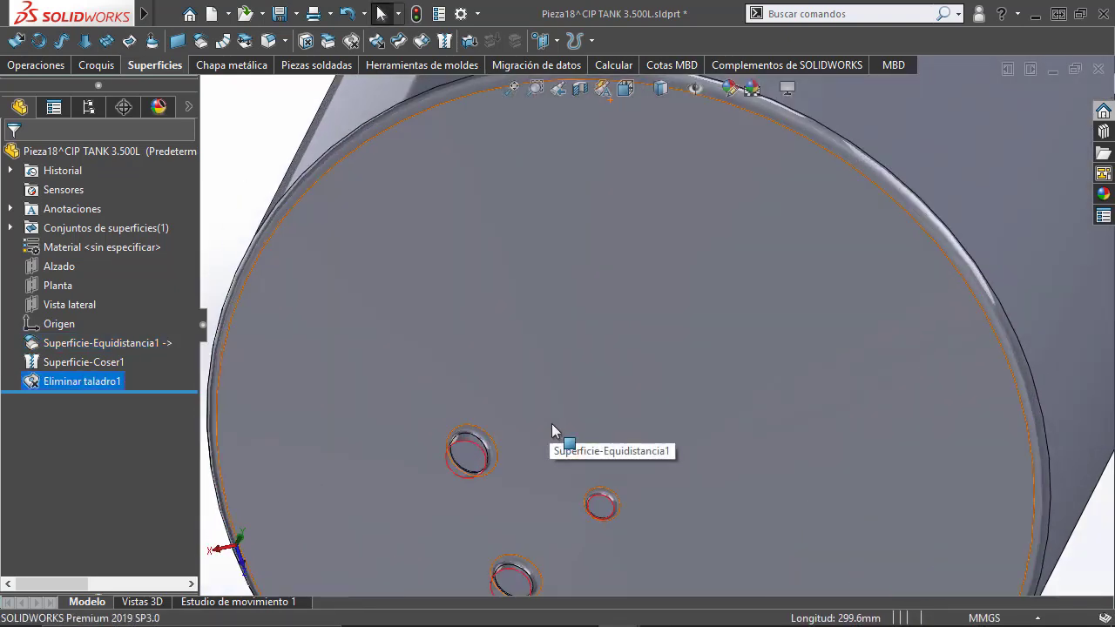
scroll(551, 424, "up", 4)
mouse_move(551, 423)
middle_mouse_down()
mouse_move(548, 480)
mouse_move(606, 259)
middle_mouse_up()
scroll(605, 259, "up", 2)
mouse_move(591, 173)
middle_mouse_down()
mouse_move(523, 398)
mouse_move(545, 296)
middle_mouse_up()
scroll(638, 306, "down", 4)
scroll(648, 302, "up", 3)
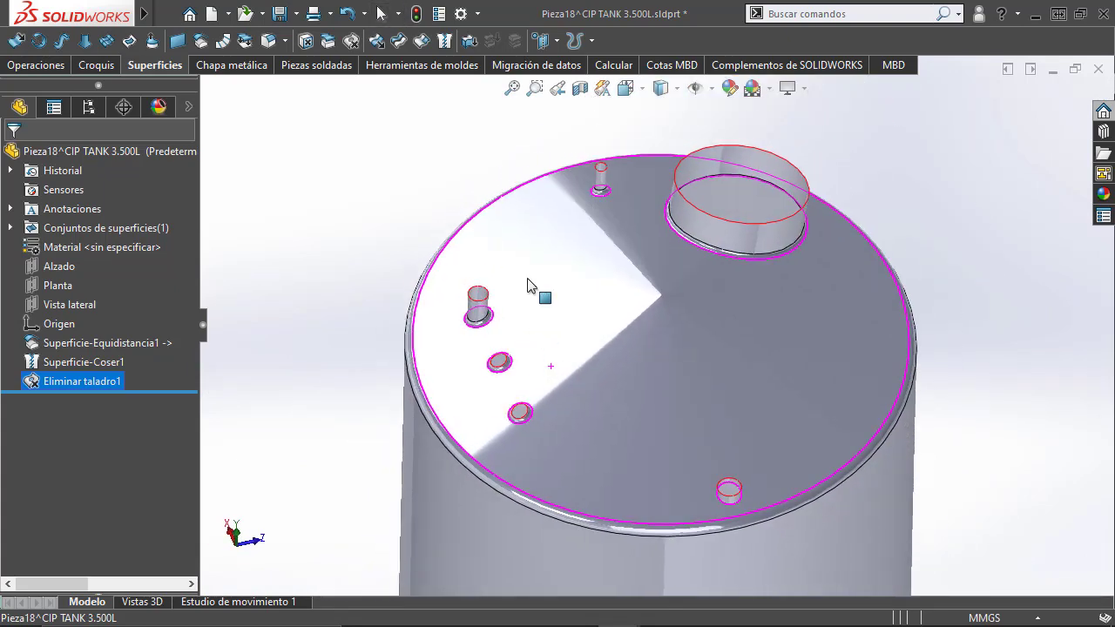
left_click(462, 169)
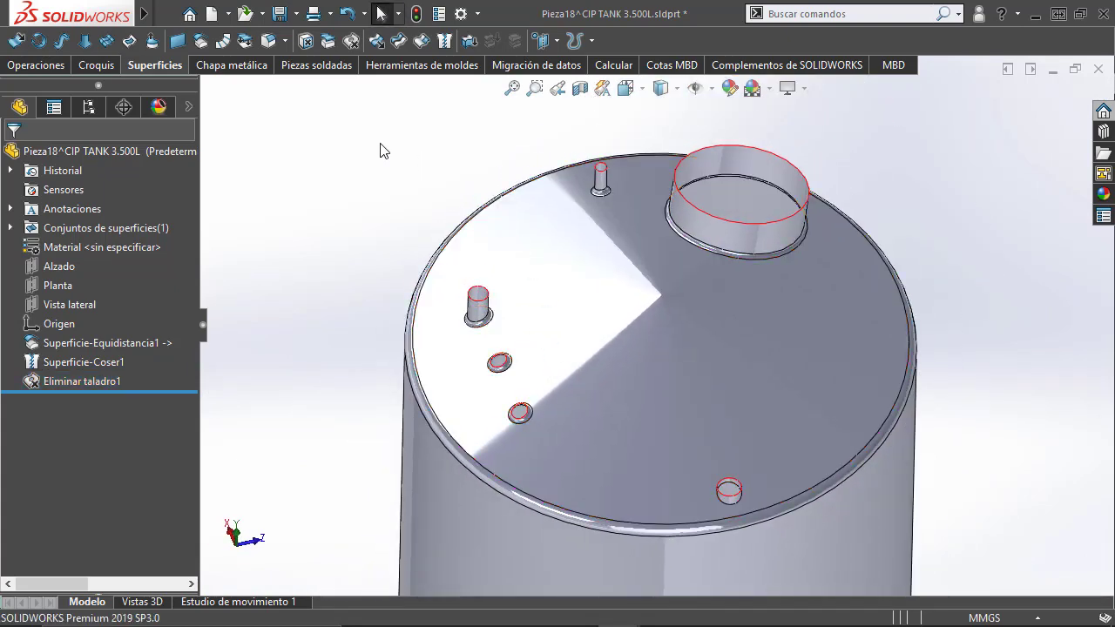
mouse_move(69, 14)
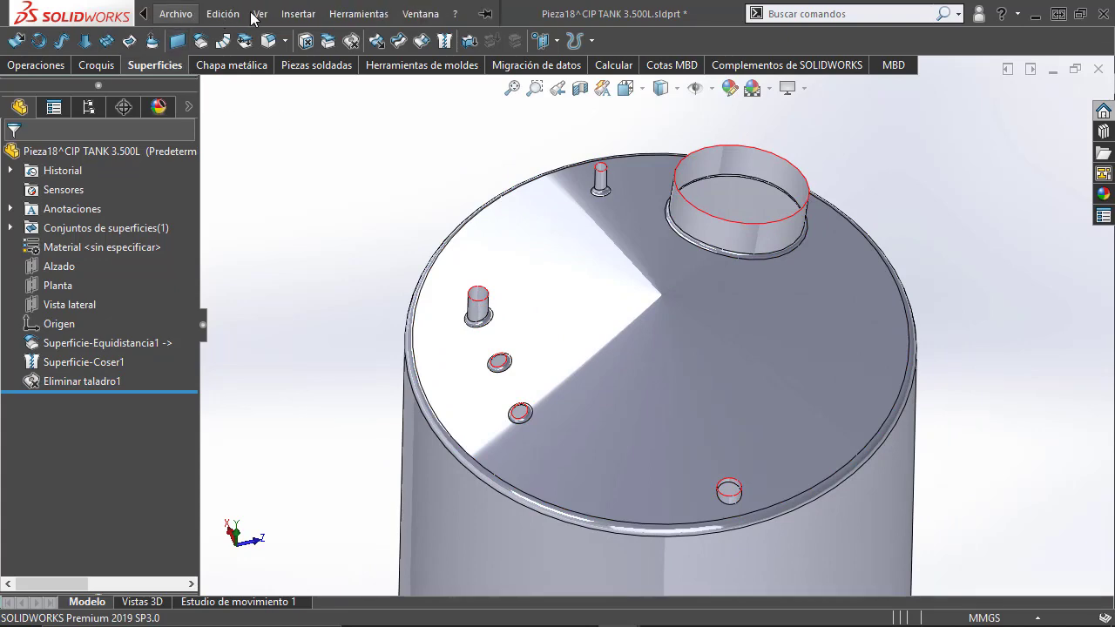
Start a planar surface bounded by the large top opening and two nozzle edges.
left_click(298, 14)
mouse_move(326, 190)
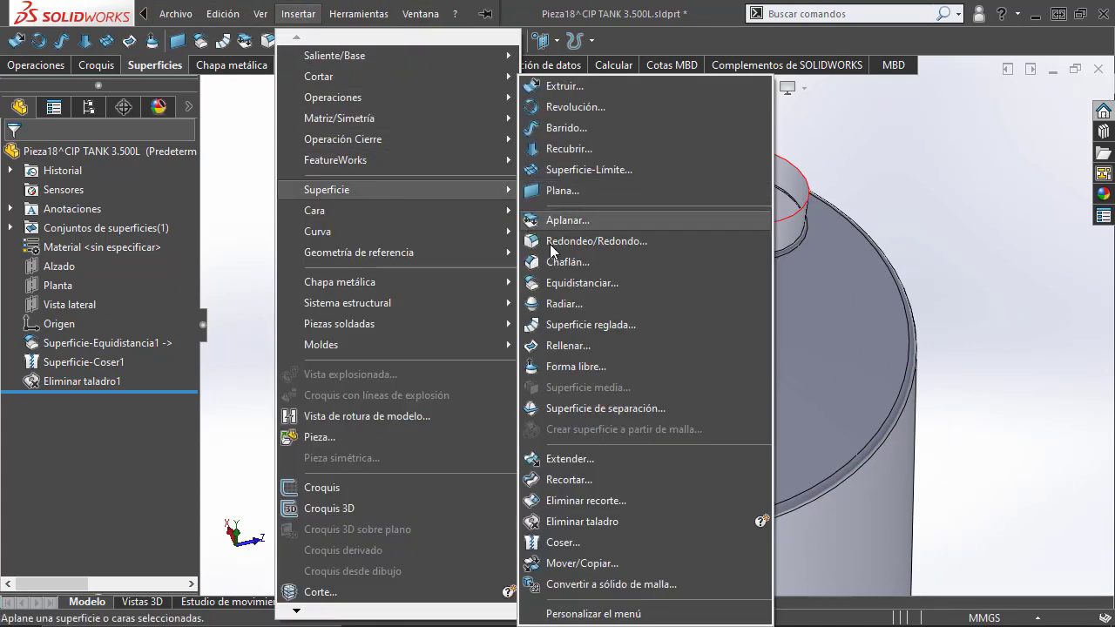
left_click(560, 191)
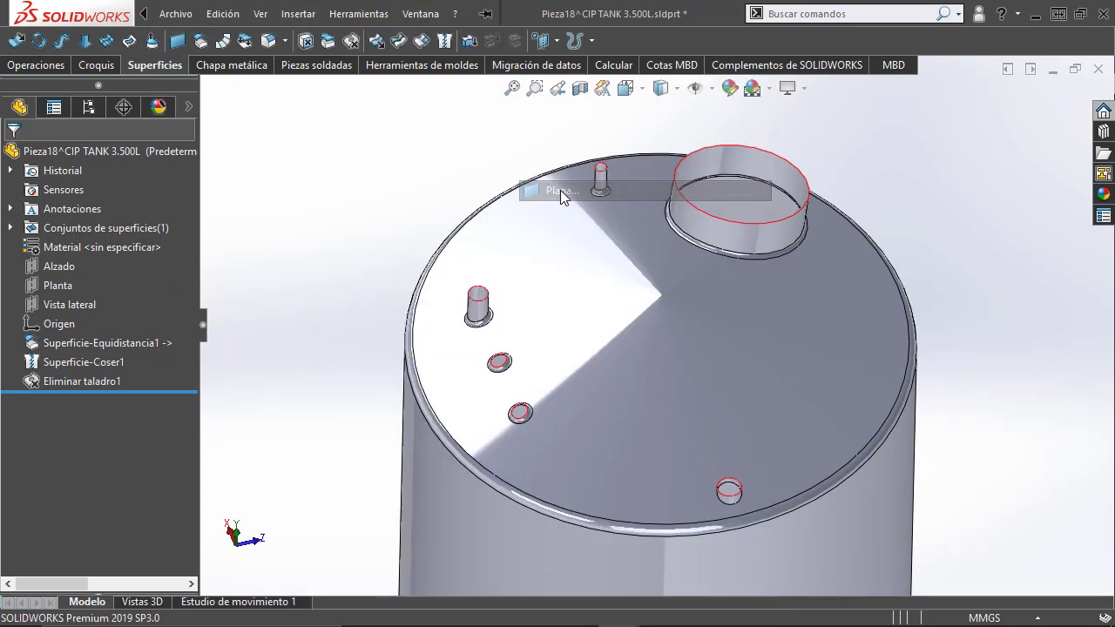
left_click(721, 148)
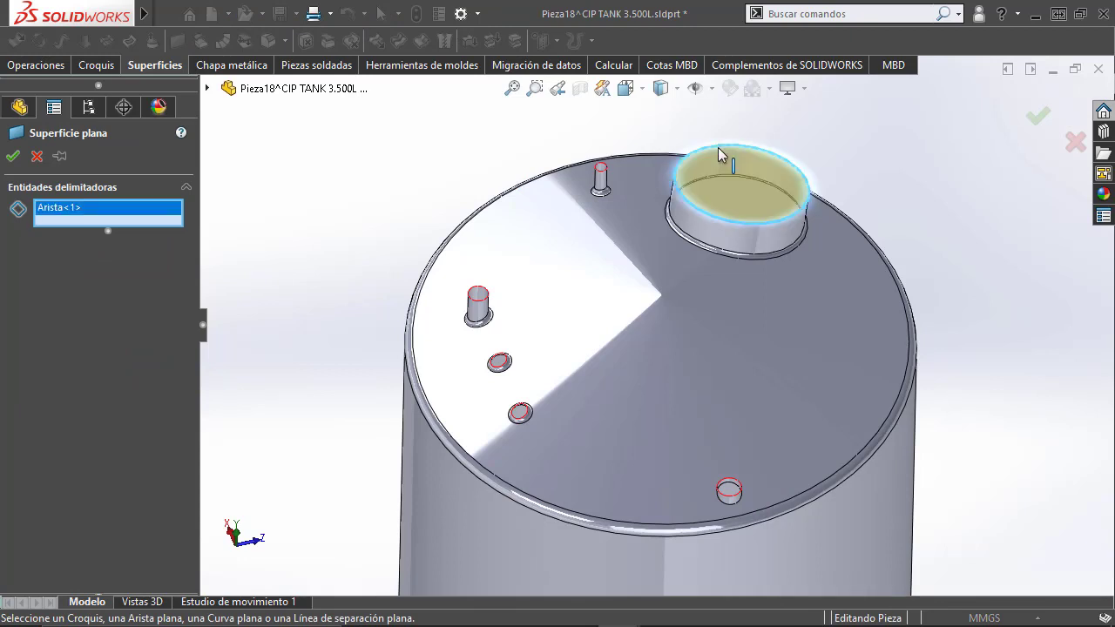
left_click(605, 168)
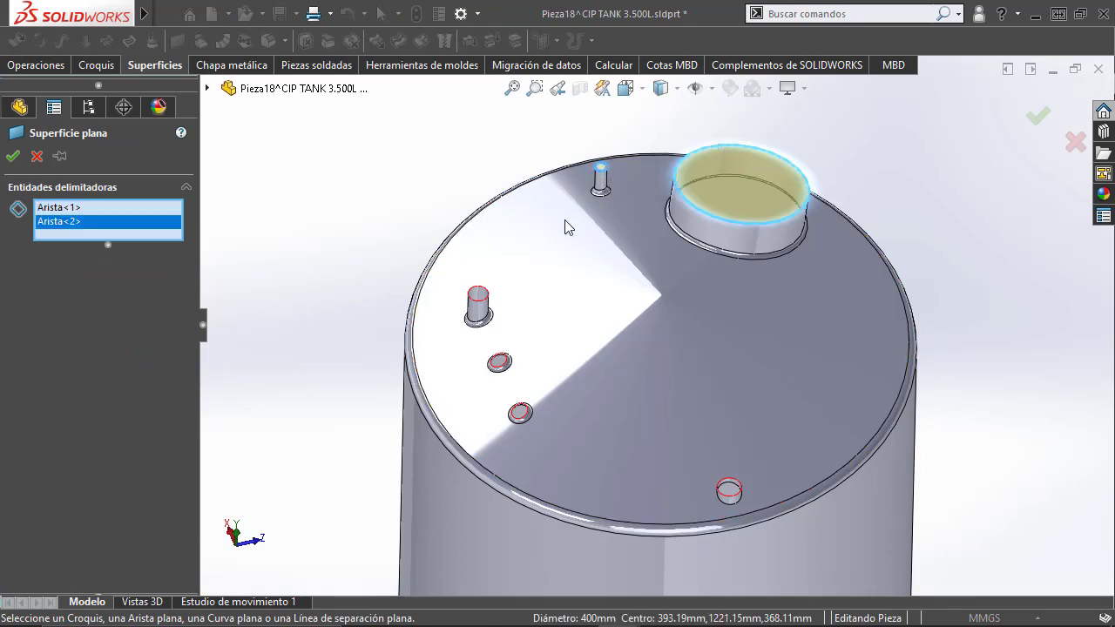
left_click(480, 295)
Add the rim nozzle edge and the right and middle bottom hole edges, and confirm.
scroll(511, 378, "down", 2)
scroll(554, 326, "down", 3)
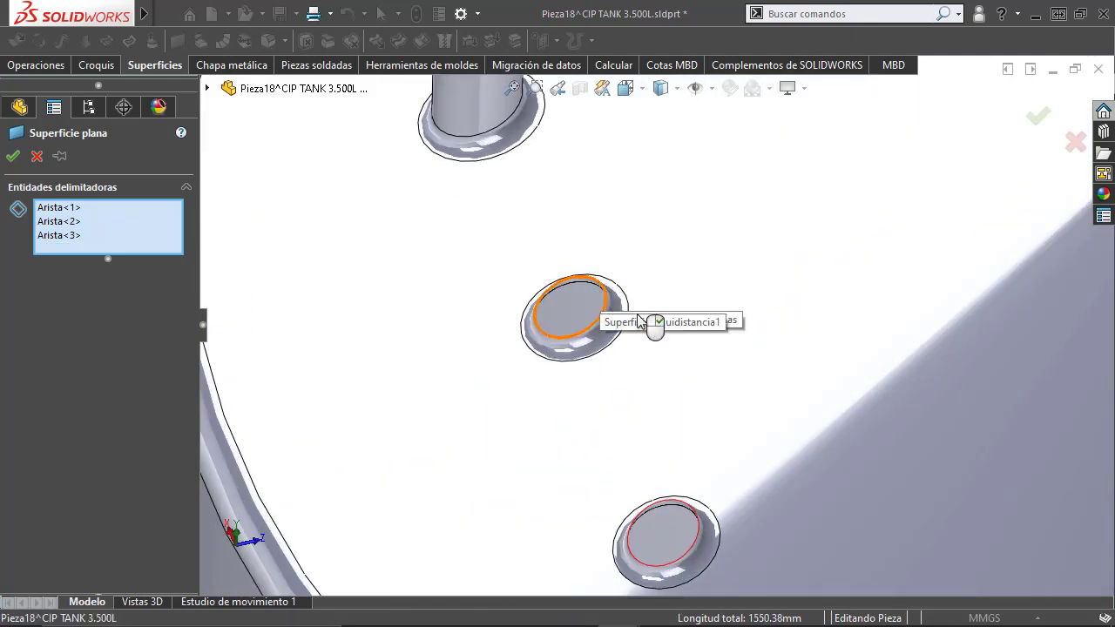
middle_click_drag(640, 323, 540, 210, "ctrl")
scroll(545, 216, "up", 2)
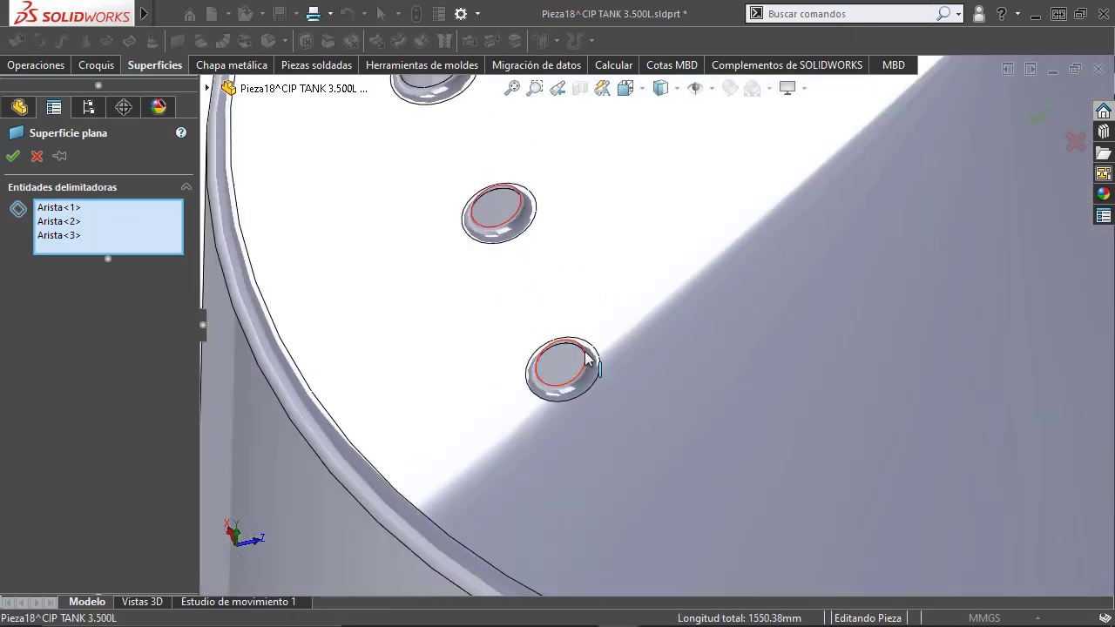
mouse_move(589, 359)
middle_mouse_down()
mouse_move(610, 323)
mouse_move(746, 310)
middle_mouse_up()
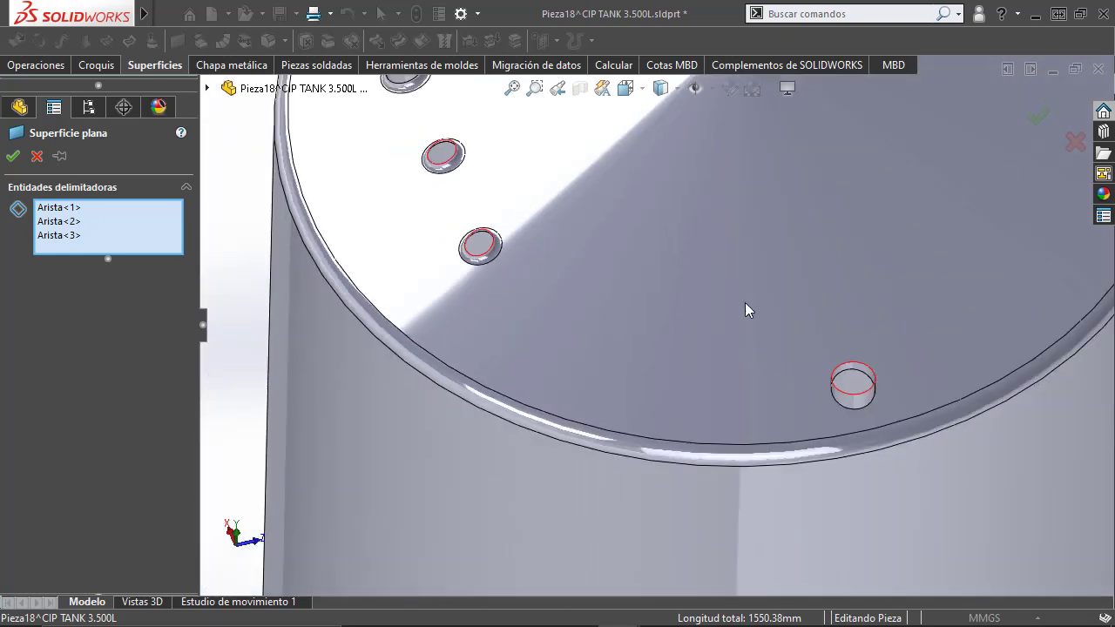
left_click(844, 370)
scroll(590, 378, "up", 3)
scroll(586, 319, "up", 2)
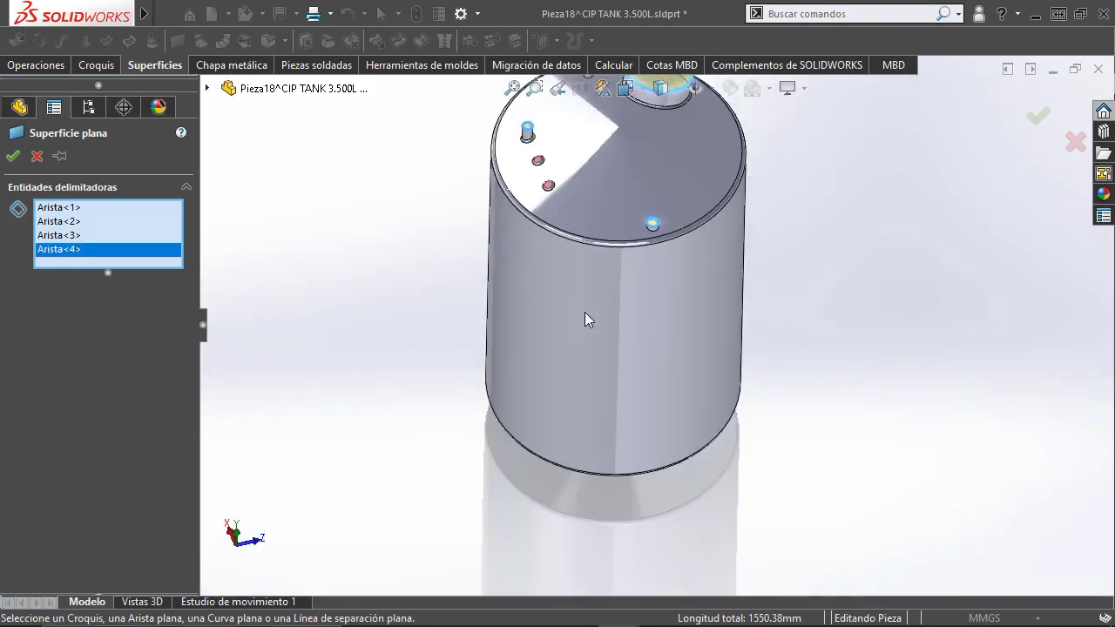
mouse_move(585, 319)
middle_mouse_down()
mouse_move(600, 176)
mouse_move(659, 471)
middle_mouse_up()
scroll(591, 172, "down", 2)
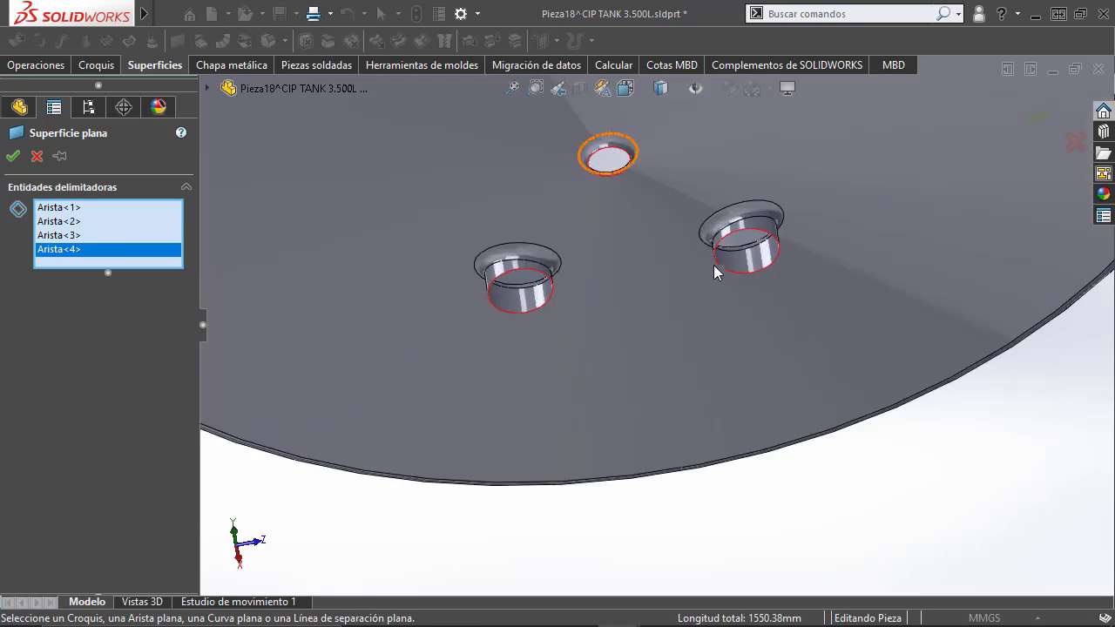
left_click(756, 254)
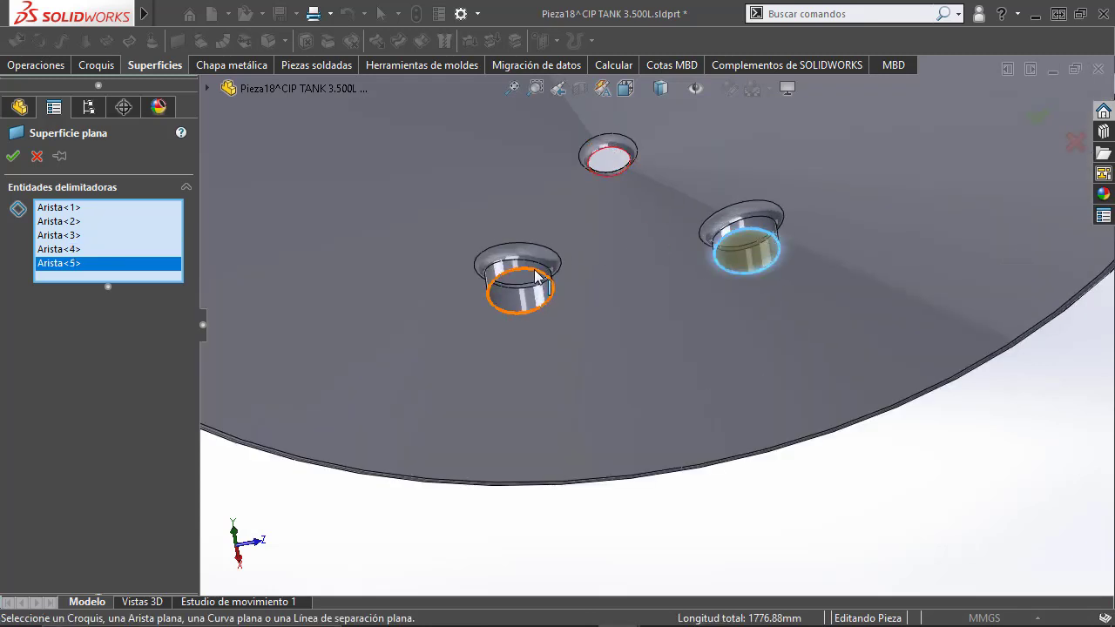
left_click(540, 288)
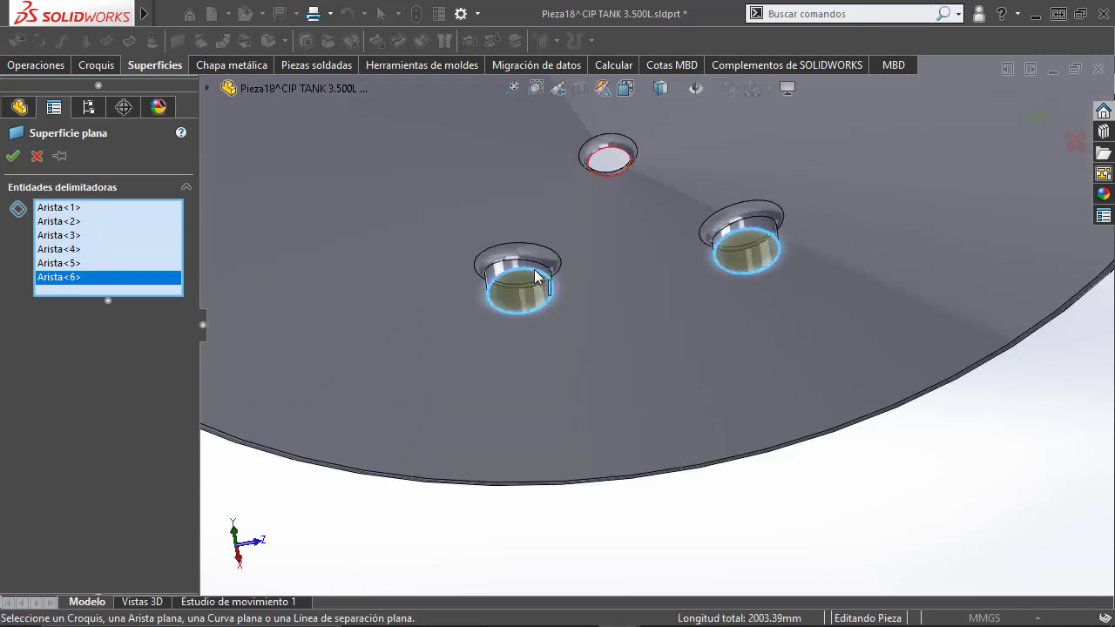
left_click(12, 158)
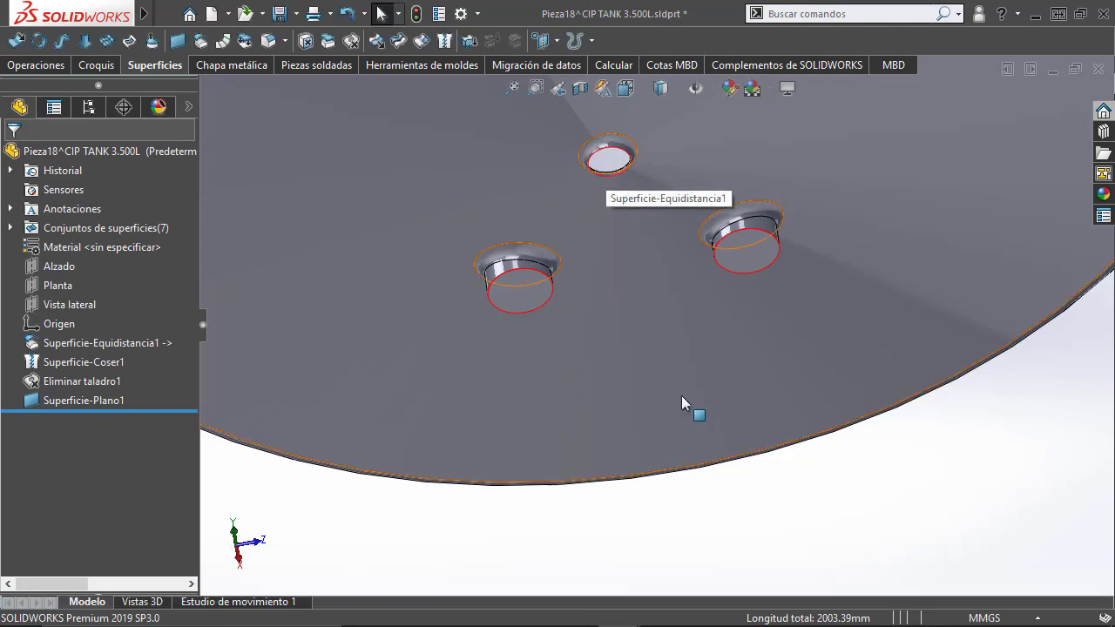
mouse_move(145, 13)
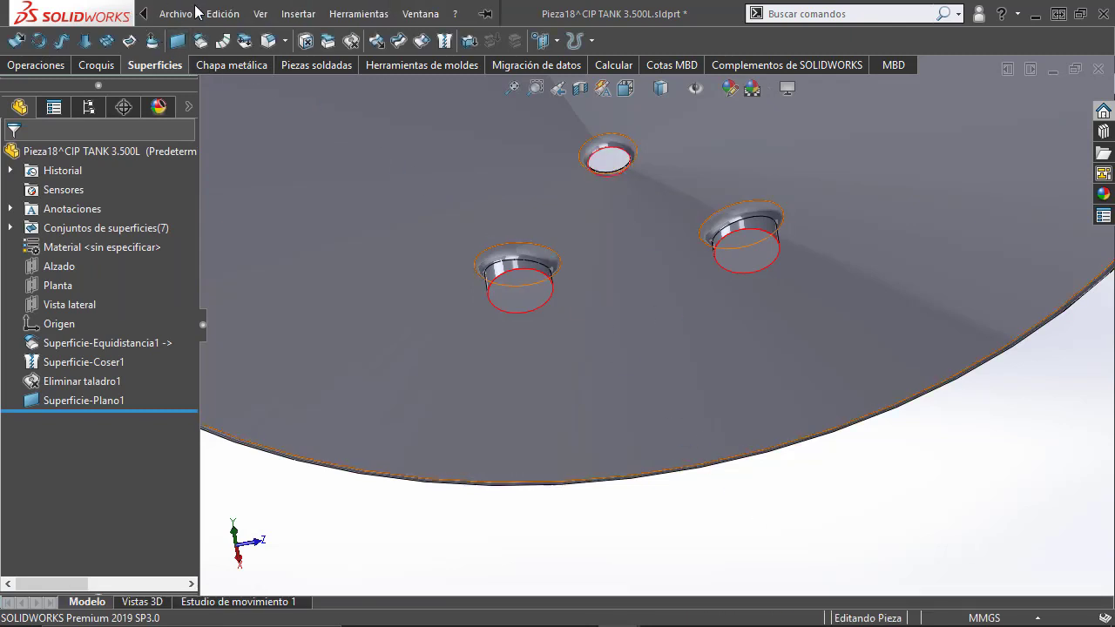
Create a Rellenar superficie patch using the bottom hole's edge as the boundary.
left_click(298, 13)
mouse_move(326, 190)
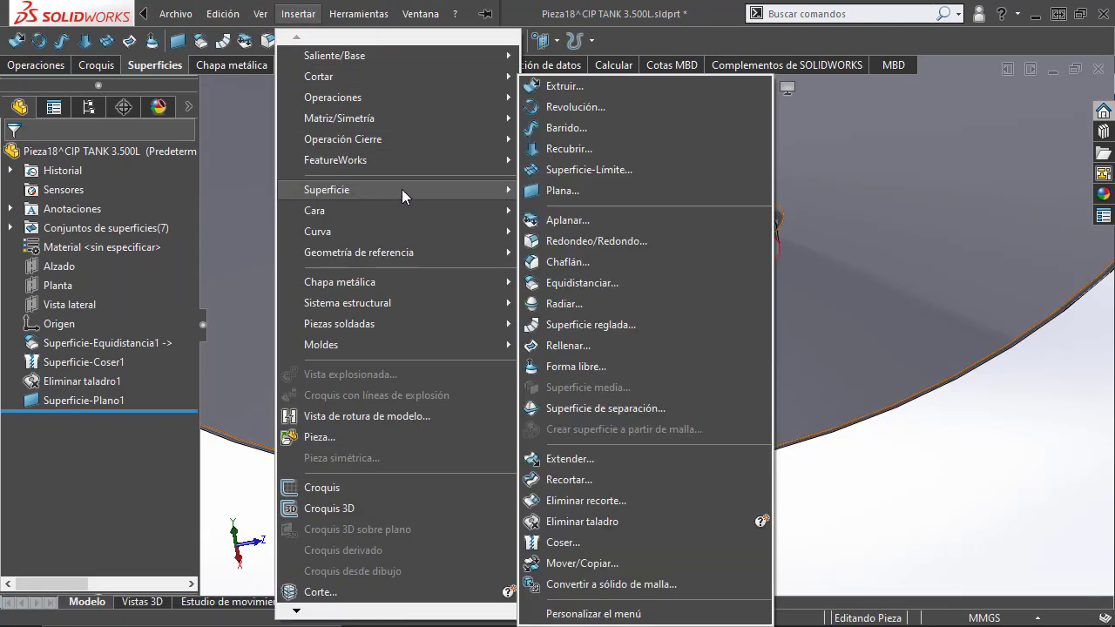
left_click(557, 346)
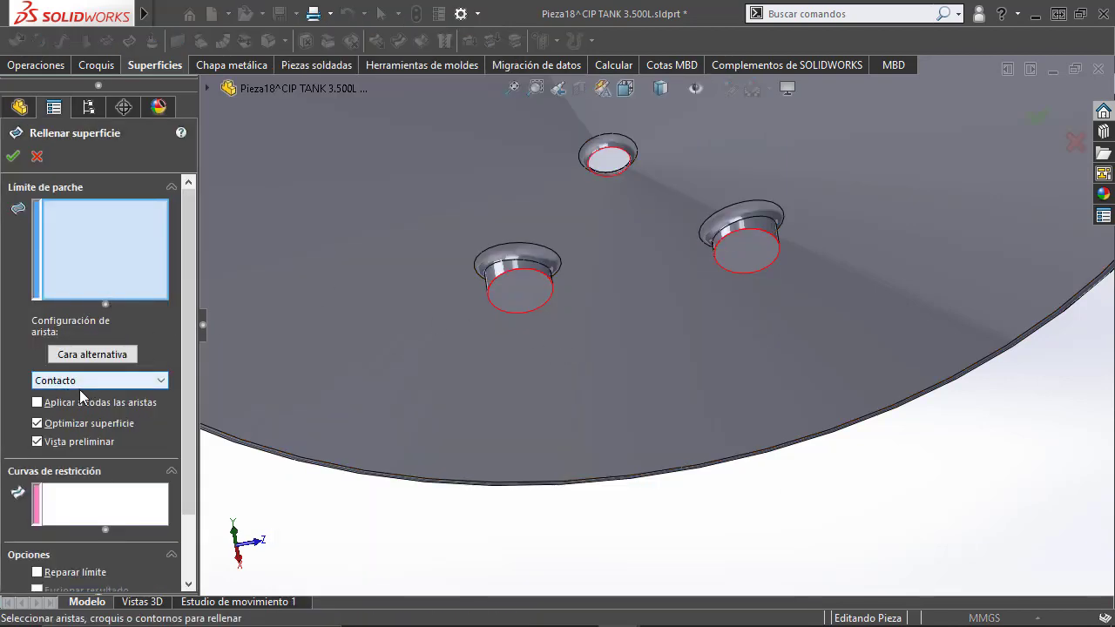
scroll(582, 199, "down", 3)
scroll(624, 216, "down", 2)
scroll(623, 216, "down", 2)
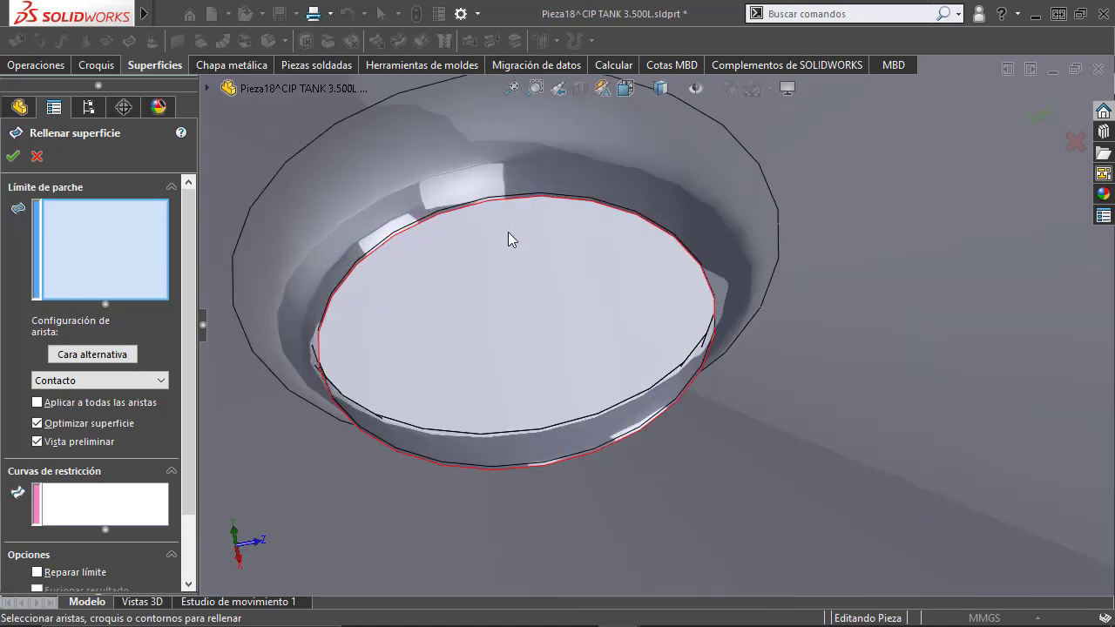
scroll(508, 232, "down", 2)
left_click(408, 234)
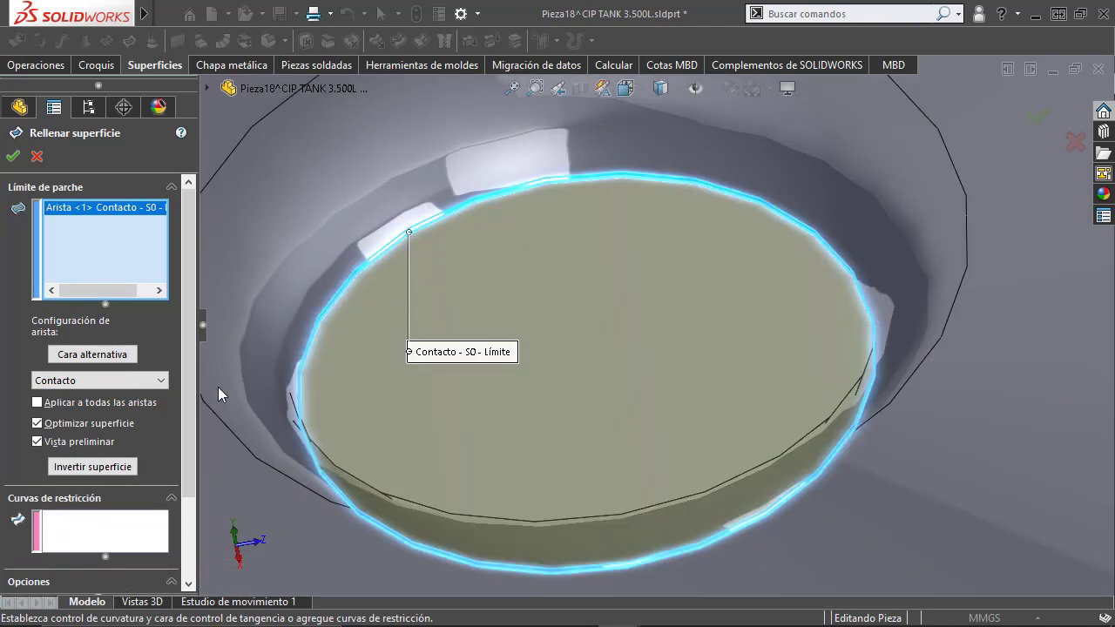
scroll(184, 453, "down", 3)
scroll(184, 452, "up", 2)
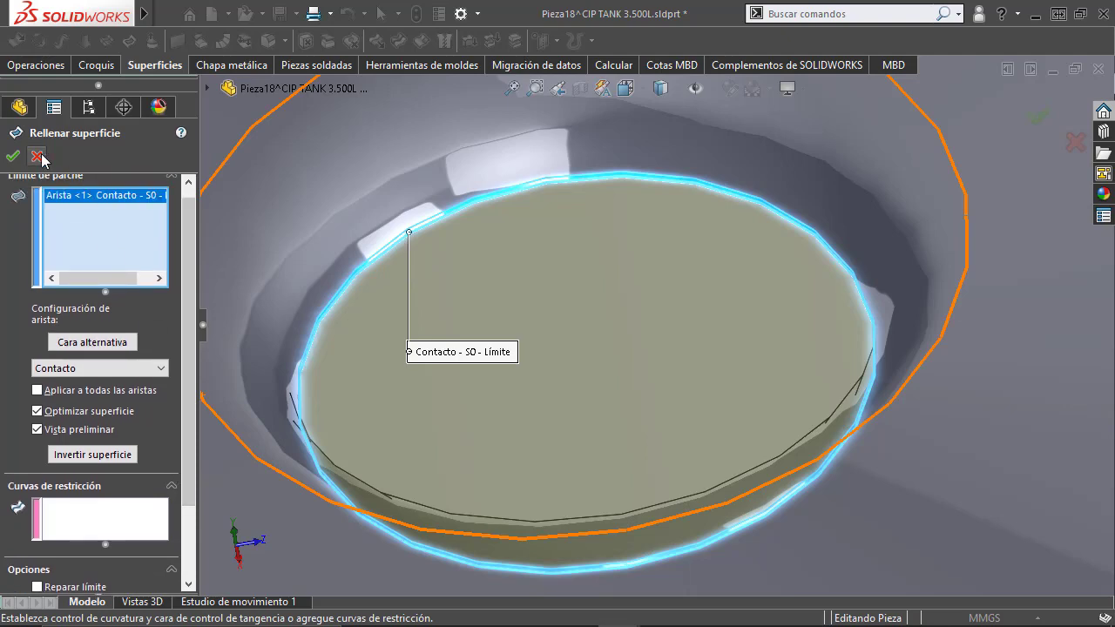
left_click(12, 155)
Zoom out, restart the fill surface command, and orbit to view the tank from the side.
scroll(518, 270, "up", 3)
scroll(514, 274, "up", 3)
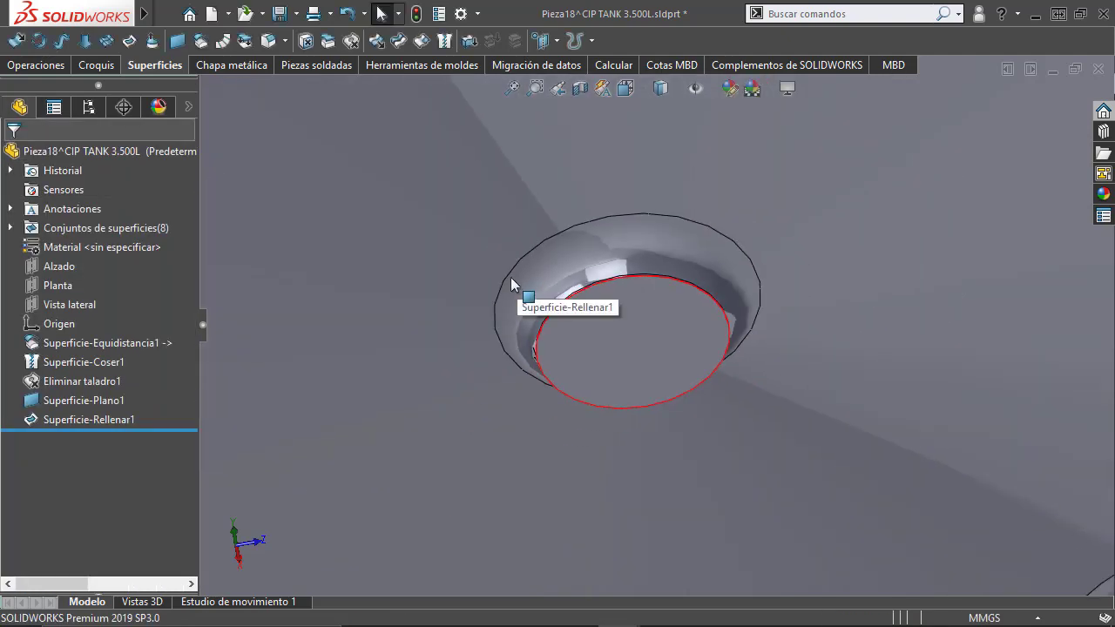
scroll(510, 277, "up", 3)
scroll(511, 277, "up", 3)
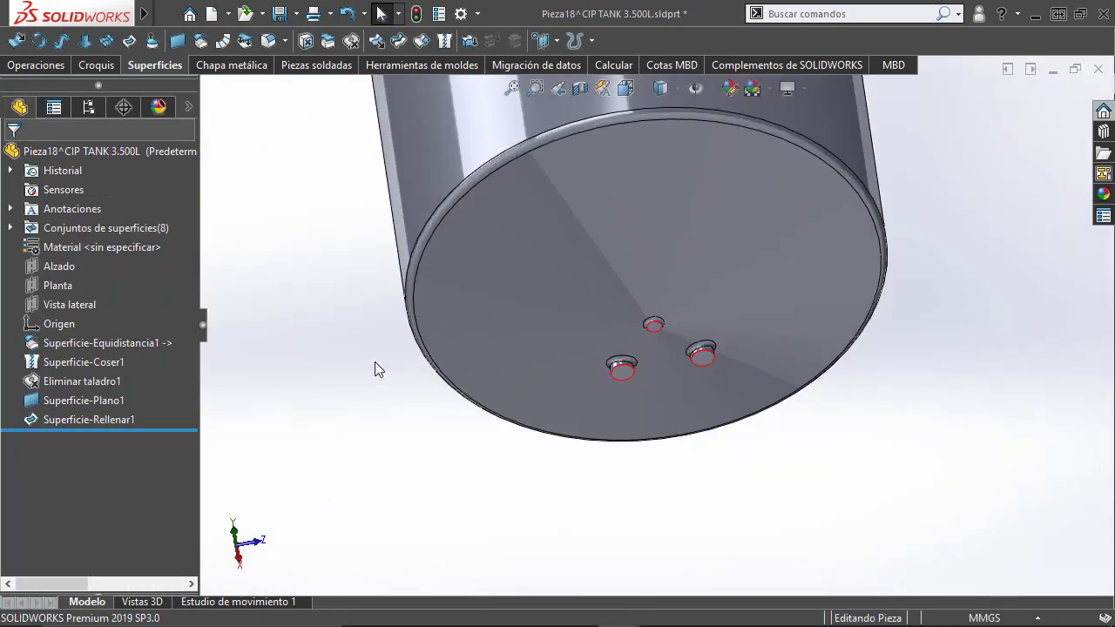
key("Return")
scroll(367, 340, "up", 2)
left_click(518, 207)
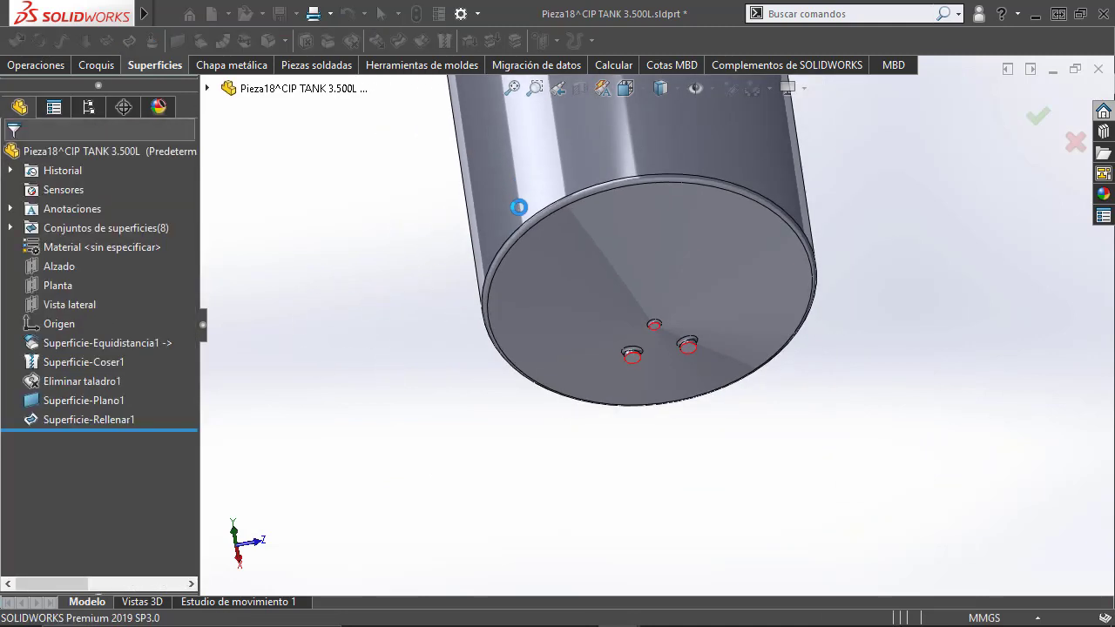
mouse_move(518, 207)
middle_mouse_down()
mouse_move(450, 249)
mouse_move(445, 405)
middle_mouse_up()
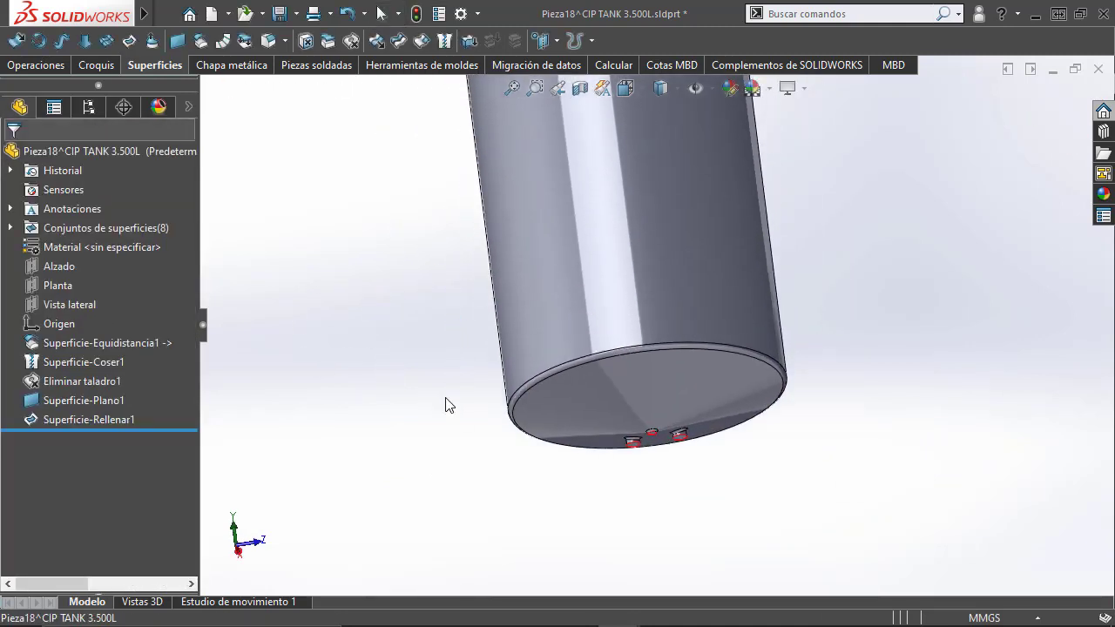
Cap the lower nozzle opening on the tank top with Superficie-Rellenar2.
key("Return")
mouse_move(410, 200)
middle_mouse_down()
mouse_move(418, 314)
mouse_move(480, 282)
middle_mouse_up()
scroll(601, 261, "down", 2)
scroll(601, 257, "down", 3)
scroll(601, 248, "down", 3)
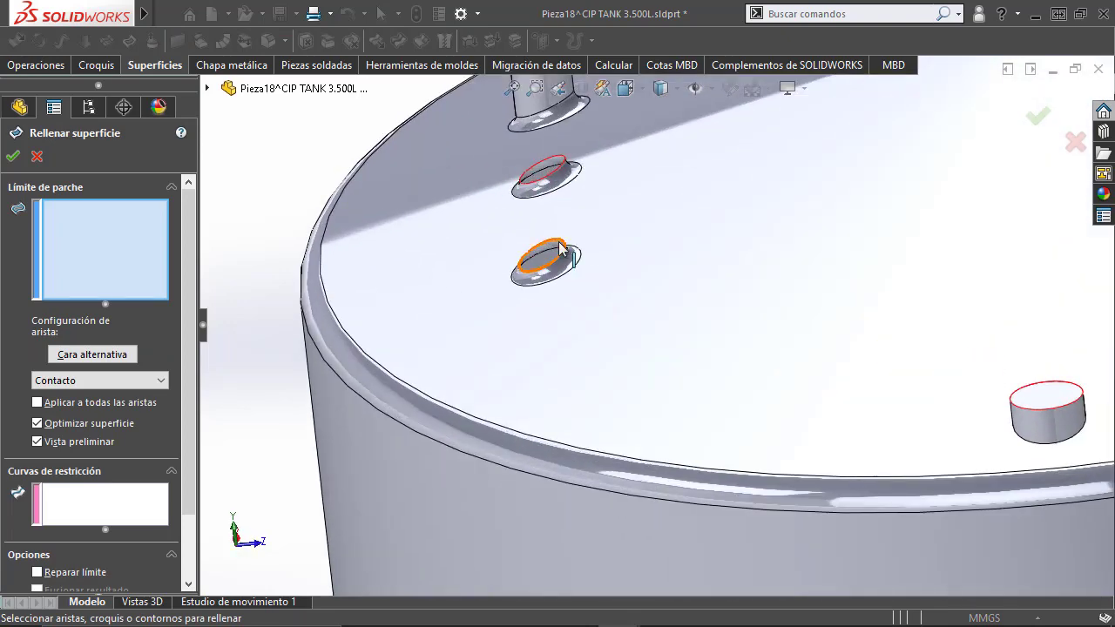
left_click(558, 243)
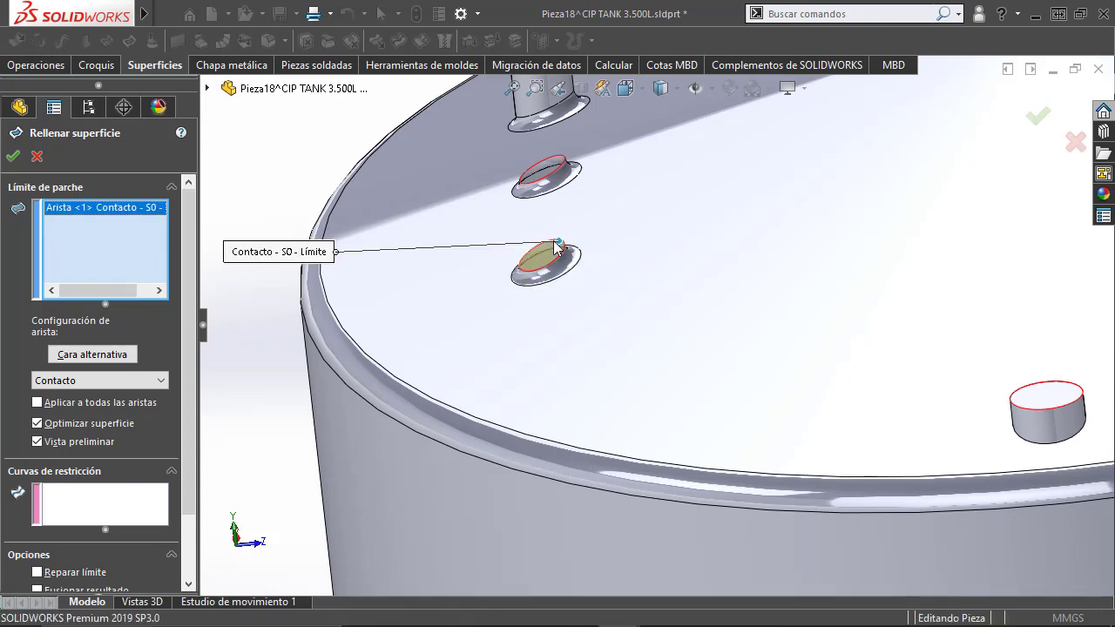
left_click(553, 242)
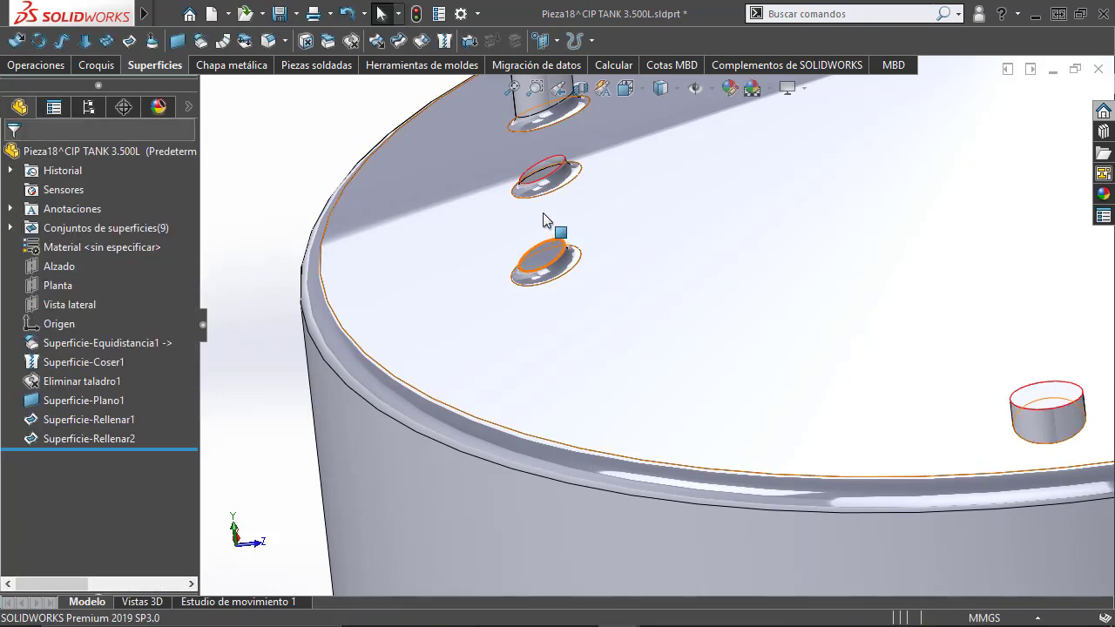
Cap the upper nozzle opening with Superficie-Rellenar3 and zoom back out.
left_click(549, 167)
key("Return")
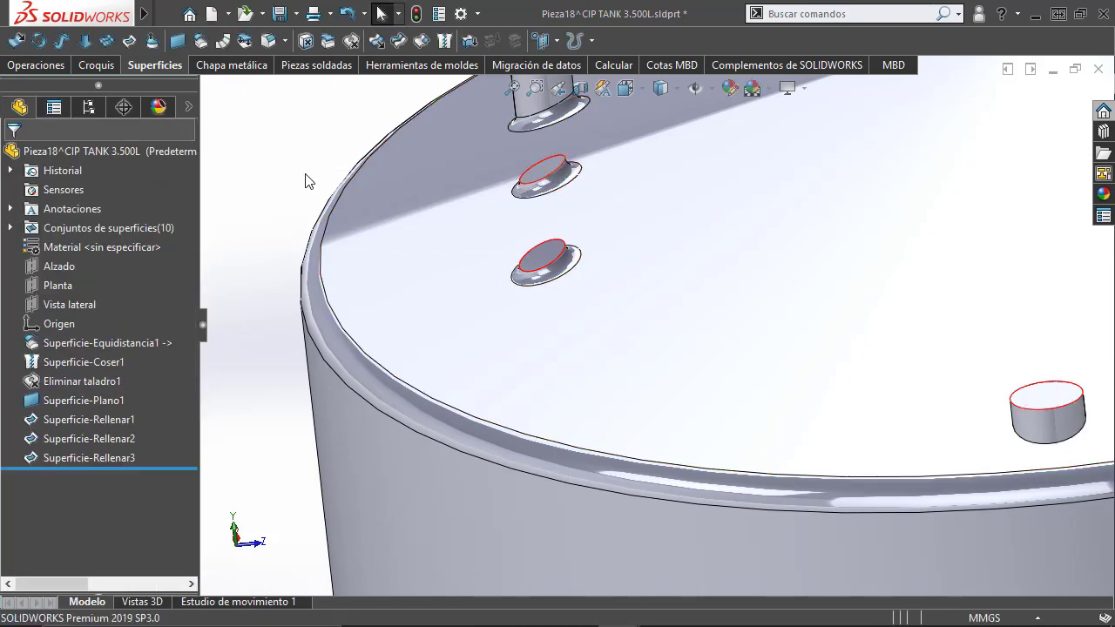
scroll(305, 181, "up", 3)
scroll(374, 219, "up", 2)
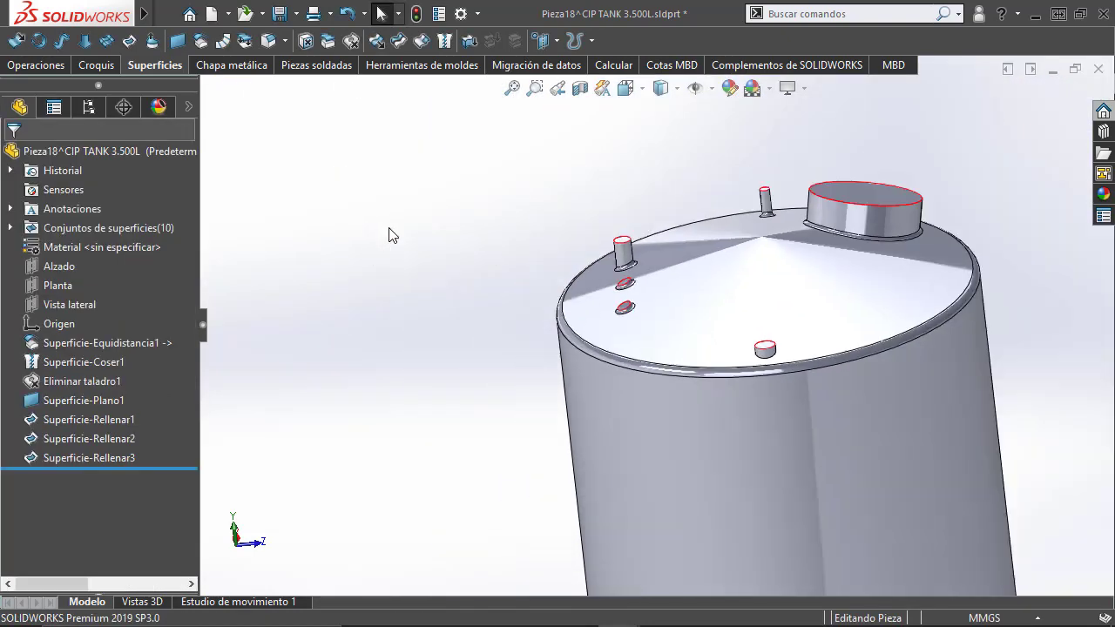
scroll(392, 231, "up", 1)
scroll(431, 211, "up", 3)
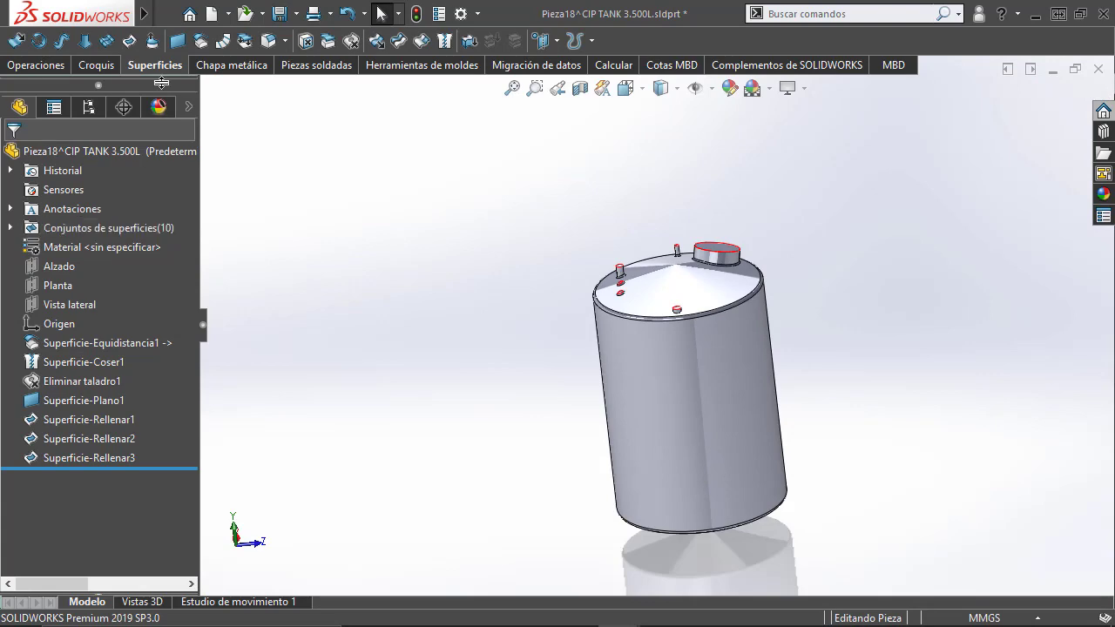
Box-select all ten surfaces in Coser and knit them with Fusionar entidades enabled.
mouse_move(70, 14)
left_click(298, 14)
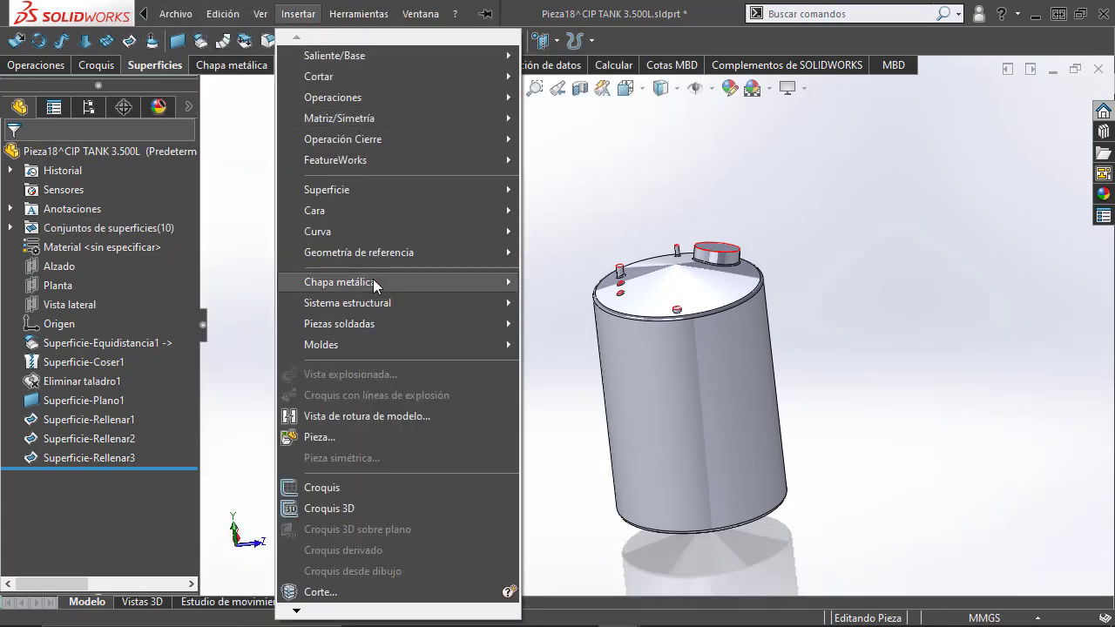
mouse_move(327, 190)
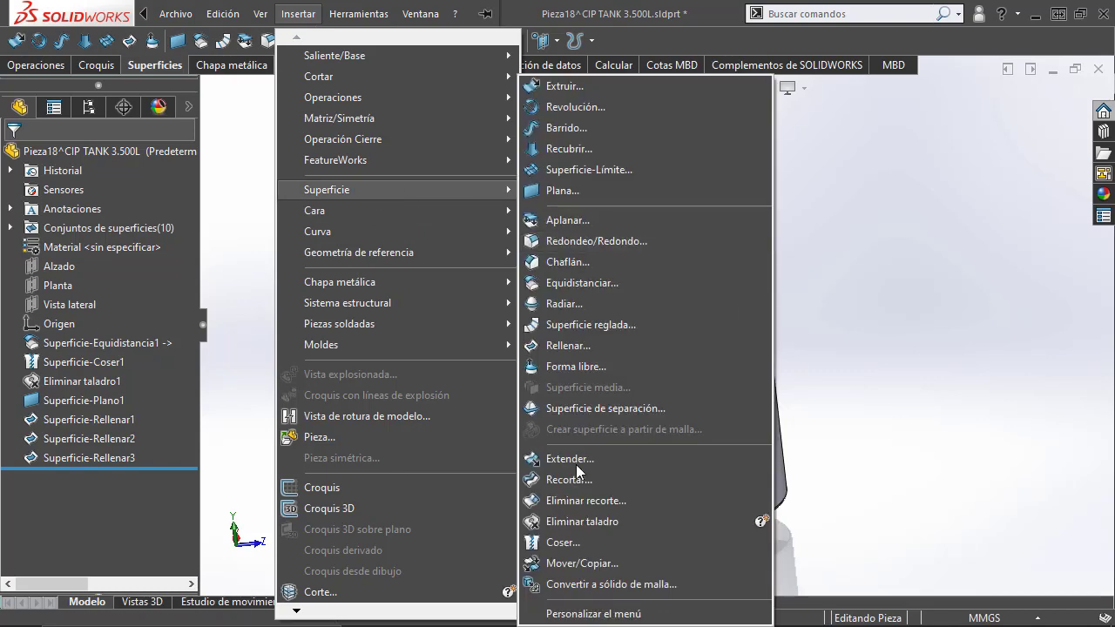
left_click(566, 542)
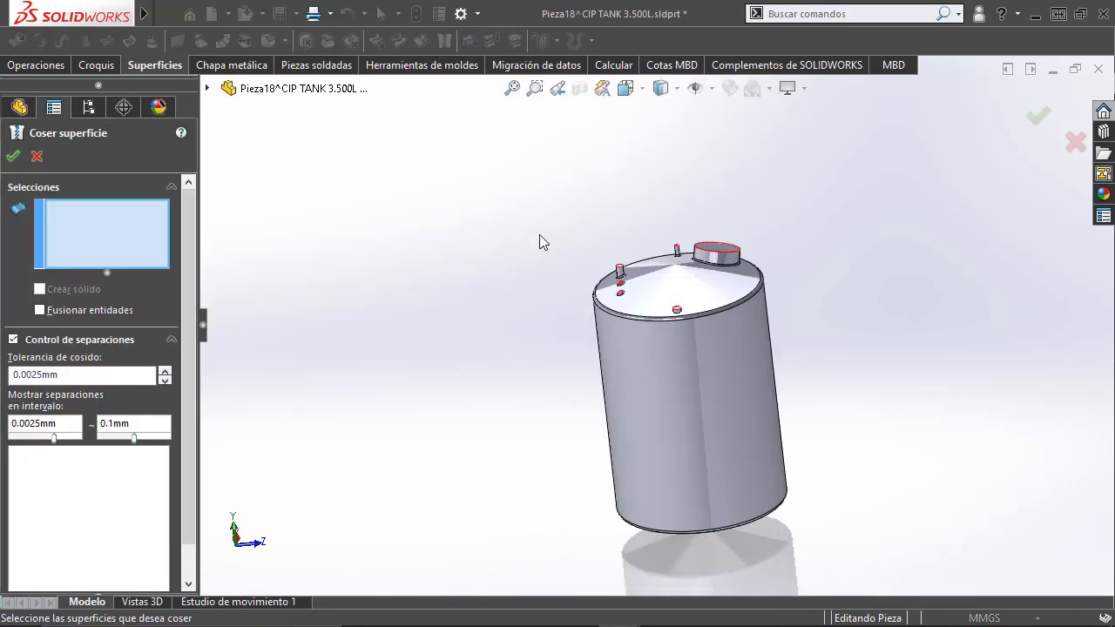
left_click_drag(529, 219, 849, 561)
mouse_move(851, 566)
middle_mouse_down()
mouse_move(786, 463)
mouse_move(785, 223)
mouse_move(787, 418)
middle_mouse_up()
left_click(92, 424)
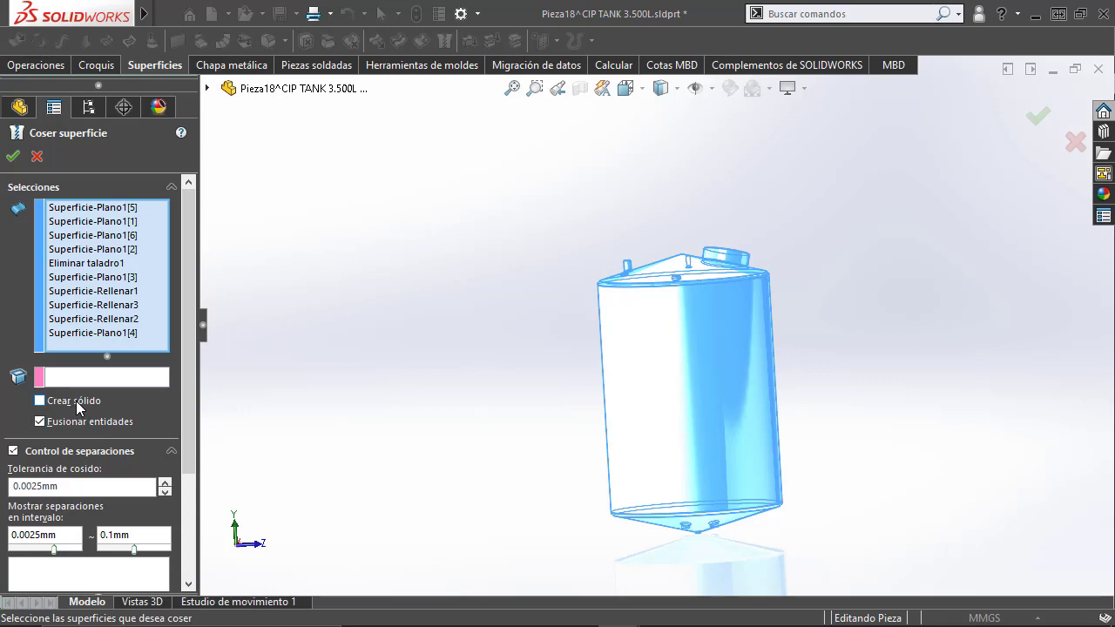
left_click(76, 401)
left_click(12, 156)
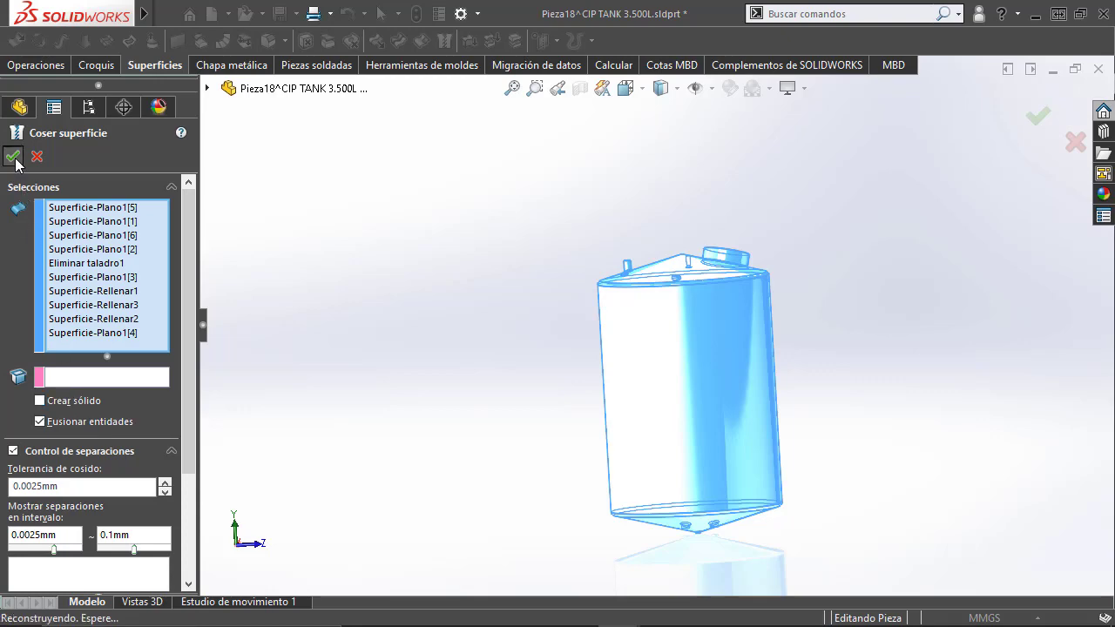
Apply Dar espesor to Superficie-Coser2 with a 2.00 mm thickness to form the solid tank.
middle_click_drag(456, 328, 490, 391)
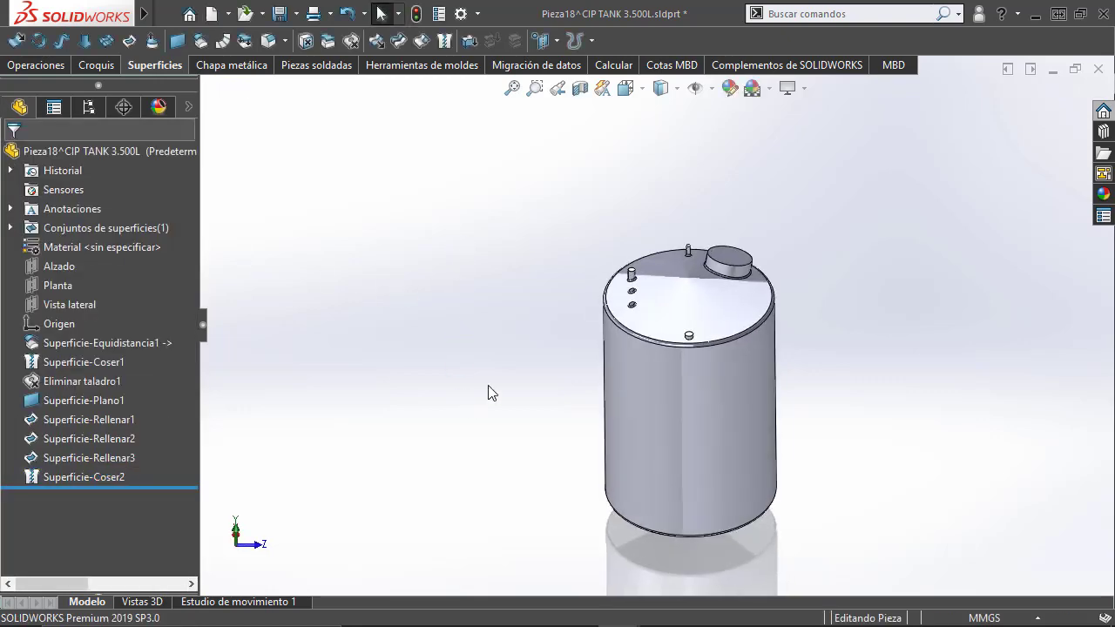
scroll(707, 351, "down", 3)
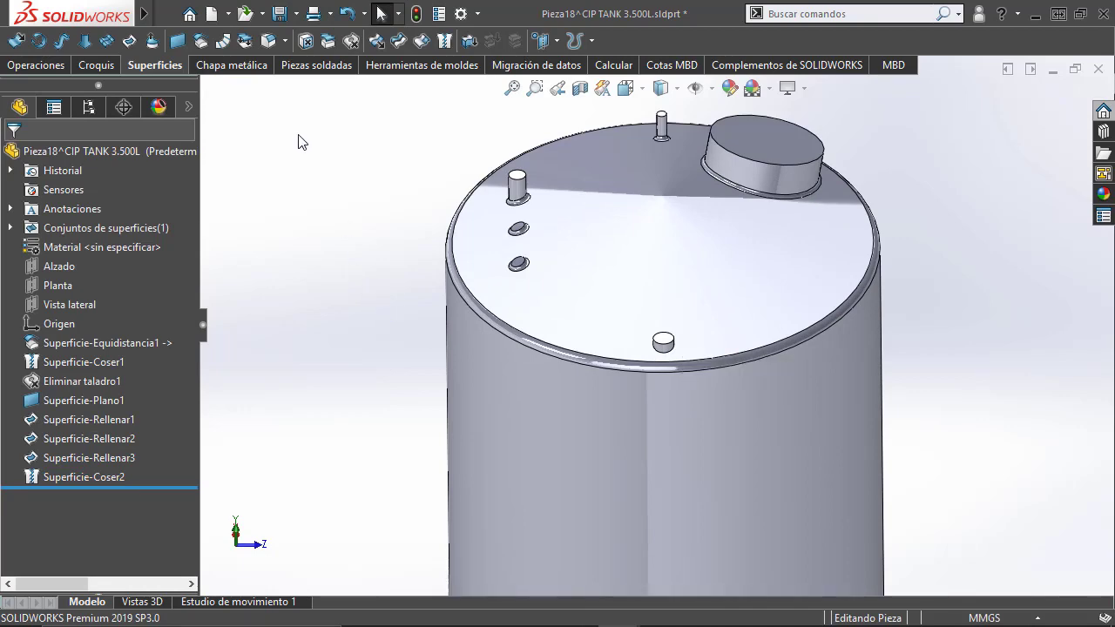
left_click(296, 14)
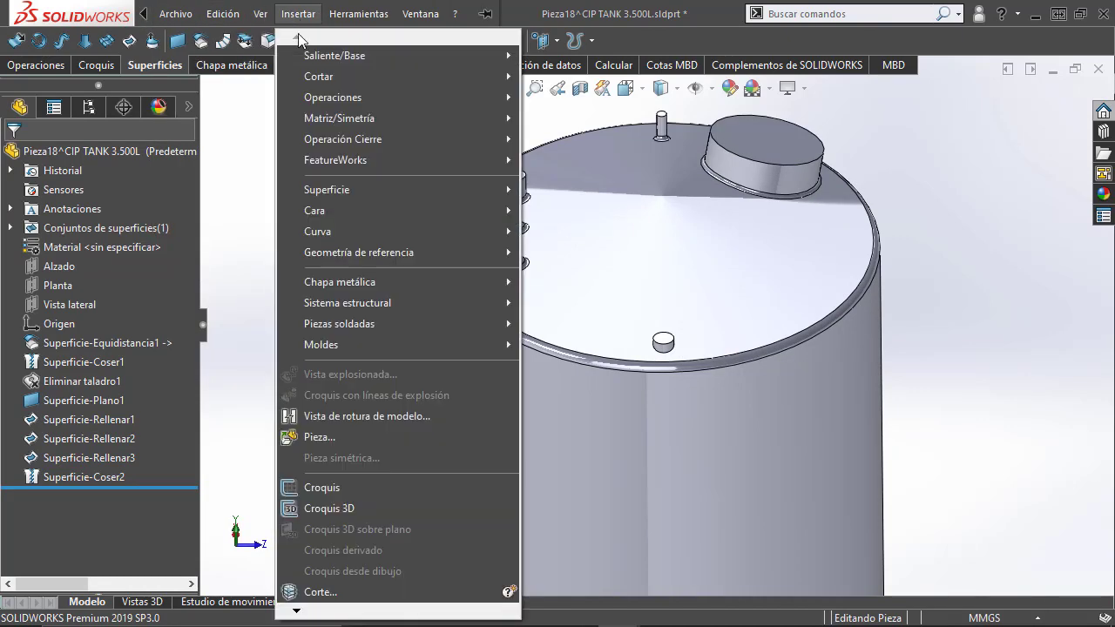
mouse_move(335, 55)
left_click(558, 159)
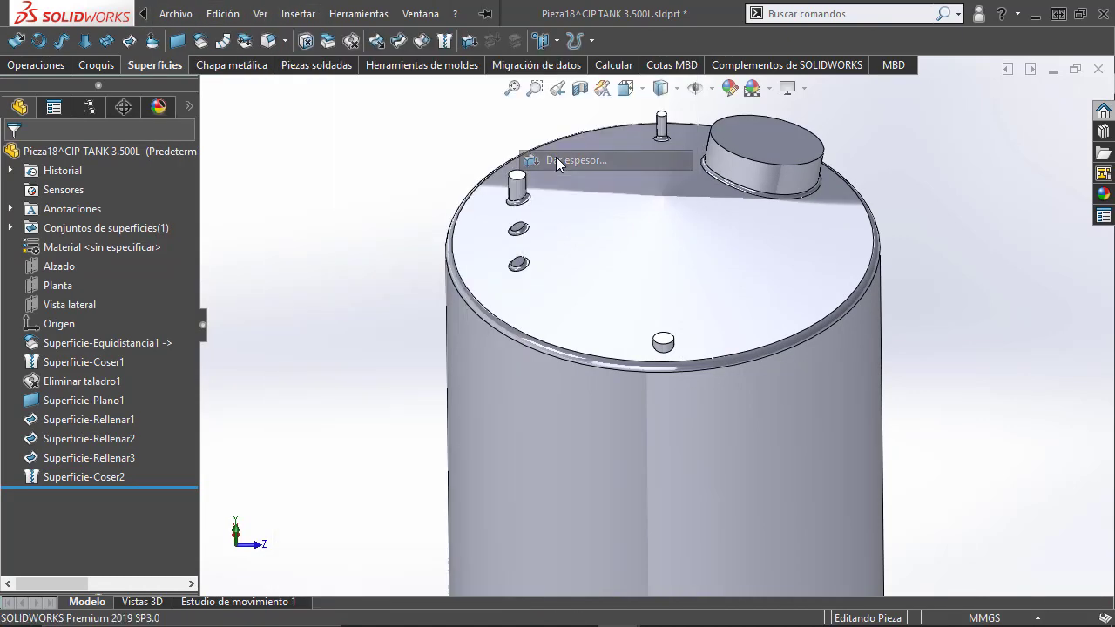
left_click(540, 257)
key("ctrl+1")
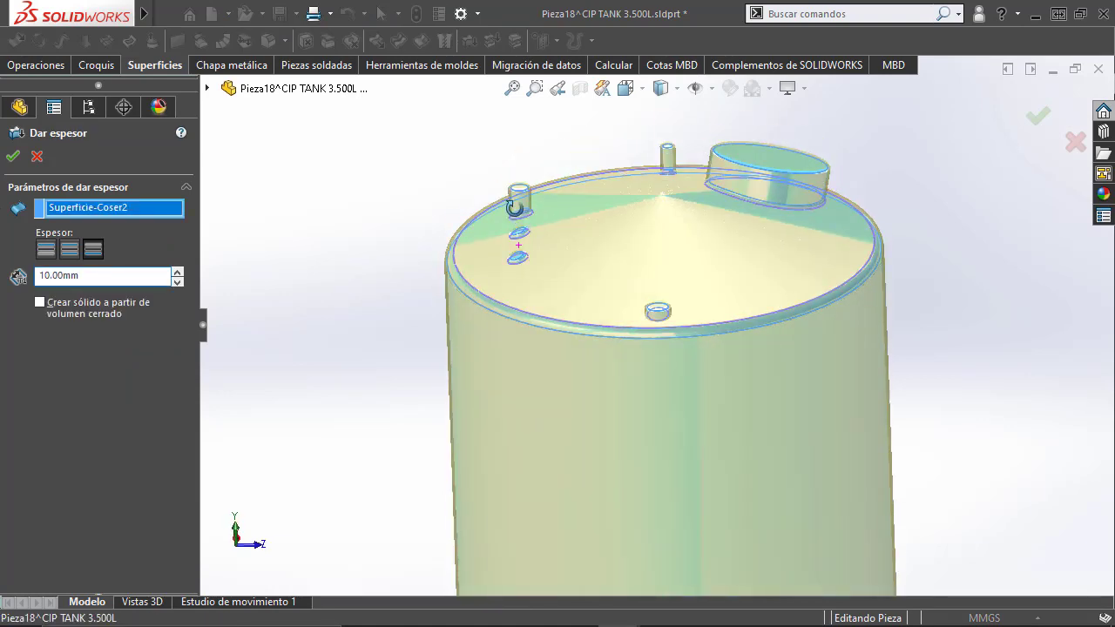
scroll(575, 209, "down", 3)
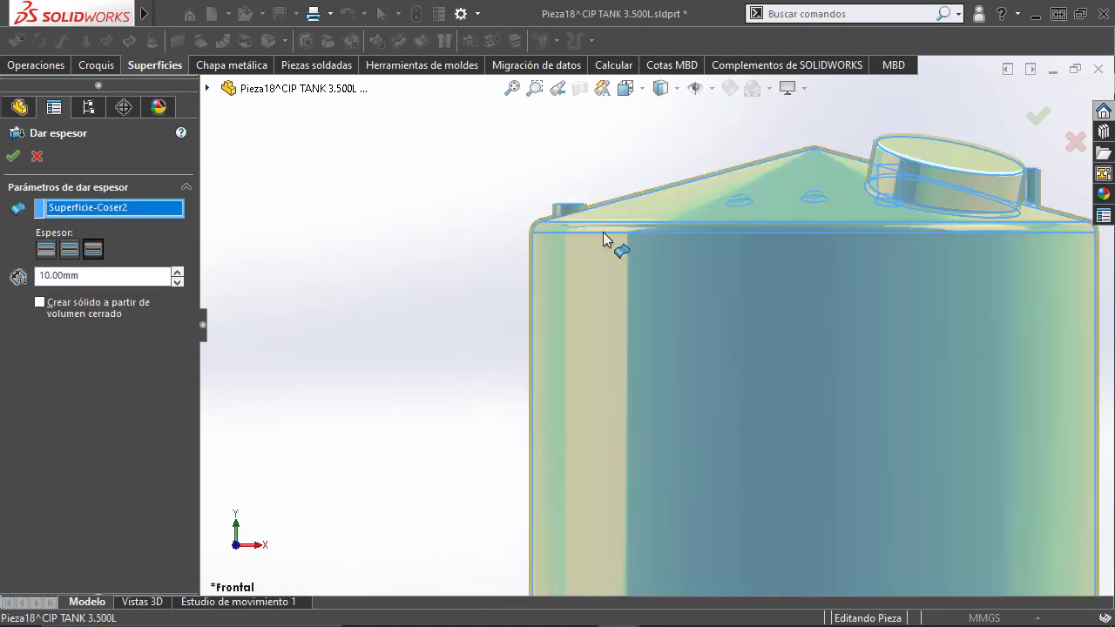
scroll(603, 232, "down", 2)
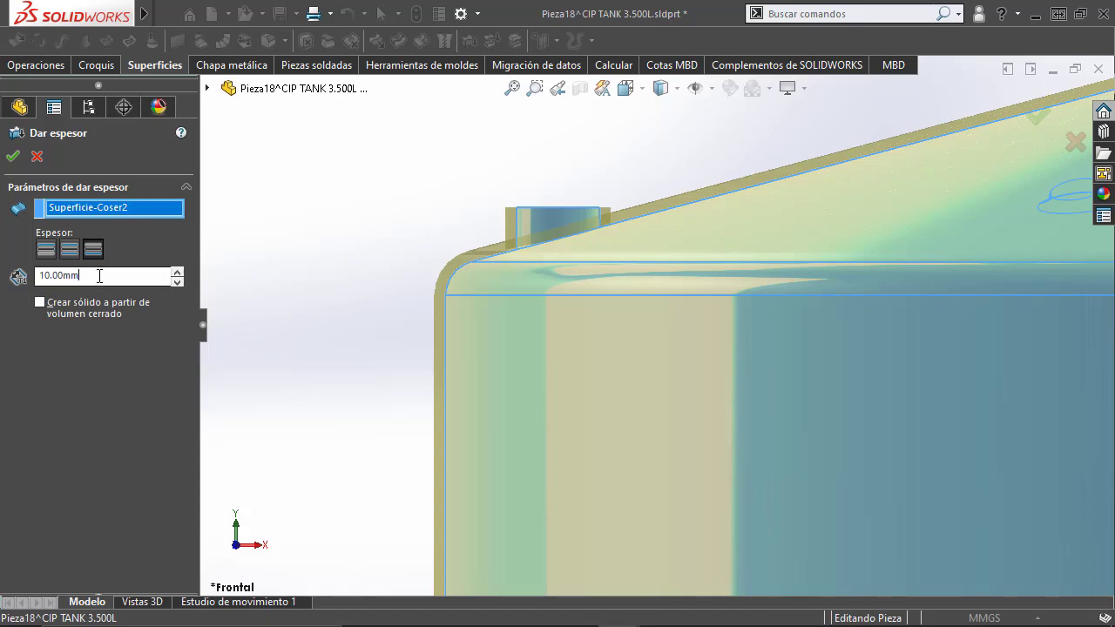
double_click(103, 275)
type("2")
key("Return")
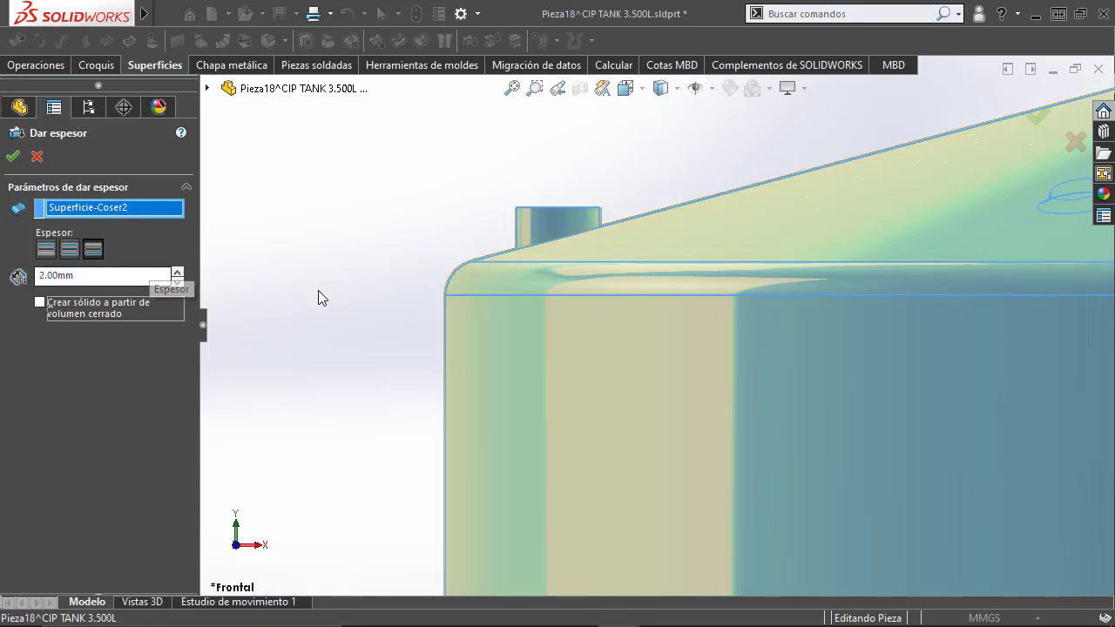
scroll(535, 263, "down", 2)
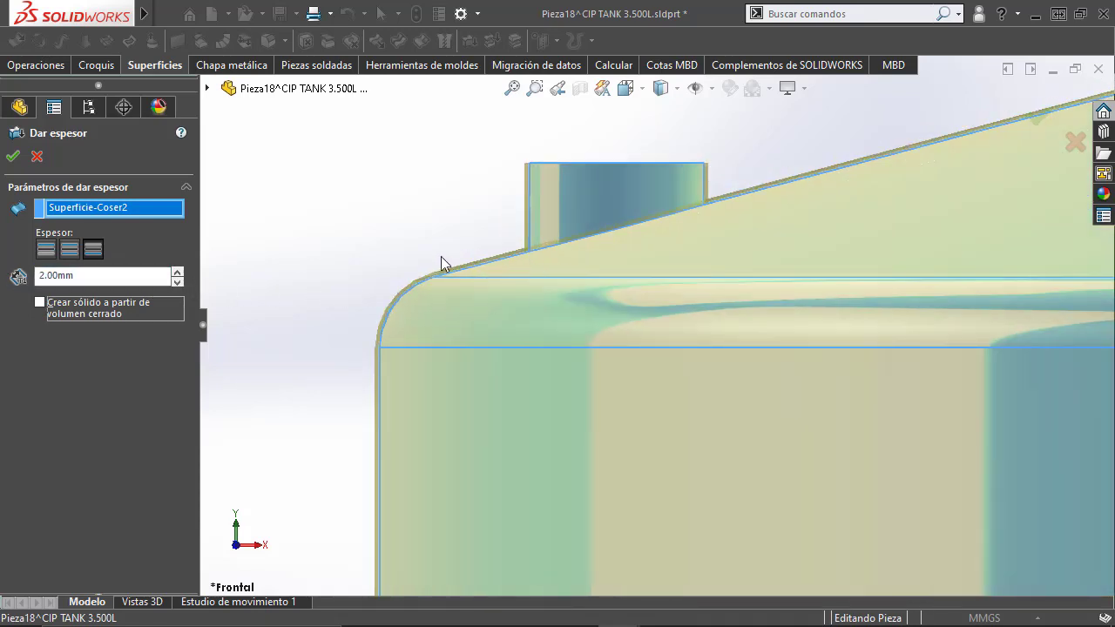
left_click(12, 156)
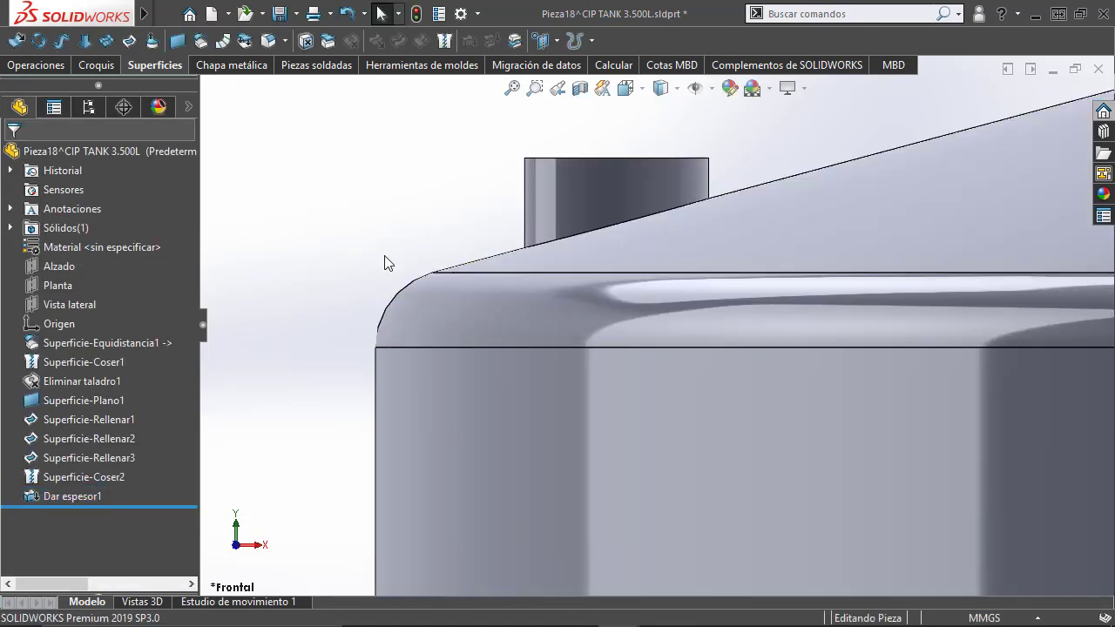
Inspect the tank wall with Vista de sección, fit the view, and show the Documentos abiertos list.
key("f")
mouse_move(488, 271)
middle_mouse_down()
mouse_move(515, 354)
mouse_move(505, 300)
mouse_move(758, 209)
mouse_move(567, 323)
mouse_move(569, 350)
middle_mouse_up()
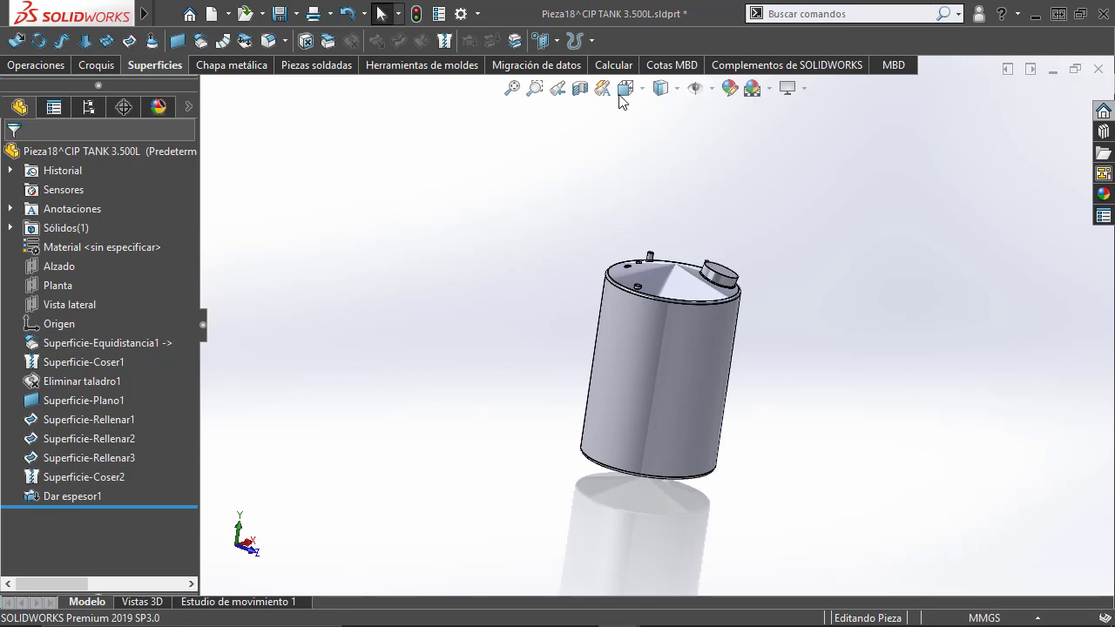
left_click(580, 88)
scroll(642, 321, "down", 5)
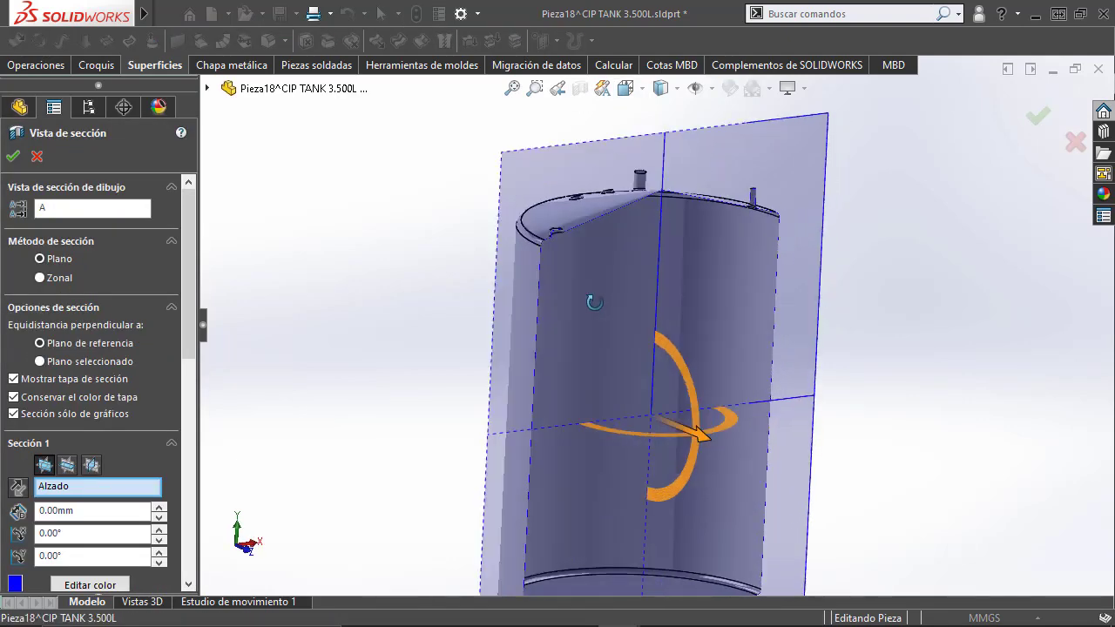
key("Escape")
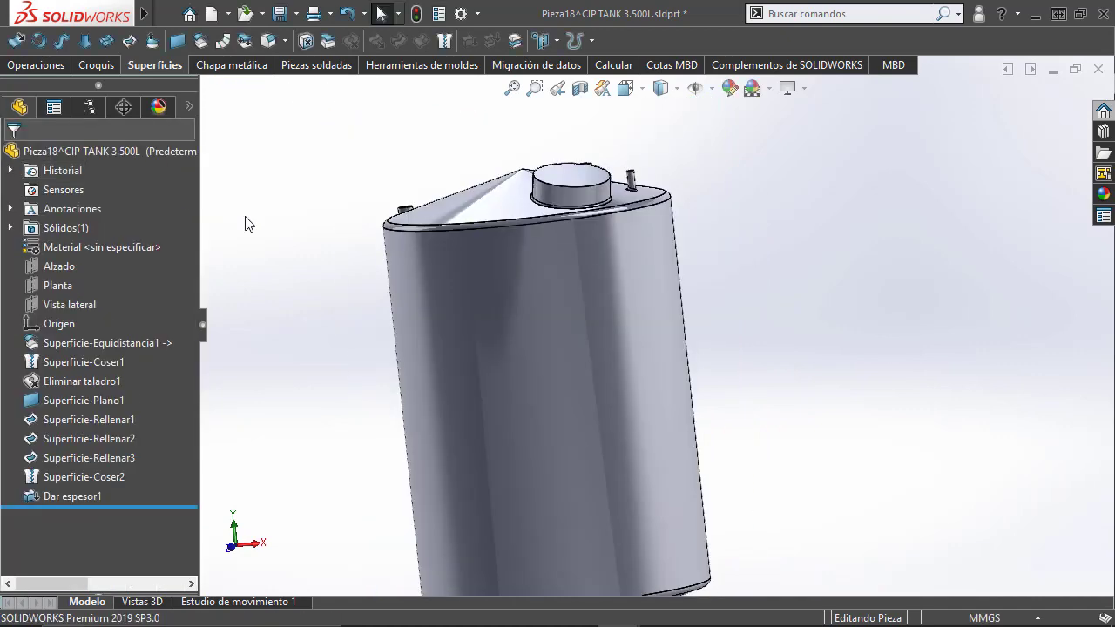
key("f")
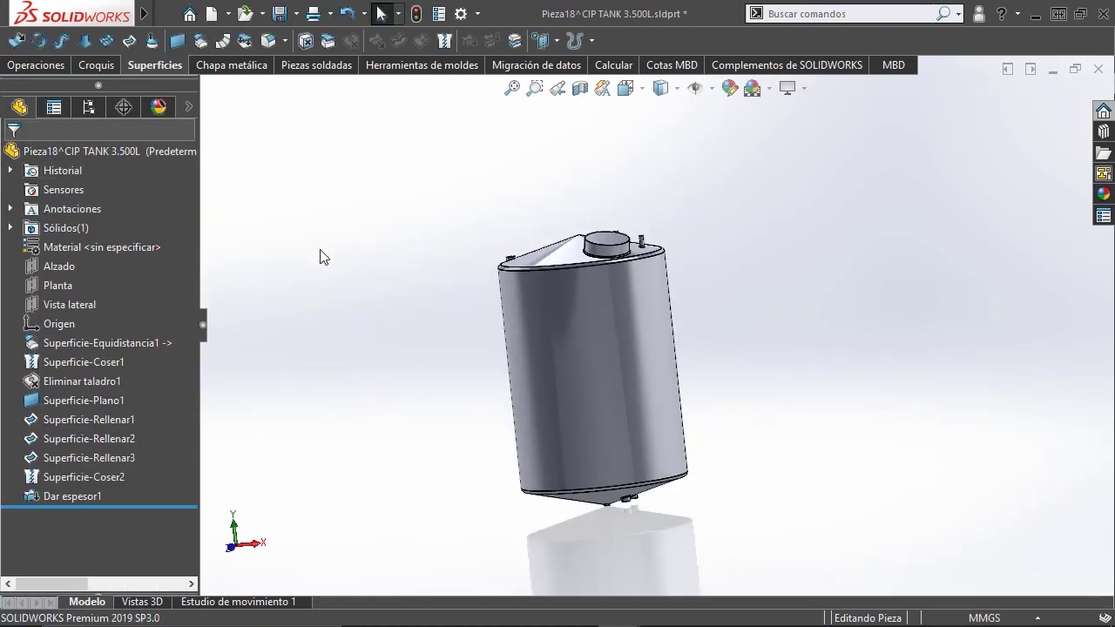
key("ctrl+Tab")
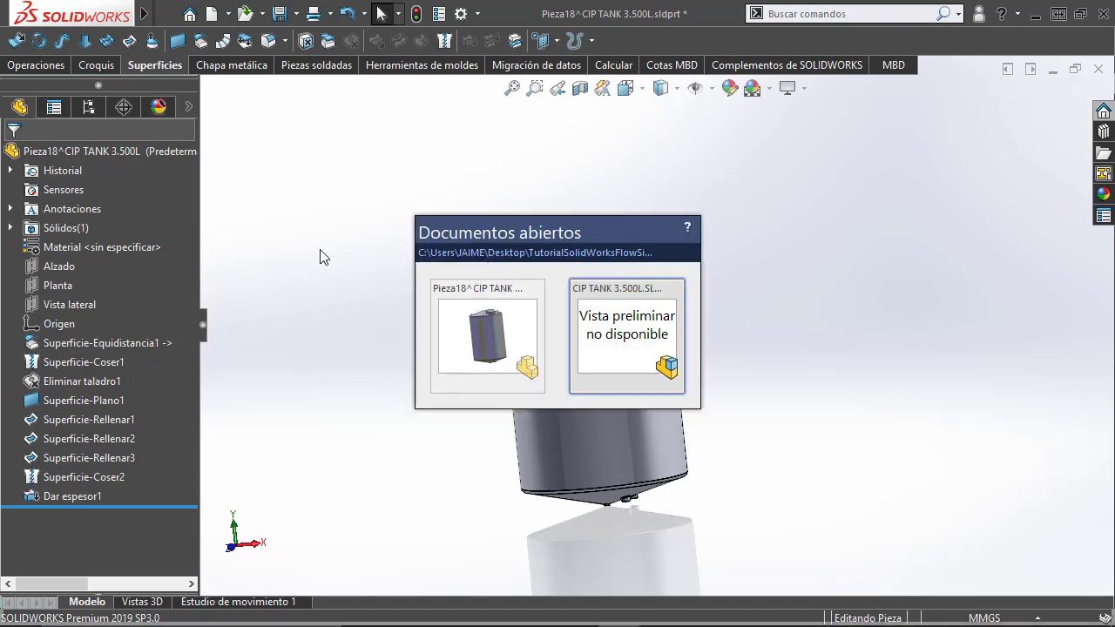
Switch to the CIP TANK 3.500L assembly, rebuild it, and rename Pieza18 to Cavidad.
left_click(651, 321)
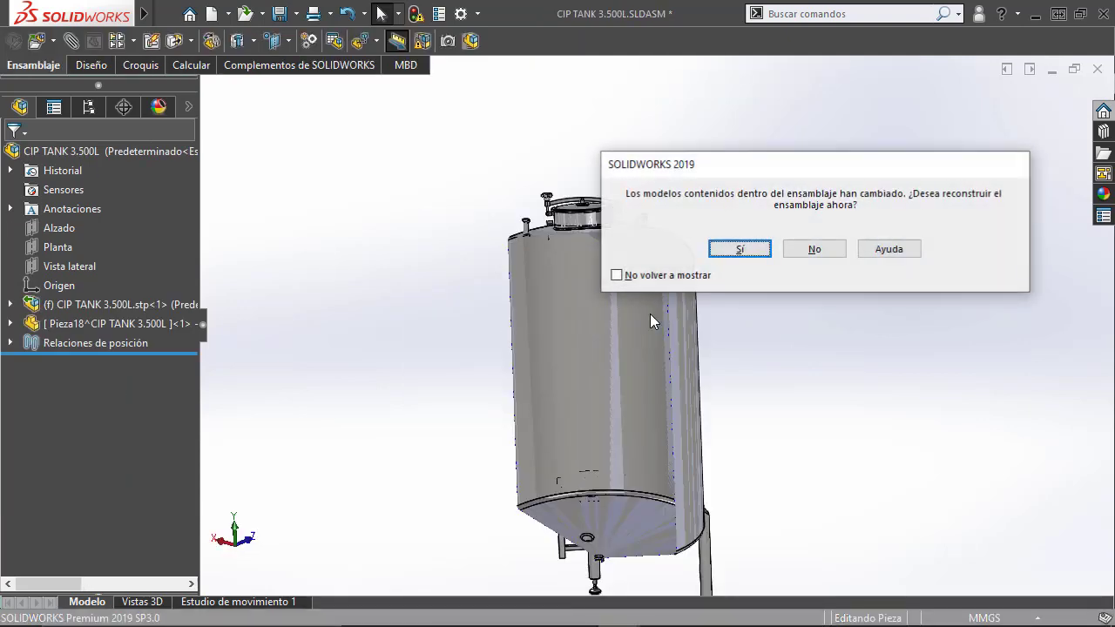
left_click(754, 252)
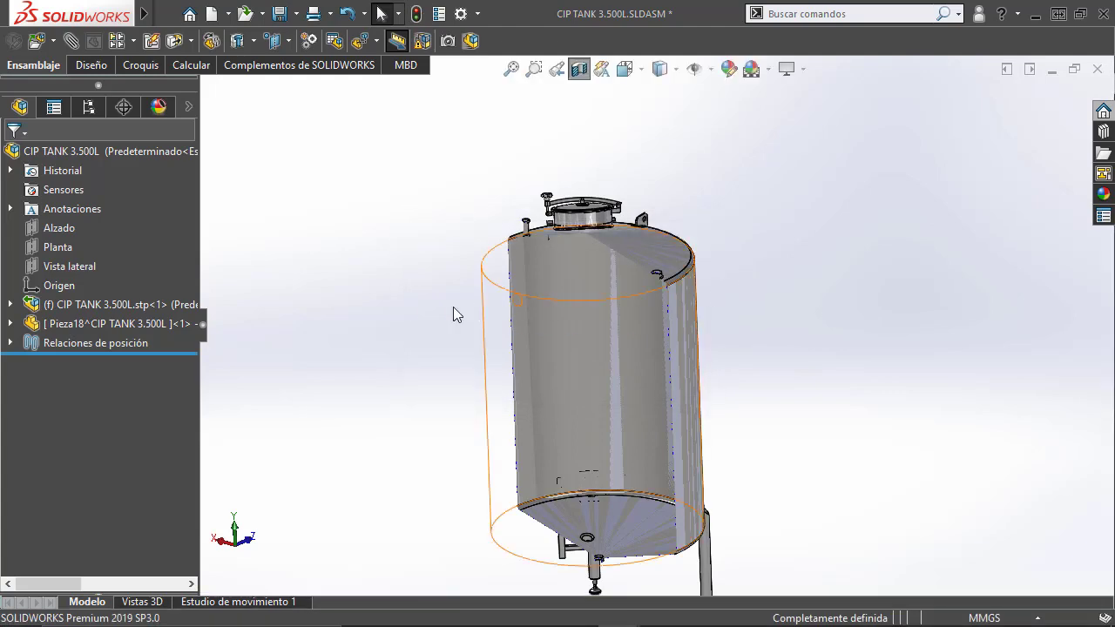
middle_click_drag(593, 323, 598, 294)
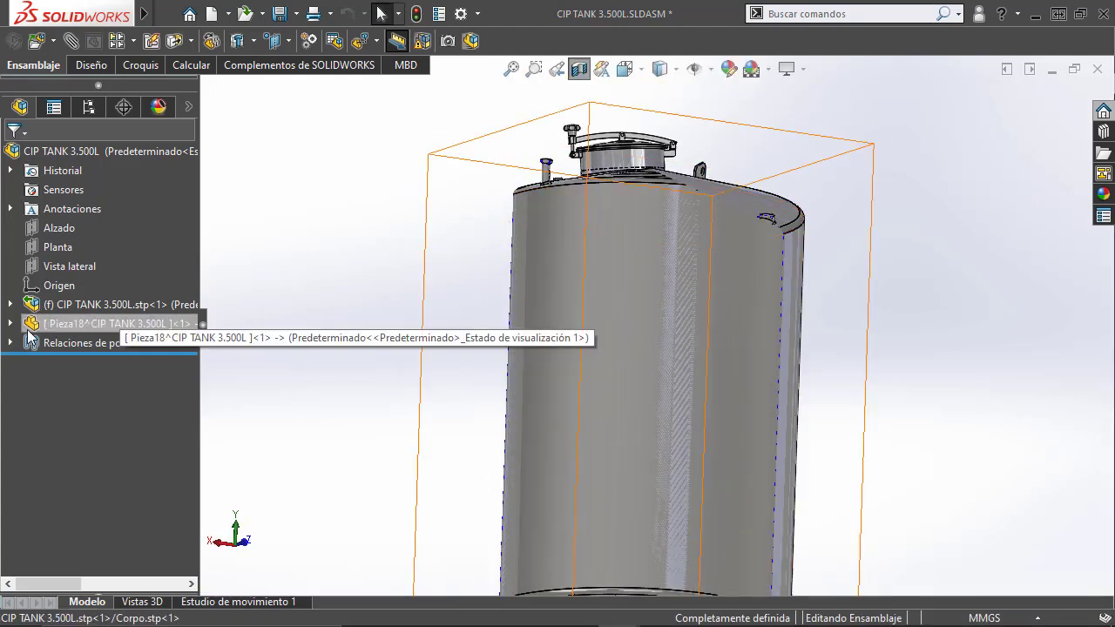
right_click(59, 329)
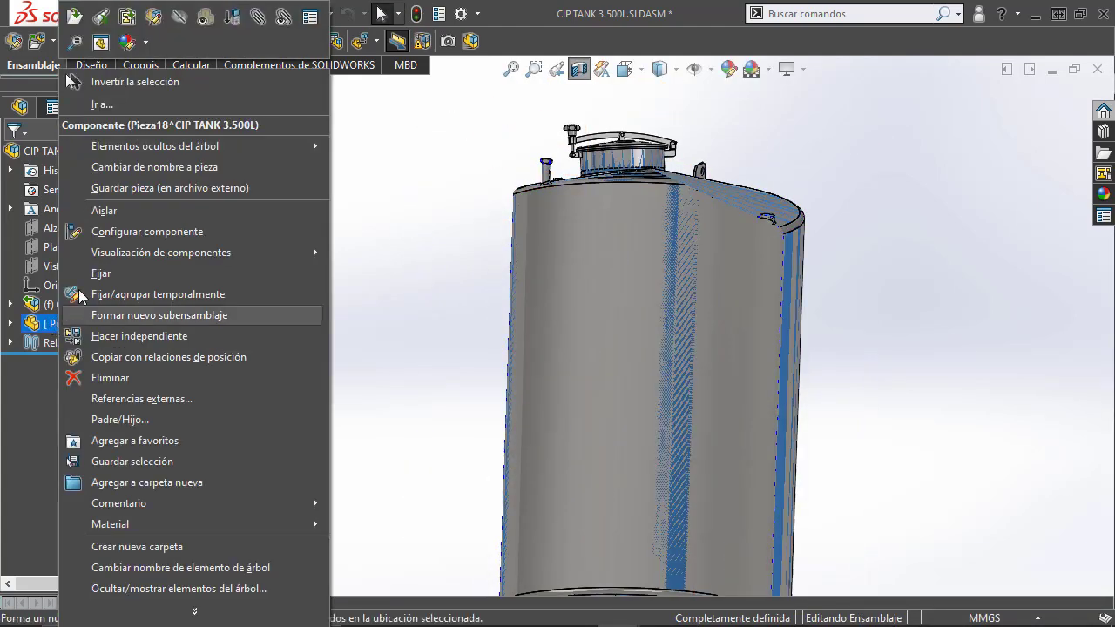
left_click(112, 166)
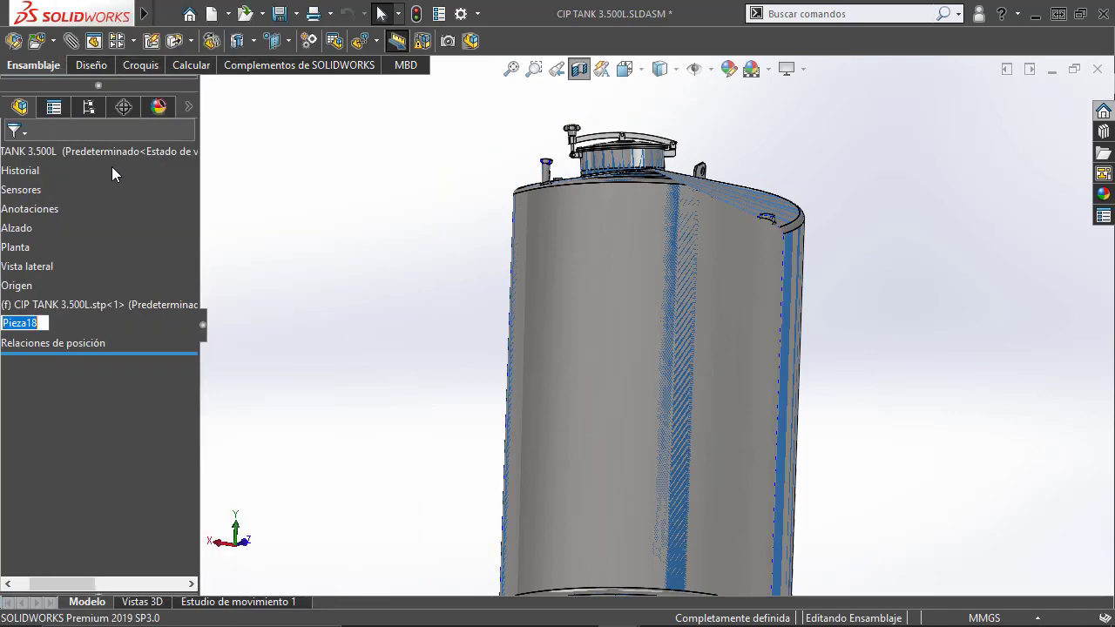
type("Cavid")
type("ad")
key("Return")
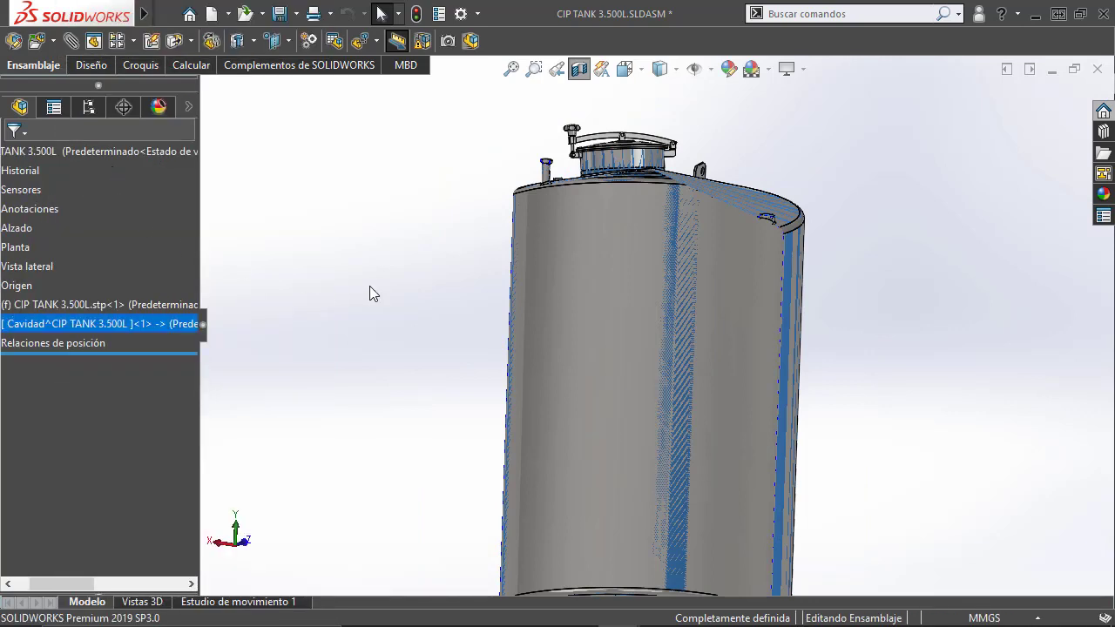
left_click(370, 286)
Save Cavidad as an external part file in the same folder as the assembly.
right_click(107, 324)
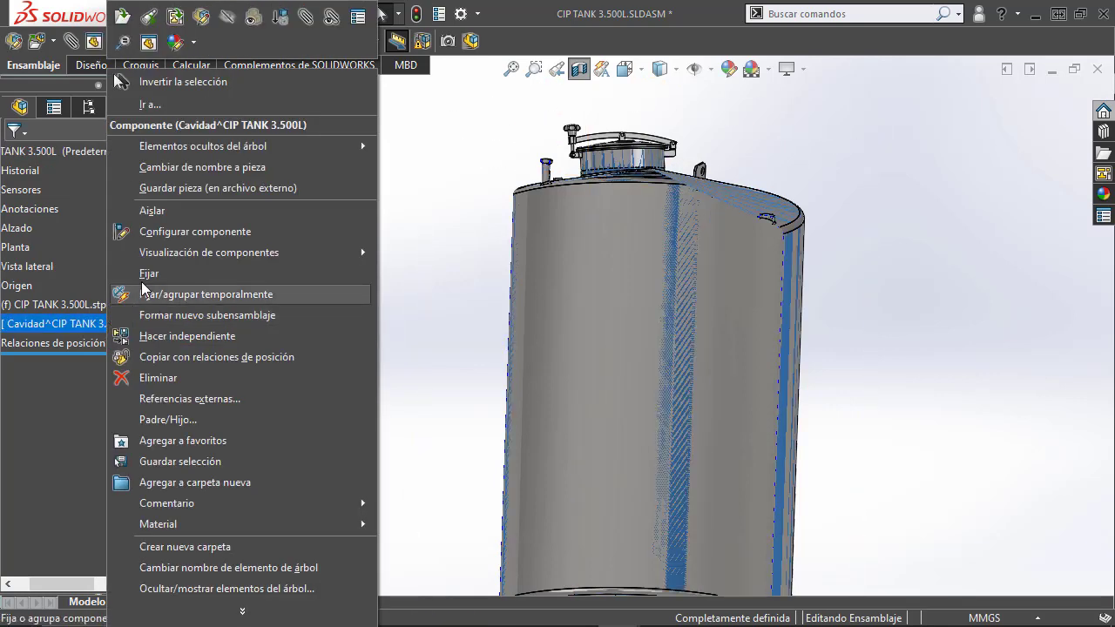
left_click(157, 186)
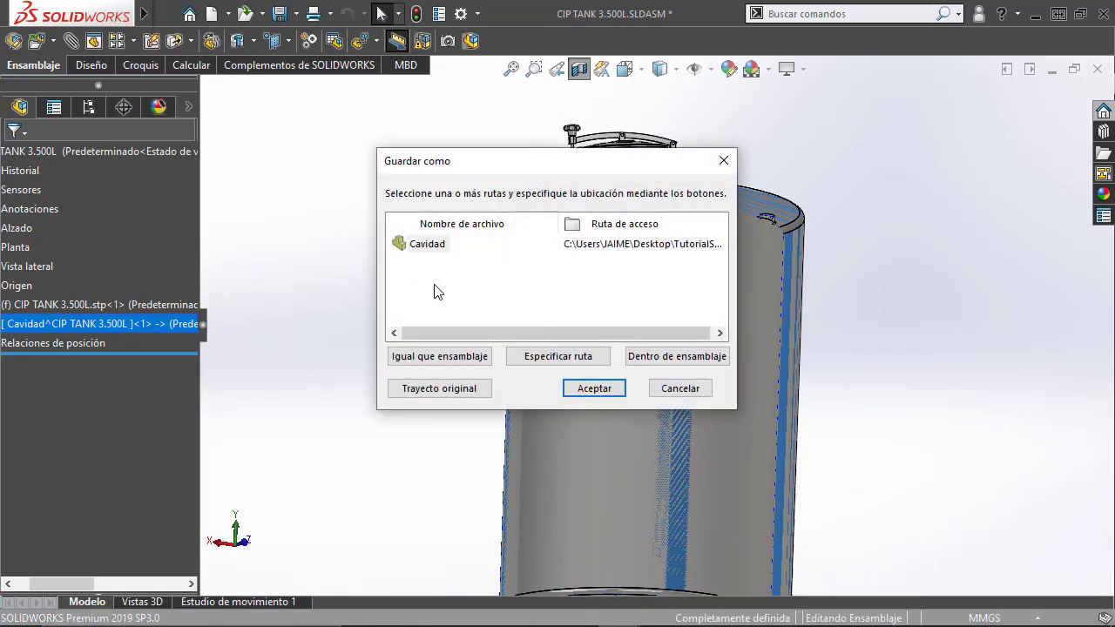
left_click(453, 357)
left_click(581, 388)
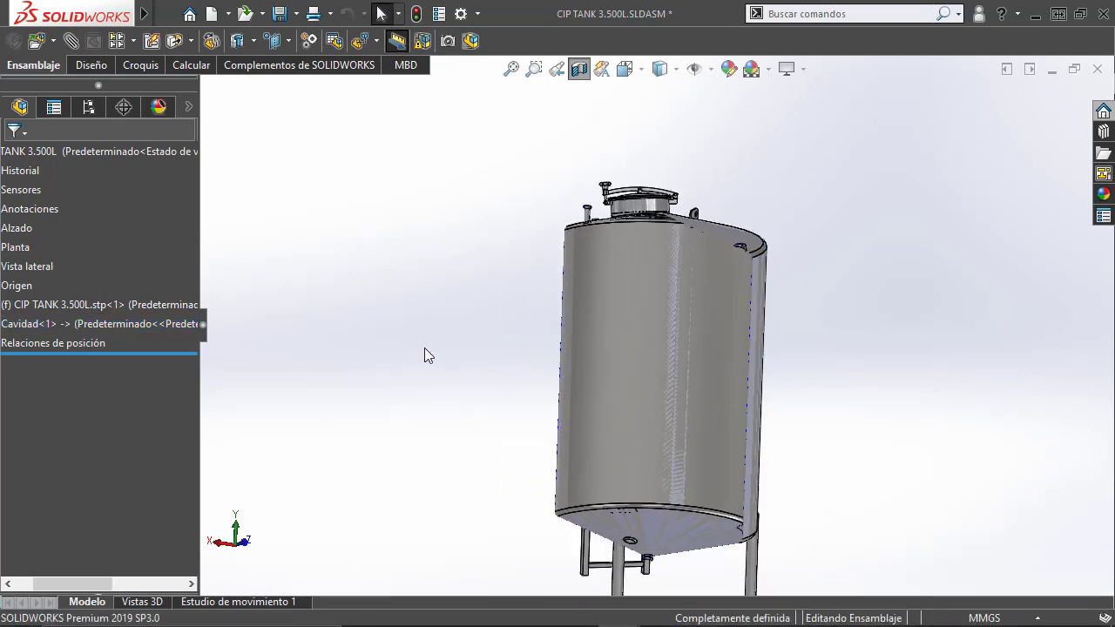
Hide the imported STP tank and enable the Flow Simulation add-in, showing its commands.
left_click(98, 303)
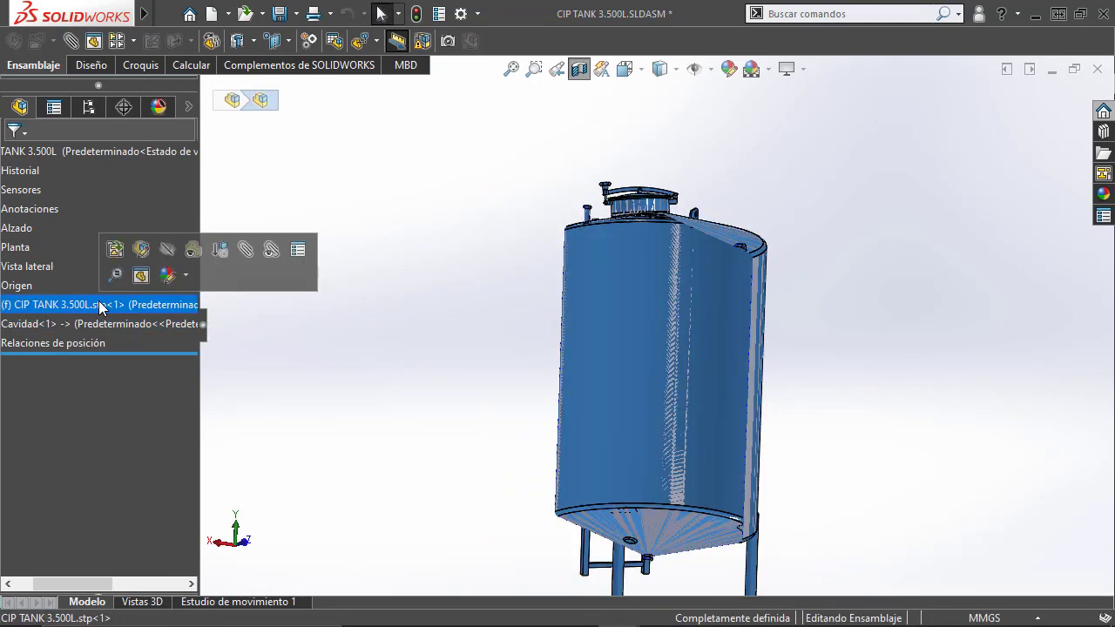
left_click(167, 253)
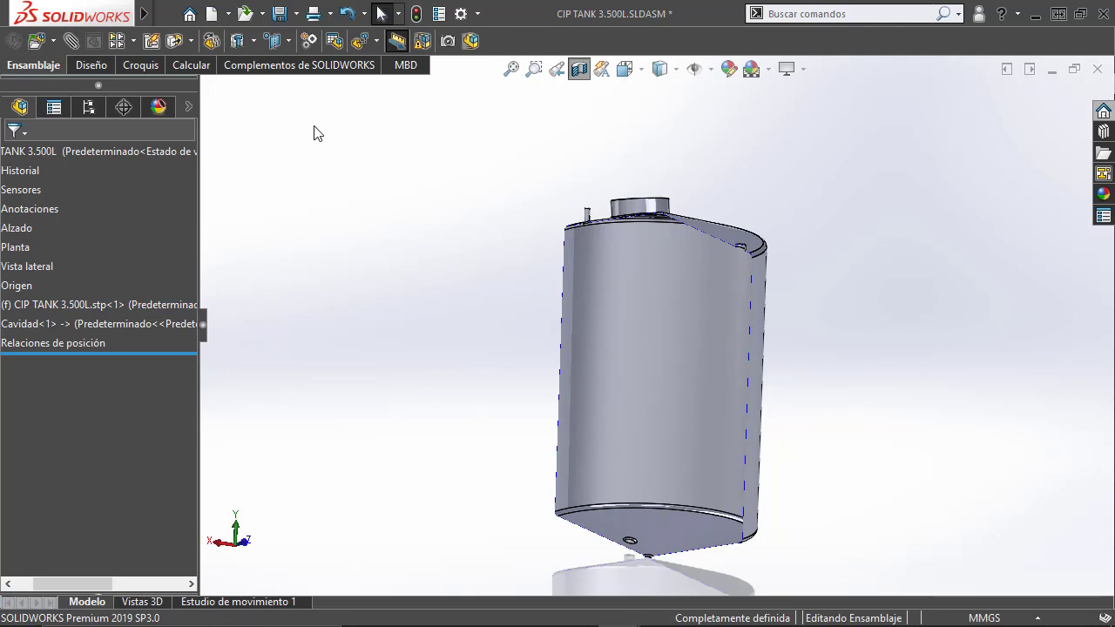
left_click(297, 66)
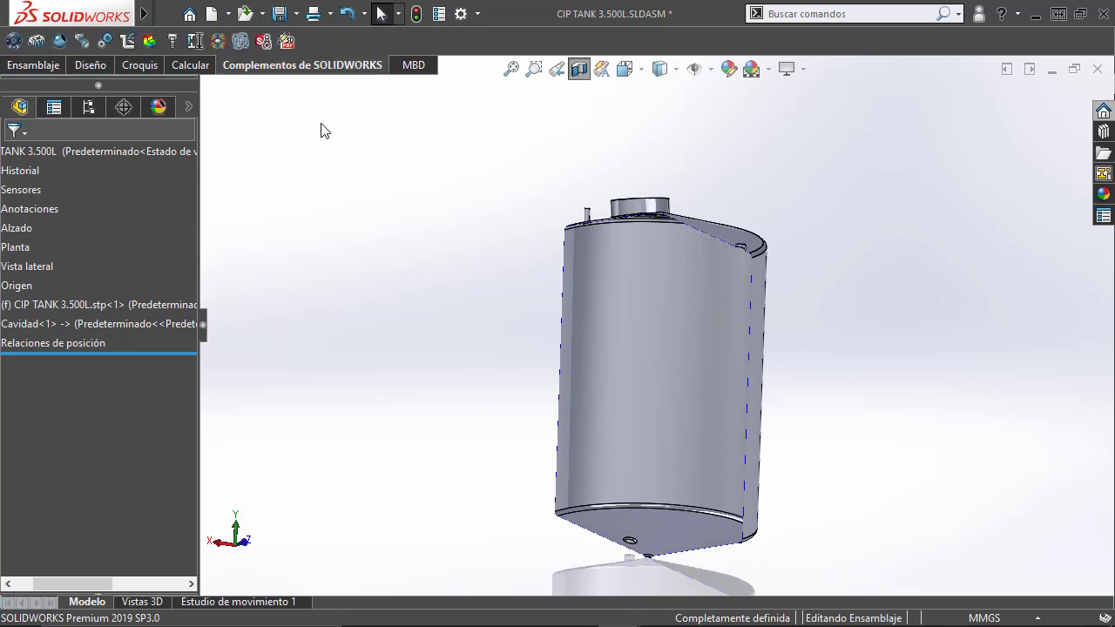
left_click(218, 42)
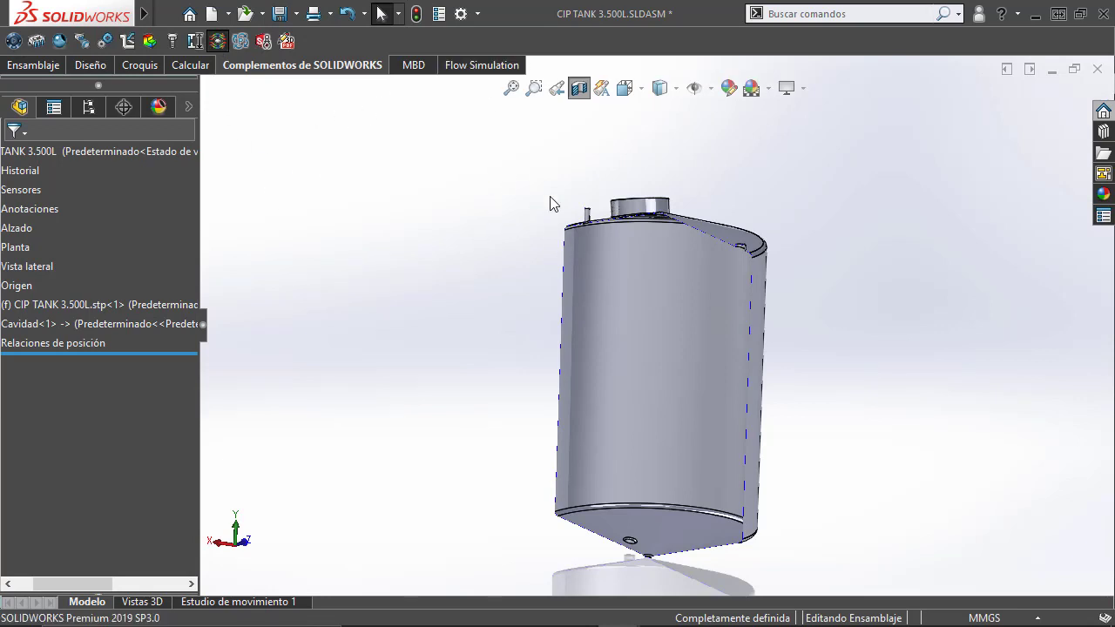
middle_click_drag(549, 204, 660, 247)
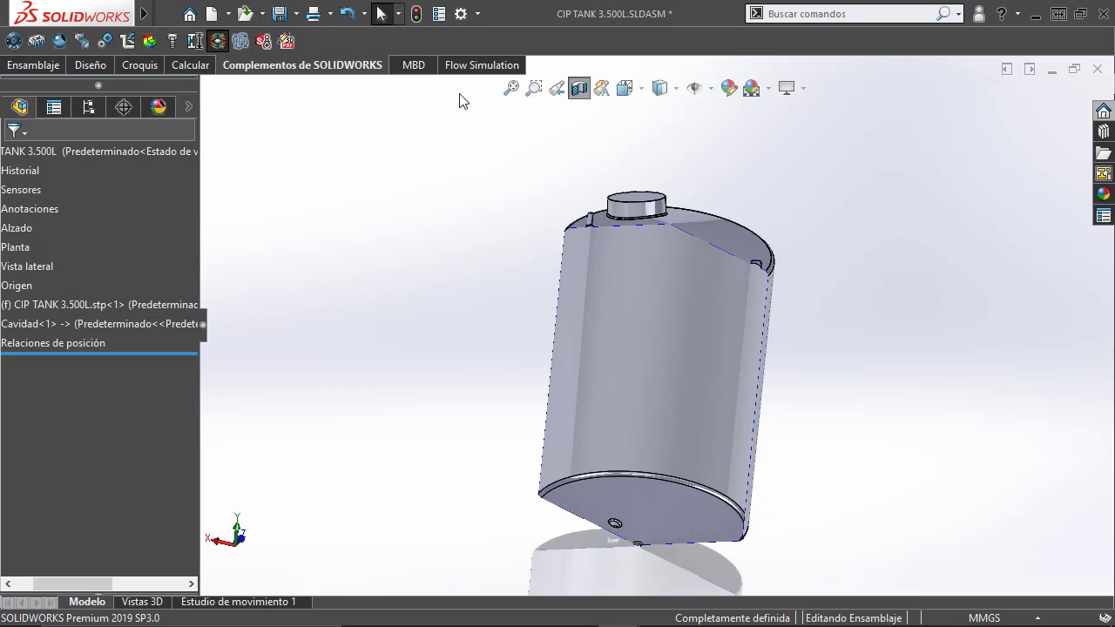
left_click(463, 66)
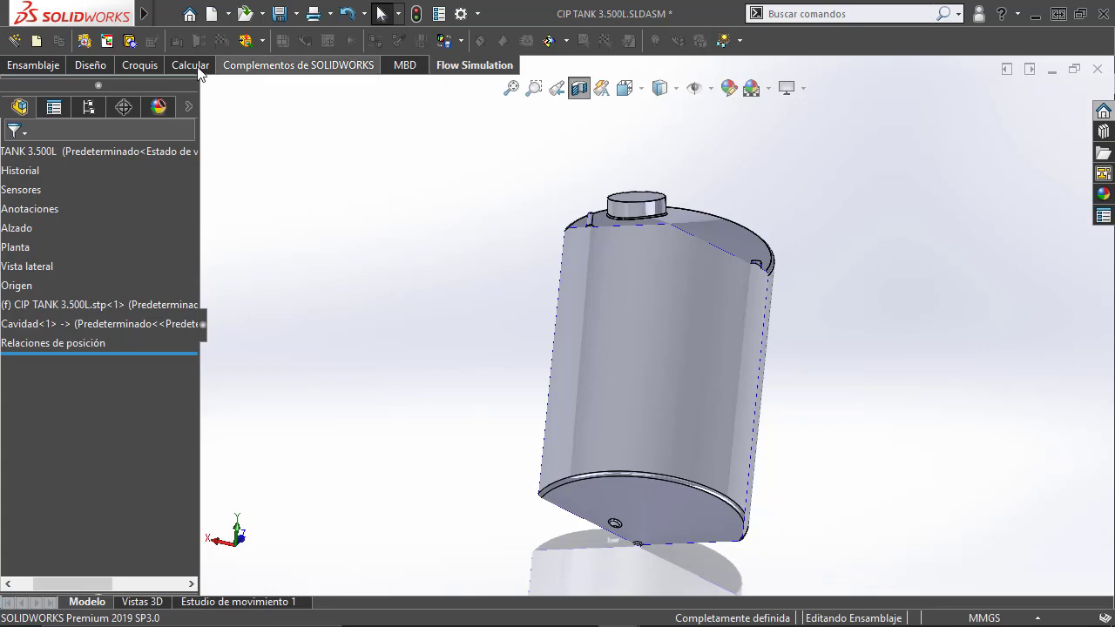
Start the Flow Simulation project wizard and choose the SI (m-kg-s) unit system.
left_click(14, 40)
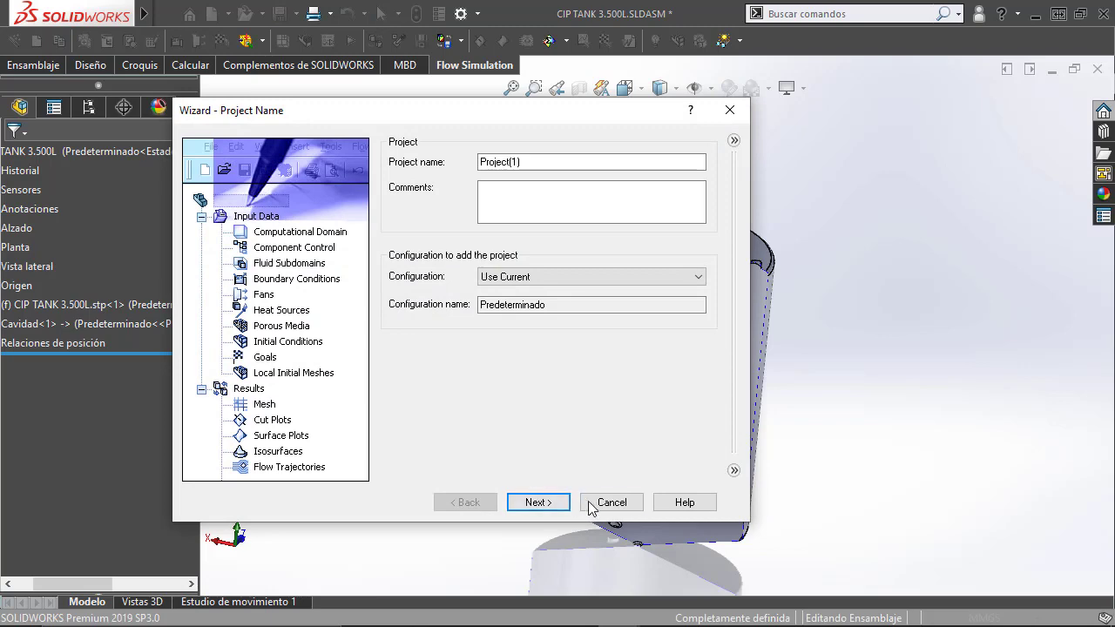
left_click(591, 501)
left_click(12, 36)
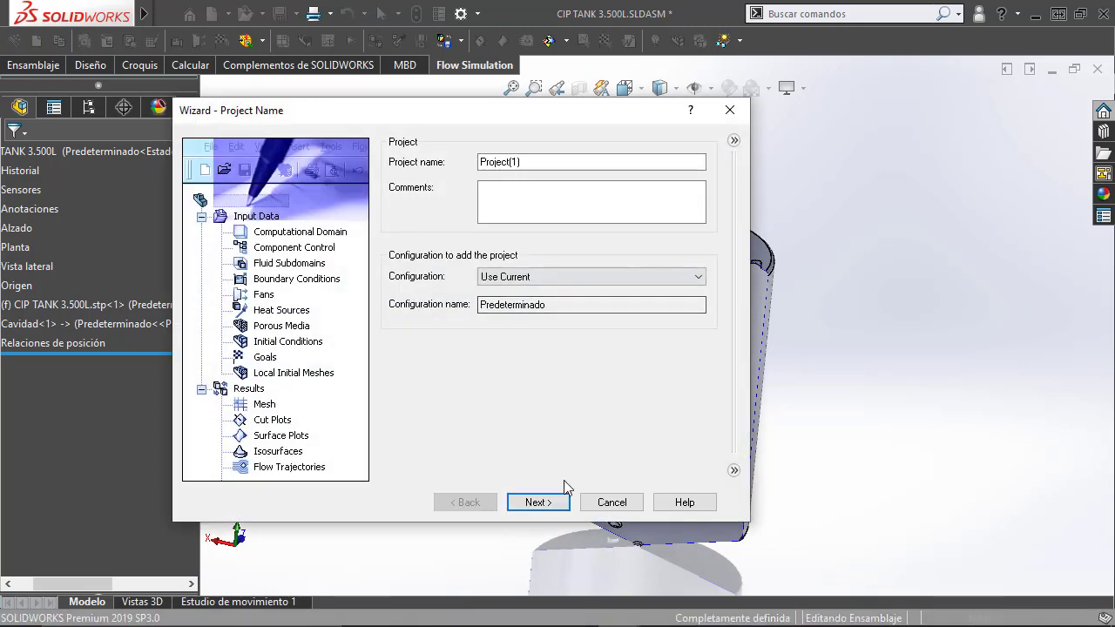
left_click(535, 505)
left_click(407, 240)
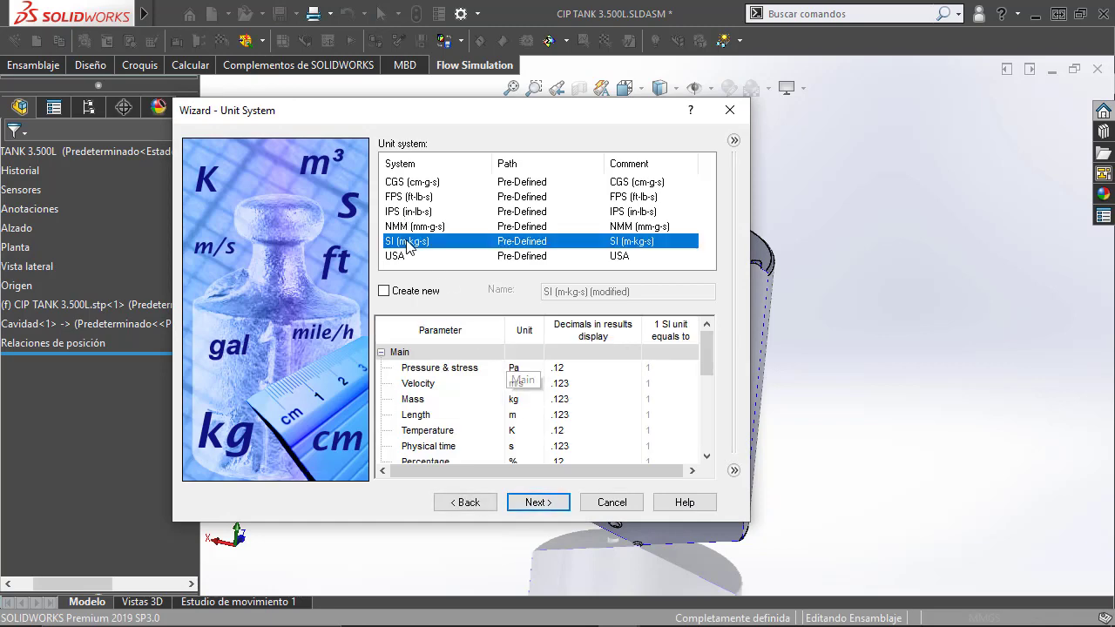
left_click(538, 501)
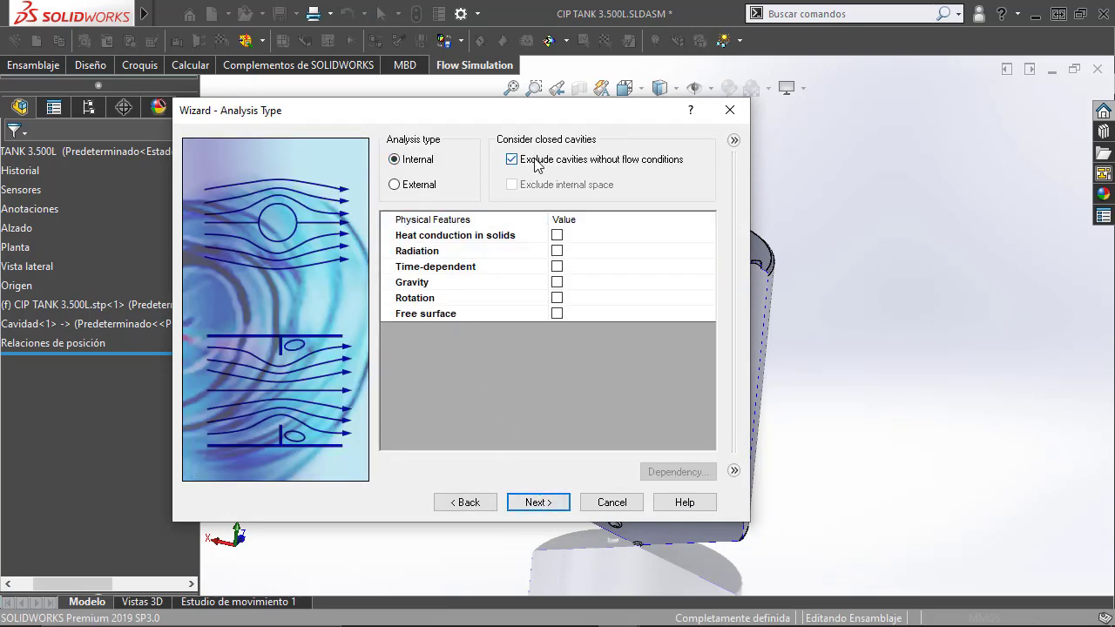
Set an internal analysis including cavities, with free surface and time-dependent enabled.
left_click(514, 160)
left_click(558, 313)
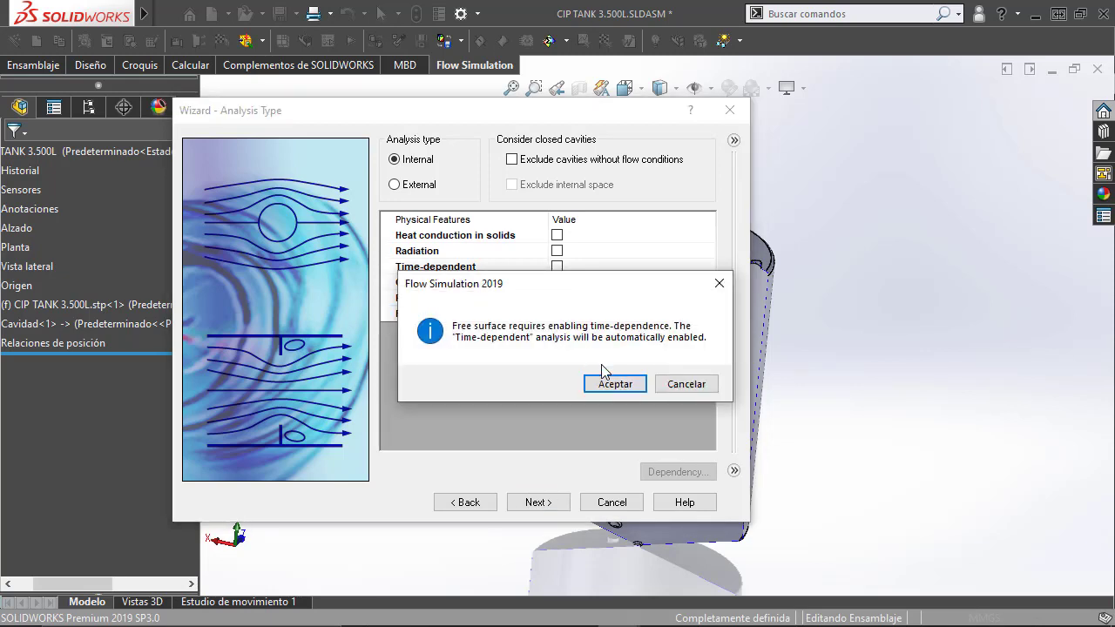
left_click(615, 384)
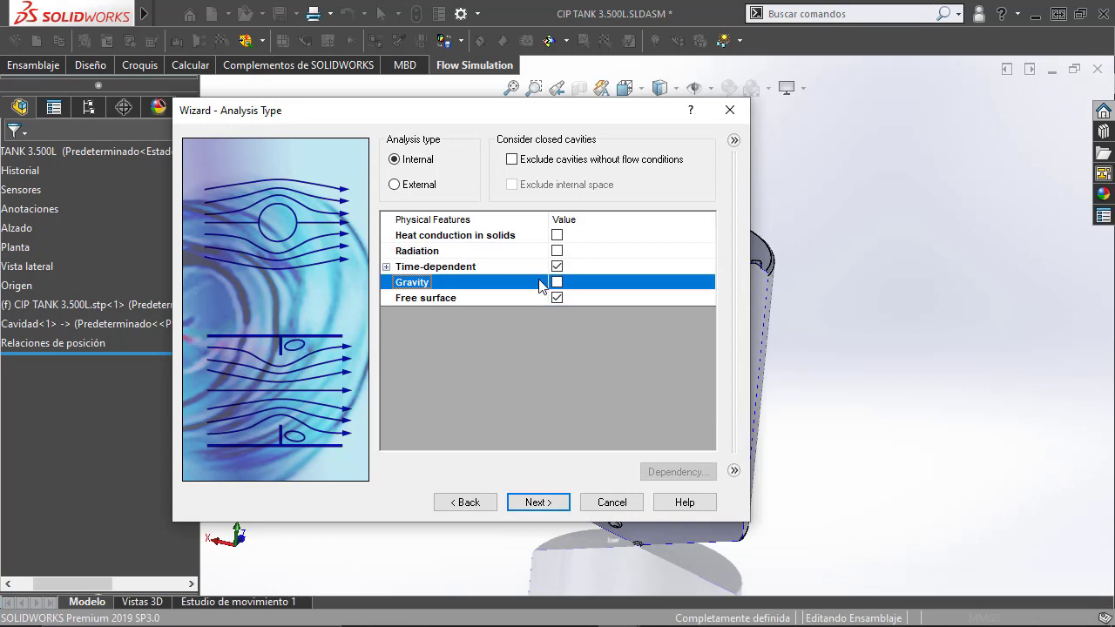
left_click(387, 267)
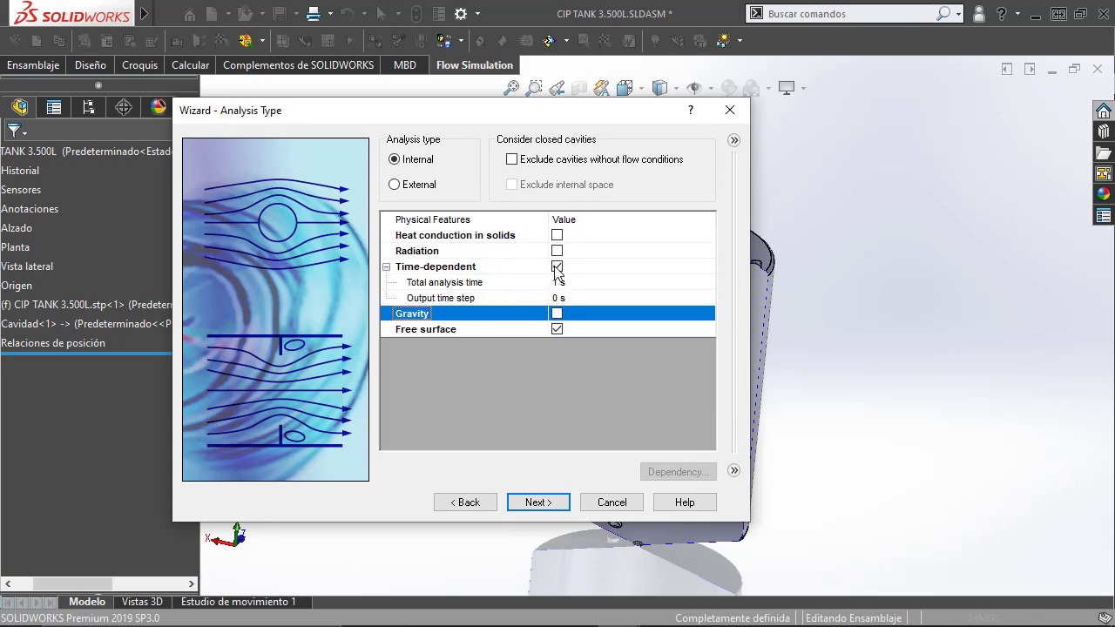
Enable gravity with Z component 0 and Y component -9.81 m/s^2.
left_click(558, 315)
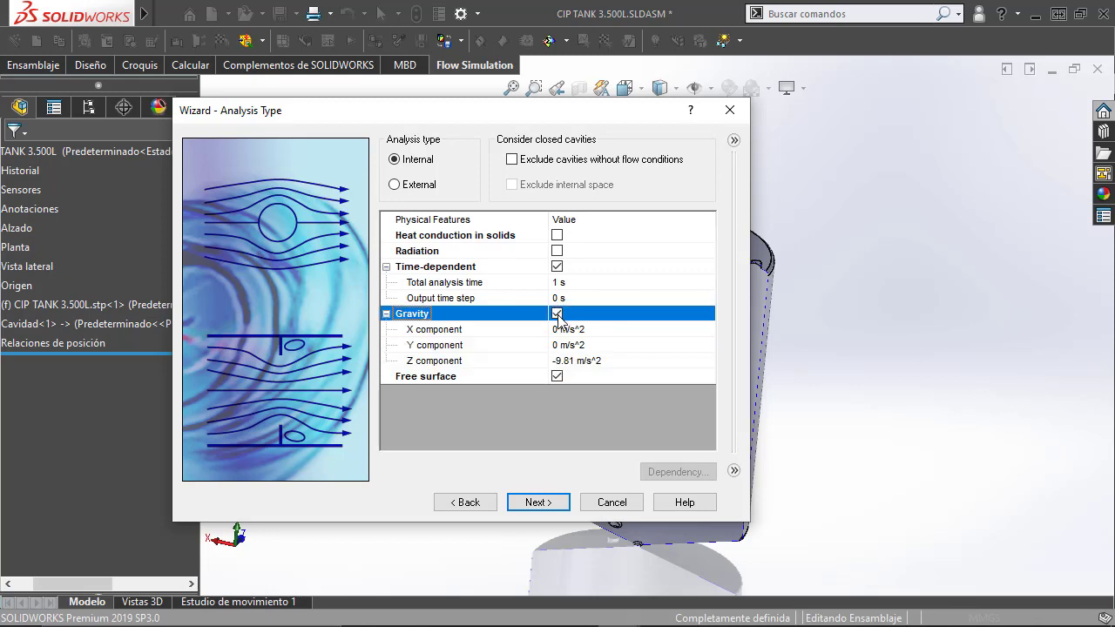
left_click(564, 362)
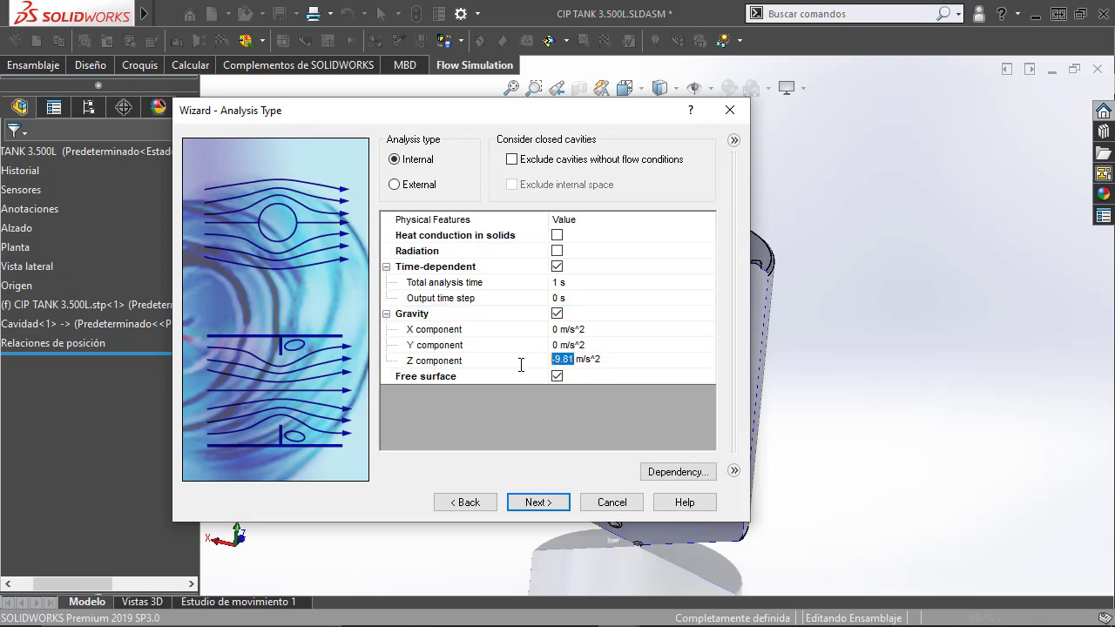
key("BackSpace")
type("0")
key("Return")
left_click(552, 345)
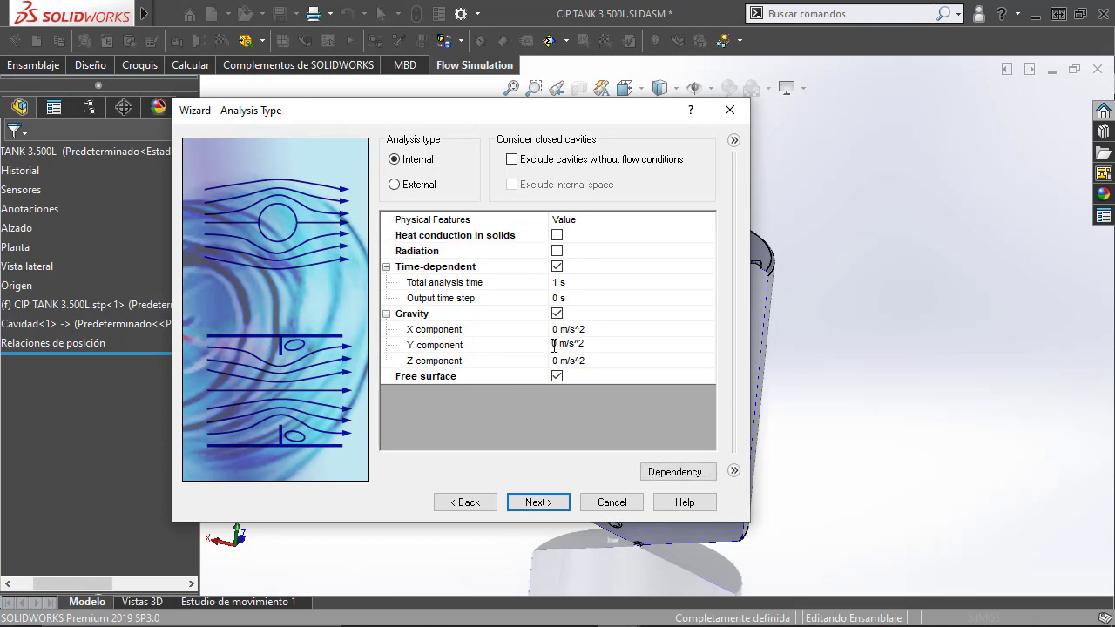
type("9.8")
key("Delete")
type("1")
key("Return")
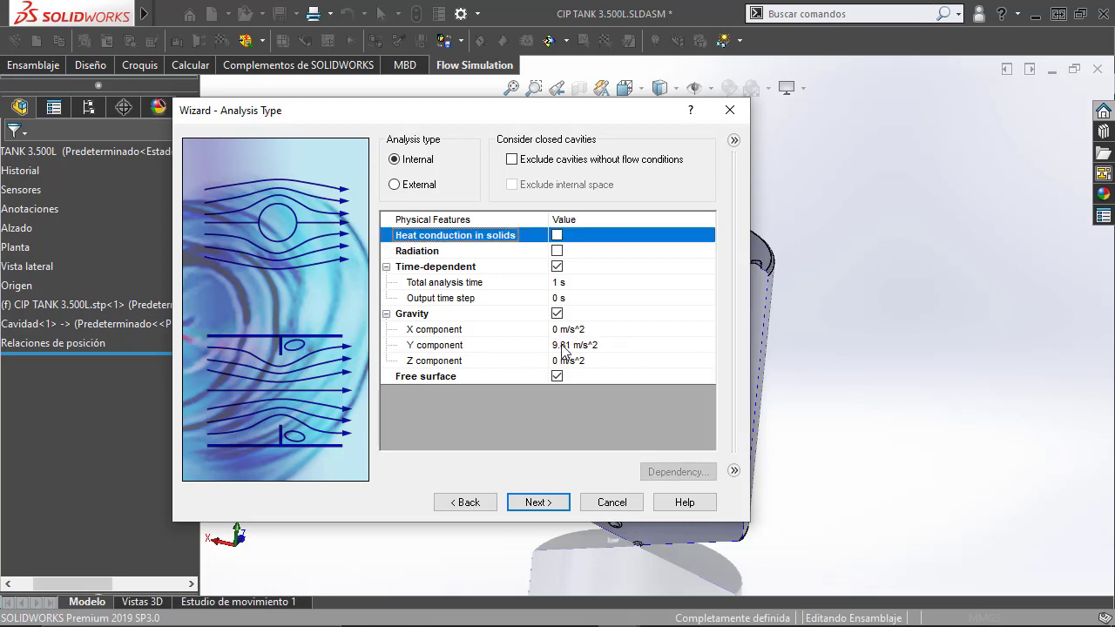
left_click(553, 345)
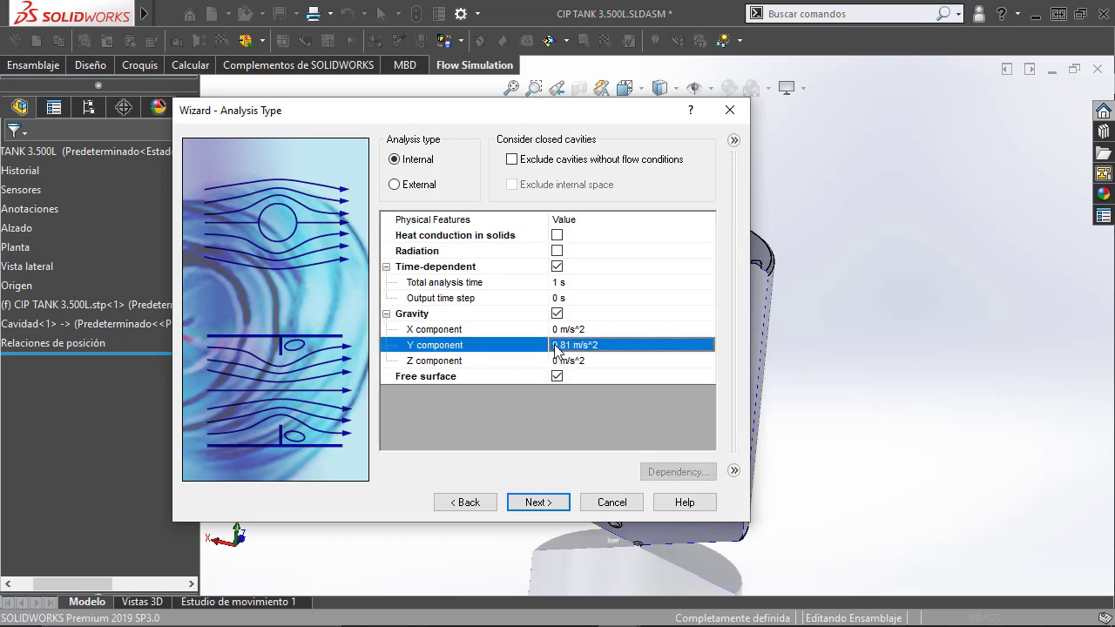
type("-")
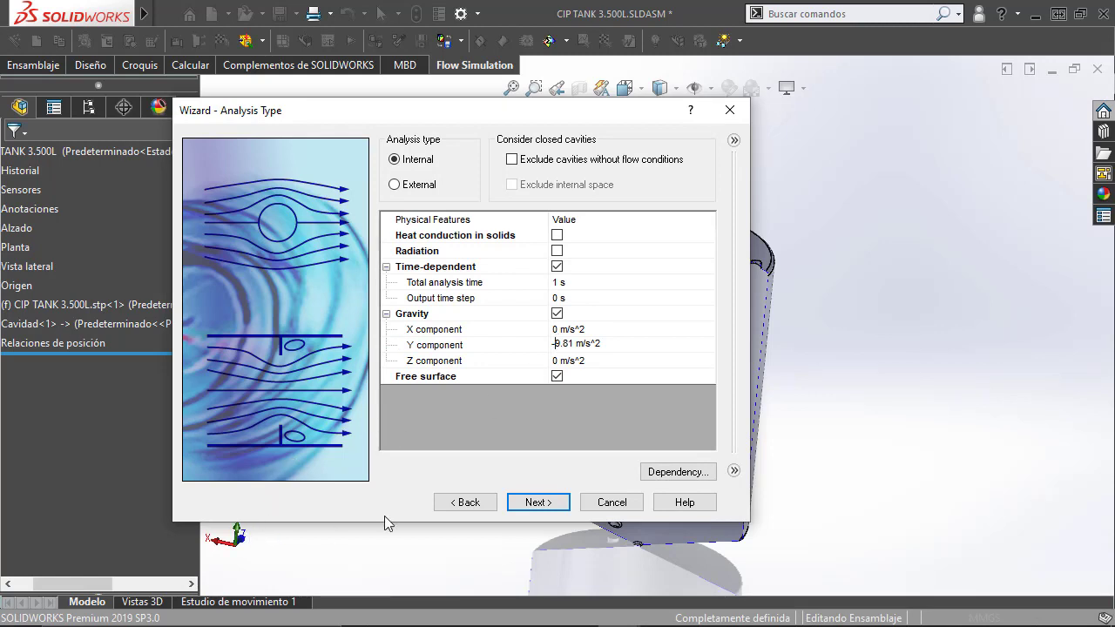
left_click(547, 504)
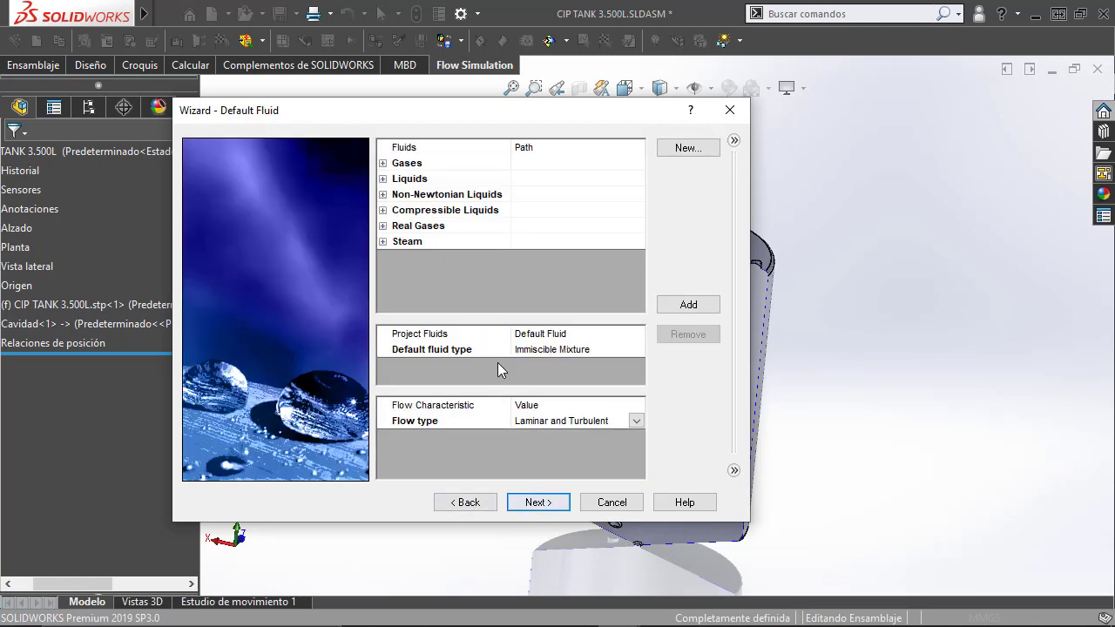
Add Water from the predefined liquids and Air from the predefined gases as project fluids.
left_click(382, 179)
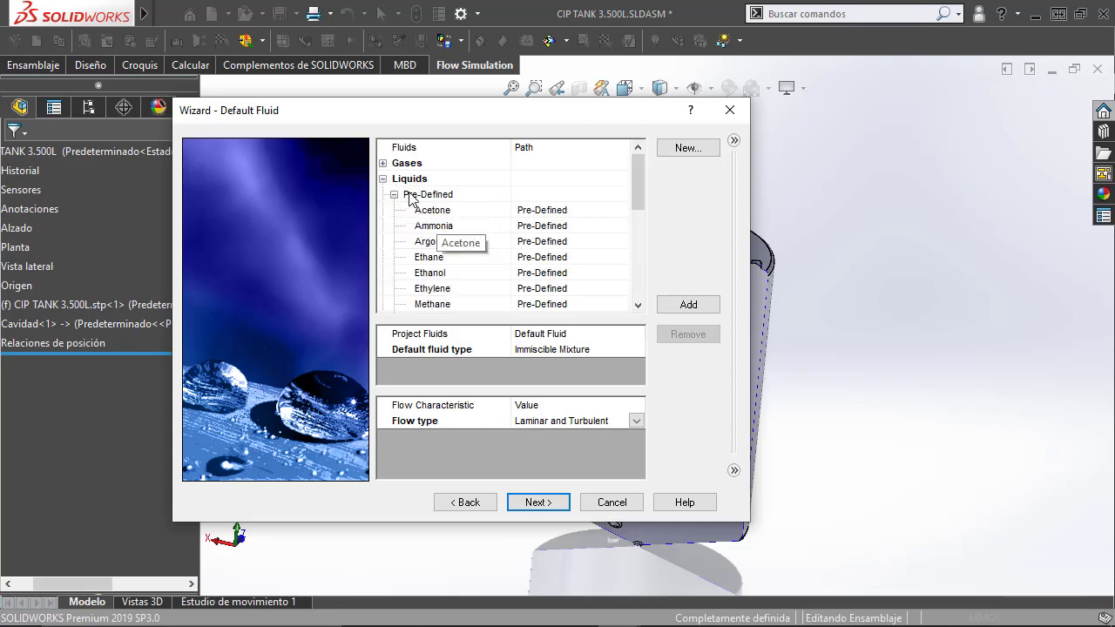
scroll(418, 218, "down", 7)
left_click(418, 211)
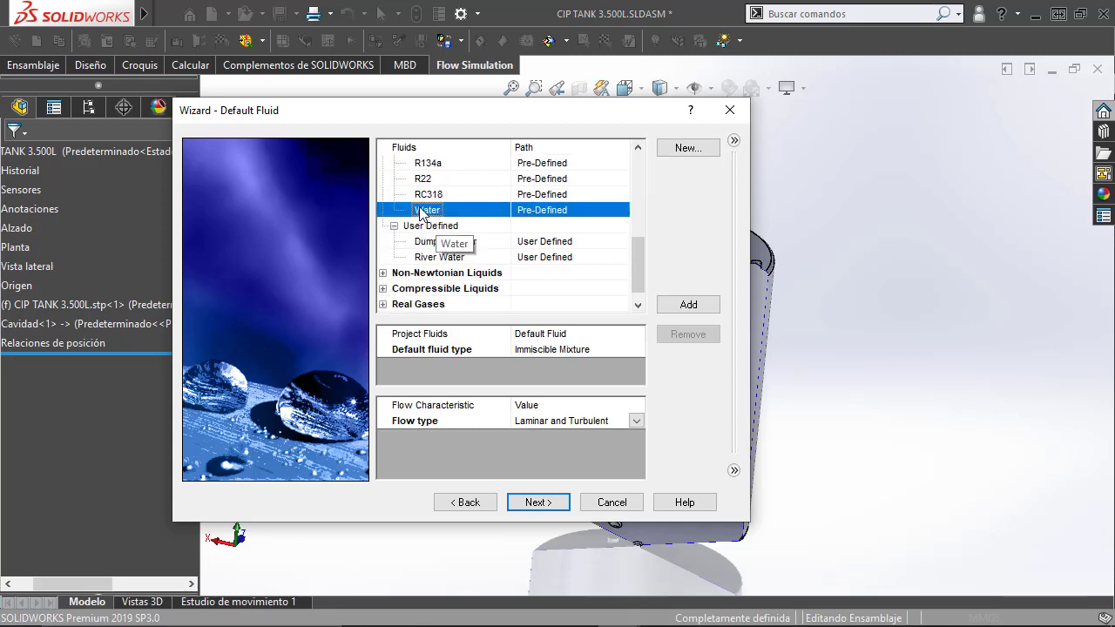
double_click(421, 212)
scroll(420, 211, "up", 5)
scroll(418, 214, "up", 5)
left_click(421, 211)
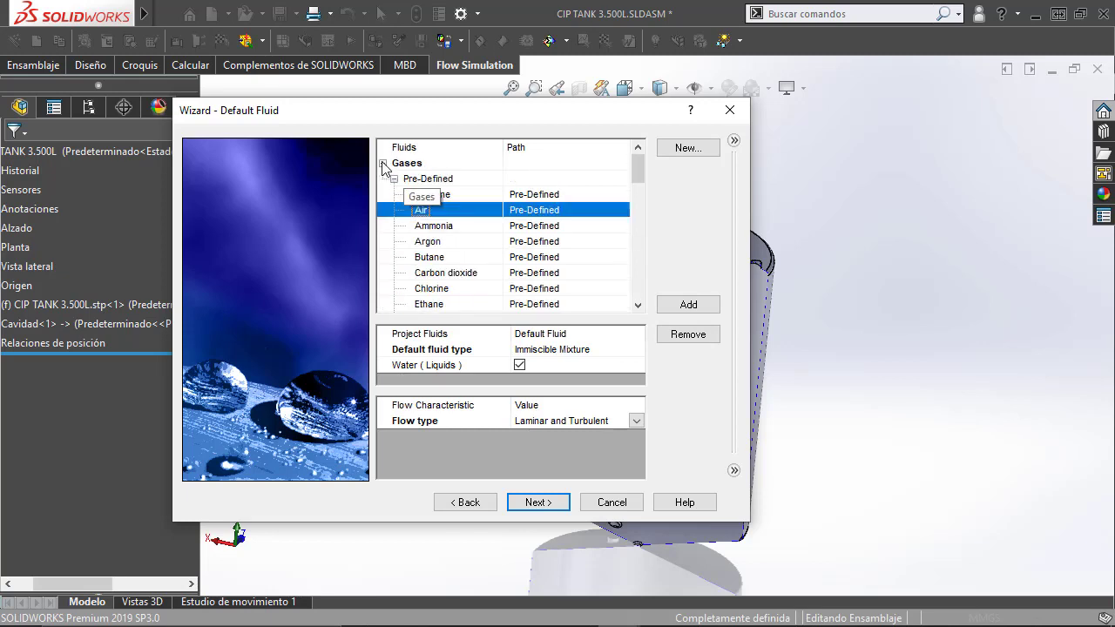
double_click(433, 210)
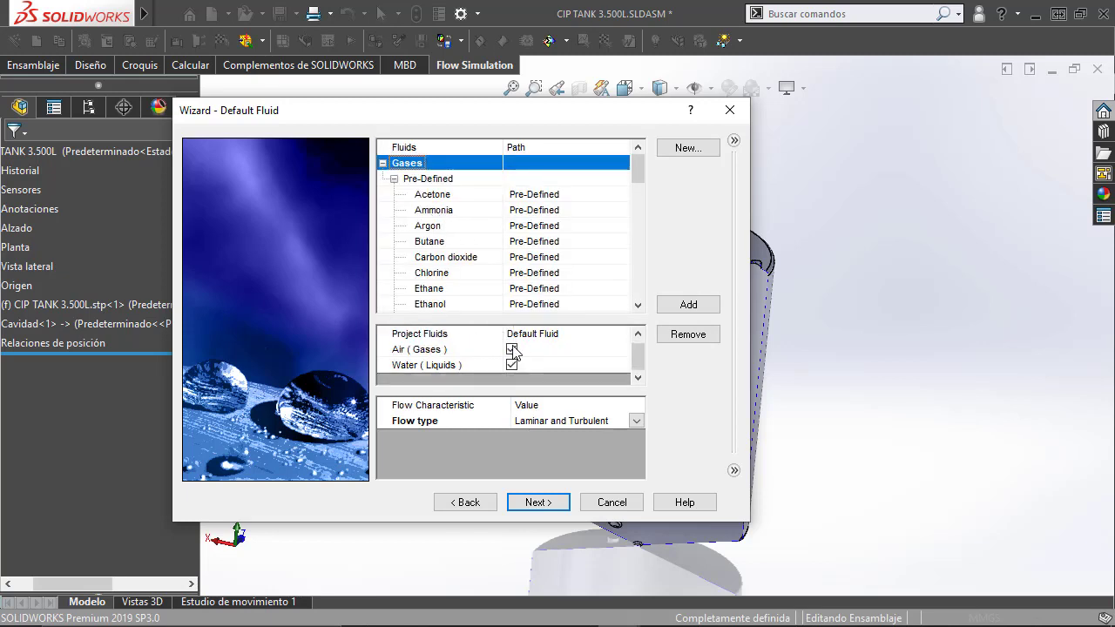
Keep the default wall conditions and set the initial fluid to Air at 101325 Pa, 293.2 K.
left_click(562, 504)
left_click(540, 502)
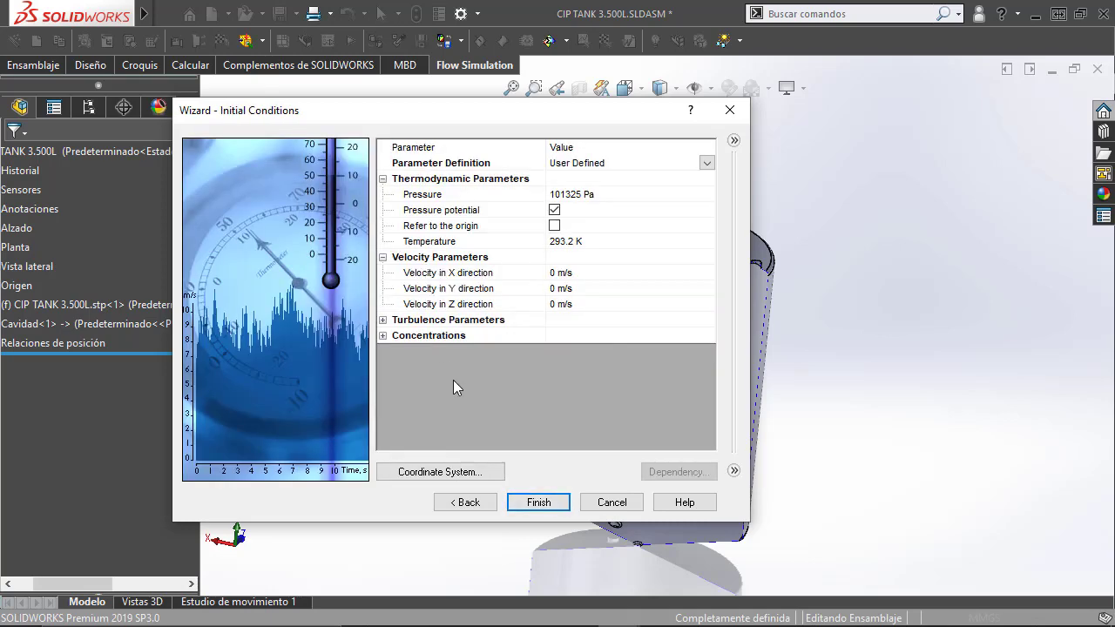
left_click(382, 336)
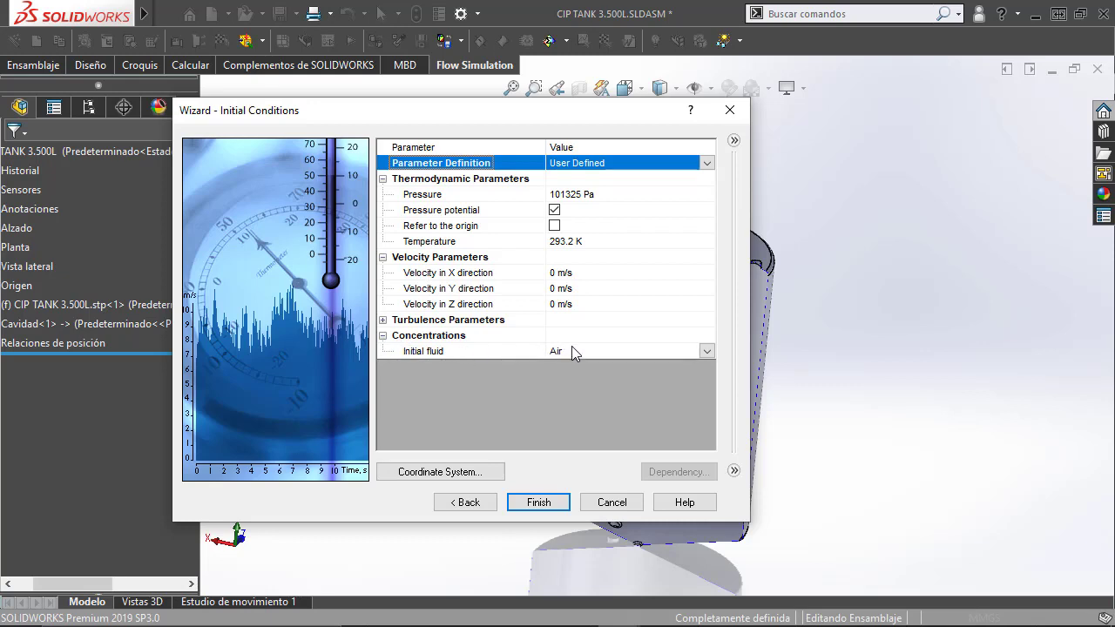
Finish the wizard to create Project(1), then let fluid volume recognition run and fail.
left_click(538, 503)
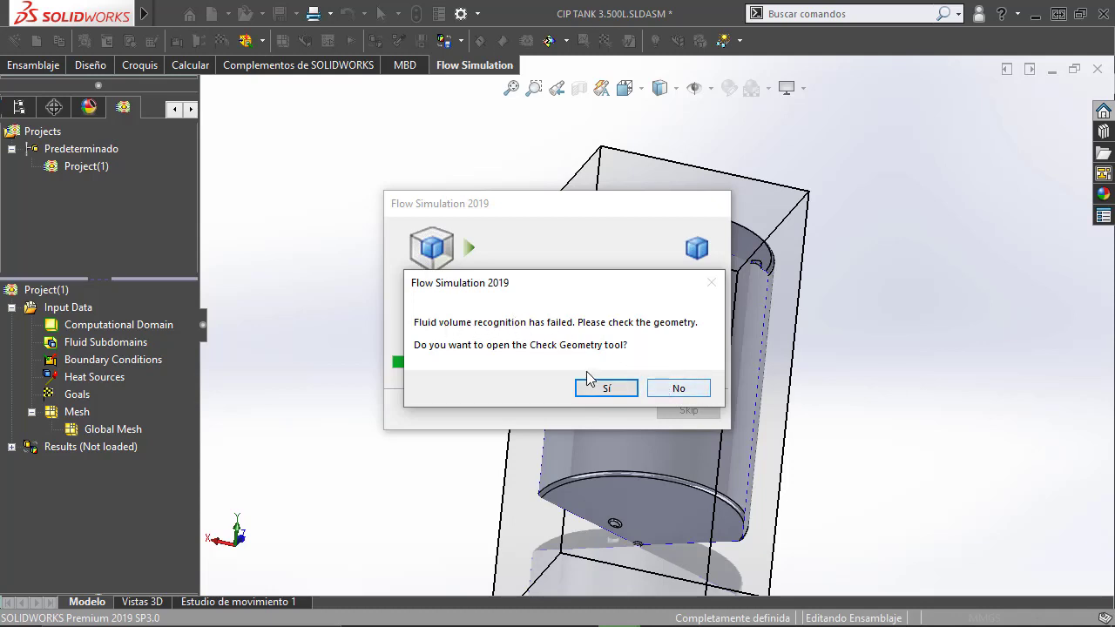
Decline the geometry check and exclude CIP TANK 3.500L.stp-1 in Component Control, leaving Cavidad-1.
left_click(677, 388)
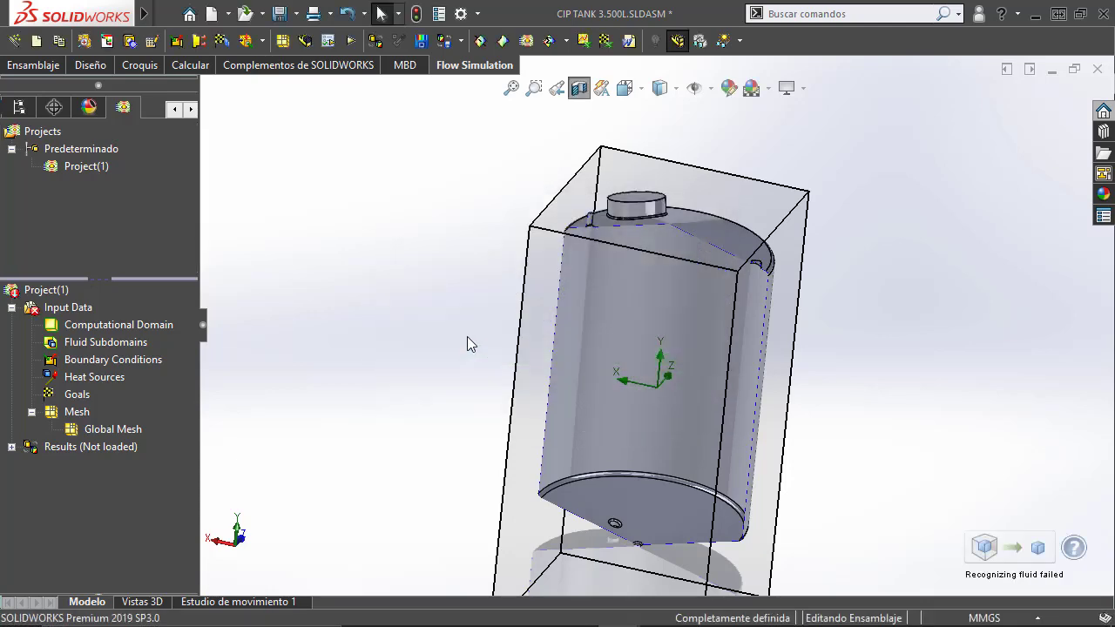
middle_click_drag(488, 334, 508, 284)
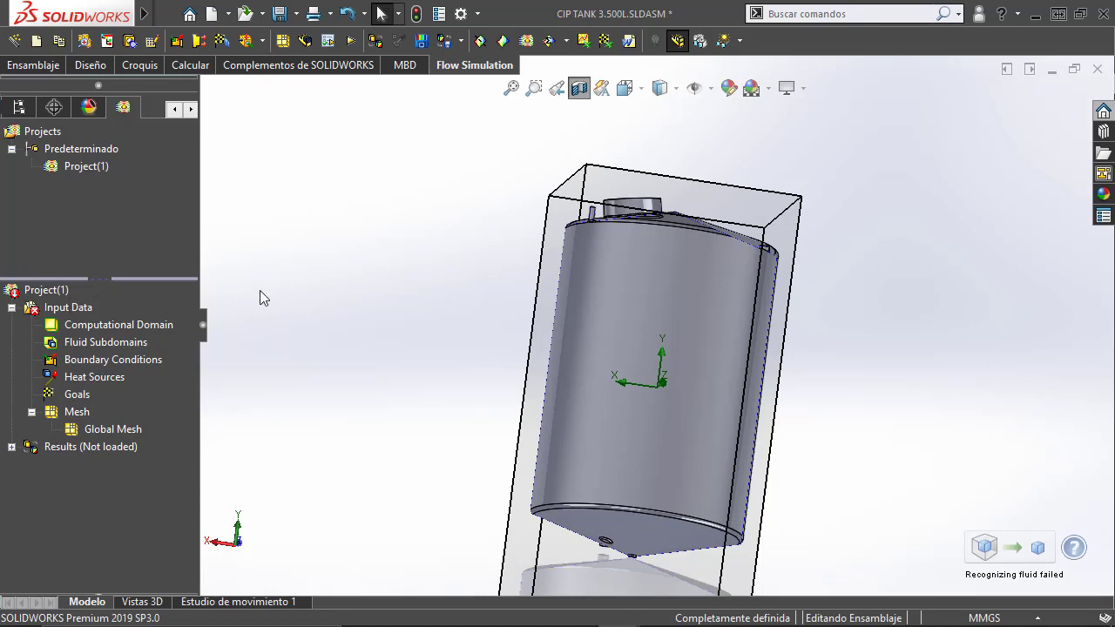
right_click(64, 312)
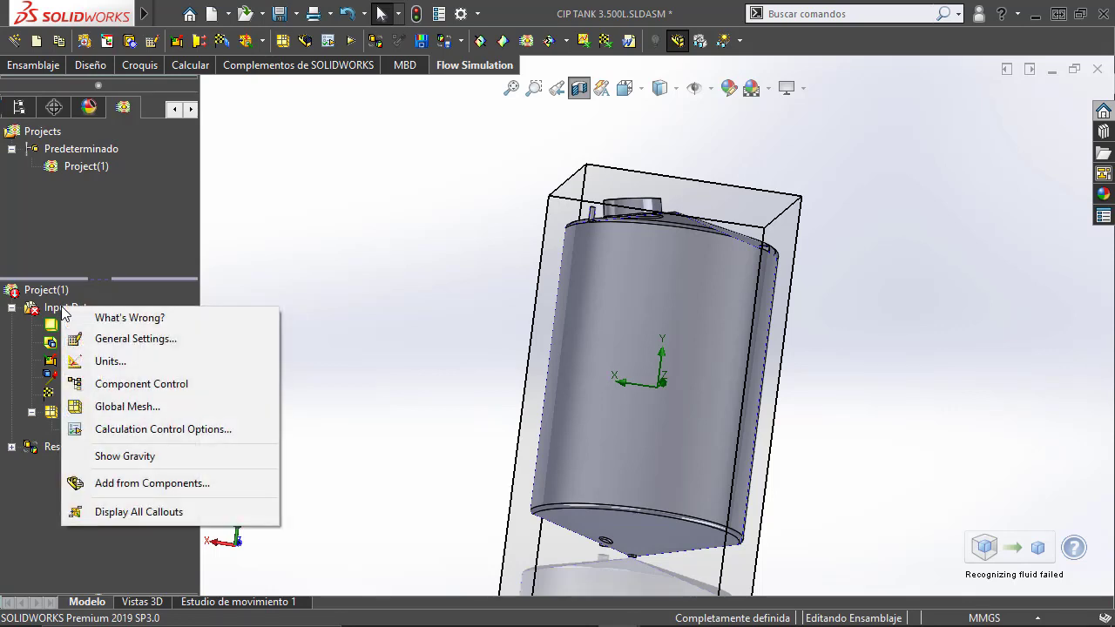
left_click(107, 385)
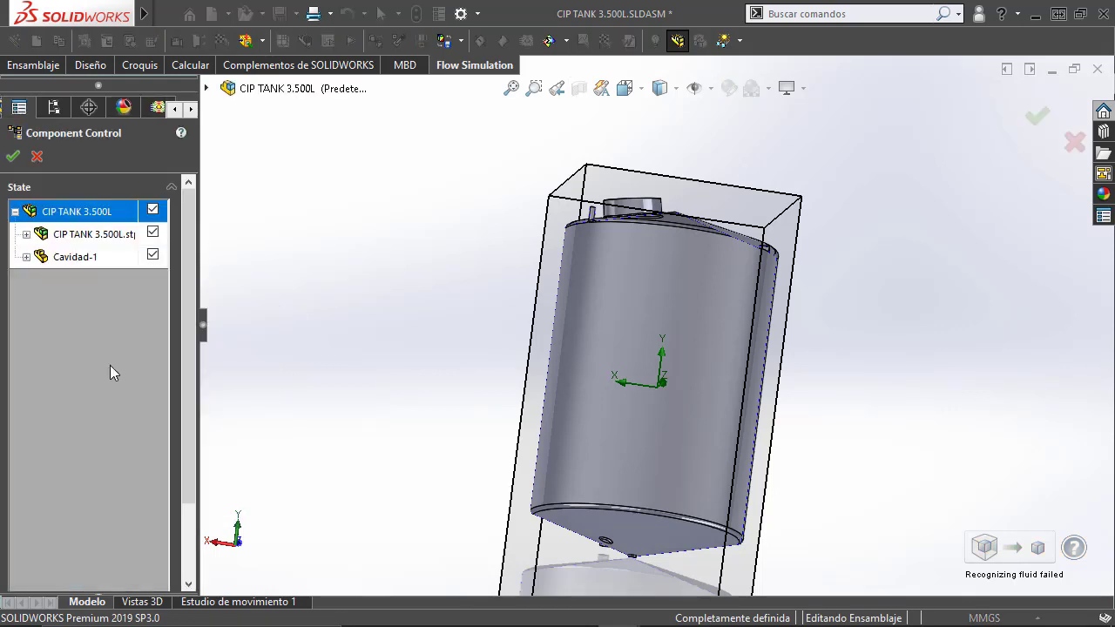
left_click(153, 233)
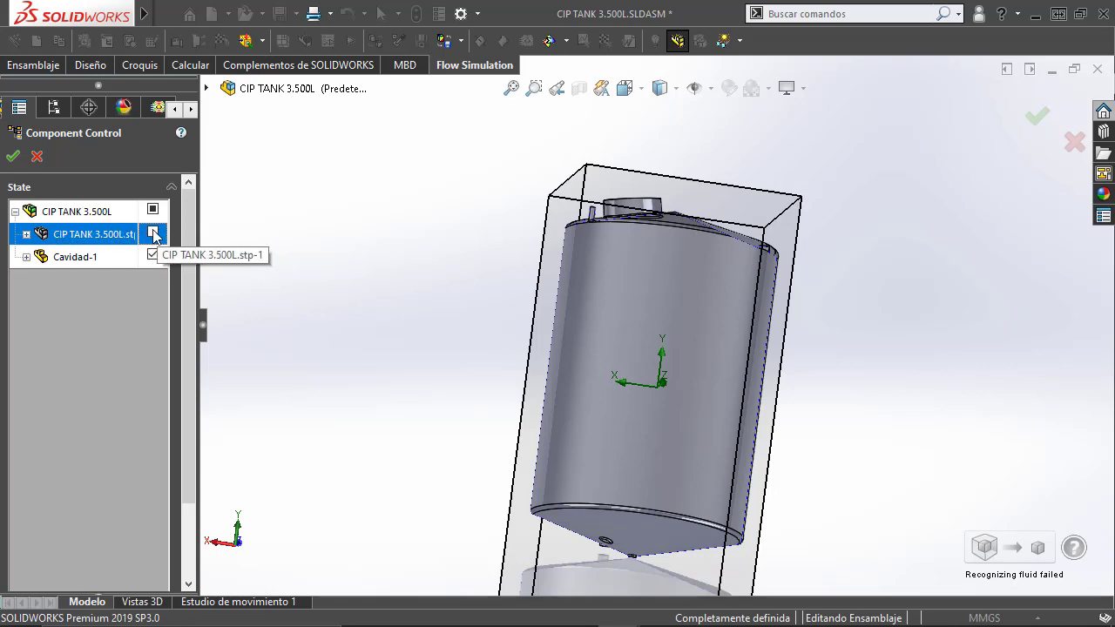
left_click(13, 156)
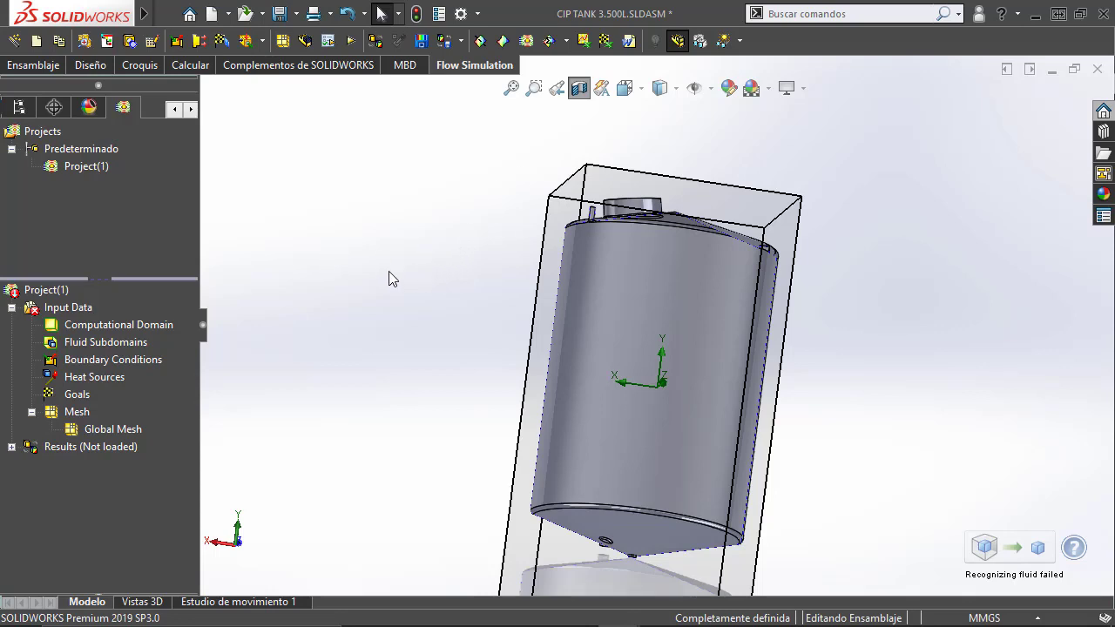
Rebuild Project(1) and reset the computational domain size to fit the tank.
right_click(51, 294)
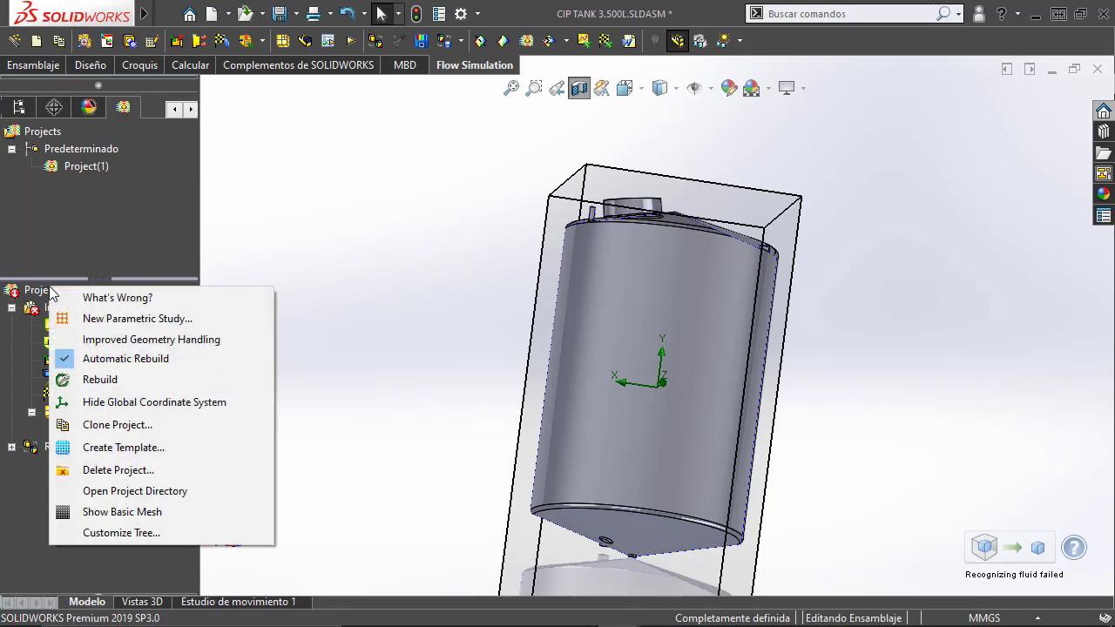
left_click(90, 379)
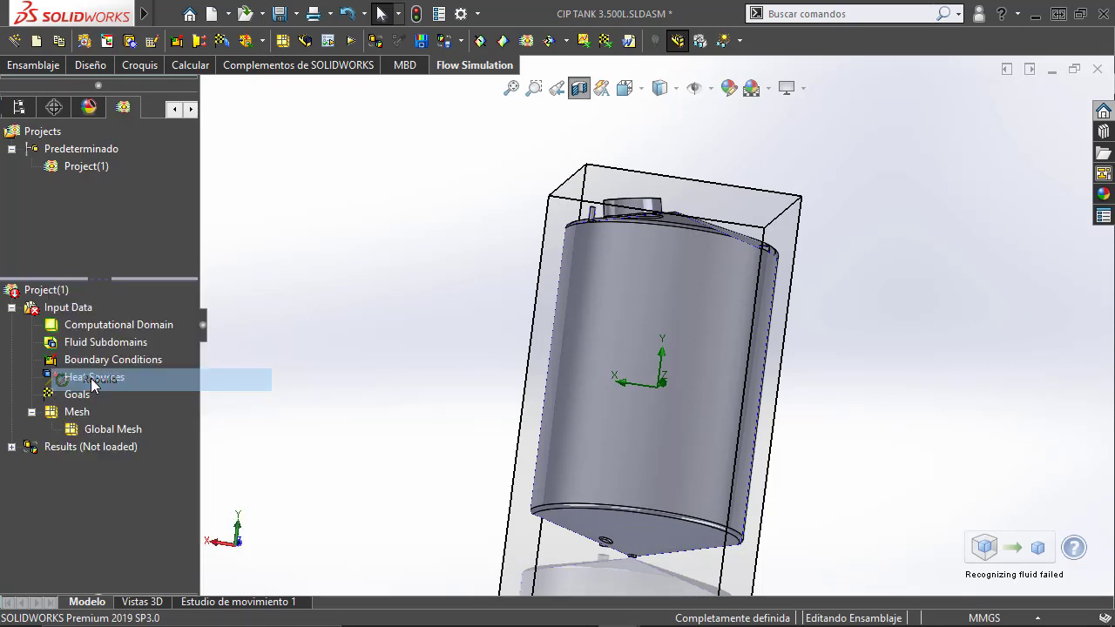
left_click(85, 328)
right_click(85, 327)
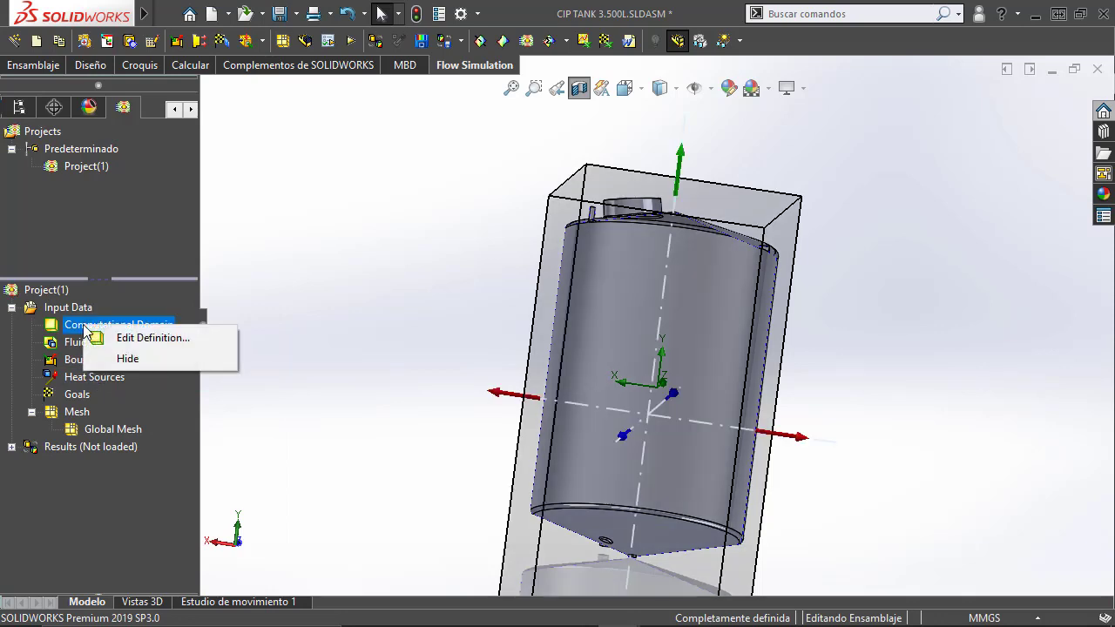
left_click(110, 339)
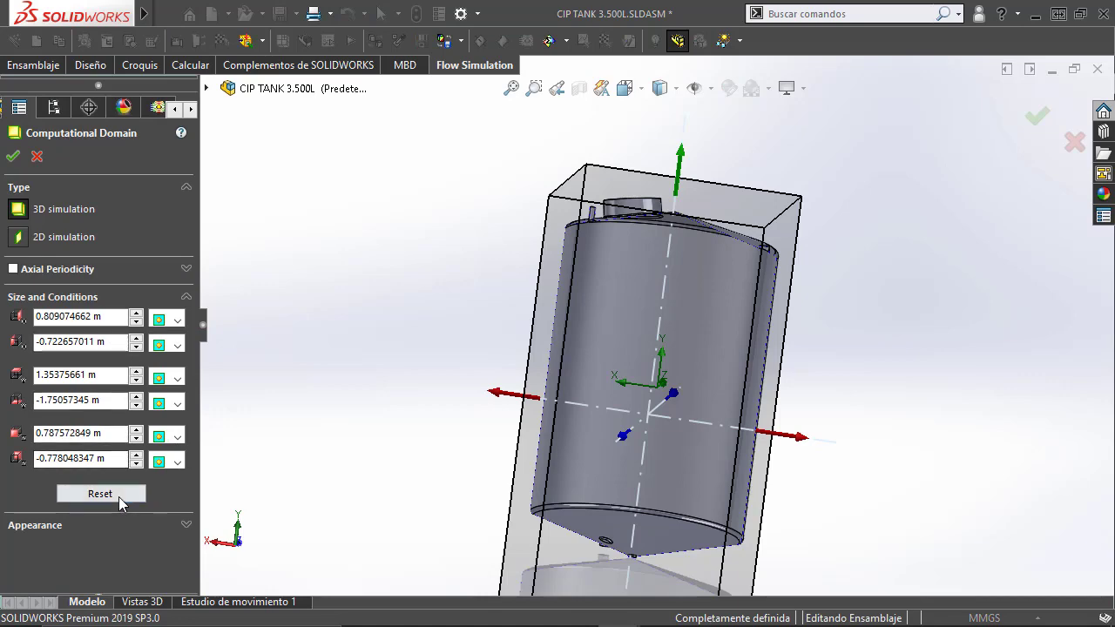
left_click(100, 493)
key("ctrl+1")
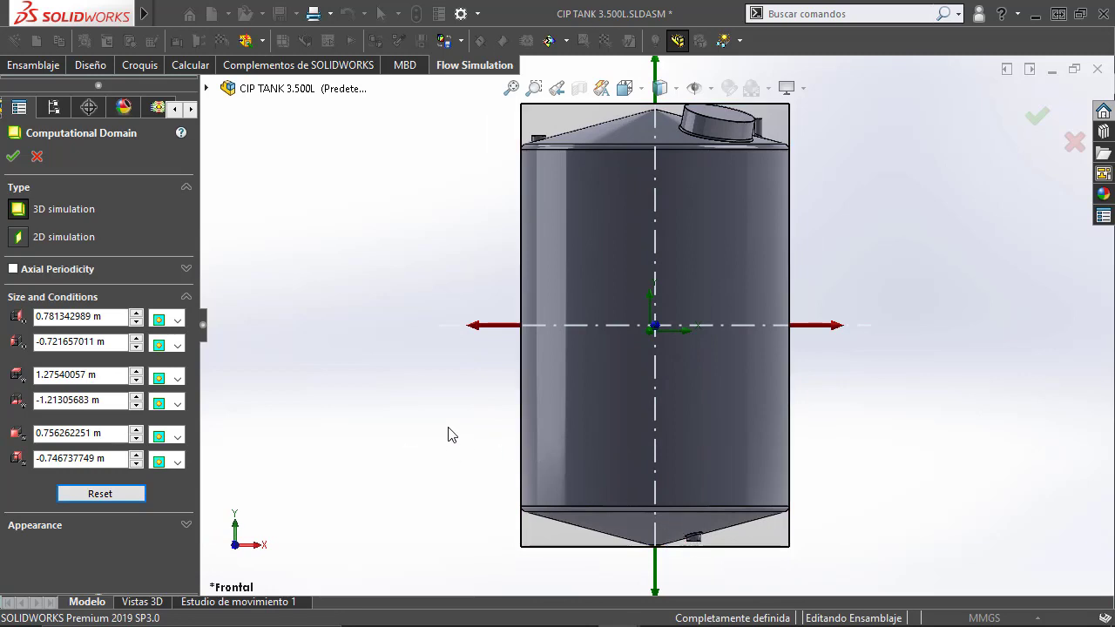
left_click(14, 161)
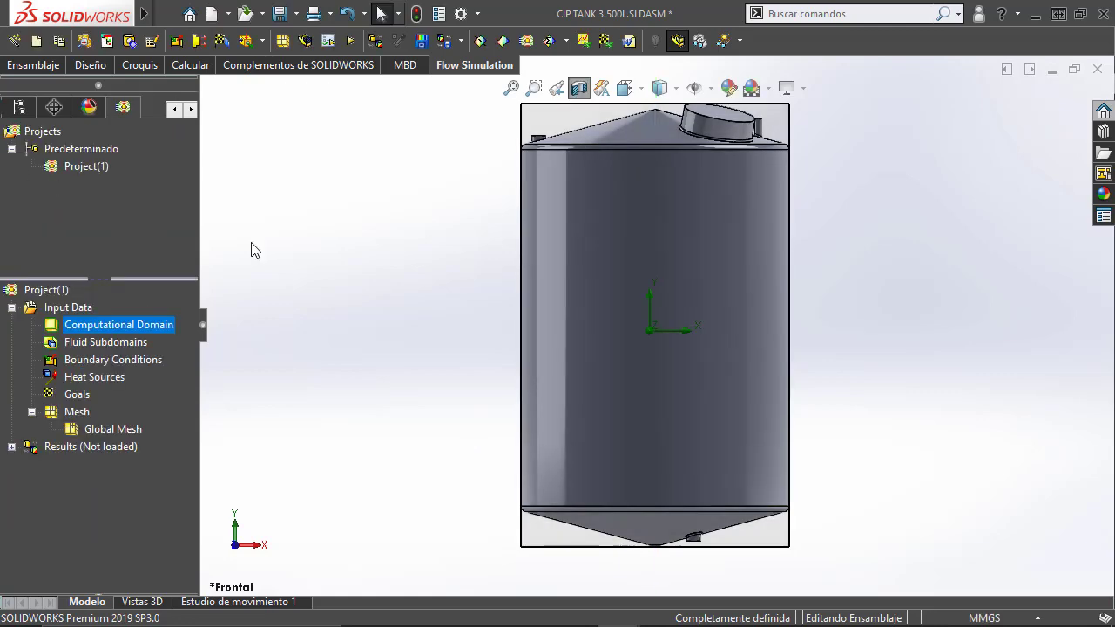
Hide the computational domain box and the global coordinate system triad.
mouse_move(371, 282)
middle_mouse_down()
mouse_move(428, 311)
mouse_move(608, 319)
middle_mouse_up()
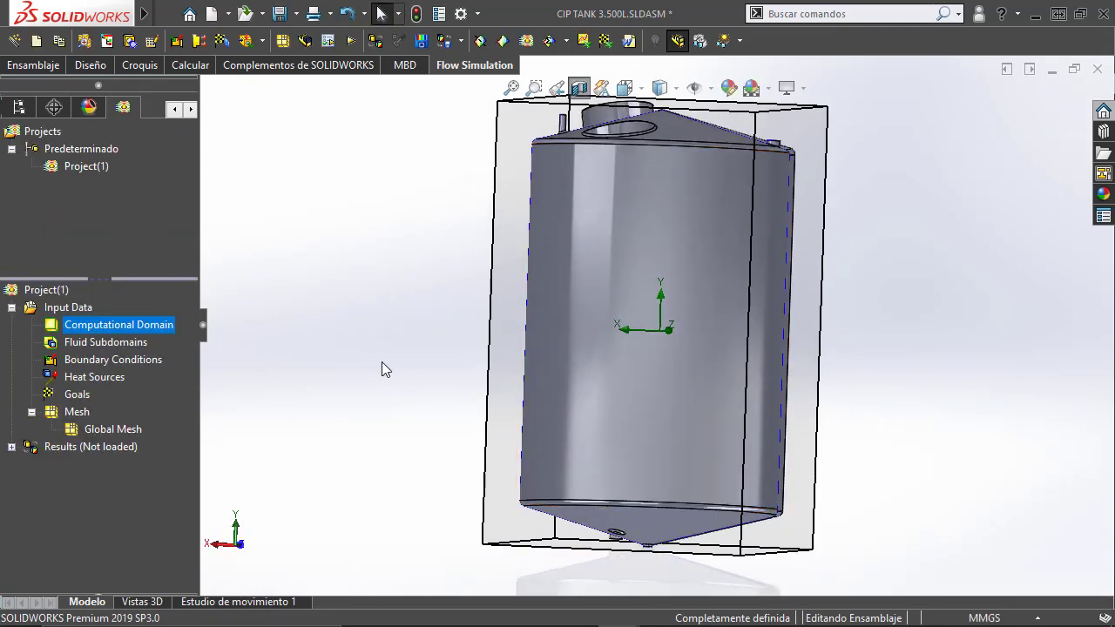
mouse_move(382, 370)
middle_mouse_down()
mouse_move(428, 331)
mouse_move(410, 348)
middle_mouse_up()
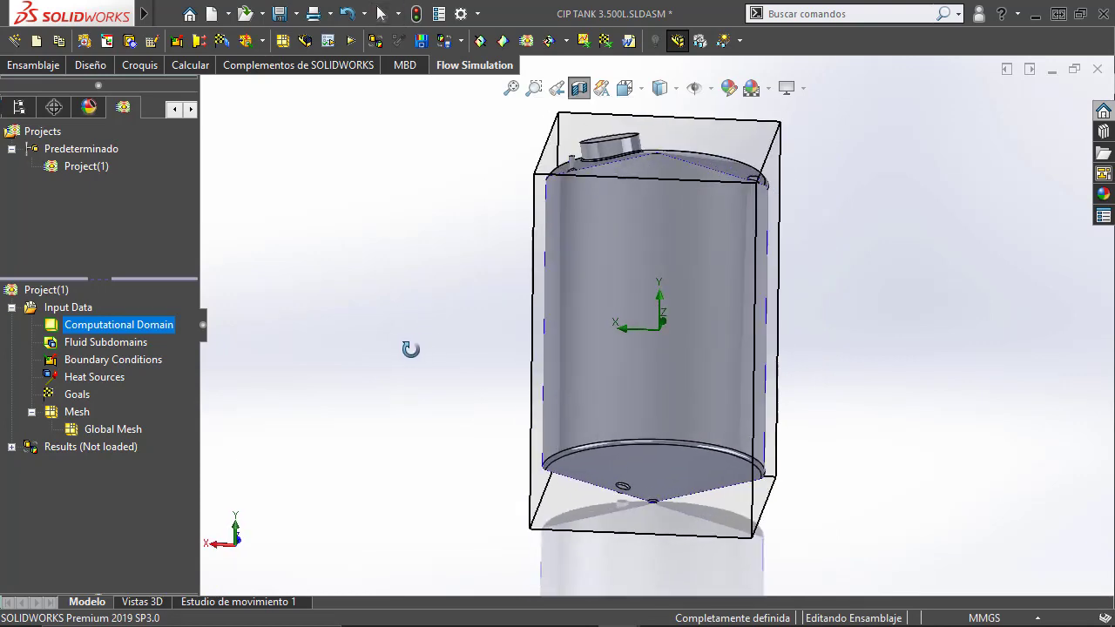
right_click(142, 325)
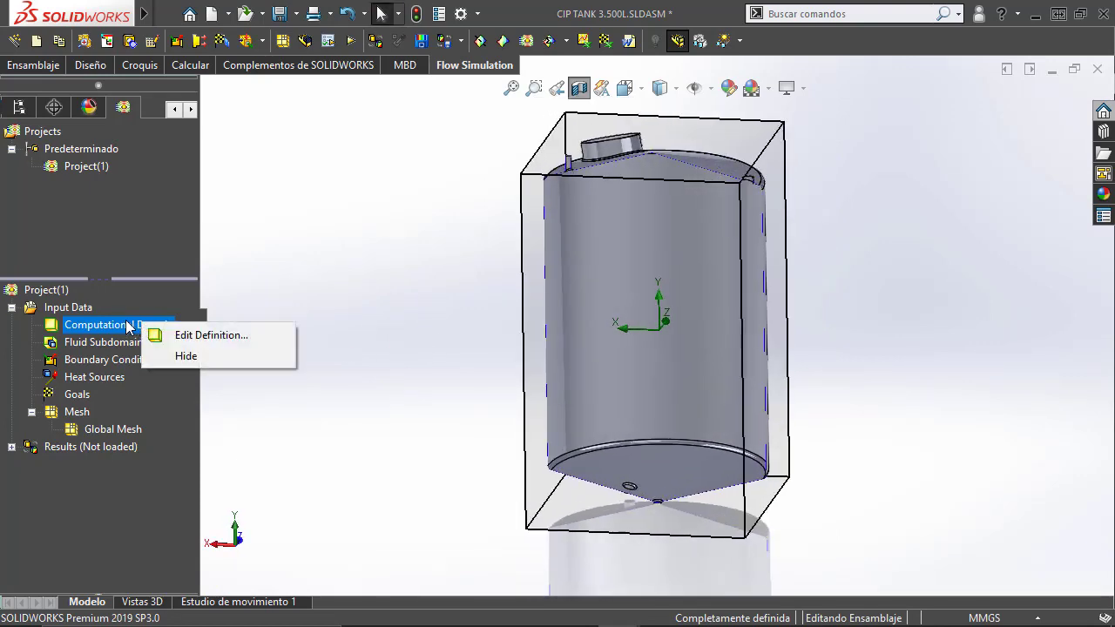
left_click(178, 355)
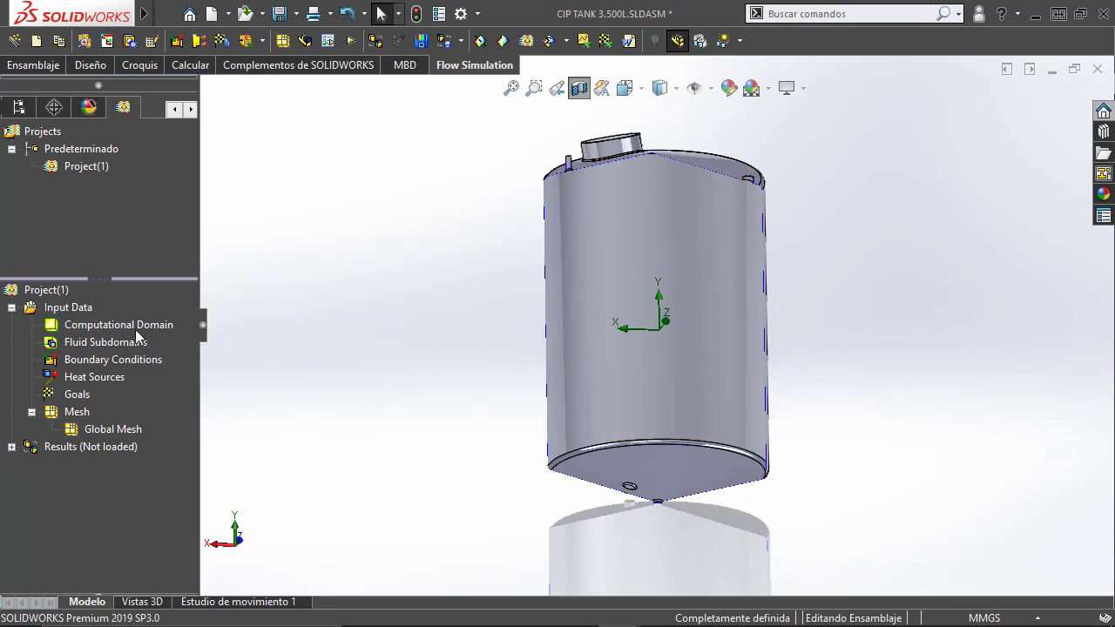
right_click(45, 290)
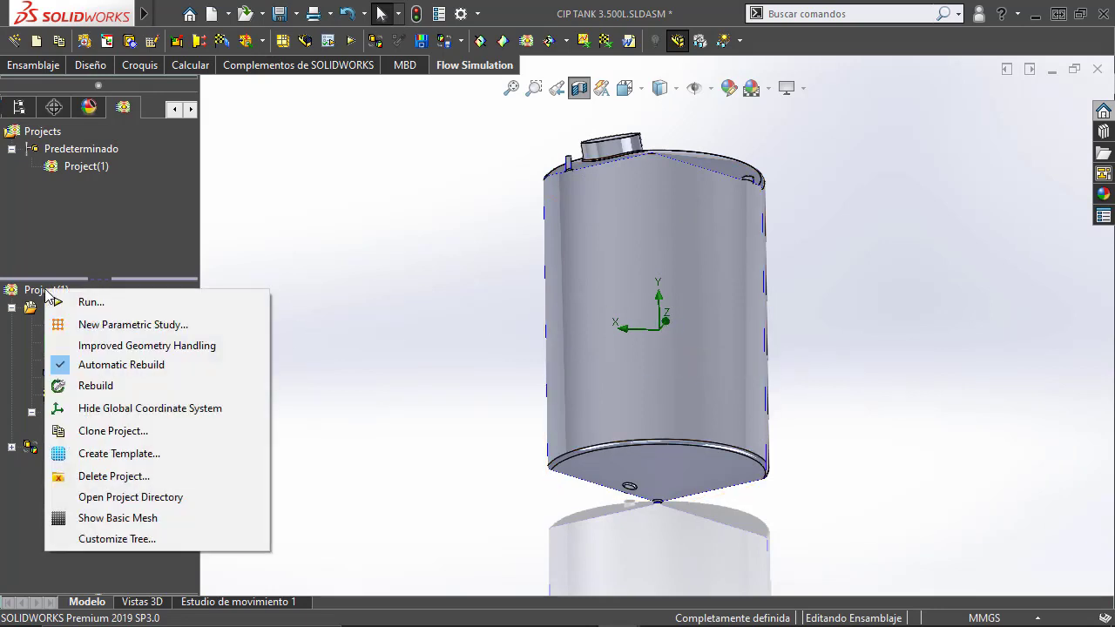
left_click(81, 406)
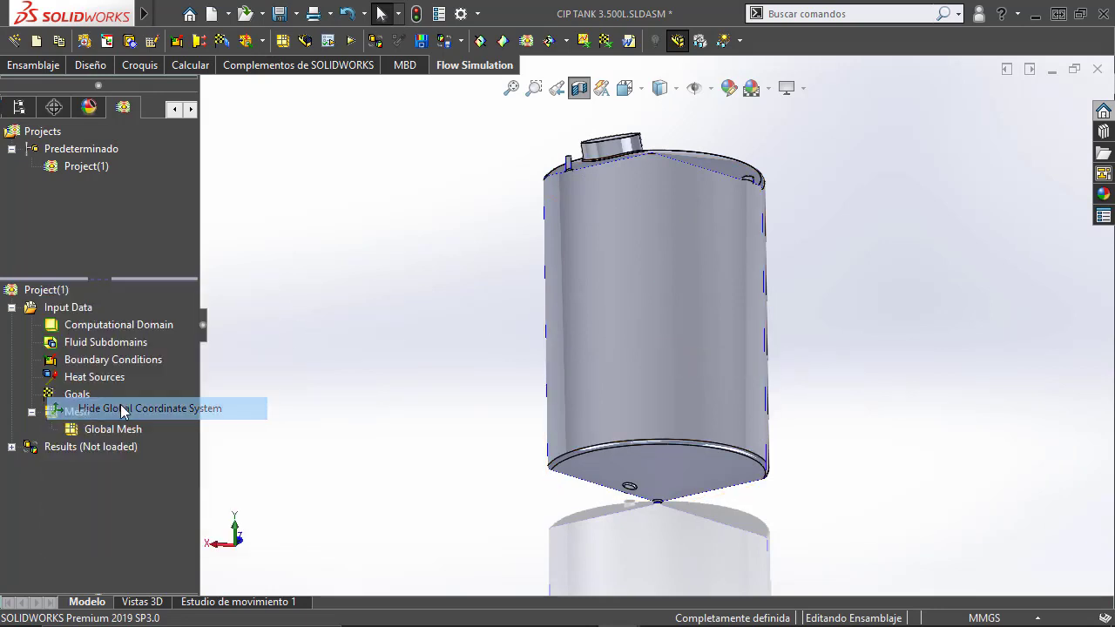
Start a new boundary condition on the small top nozzle's face as the inlet.
right_click(104, 363)
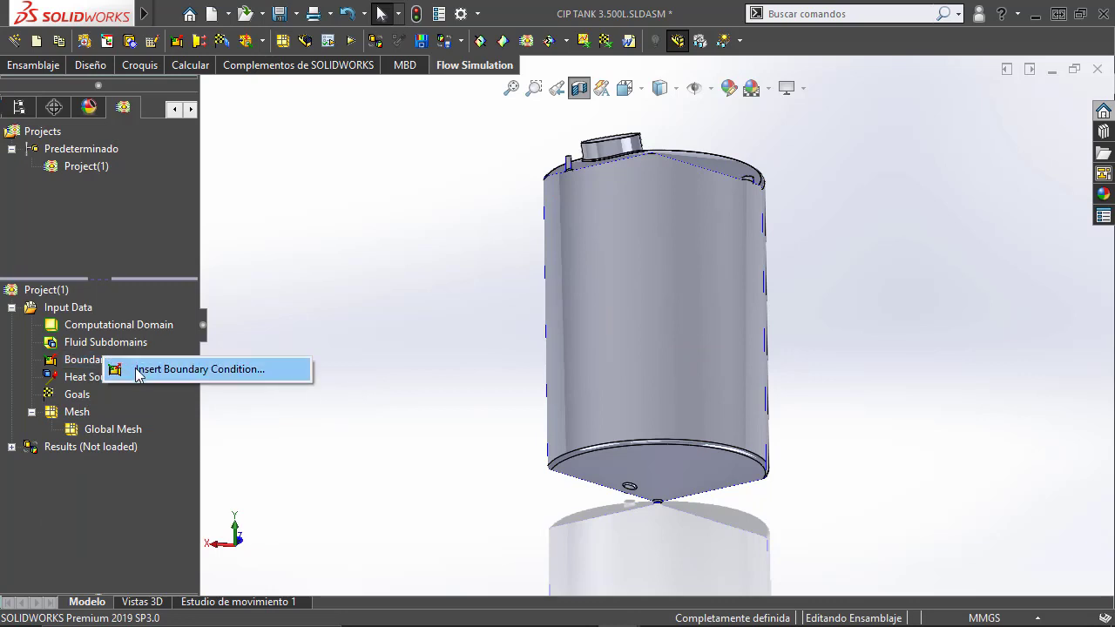
left_click(218, 369)
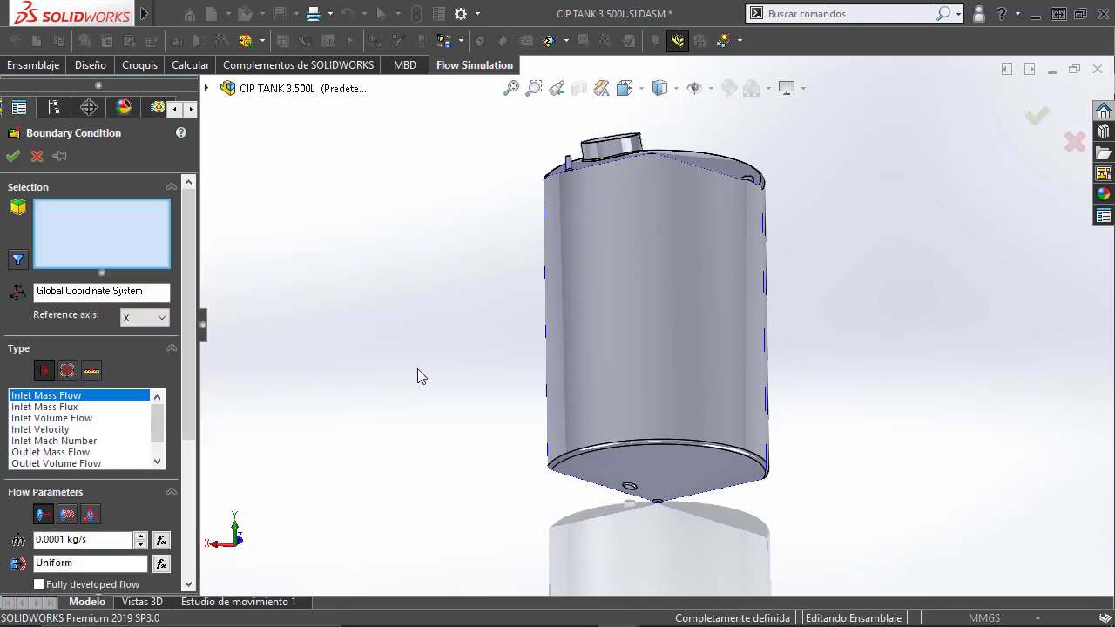
mouse_move(418, 368)
middle_mouse_down()
mouse_move(460, 292)
mouse_move(477, 291)
middle_mouse_up()
middle_click_drag(476, 259, 513, 256)
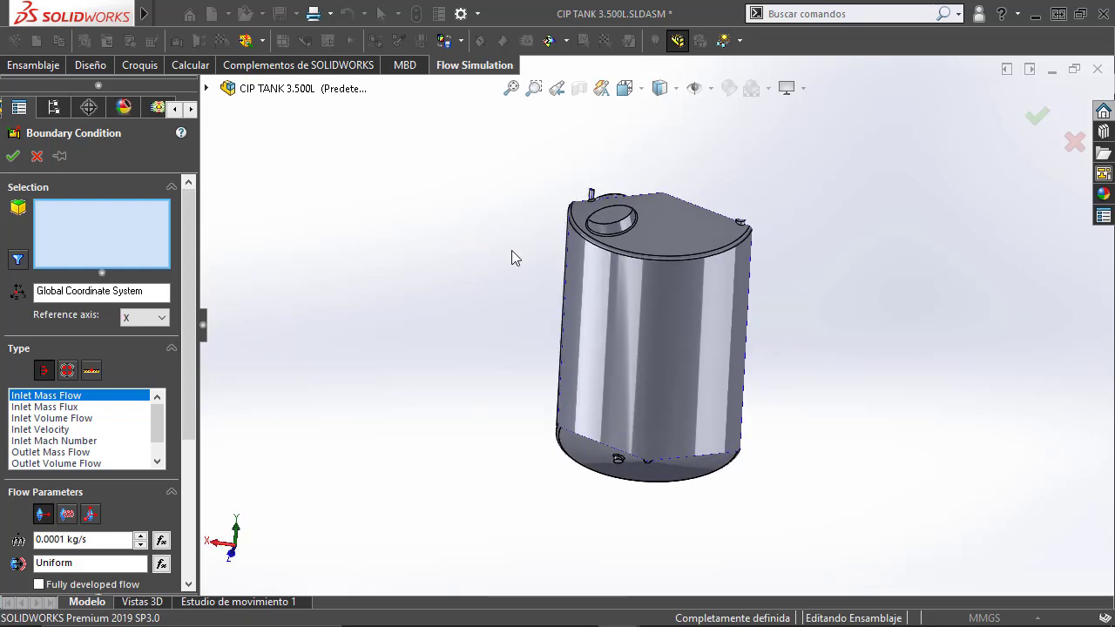
scroll(729, 243, "down", 3)
scroll(727, 249, "down", 2)
scroll(727, 249, "down", 3)
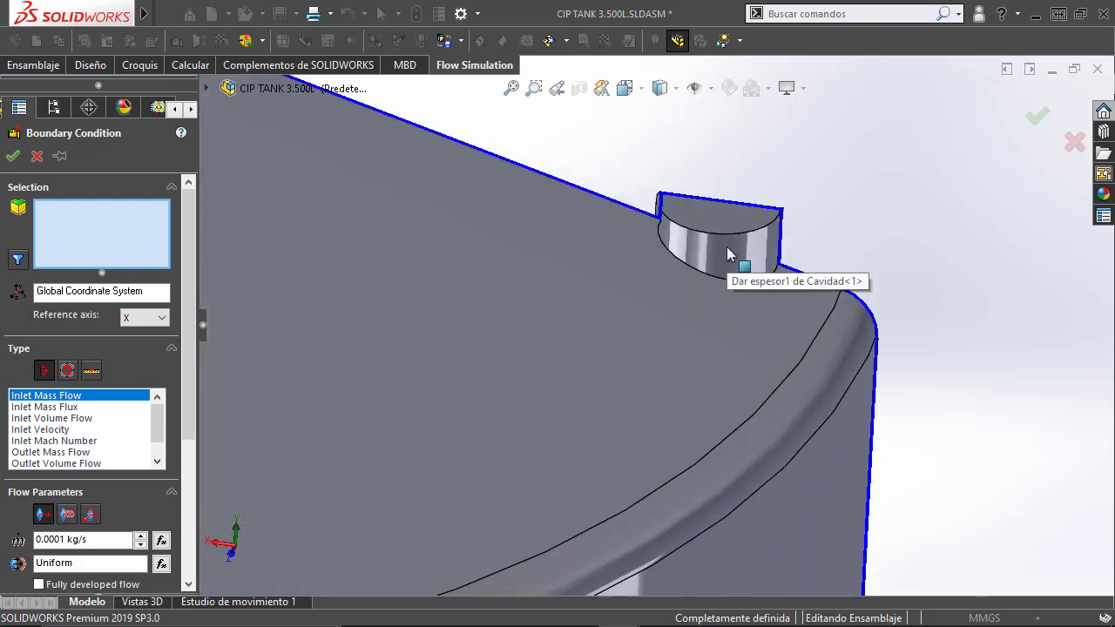
left_click(718, 228)
Set the inlet mass flow rate to 0.5 kg/s.
scroll(719, 228, "up", 3)
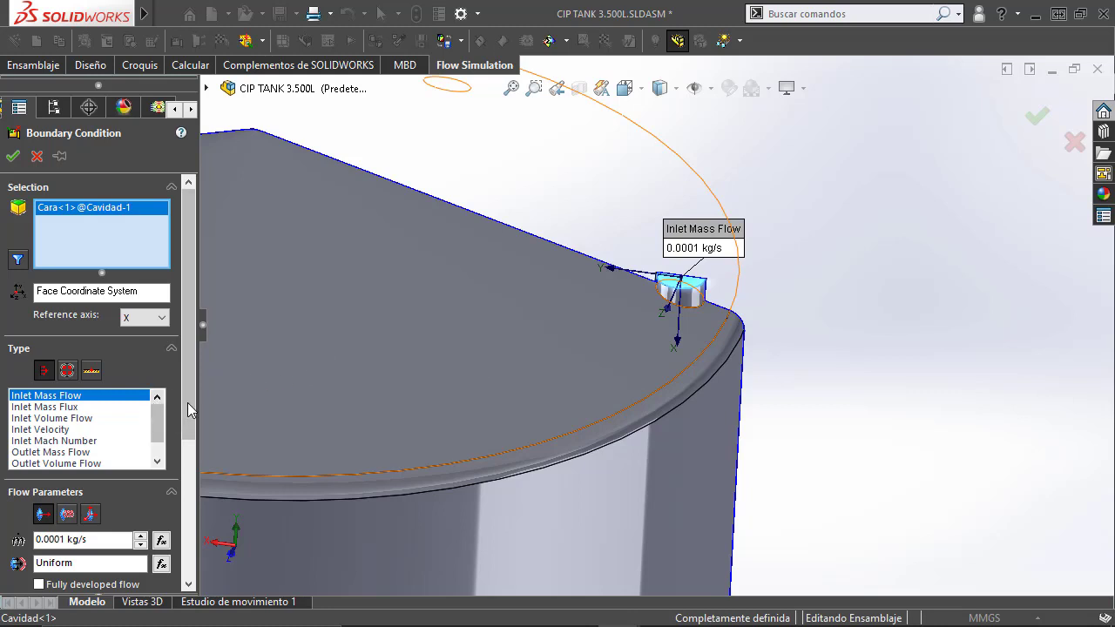
left_click_drag(187, 403, 190, 417)
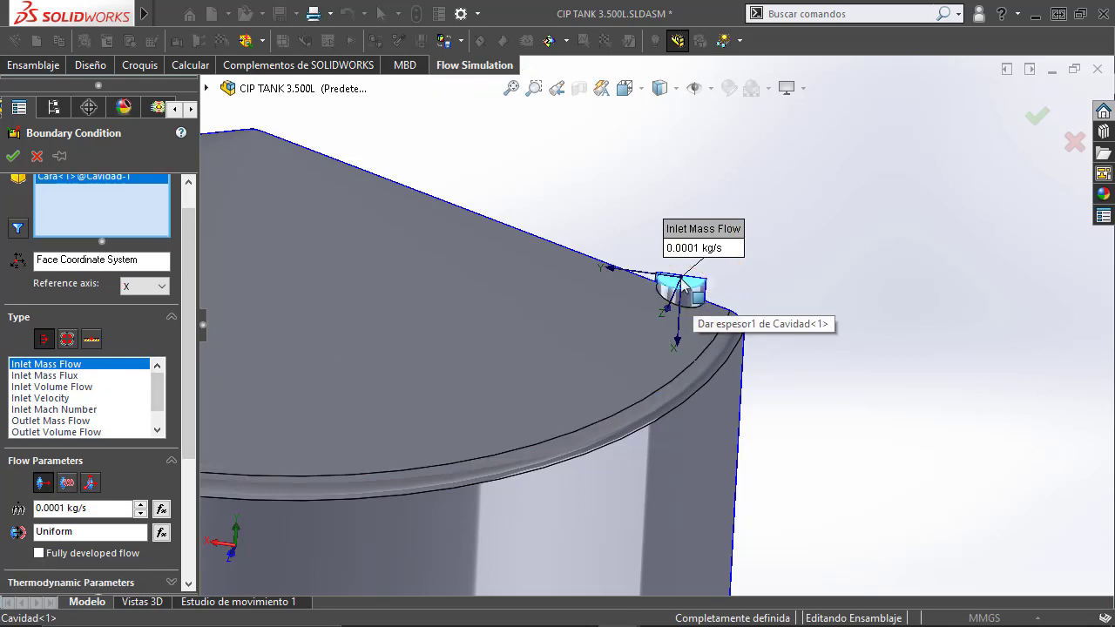
scroll(671, 296, "up", 2)
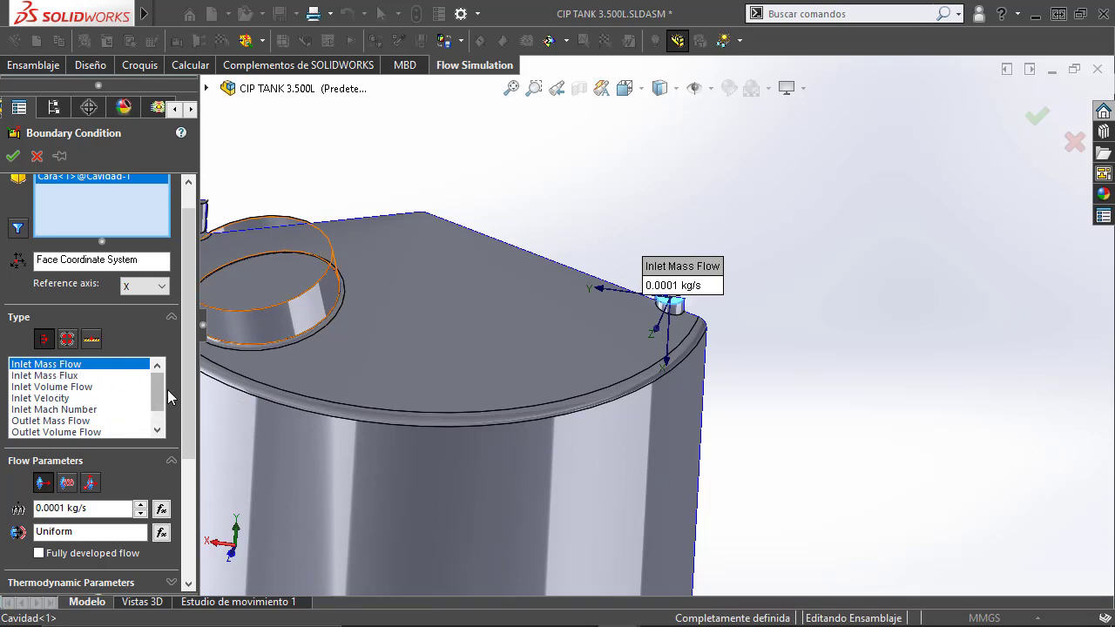
scroll(189, 407, "down", 3)
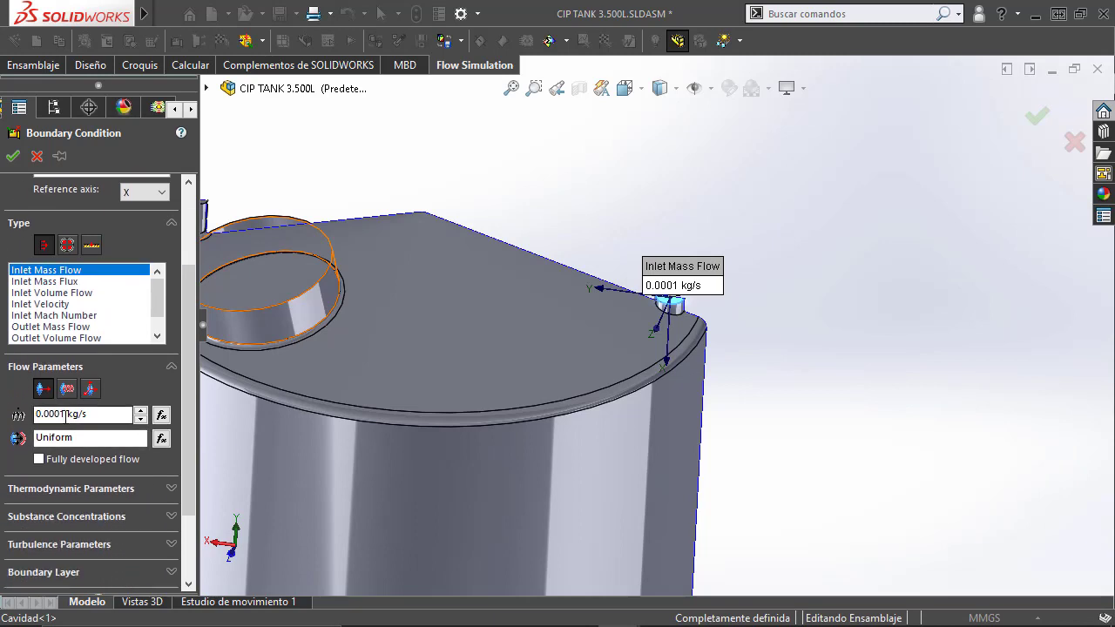
left_click_drag(65, 416, 6, 417)
type(".")
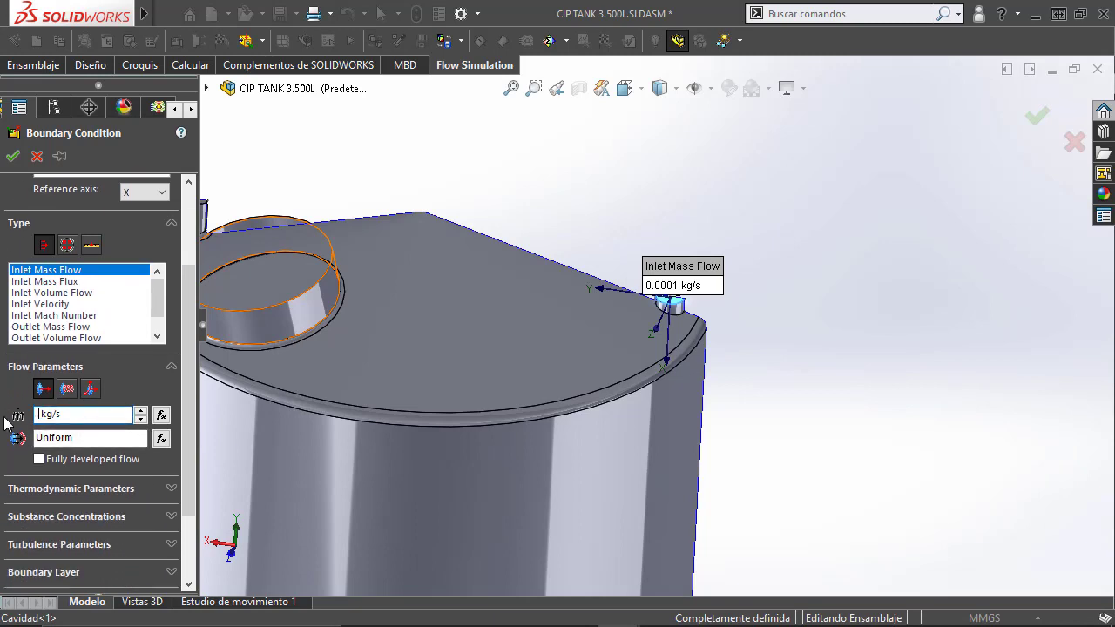
type("5")
key("Return")
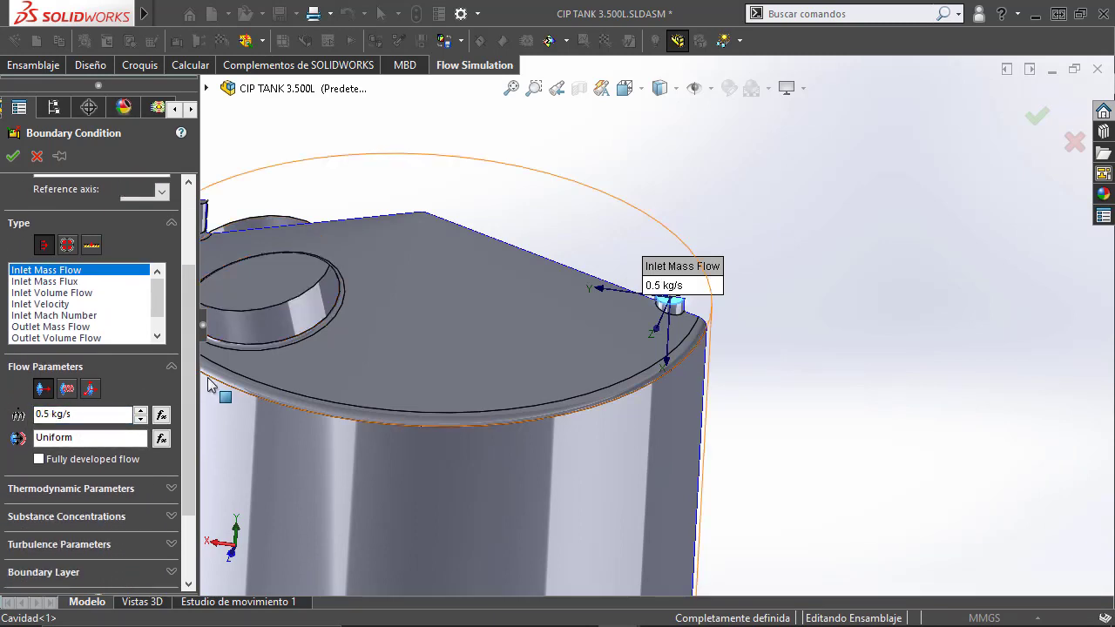
Set the inlet's substance concentration to Water and pin the boundary condition panel open.
scroll(194, 421, "down", 3)
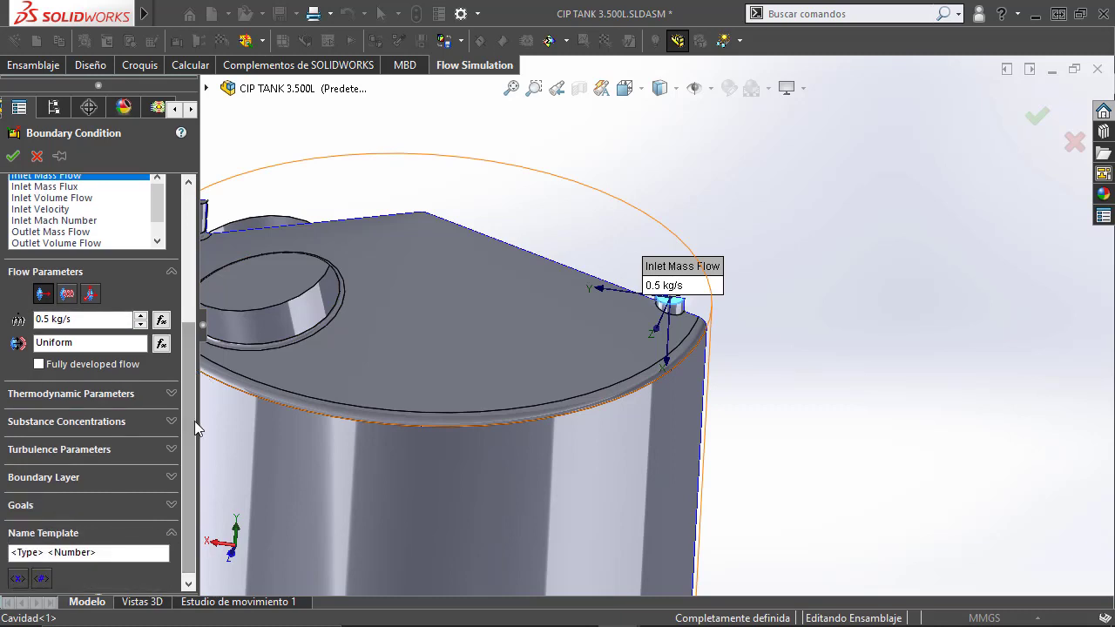
left_click(127, 421)
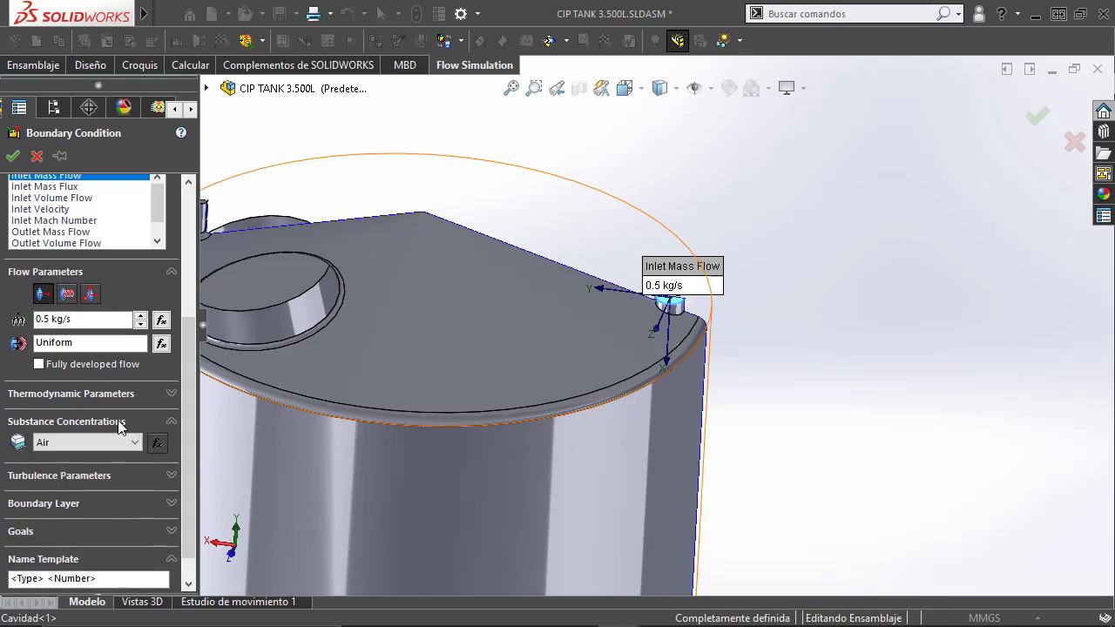
left_click(69, 444)
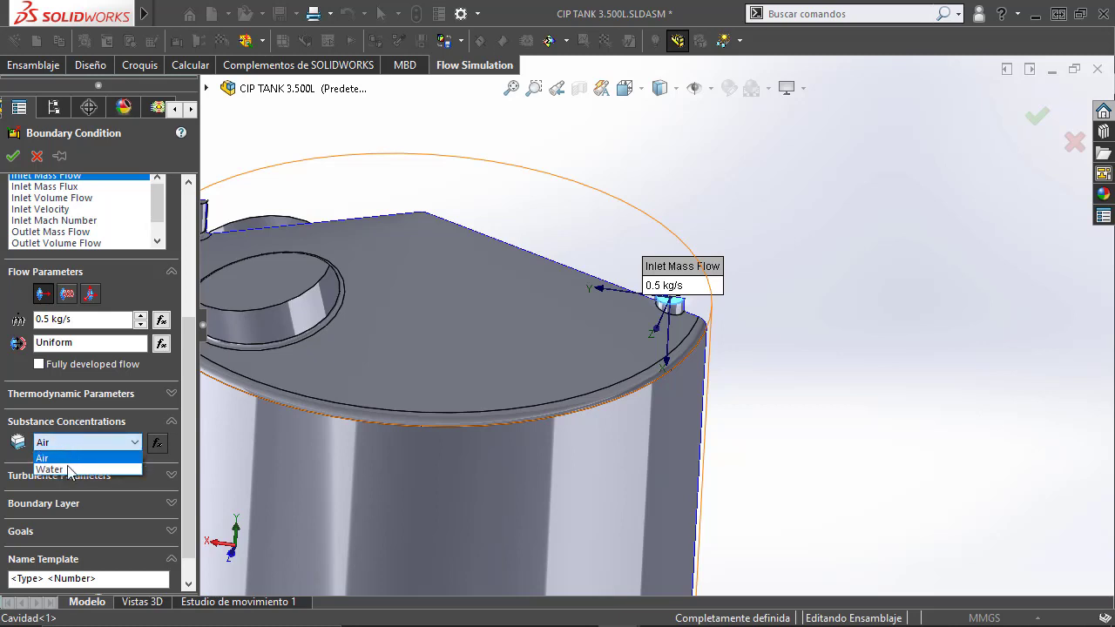
left_click(69, 470)
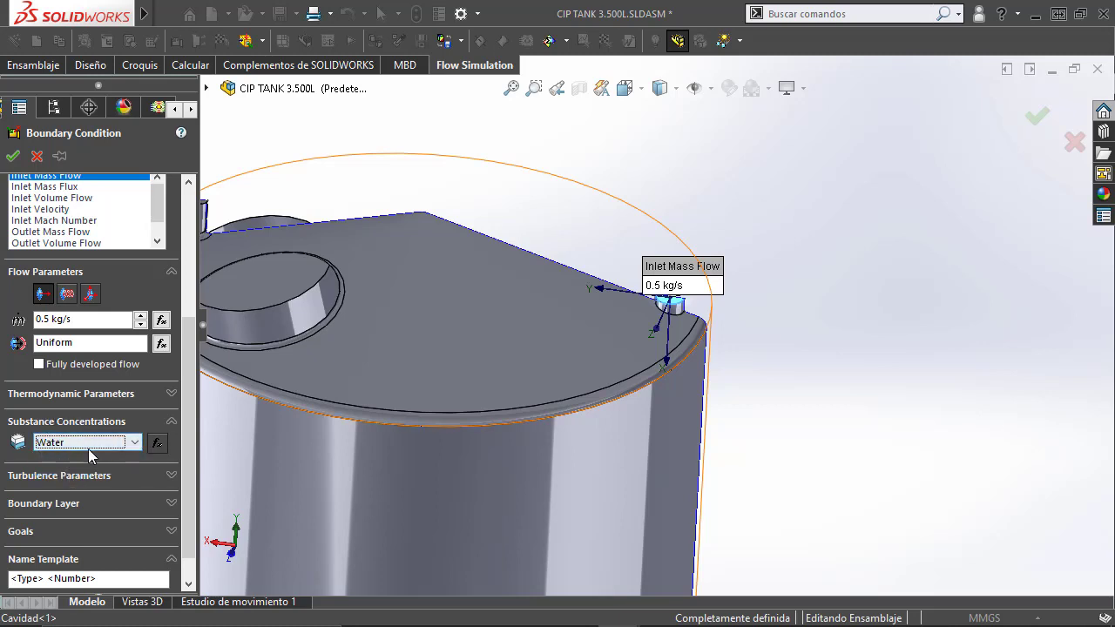
scroll(185, 453, "down", 1)
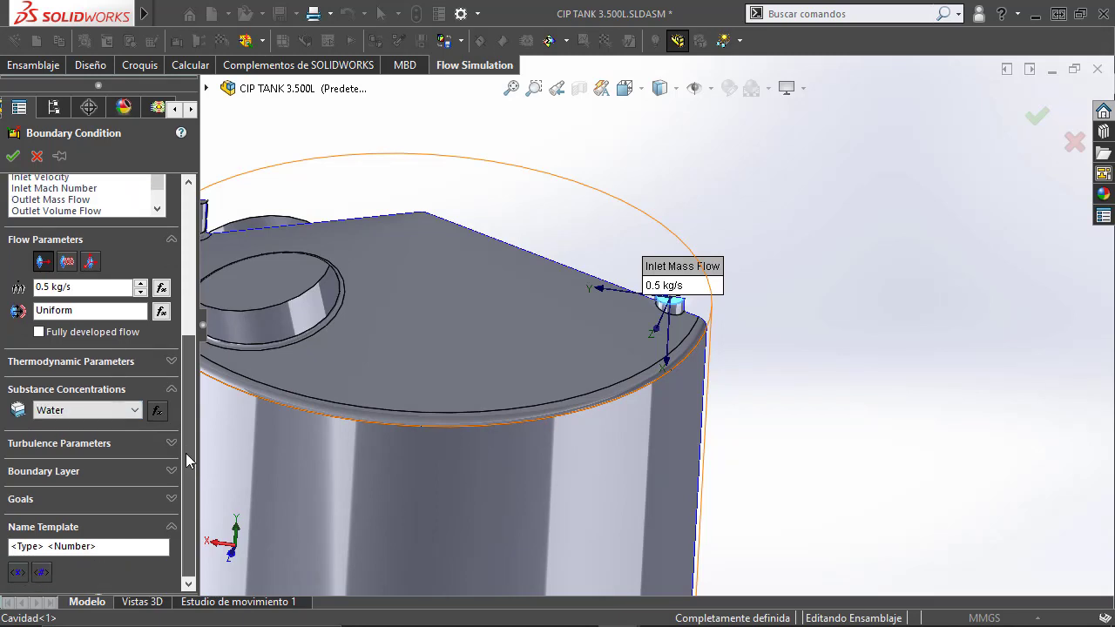
scroll(188, 430, "up", 2)
scroll(188, 381, "up", 4)
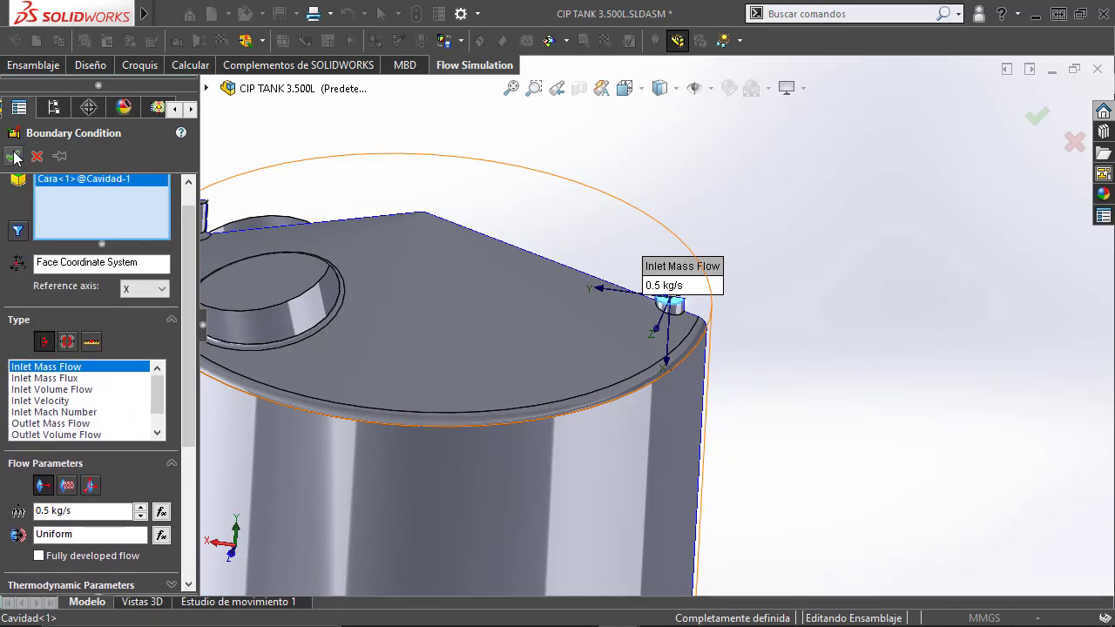
left_click(59, 156)
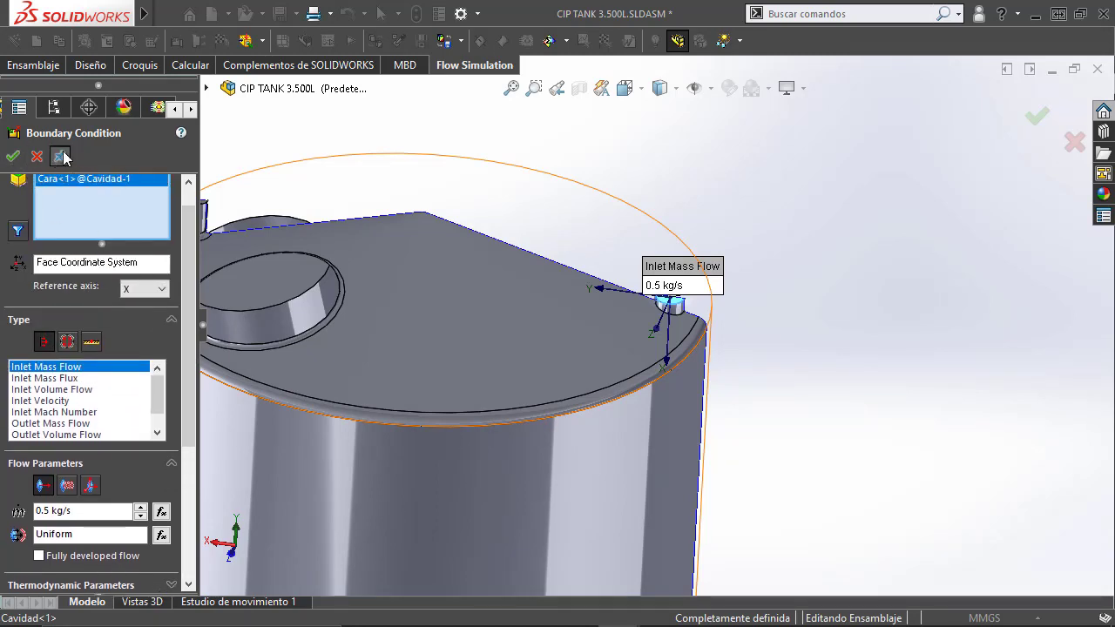
Apply the water inlet, then select the large top opening and the vent pipe's top face.
left_click(12, 156)
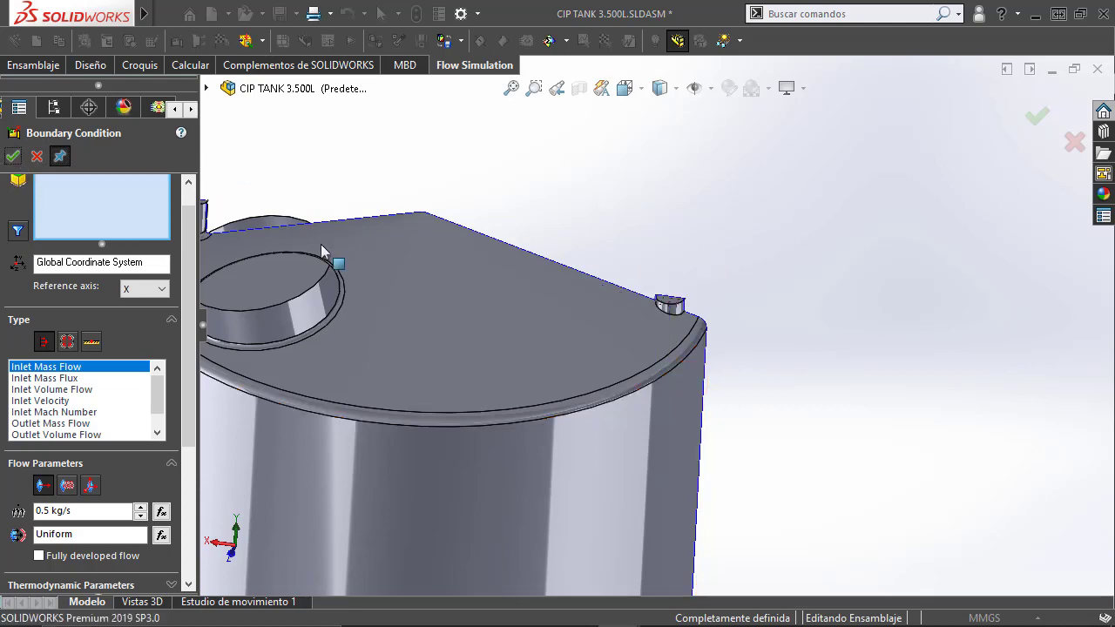
scroll(346, 294, "up", 4)
scroll(446, 268, "down", 5)
left_click(442, 270)
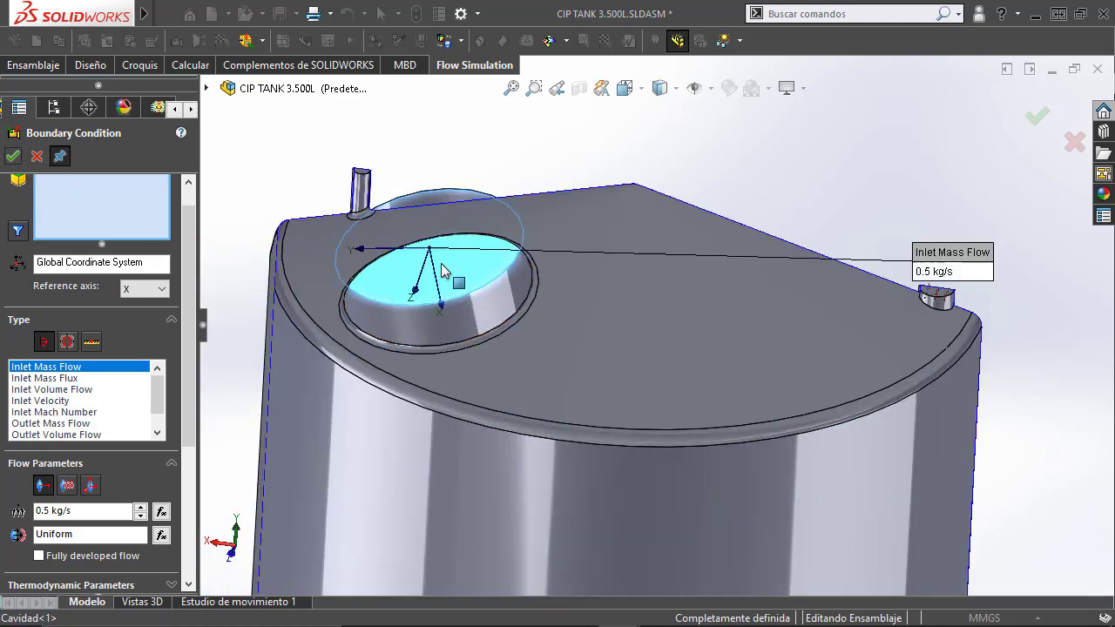
scroll(340, 170, "down", 3)
scroll(466, 183, "down", 2)
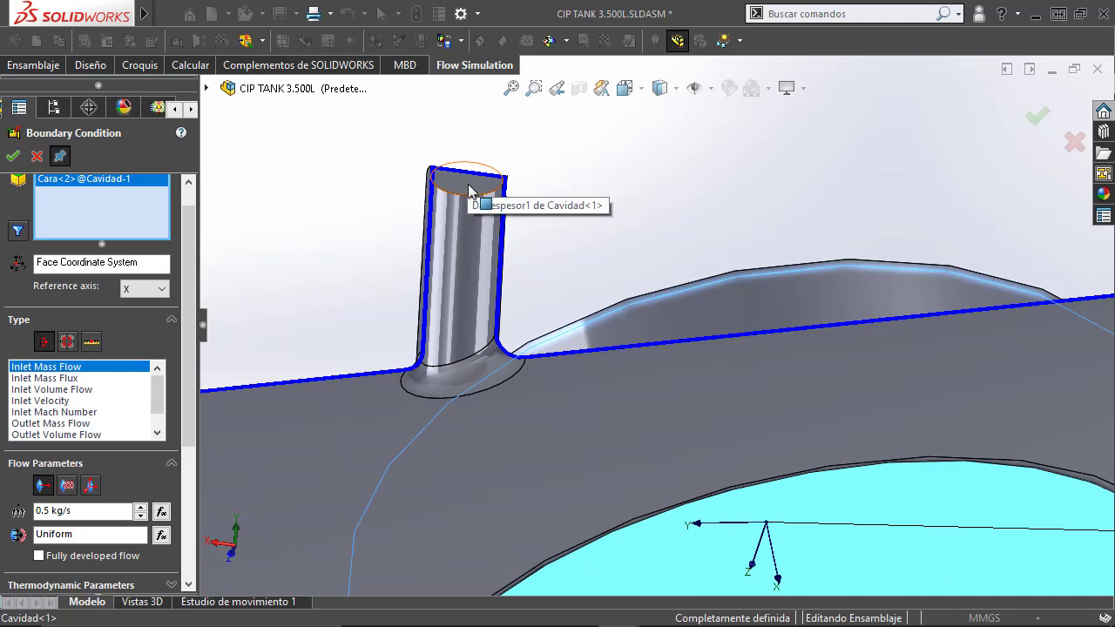
left_click(469, 190)
scroll(518, 213, "up", 2)
scroll(518, 217, "up", 2)
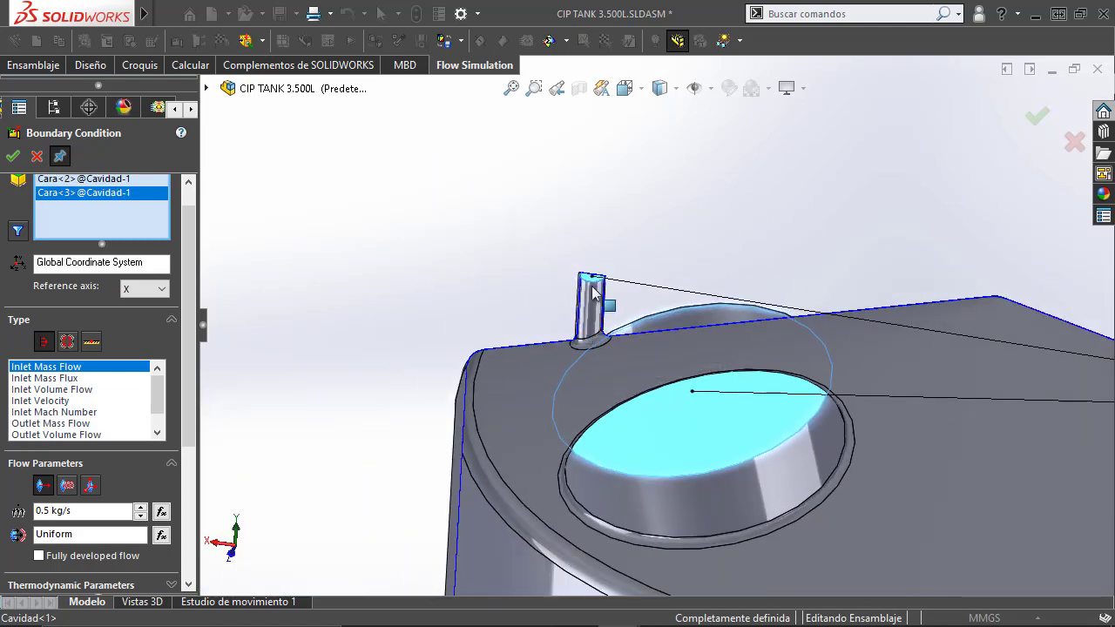
Make those faces an Environment Pressure opening carrying Air at 101325 Pa, 293.2 K.
left_click(67, 342)
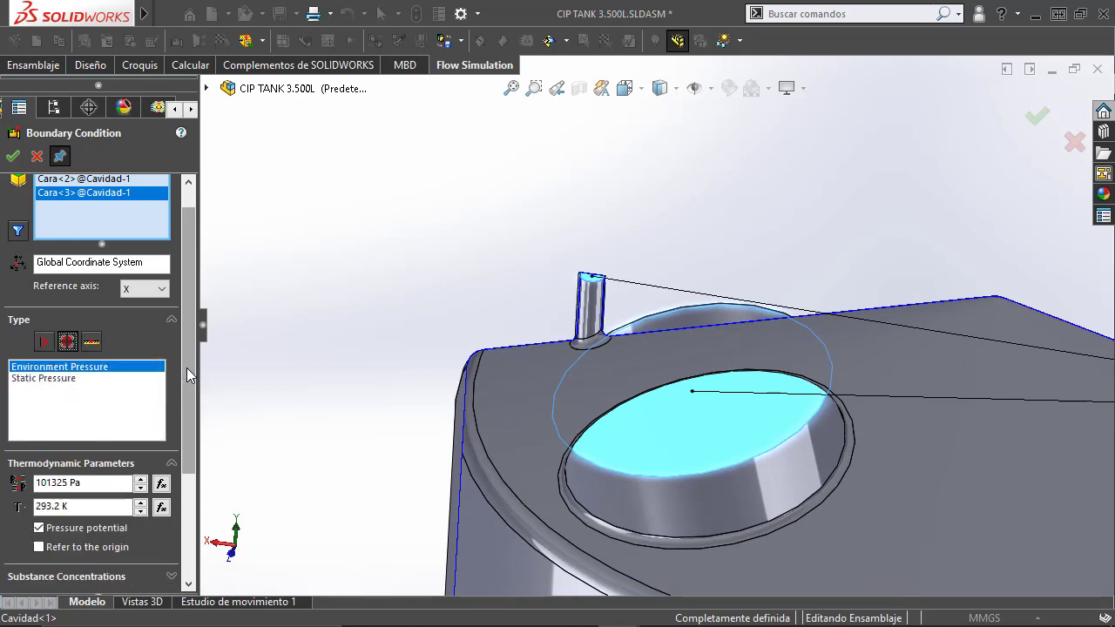
left_click_drag(186, 367, 191, 449)
left_click(116, 450)
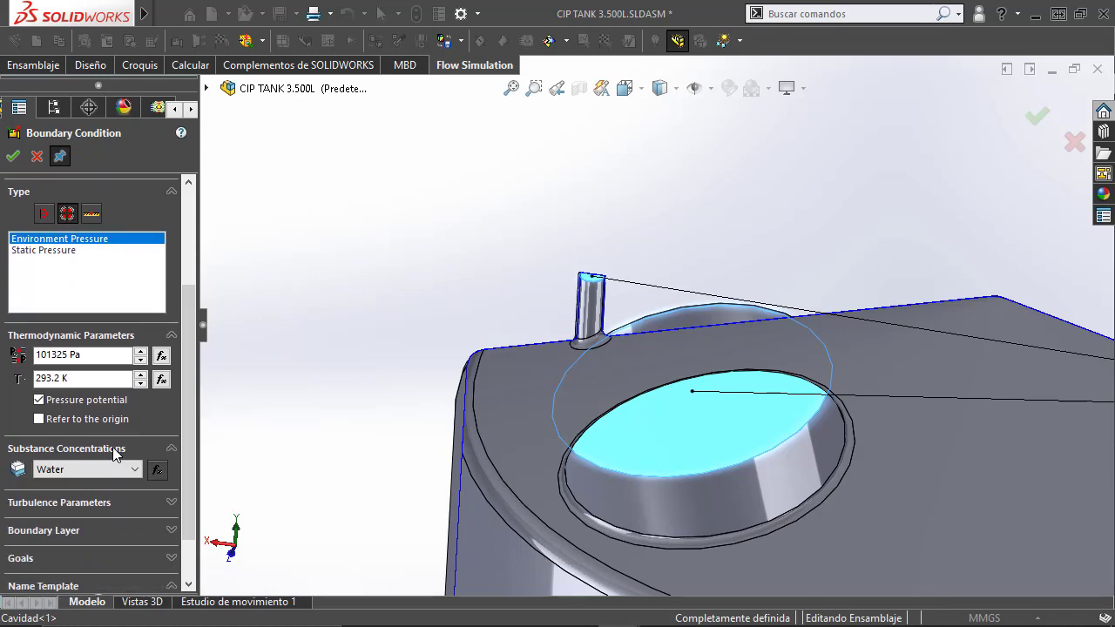
left_click(106, 470)
left_click(95, 493)
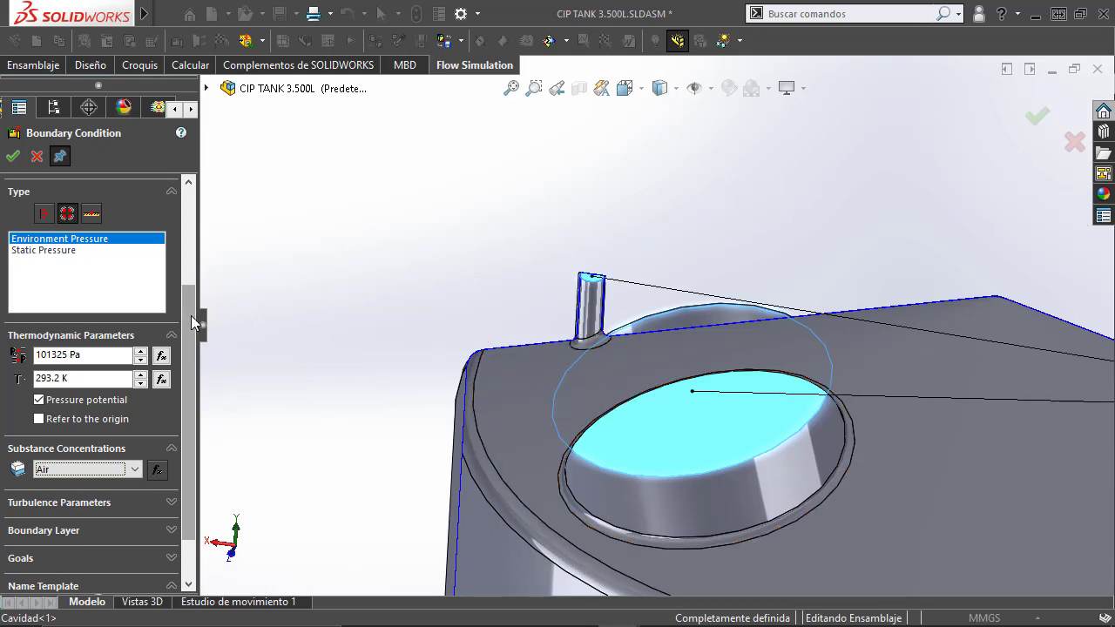
left_click_drag(192, 322, 192, 276)
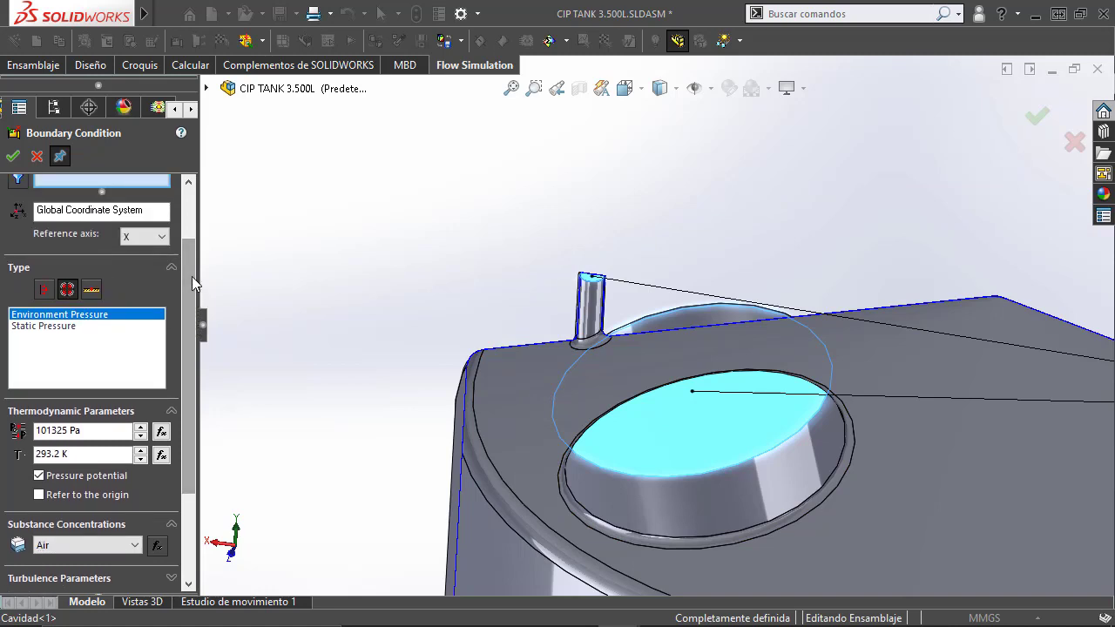
left_click_drag(190, 275, 191, 340)
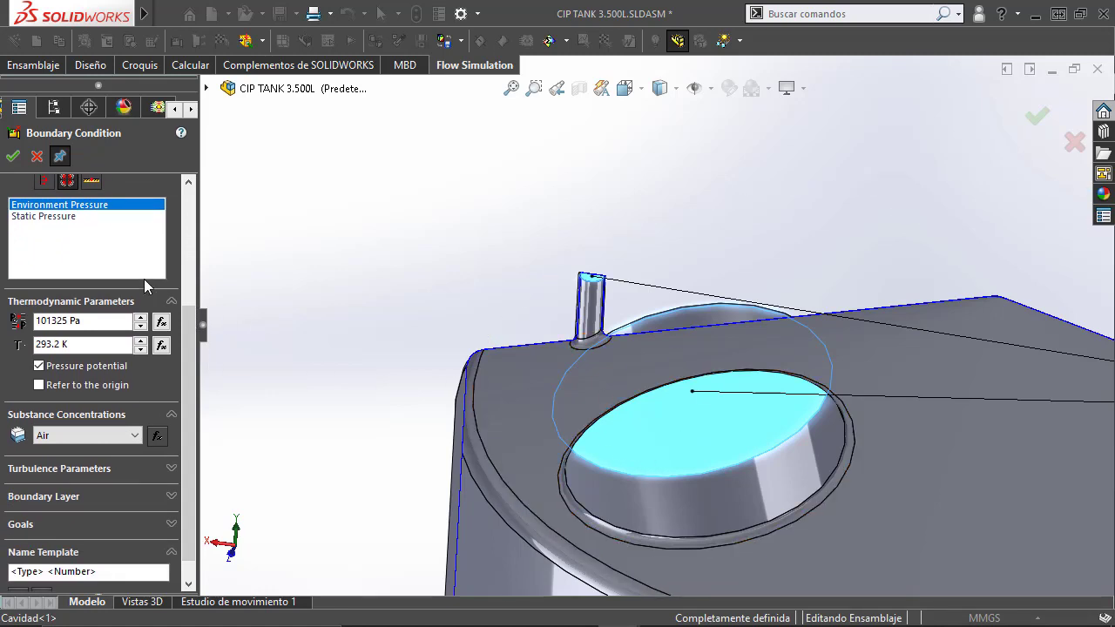
left_click(12, 156)
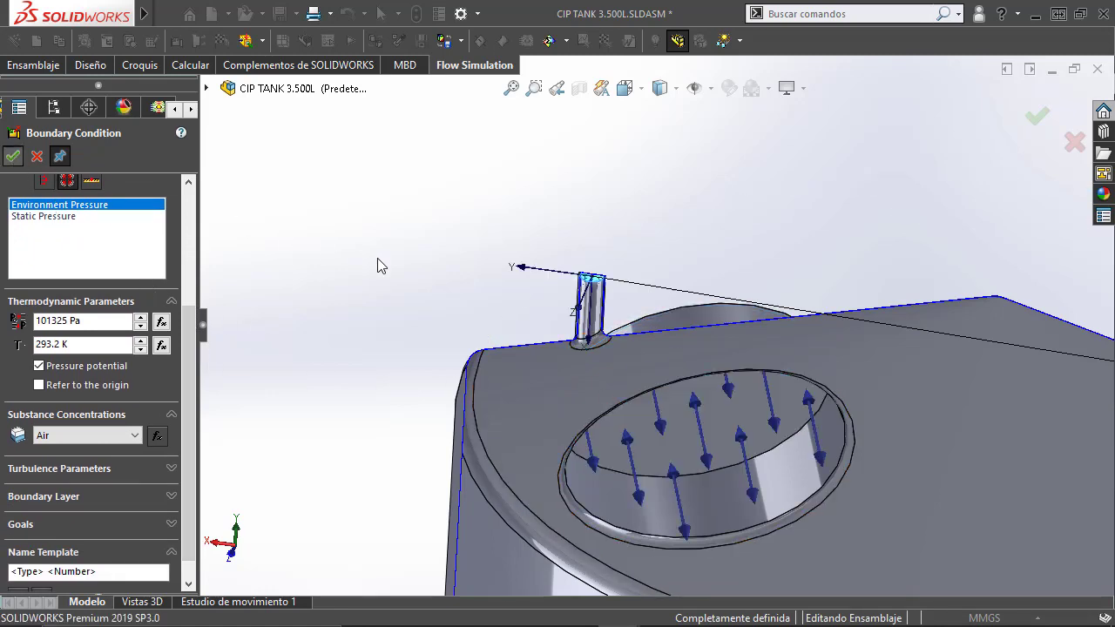
left_click(35, 157)
scroll(425, 267, "down", 3)
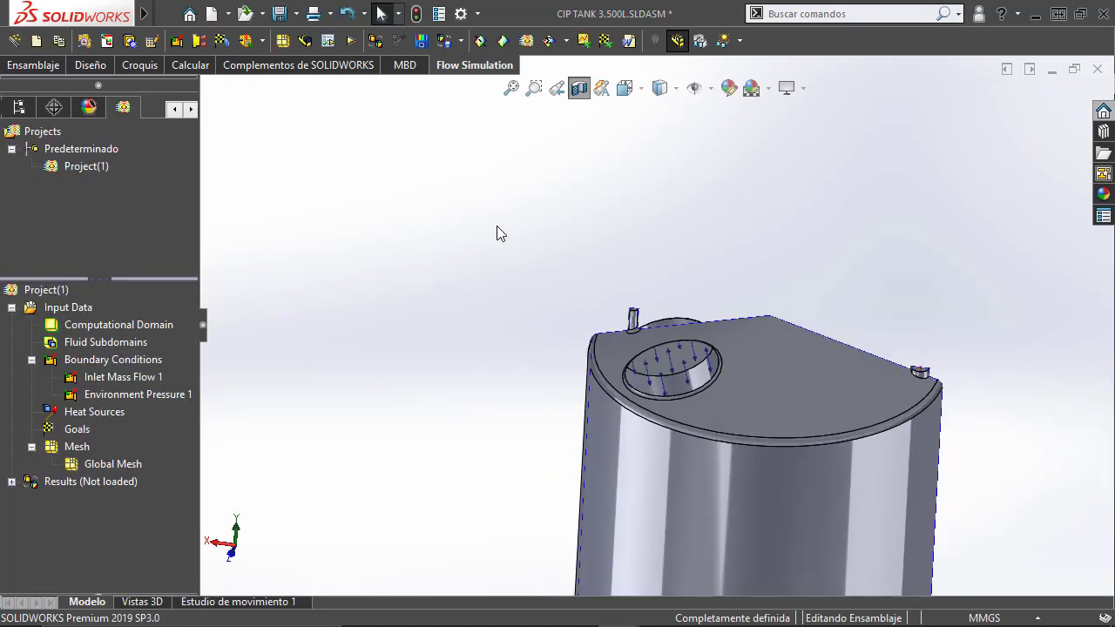
Insert global goals for max Mass of Air and Water plus average Air/Water mass and volume fractions.
mouse_move(498, 232)
middle_mouse_down()
mouse_move(497, 322)
mouse_move(453, 344)
middle_mouse_up()
scroll(454, 344, "down", 2)
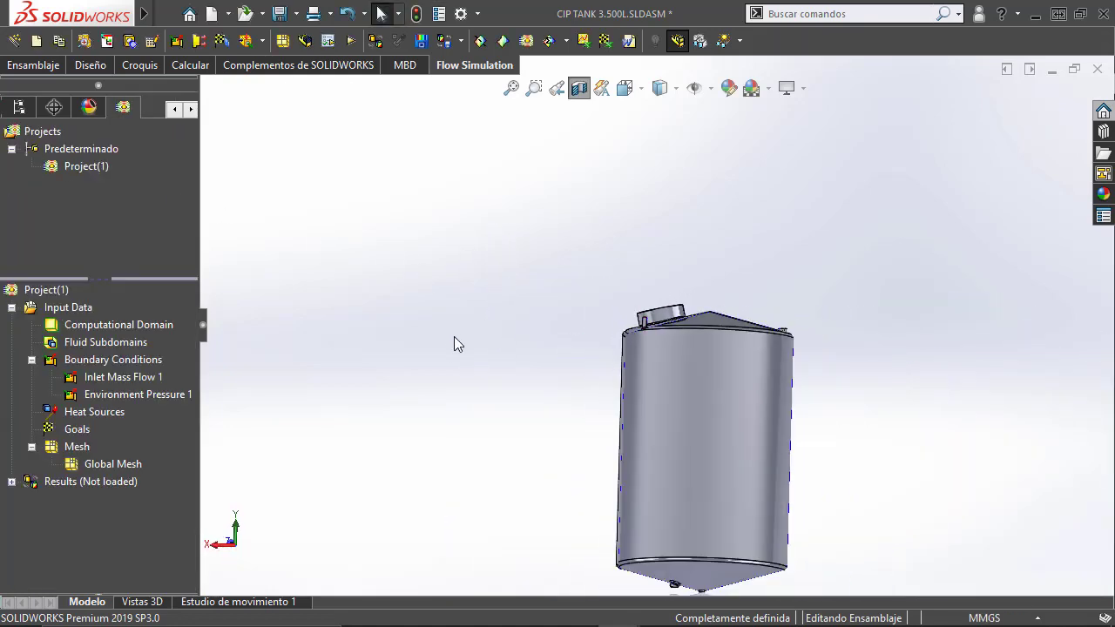
right_click(76, 432)
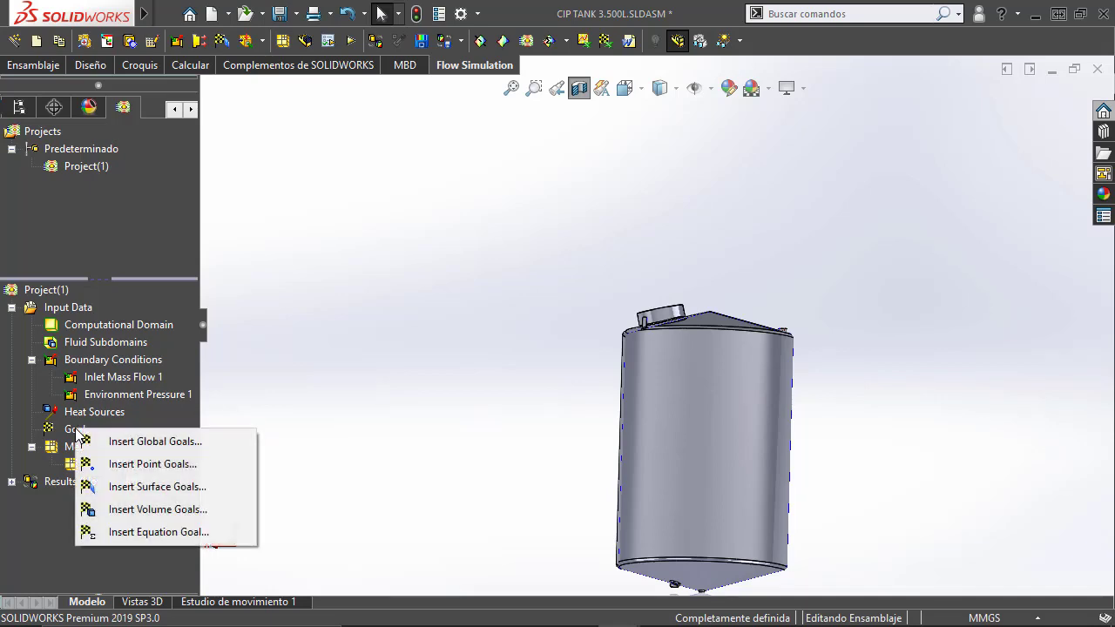
left_click(96, 442)
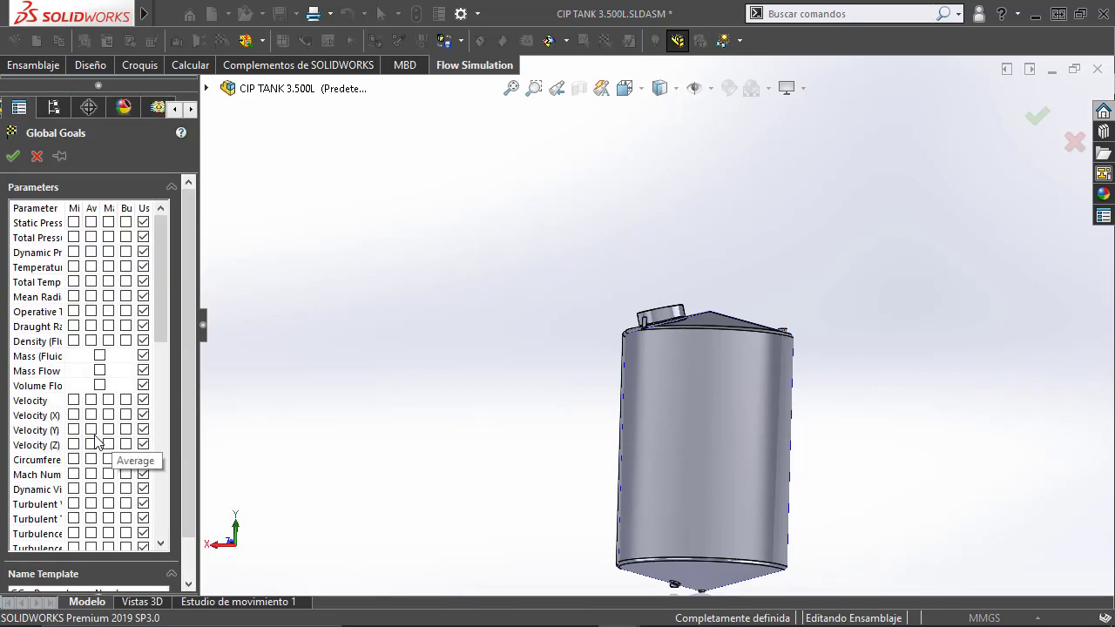
left_click_drag(200, 375, 340, 349)
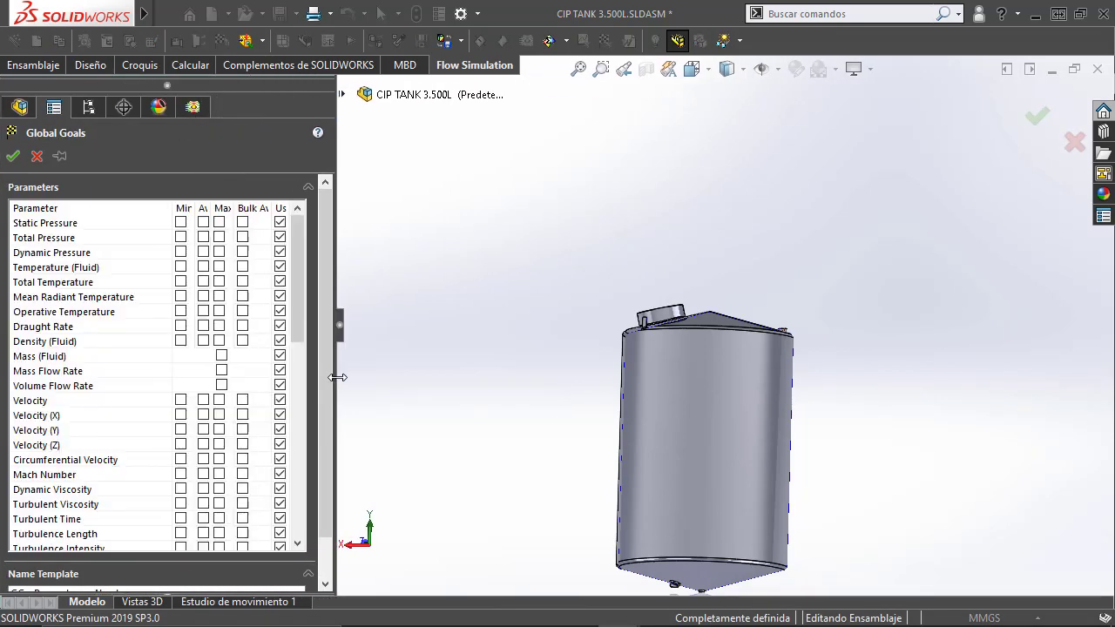
left_click_drag(300, 306, 318, 515)
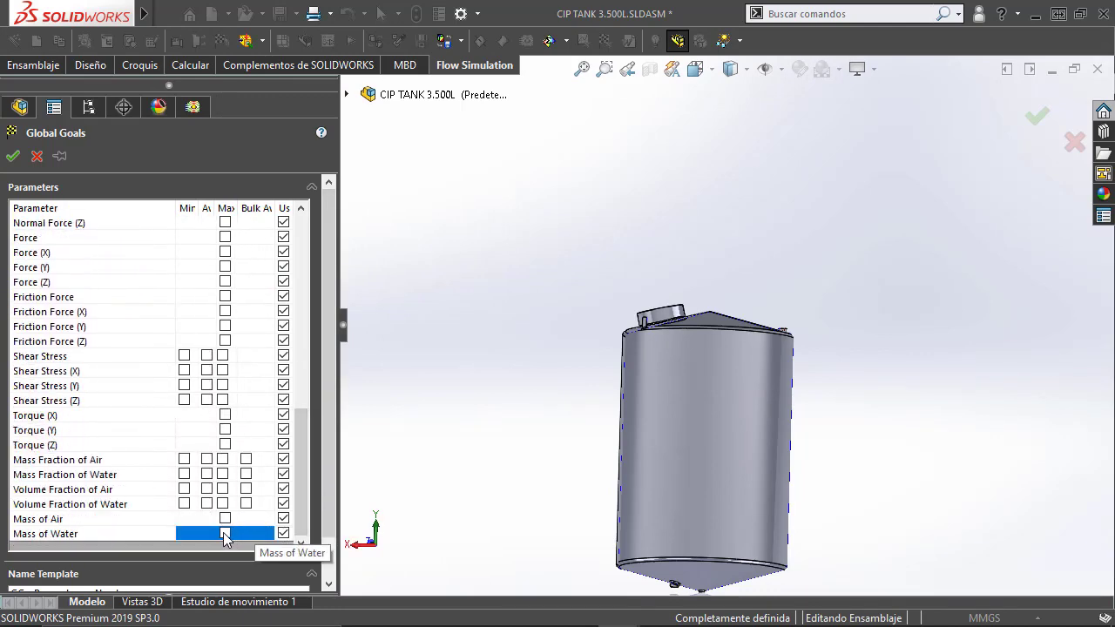
left_click(225, 534)
left_click(224, 520)
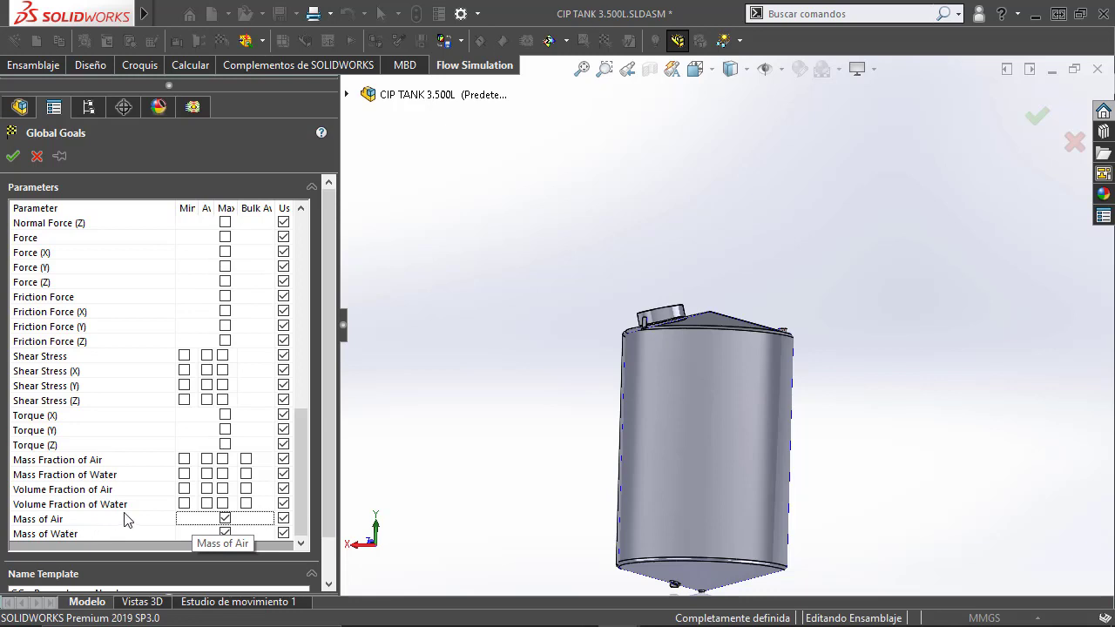
left_click(207, 489)
left_click(207, 474)
left_click(207, 459)
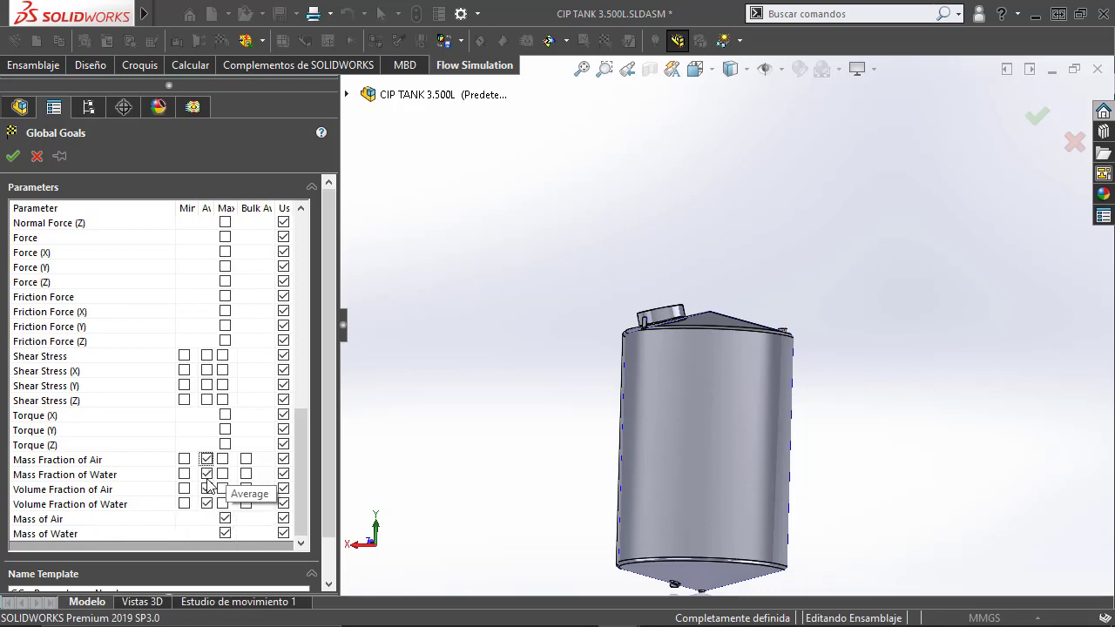
left_click(12, 156)
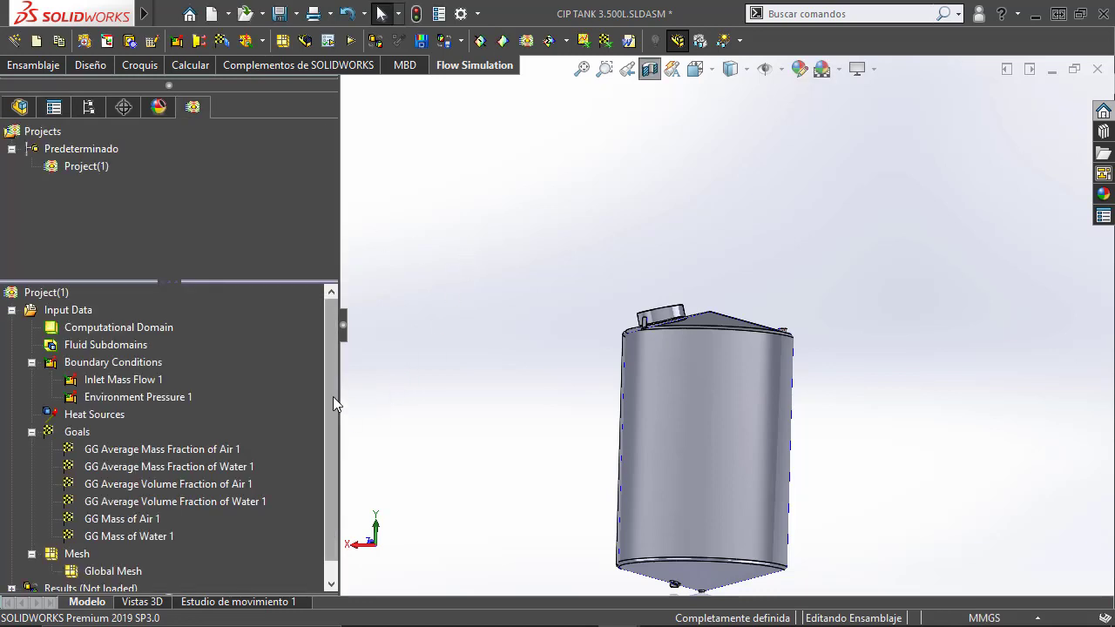
left_click_drag(334, 395, 325, 426)
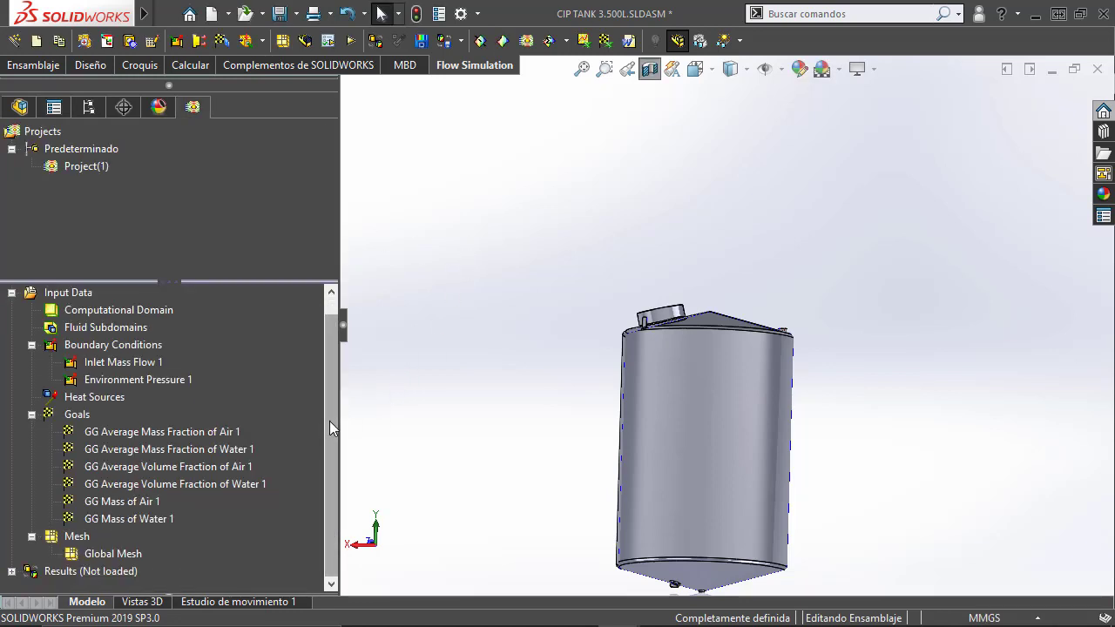
scroll(329, 420, "up", 1)
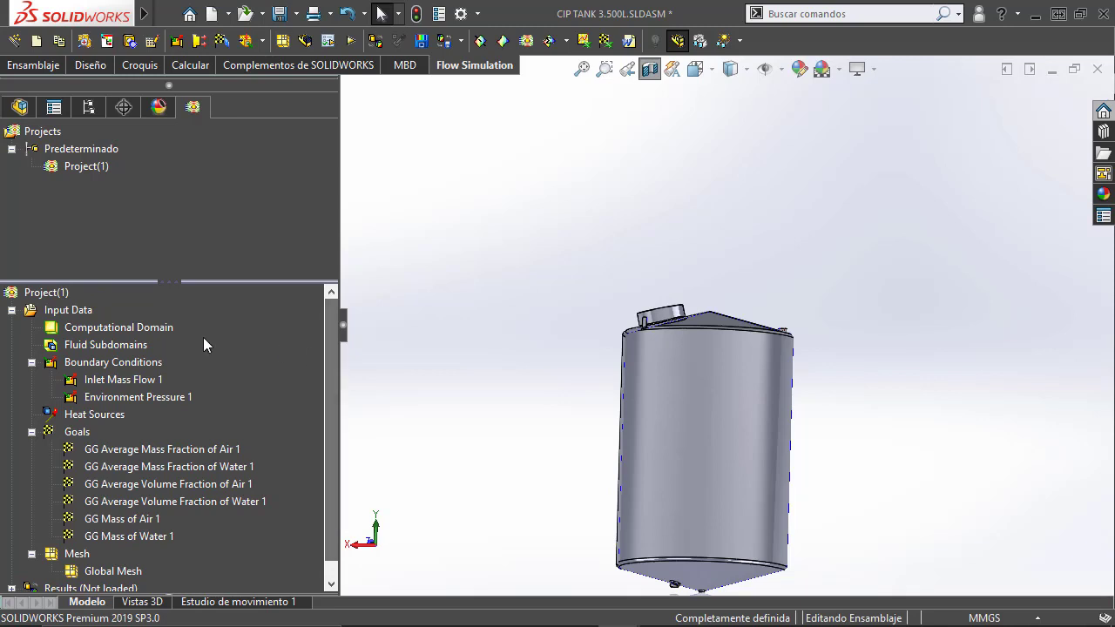
In Calculation Control Options, enable periodic saving of selected parameters for transient results.
right_click(61, 313)
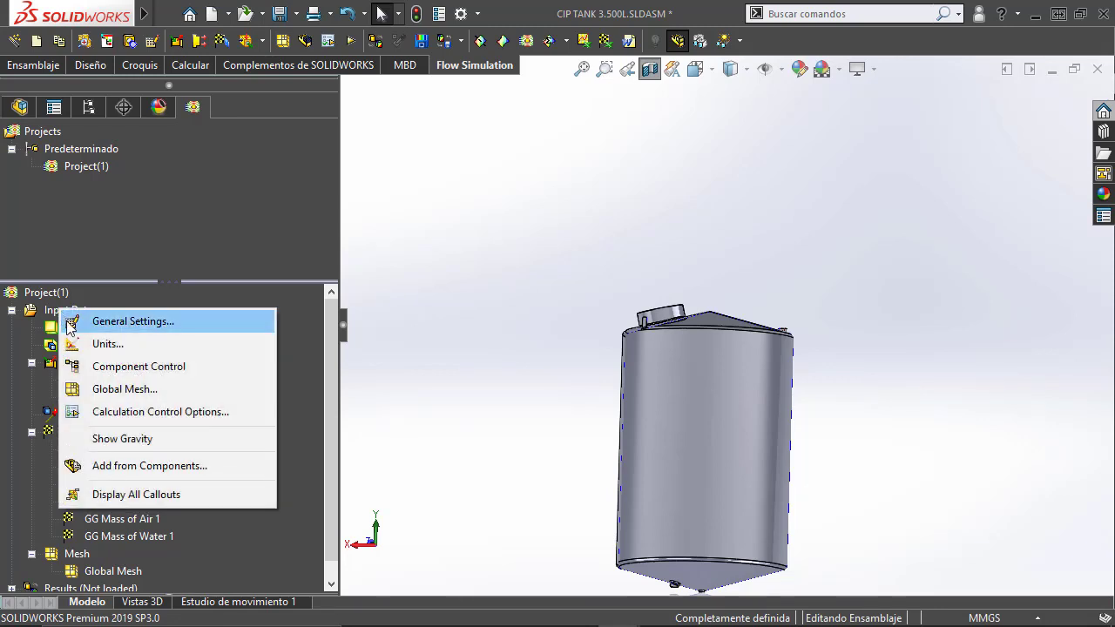
left_click(108, 411)
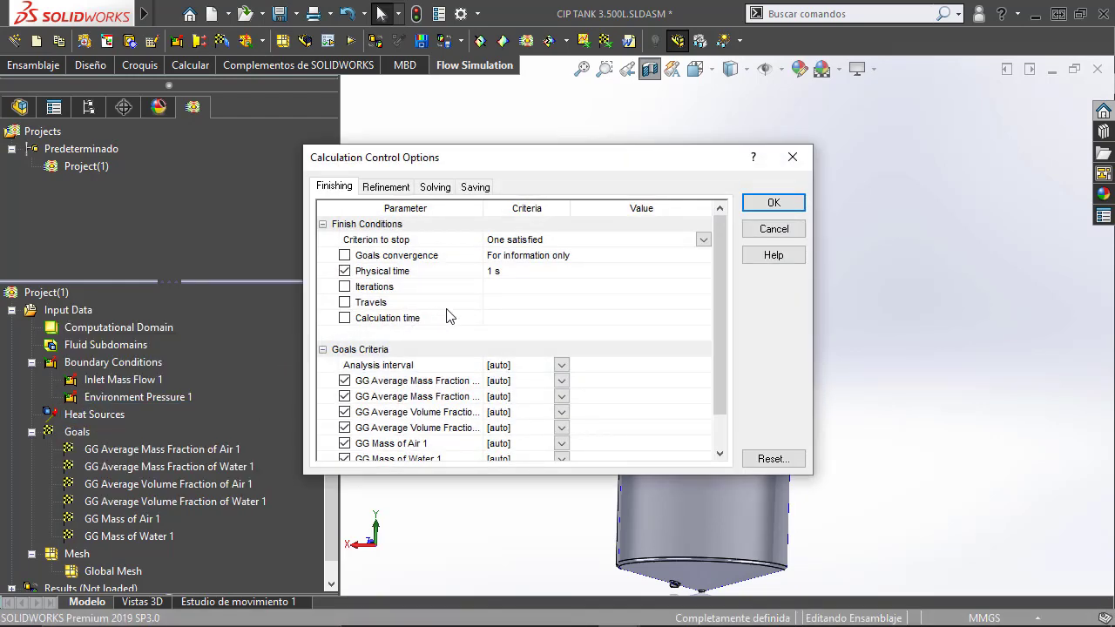
left_click(491, 271)
left_click(393, 190)
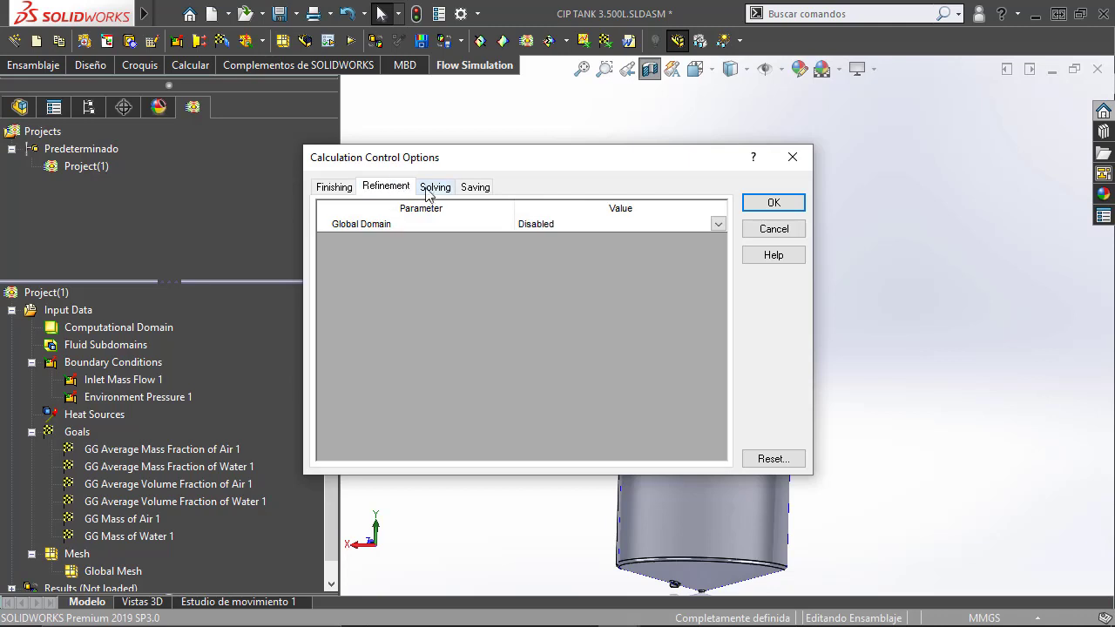
left_click(438, 189)
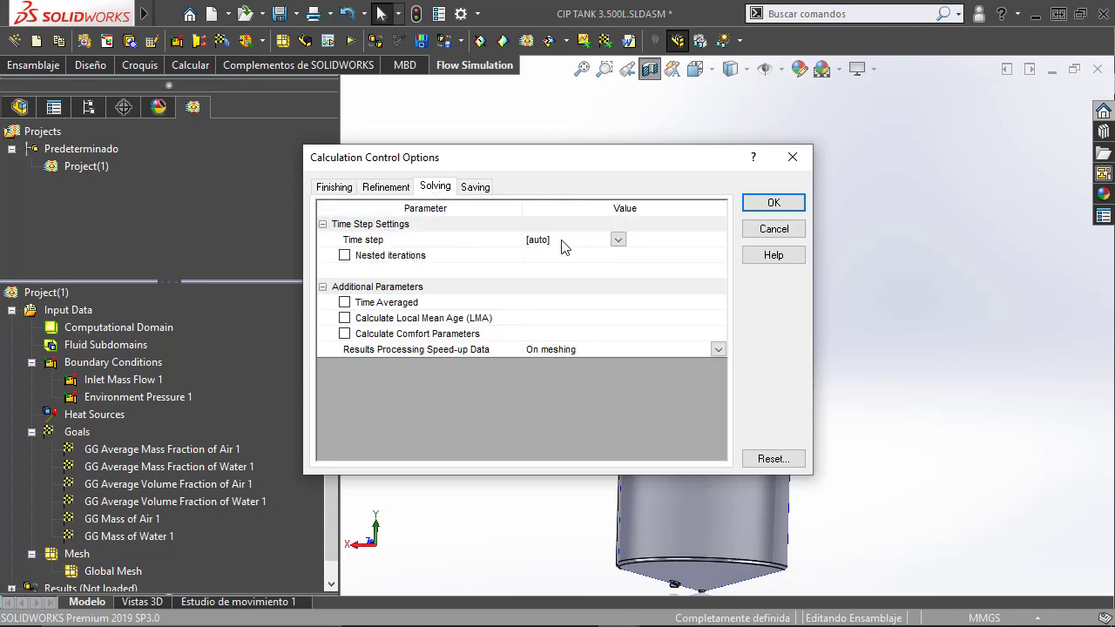
left_click(475, 189)
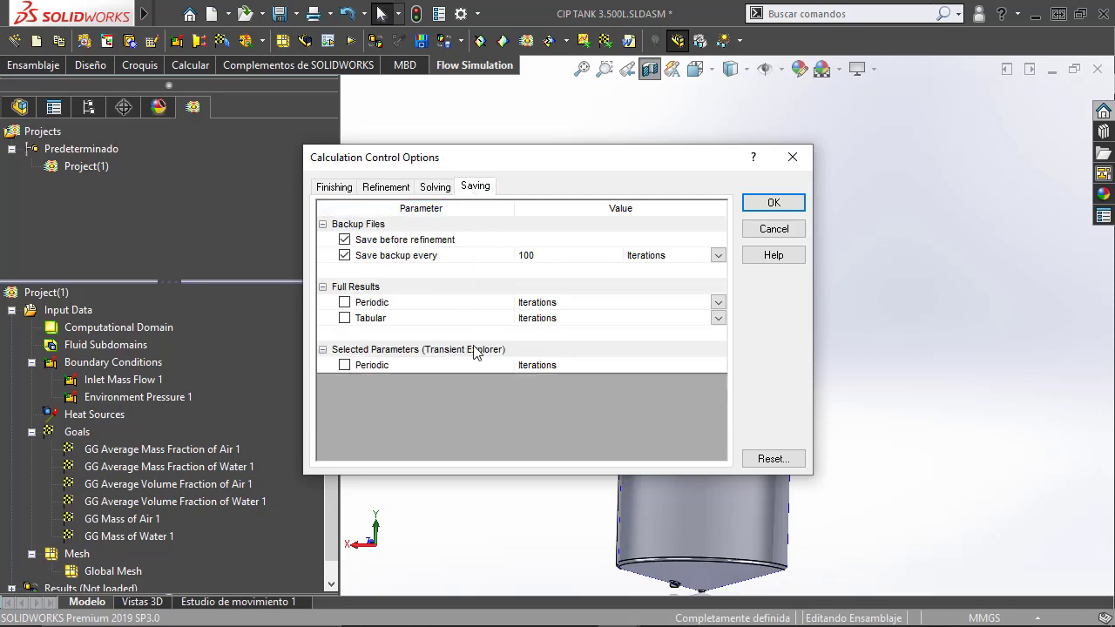
left_click(345, 365)
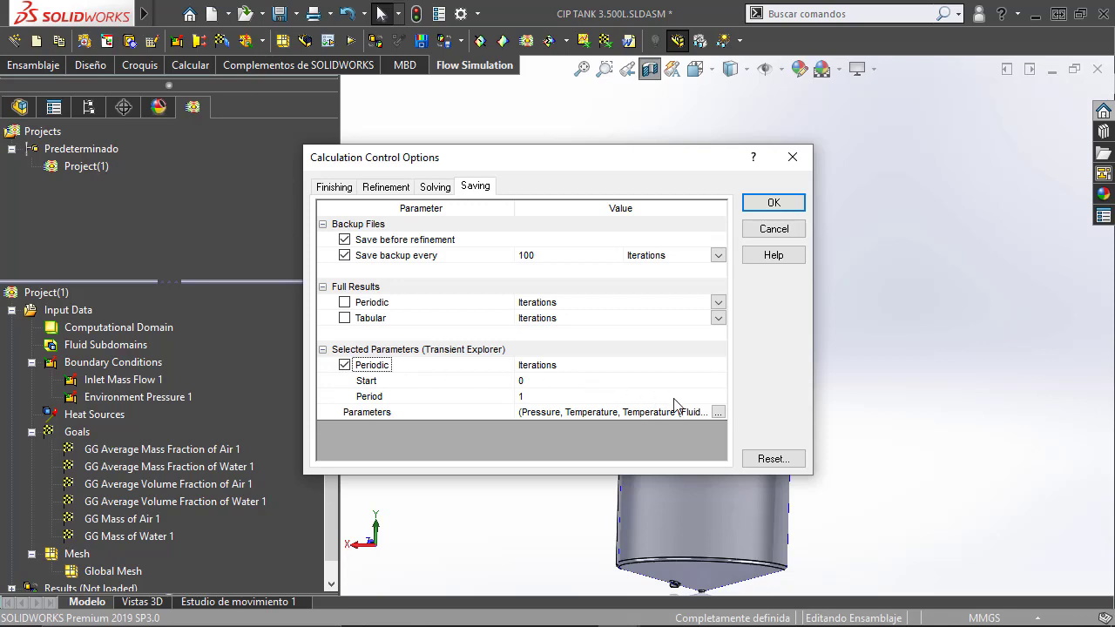
Save Mass and Volume Fraction and Immiscible phase of Air and Water, then apply the options.
left_click(717, 412)
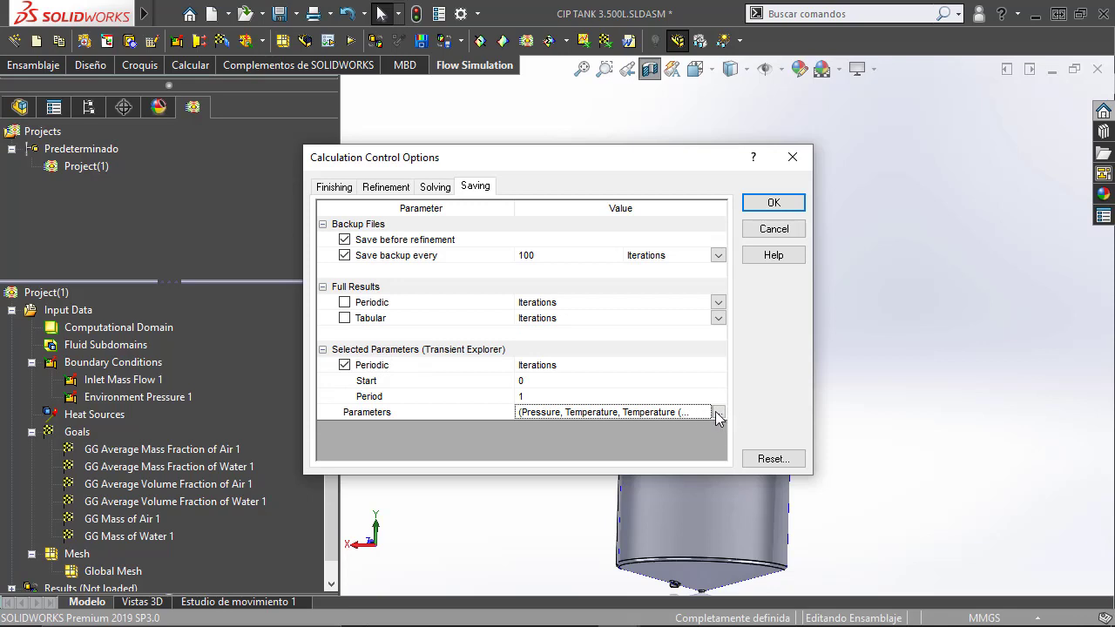
left_click(718, 412)
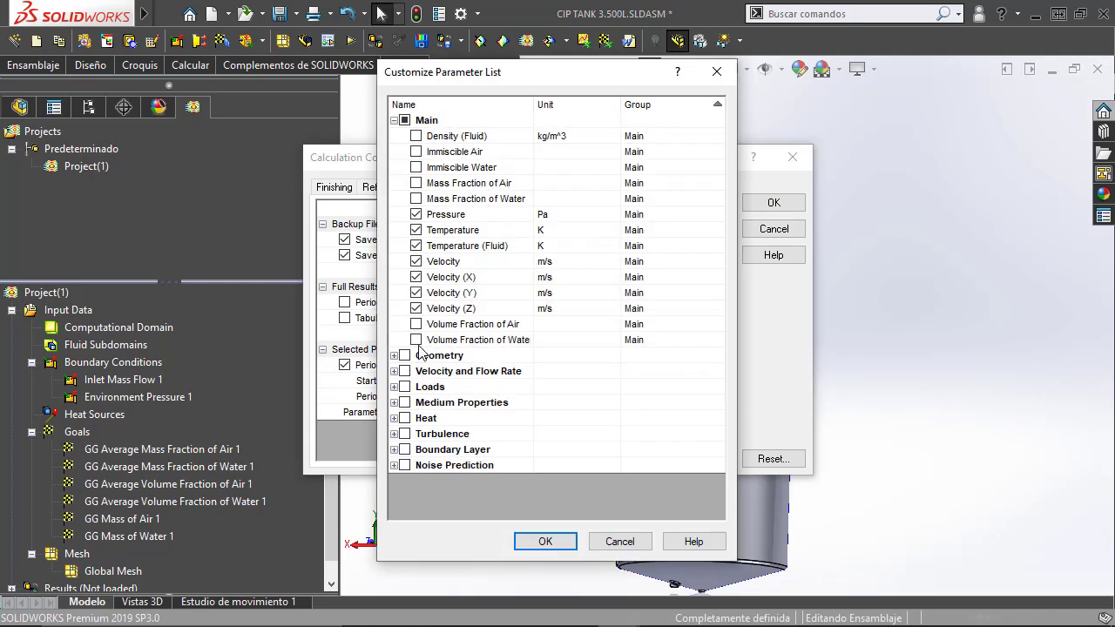
left_click(415, 340)
left_click(416, 324)
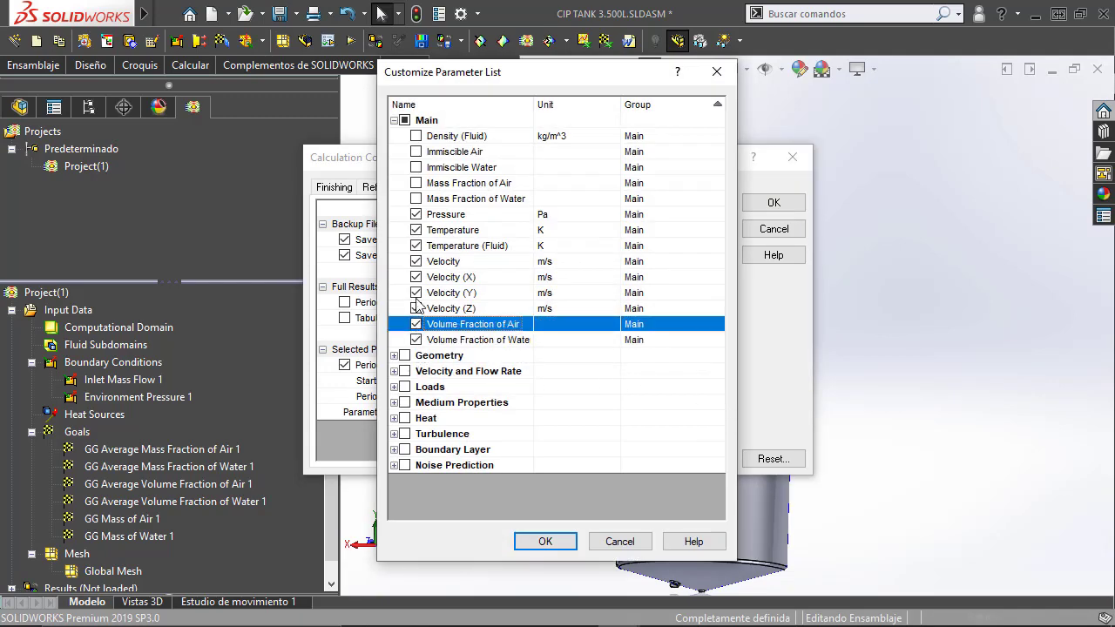
left_click(415, 199)
left_click(416, 183)
left_click(416, 167)
left_click(416, 152)
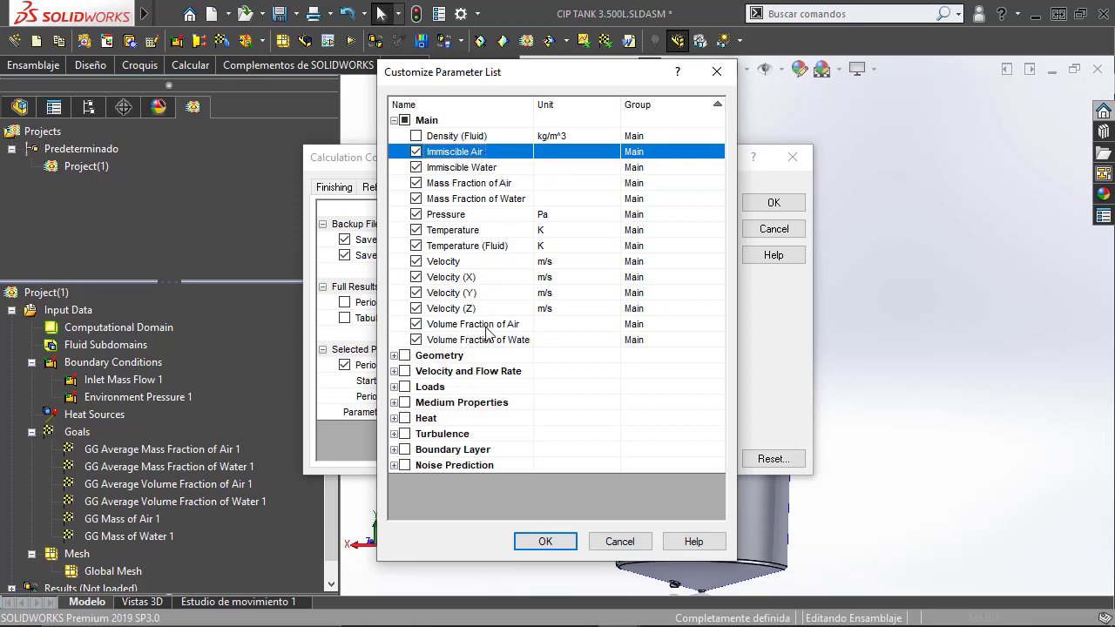
left_click(546, 549)
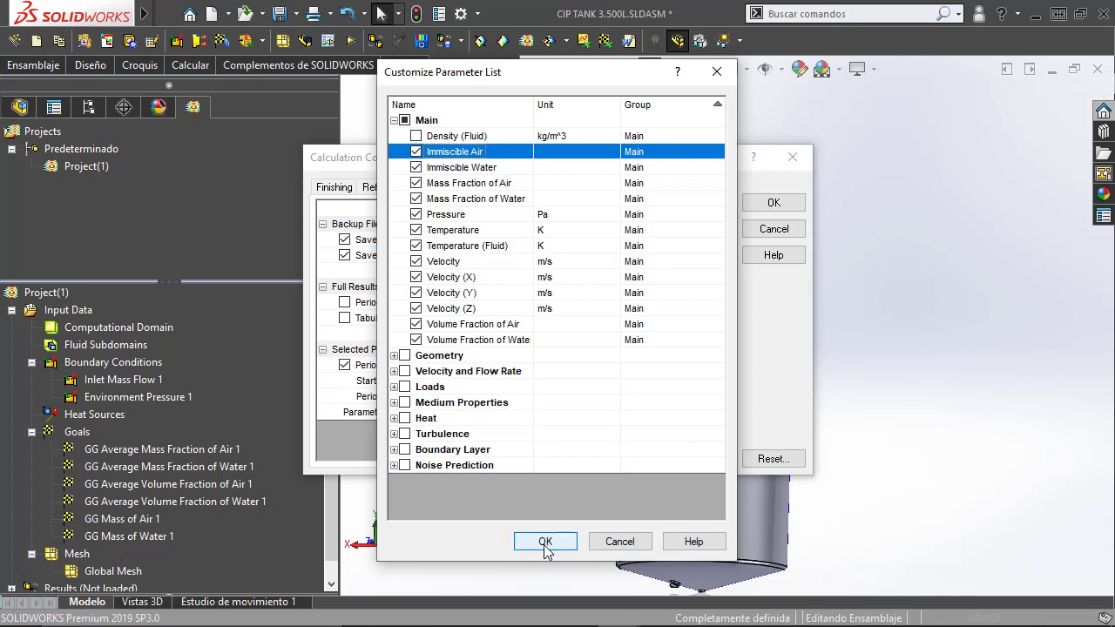
left_click(545, 549)
left_click(770, 203)
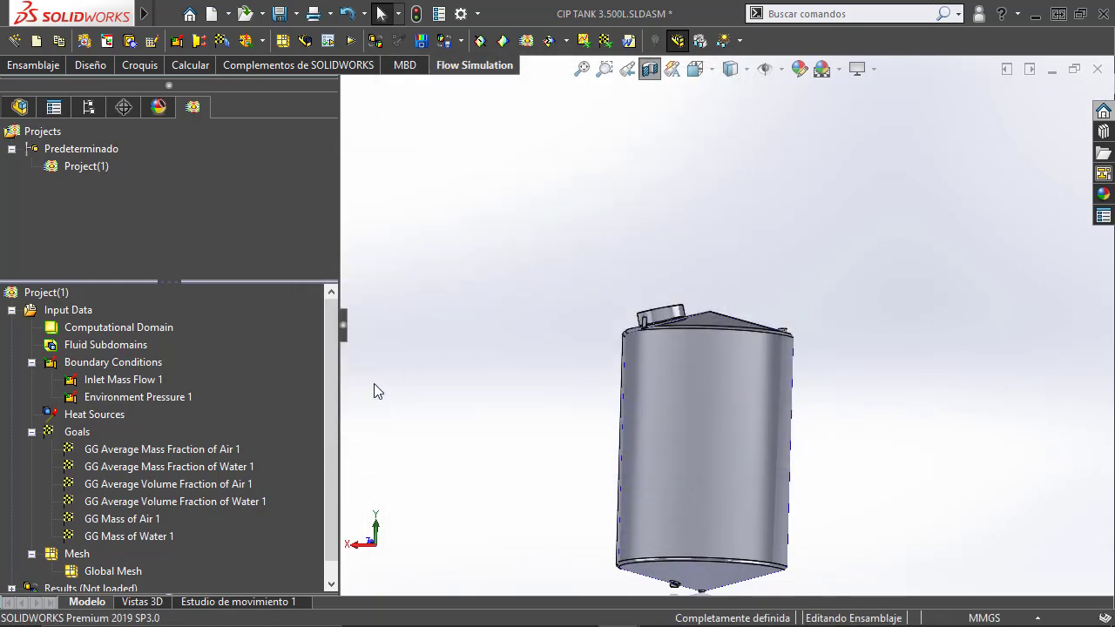
View the tank head-on, enlarged and centred, and resize the tree panel to show the whole project.
scroll(333, 388, "down", 1)
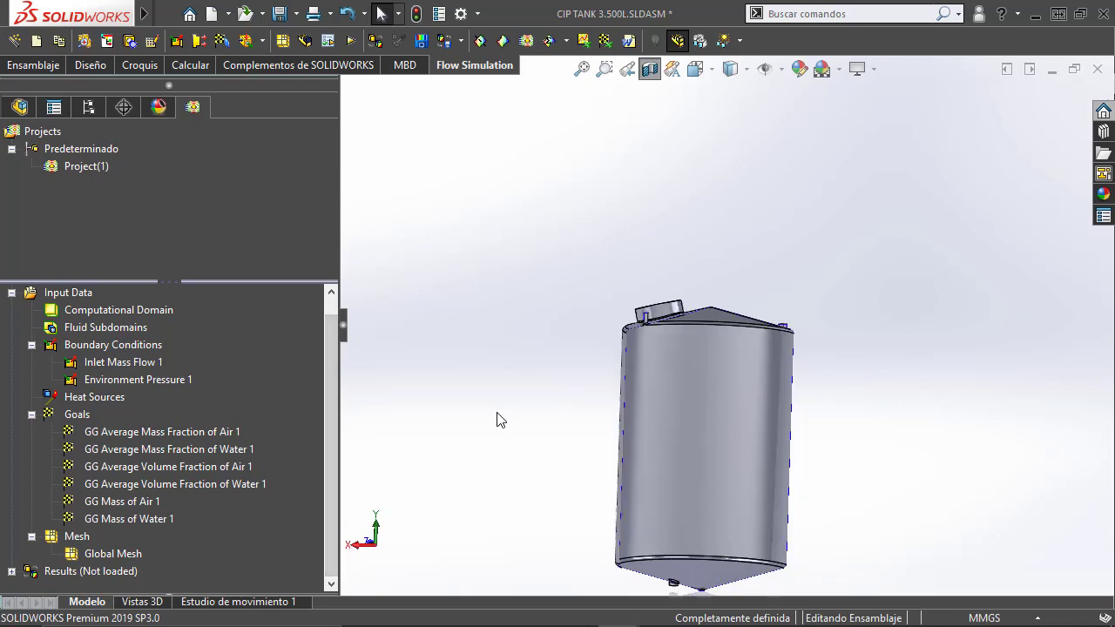
key("ctrl+1")
key("ctrl+2")
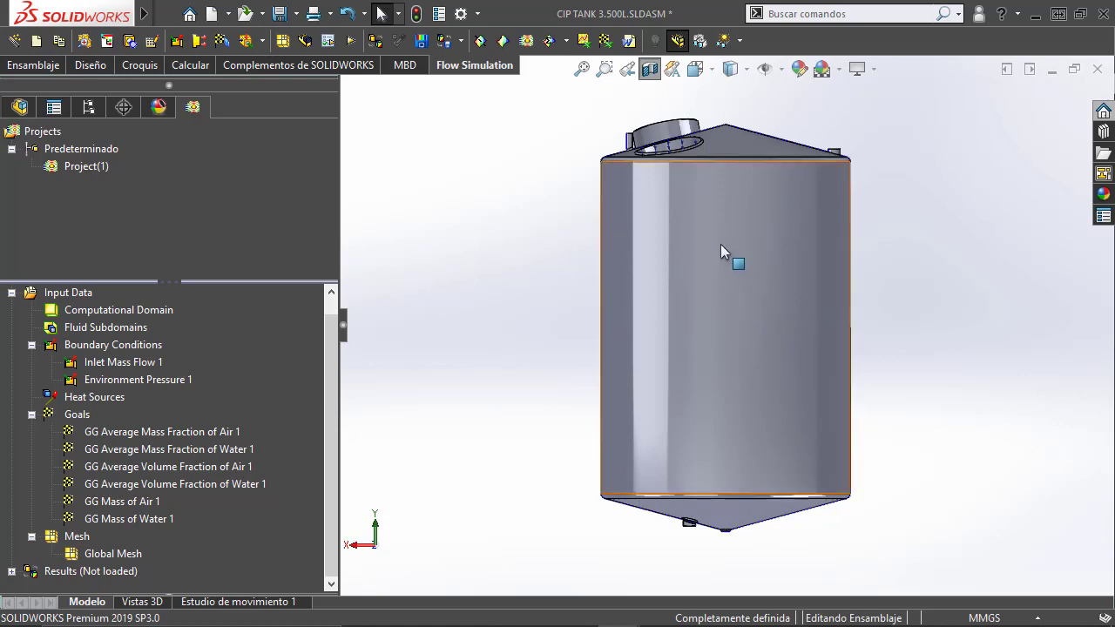
scroll(716, 239, "down", 2)
middle_click_drag(716, 239, 616, 208, "ctrl")
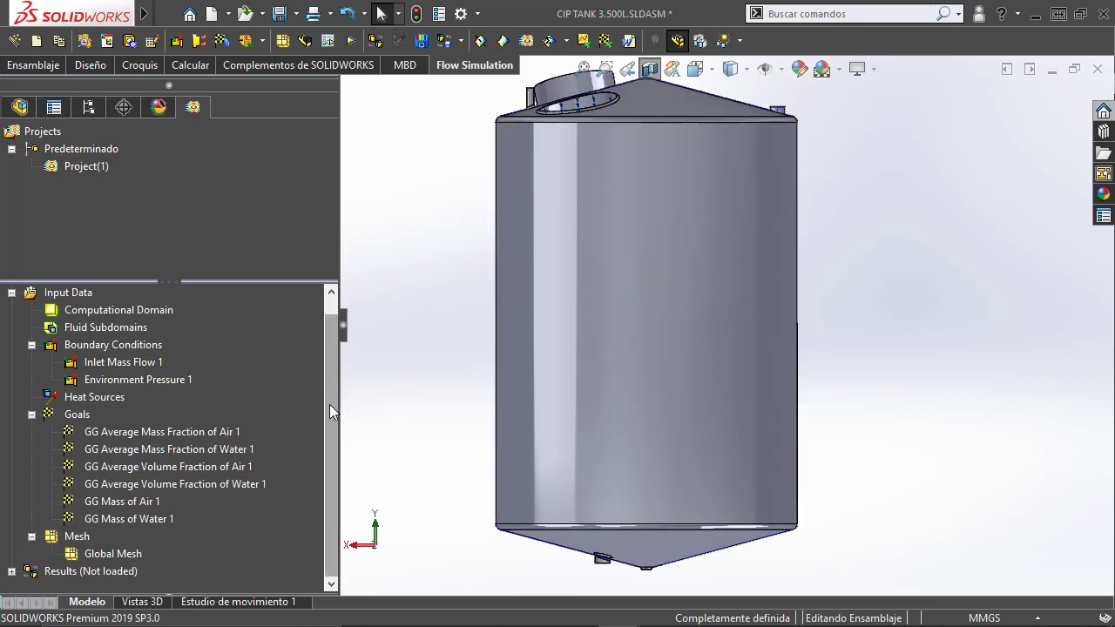
left_click_drag(329, 404, 331, 363)
left_click_drag(196, 282, 197, 231)
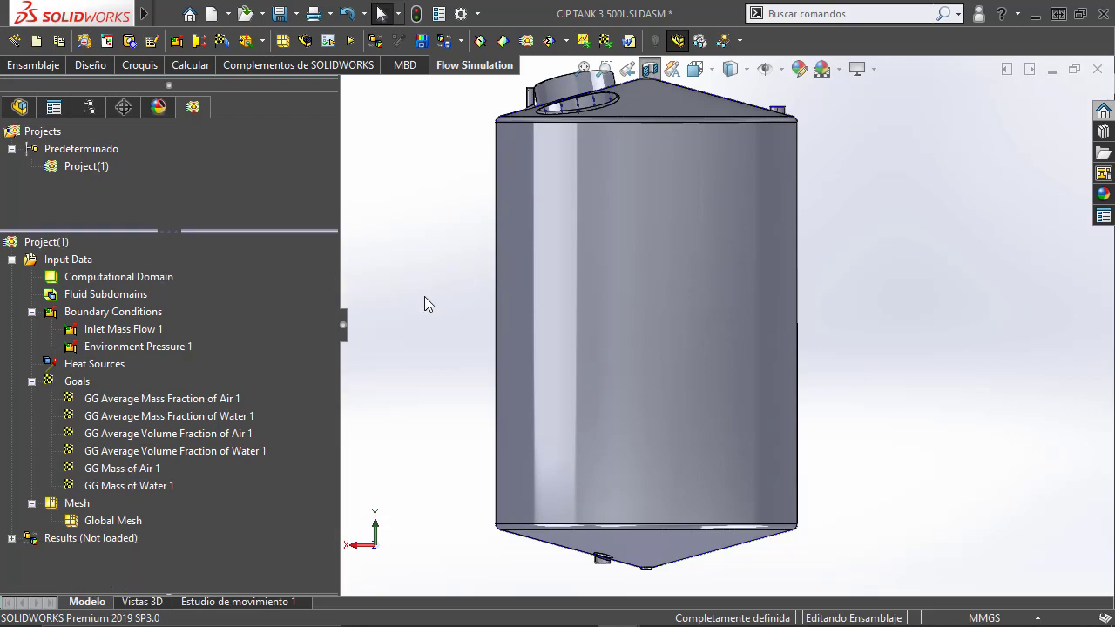
Run a new calculation of Project(1) with Load results checked.
right_click(49, 246)
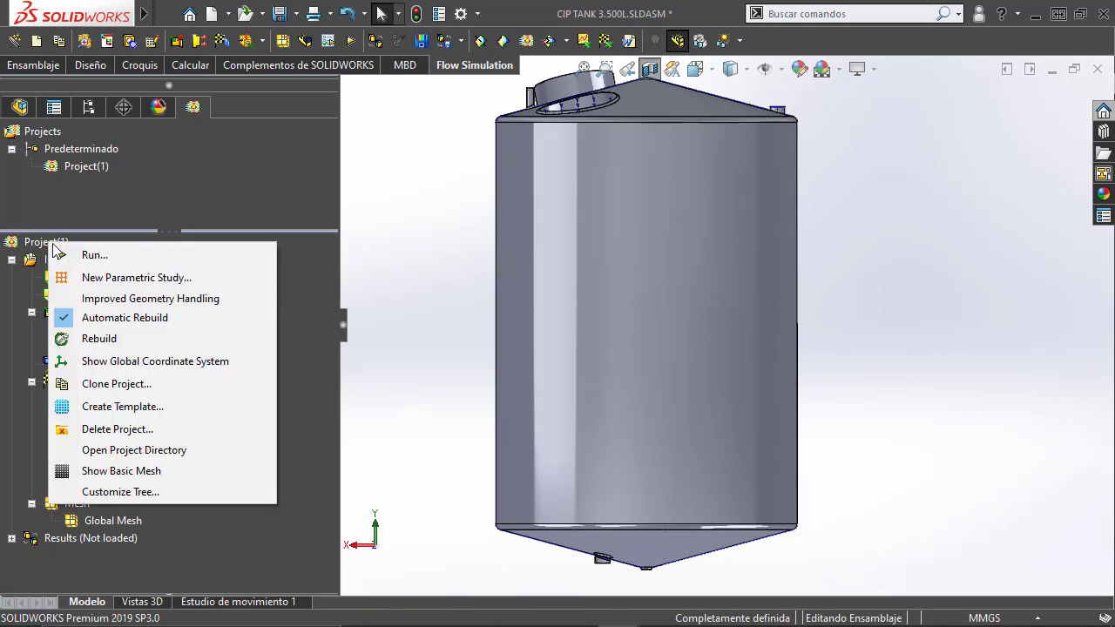
left_click(78, 254)
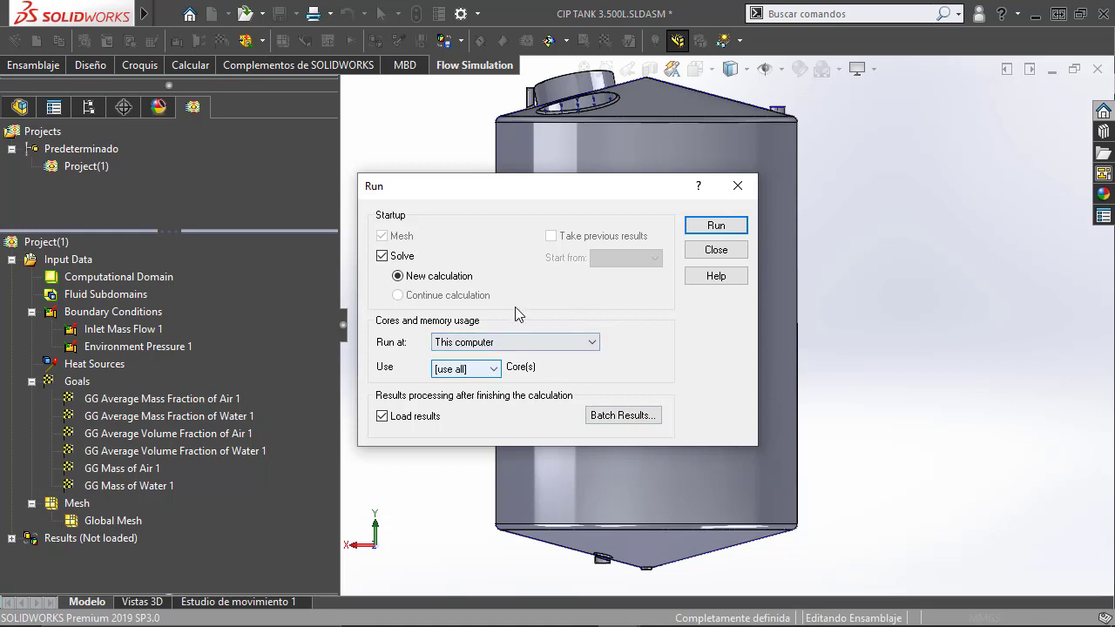
left_click(729, 228)
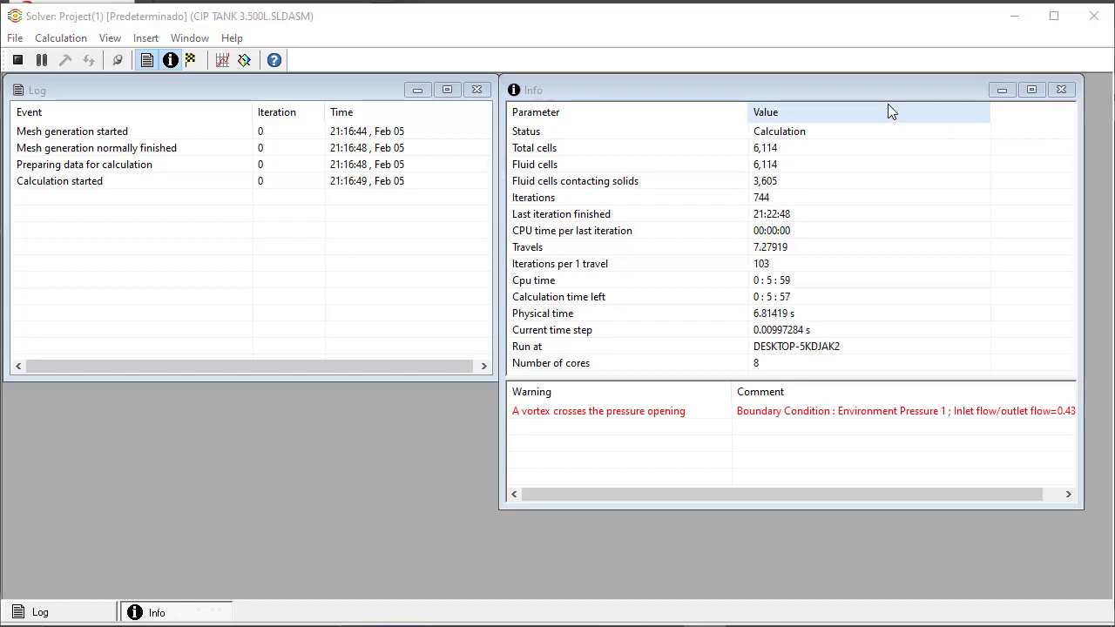
Stop the running solver calculation at iteration 782, about 7.20 s physical time.
left_click(838, 32)
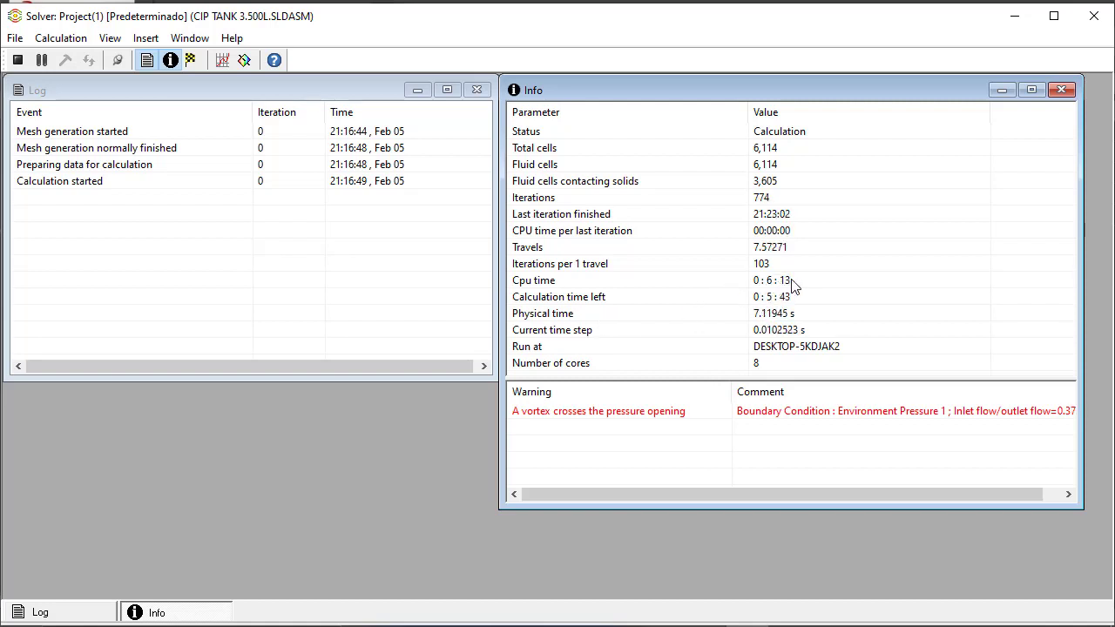
left_click(1089, 18)
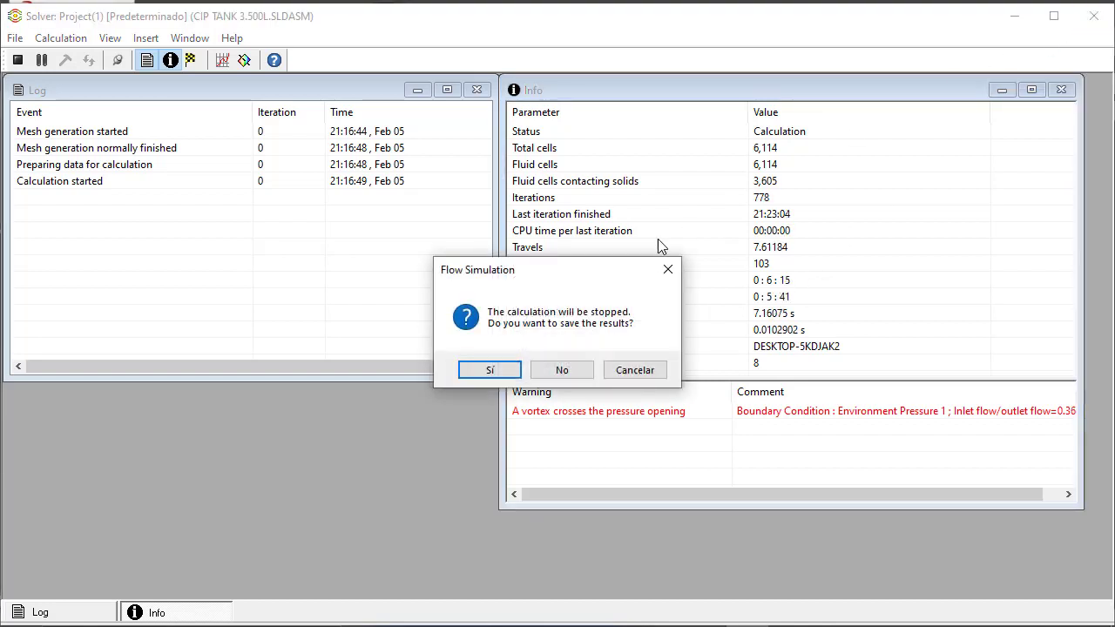
Keep the partial results up to 7.244 s and bring up the Project(1) actions.
left_click(494, 372)
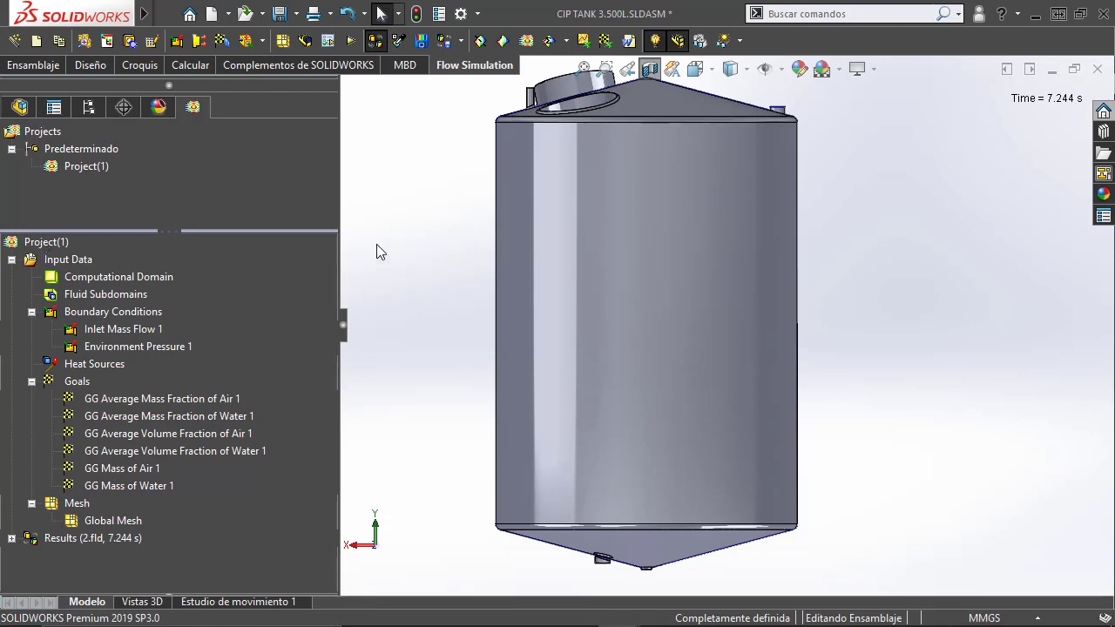
right_click(38, 244)
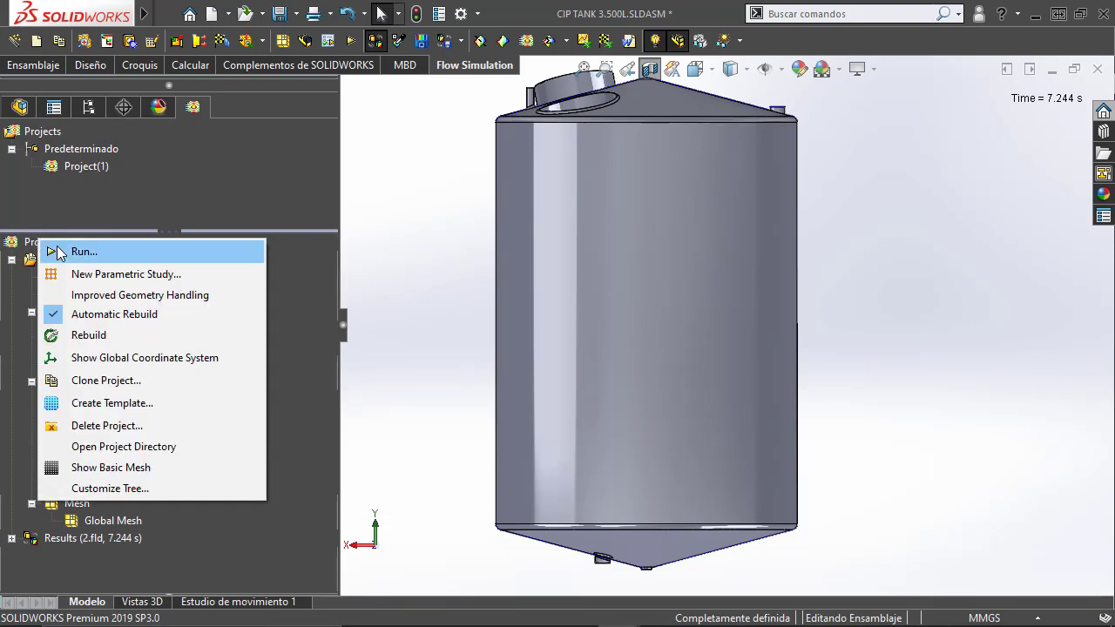
left_click(79, 249)
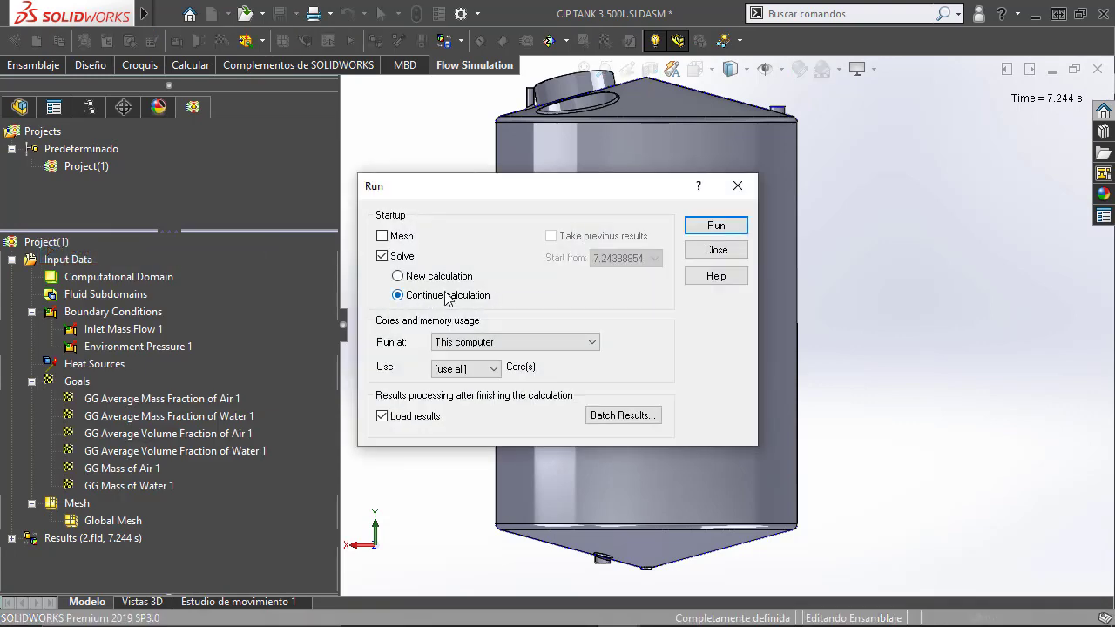
left_click(716, 251)
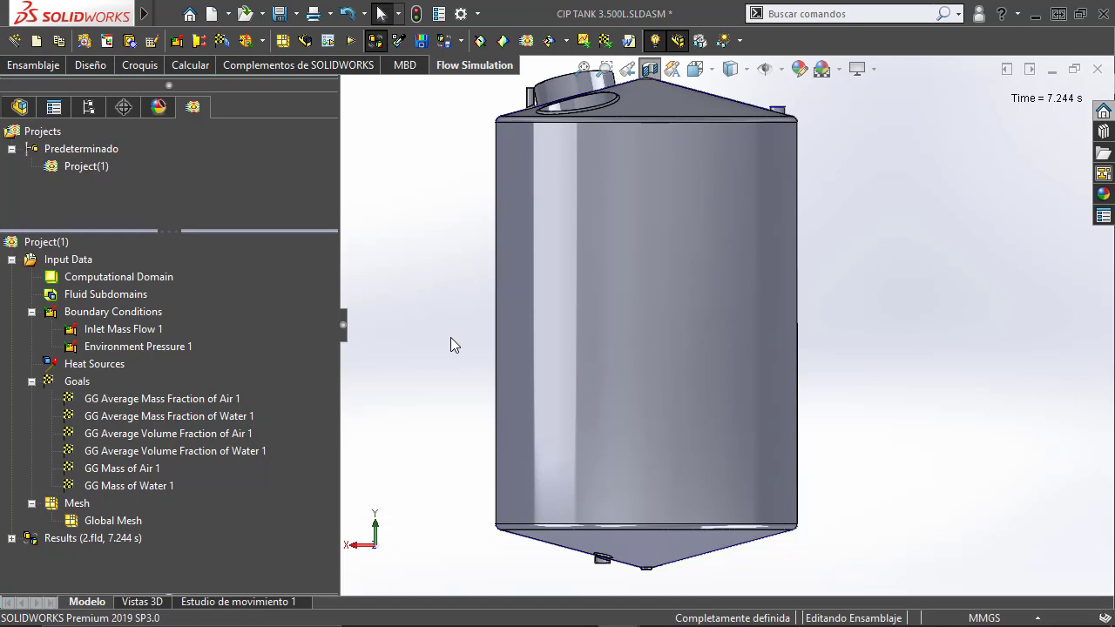
Hide the Cavidad<1> component in the FeatureManager design tree.
key("z")
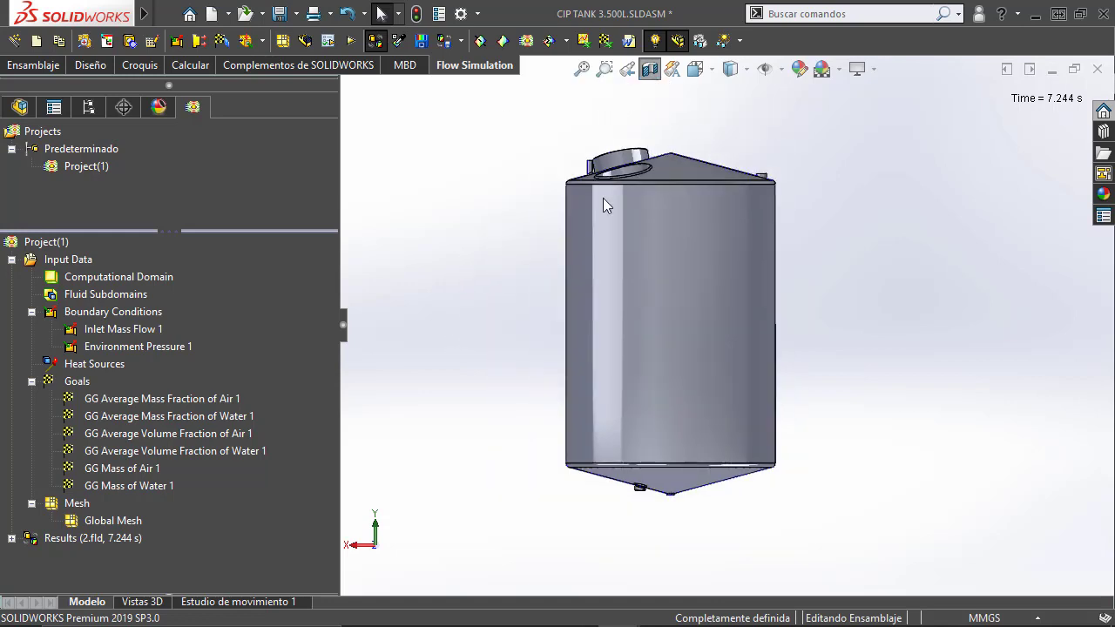
key("shift+z")
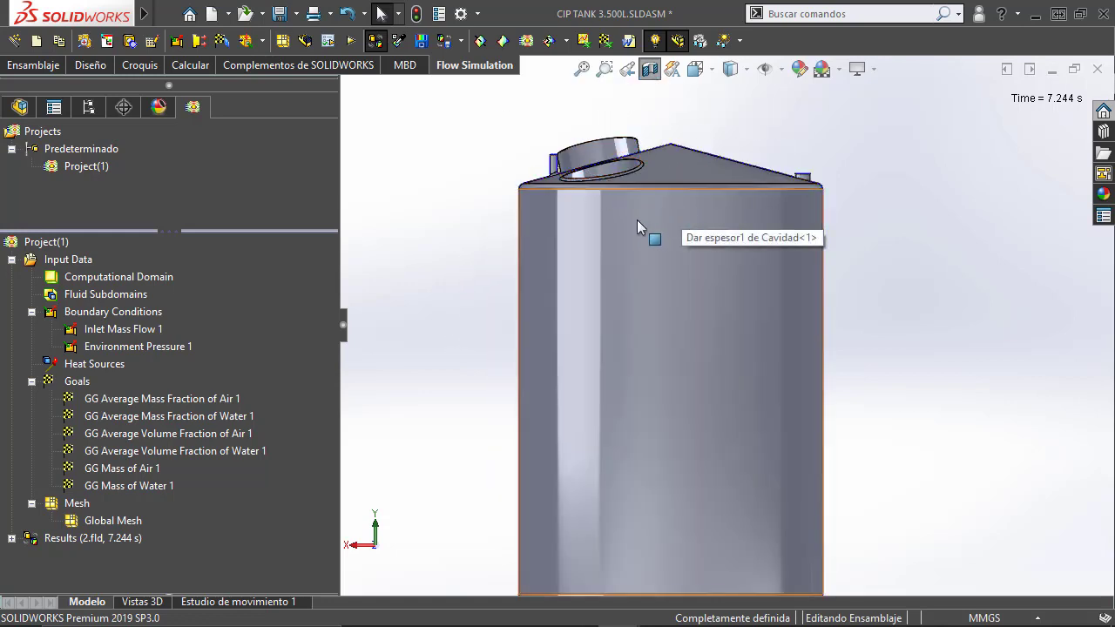
middle_click_drag(637, 227, 635, 286)
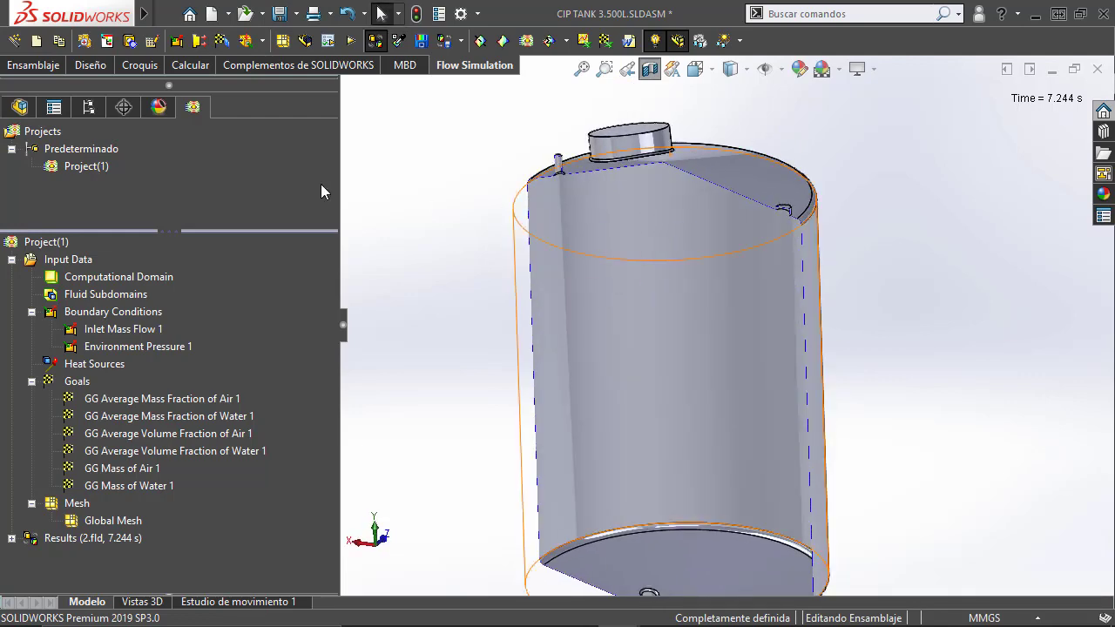
left_click(21, 109)
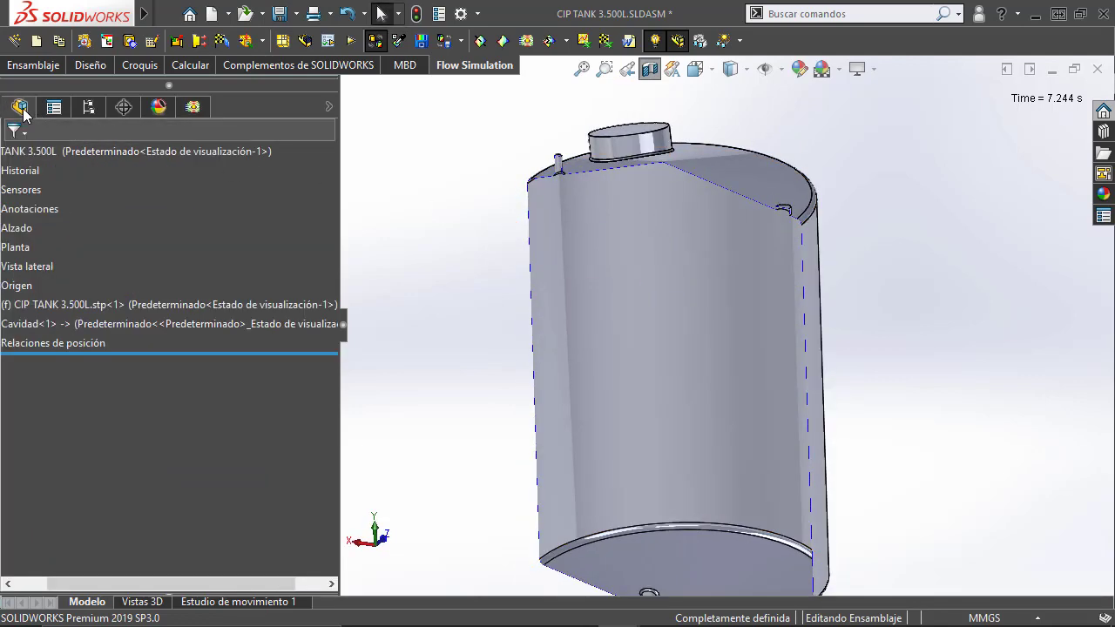
left_click(58, 323)
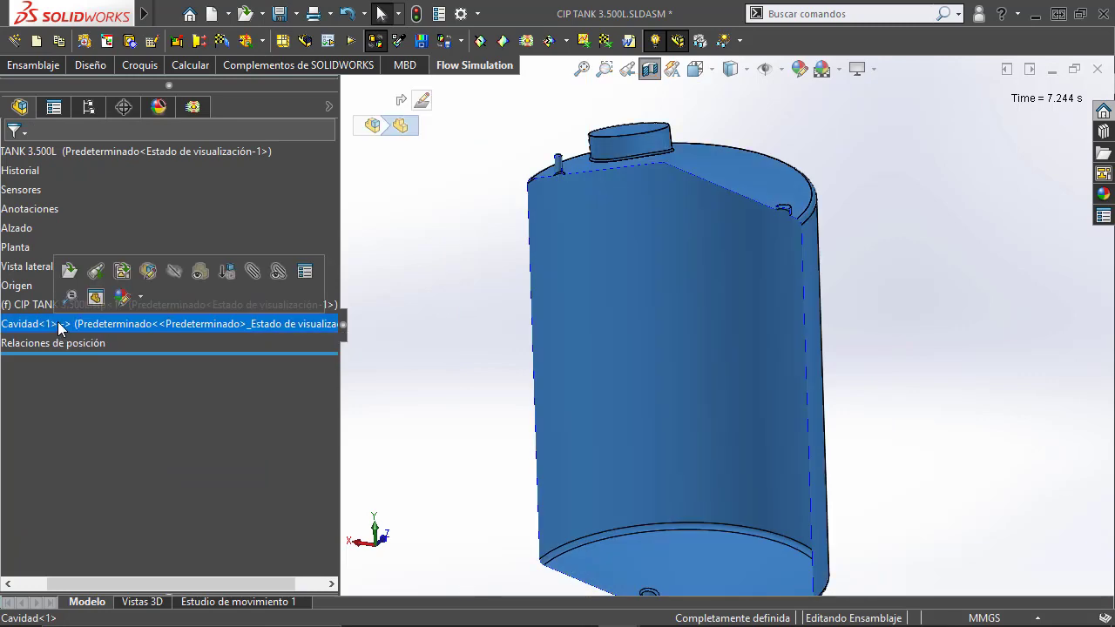
left_click(172, 273)
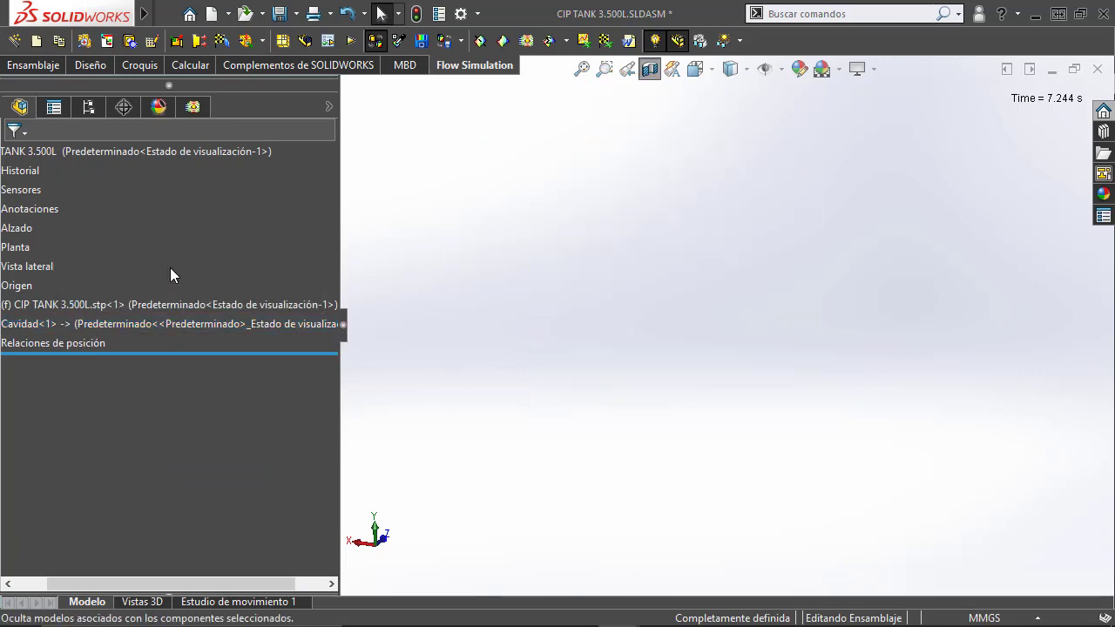
Make the CIP TANK 3.500L.stp shell opaque and fit the whole tank in view.
left_click(152, 303)
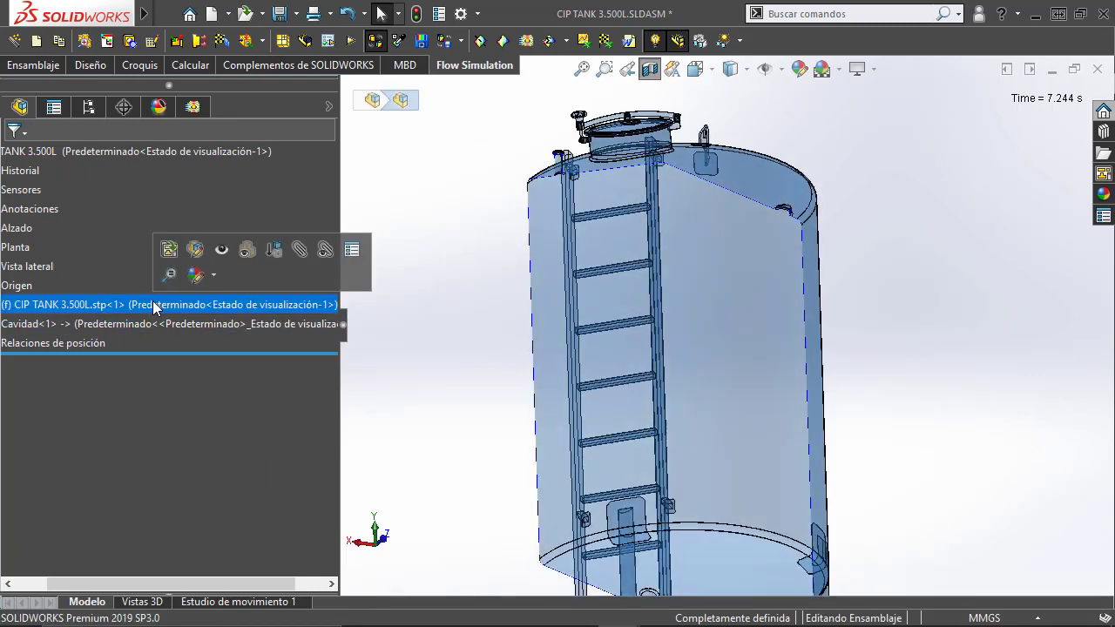
left_click(223, 250)
left_click(417, 255)
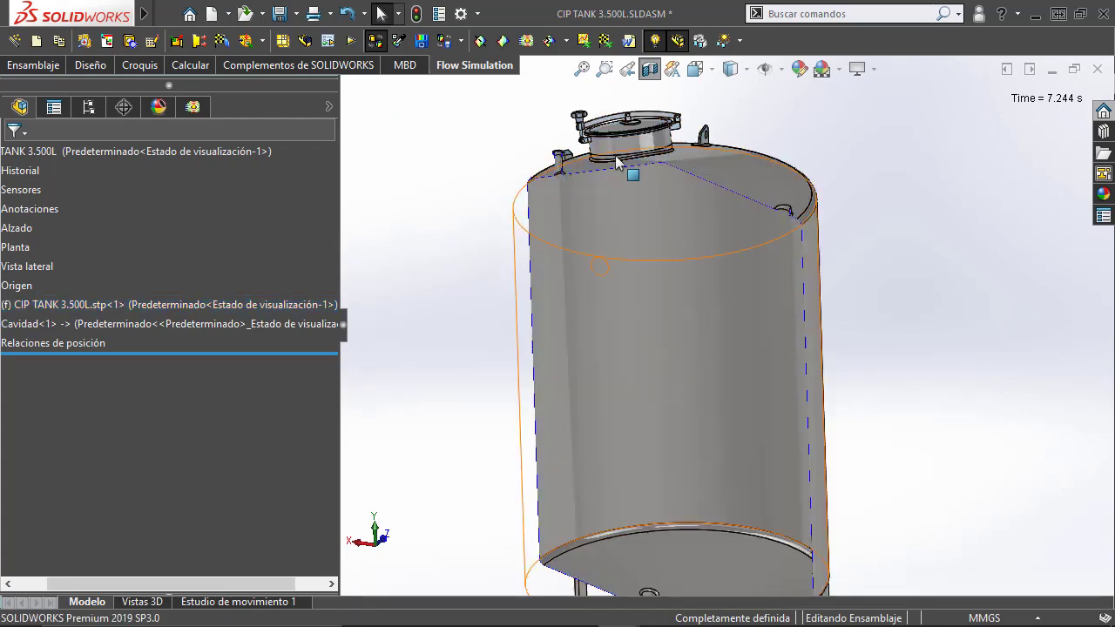
mouse_move(477, 259)
middle_mouse_down()
mouse_move(612, 263)
mouse_move(475, 269)
middle_mouse_up()
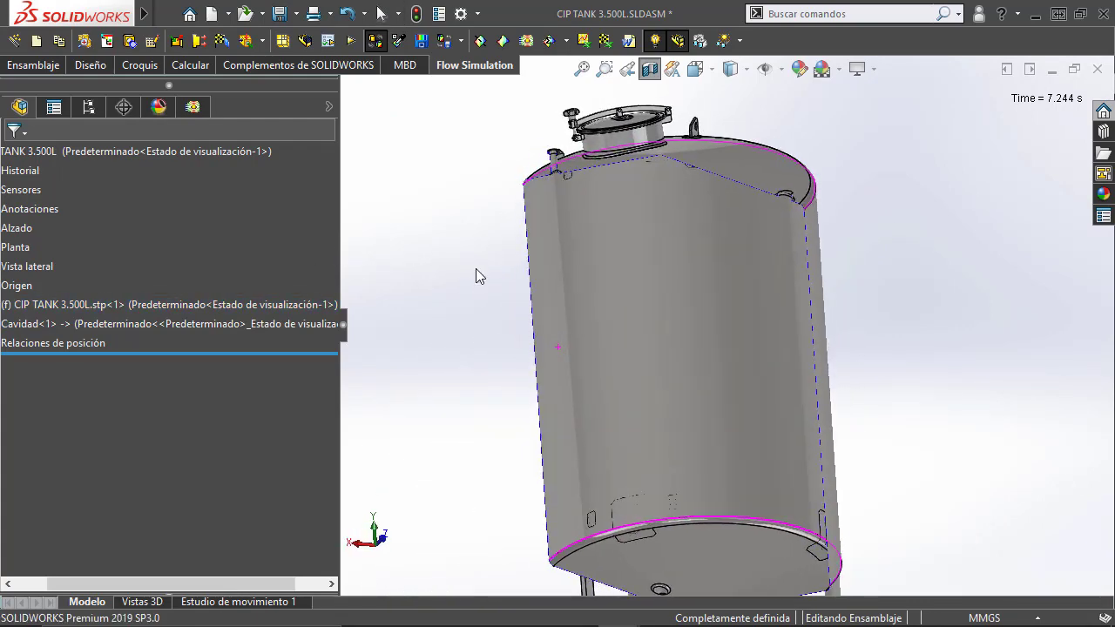
key("f")
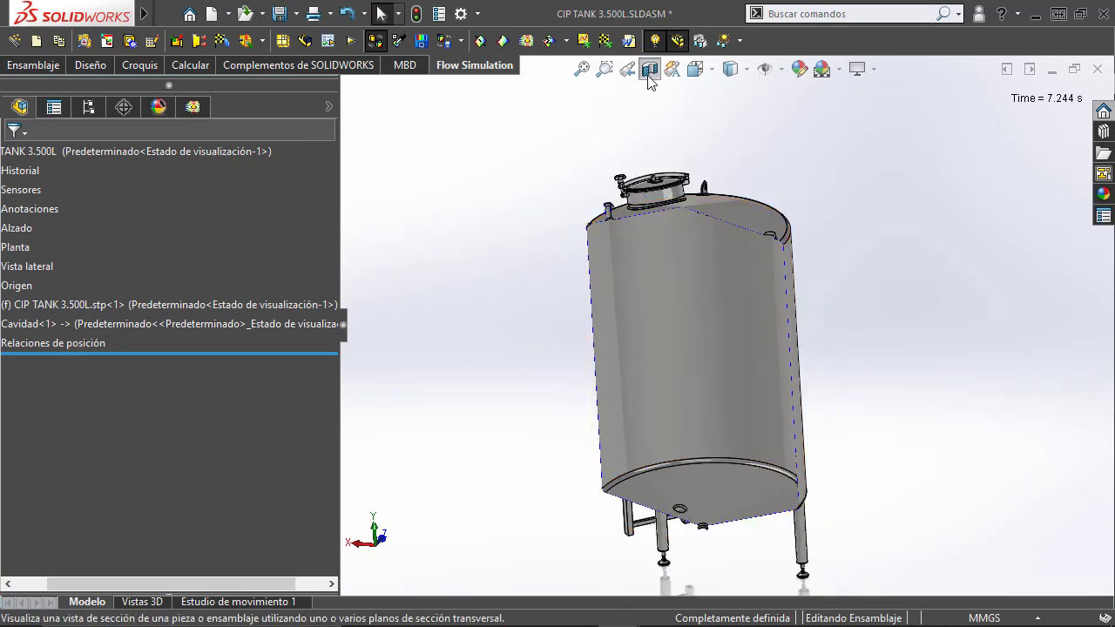
left_click(192, 107)
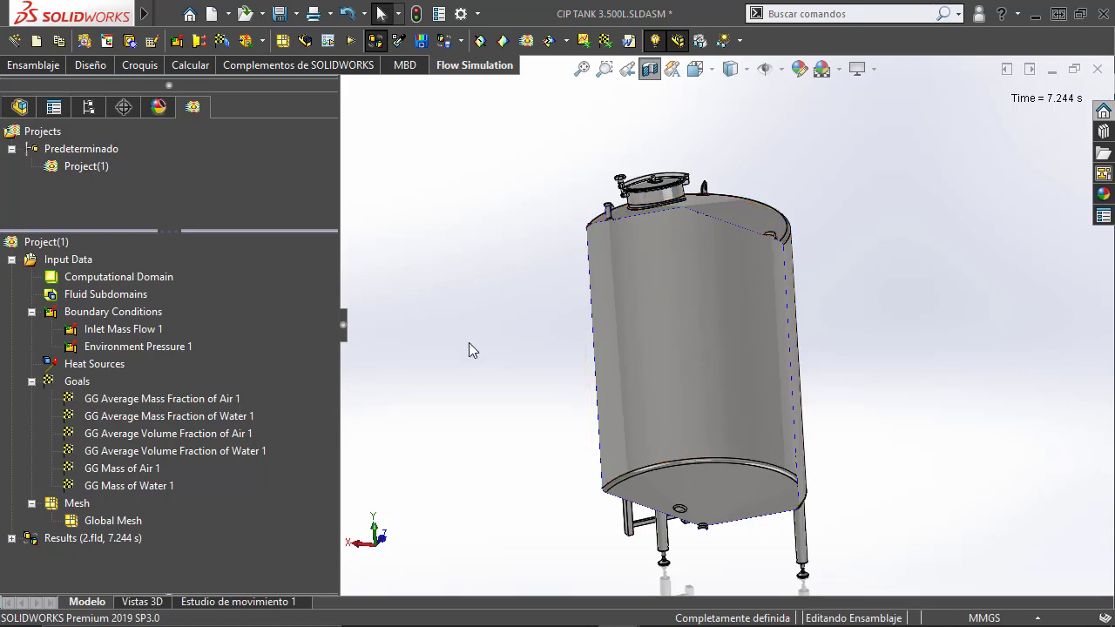
Open the Transient Explorer for the loaded 0–7.244 s results.
left_click(13, 538)
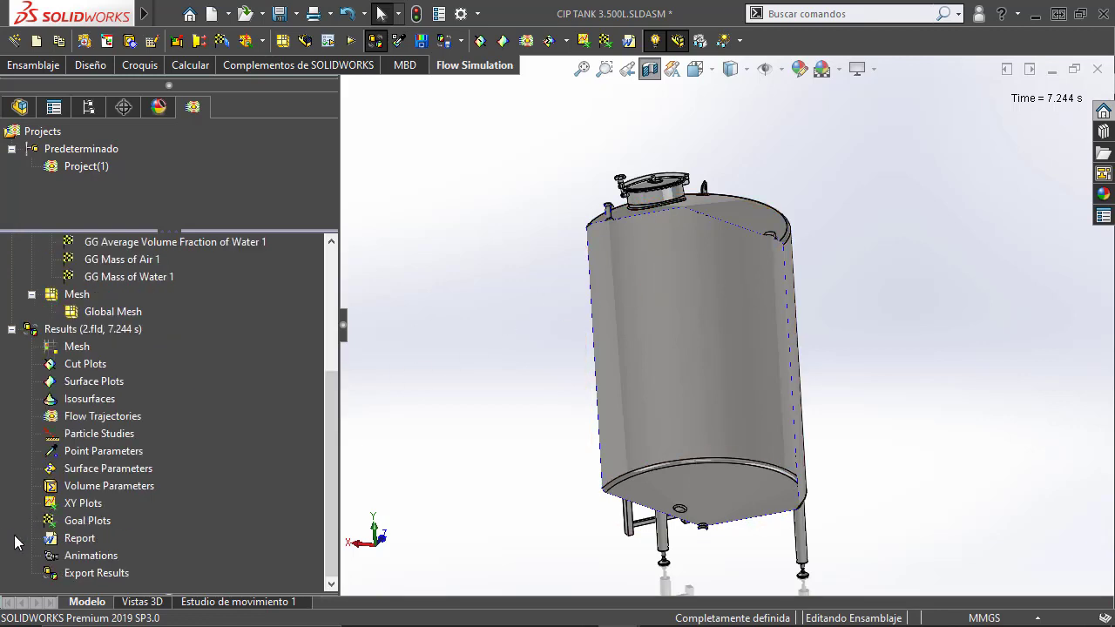
right_click(94, 328)
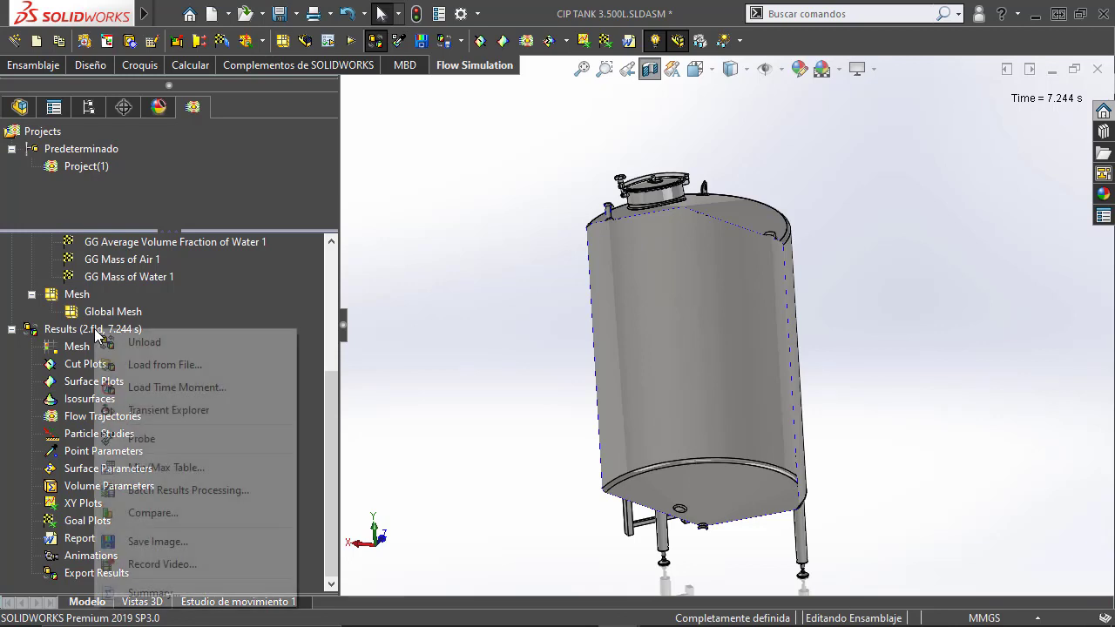
left_click(131, 412)
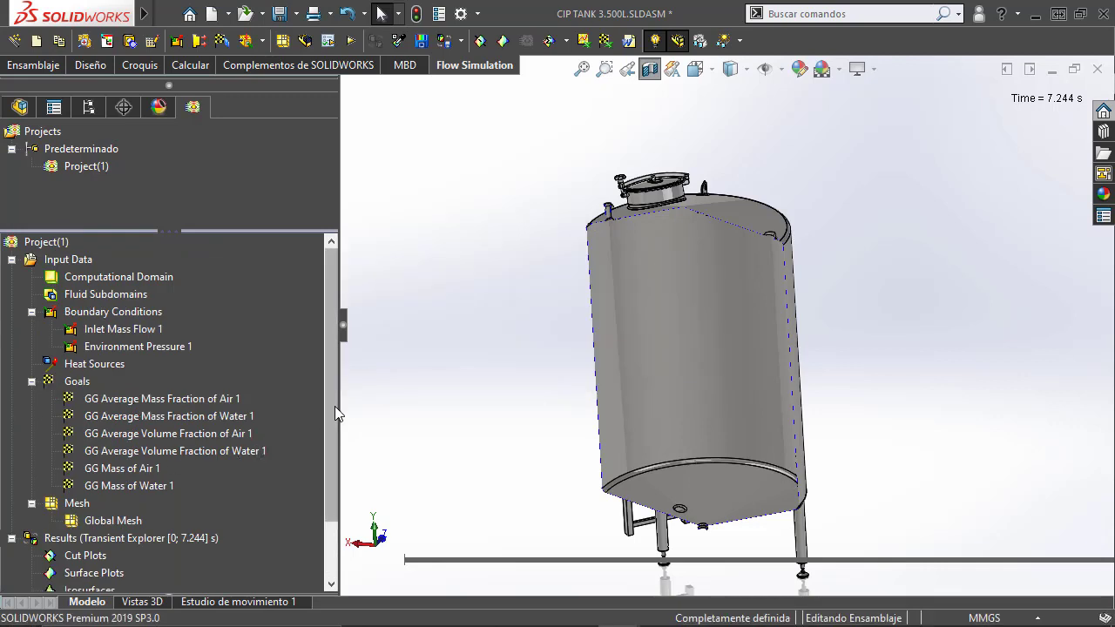
left_click_drag(331, 390, 332, 509)
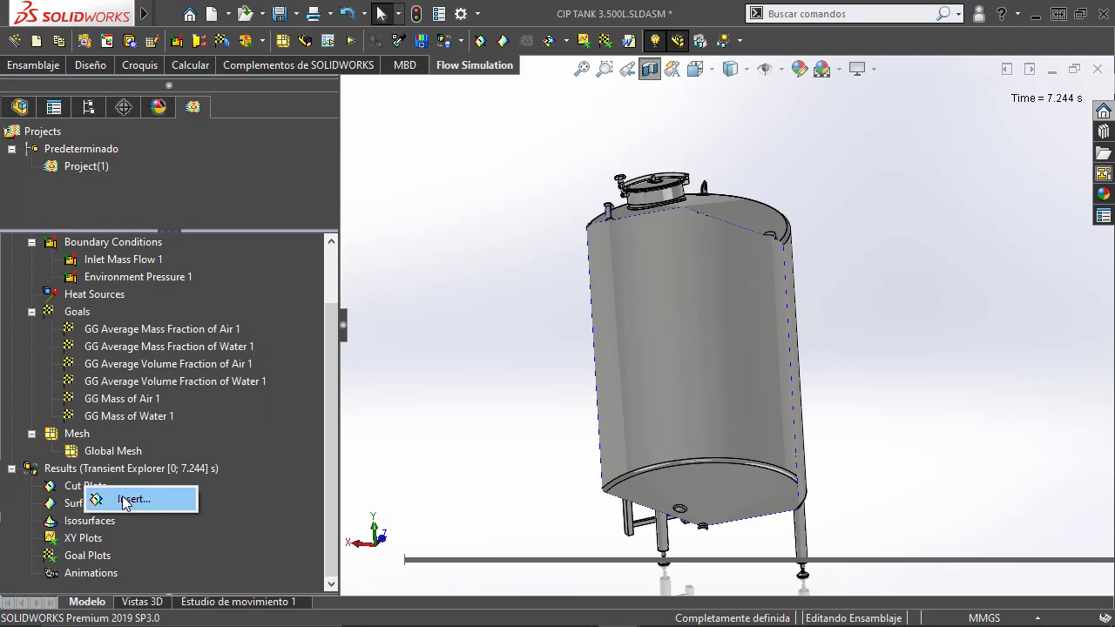
Insert a Mass Fraction of Water contour cut plot on Alzado, turned to face the viewer.
left_click(130, 492)
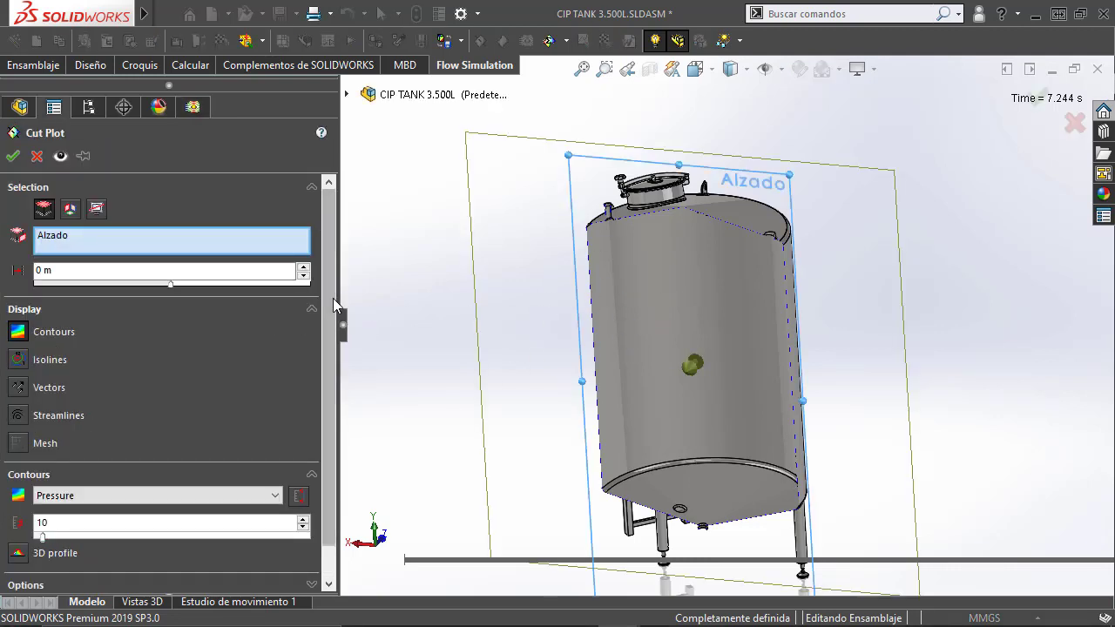
scroll(327, 348, "down", 1)
left_click(245, 460)
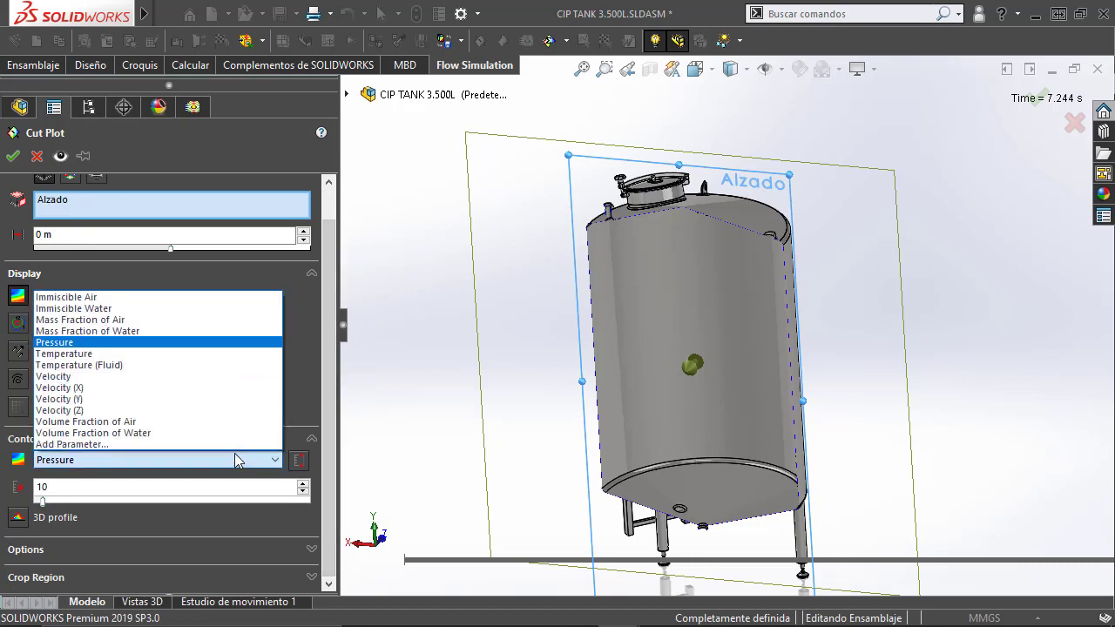
left_click(131, 332)
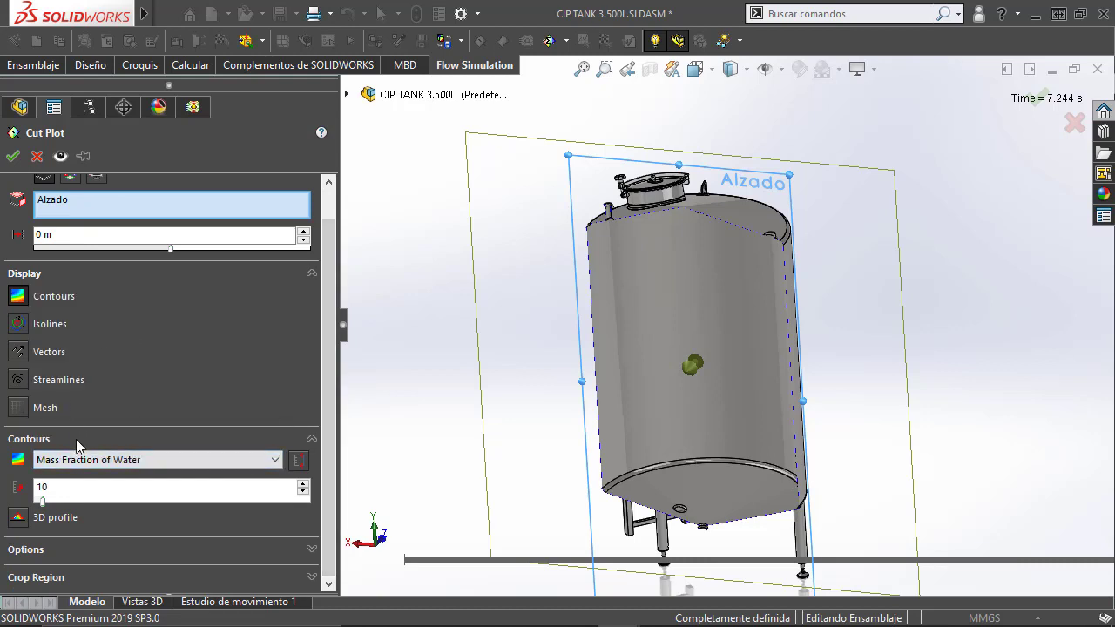
left_click(13, 157)
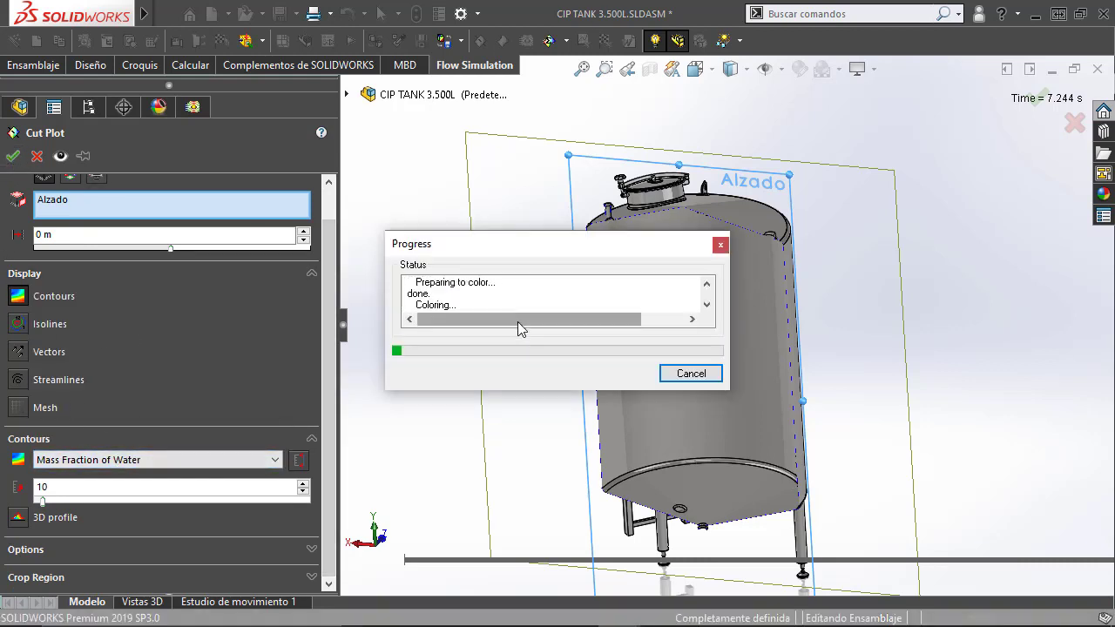
key("ctrl+1")
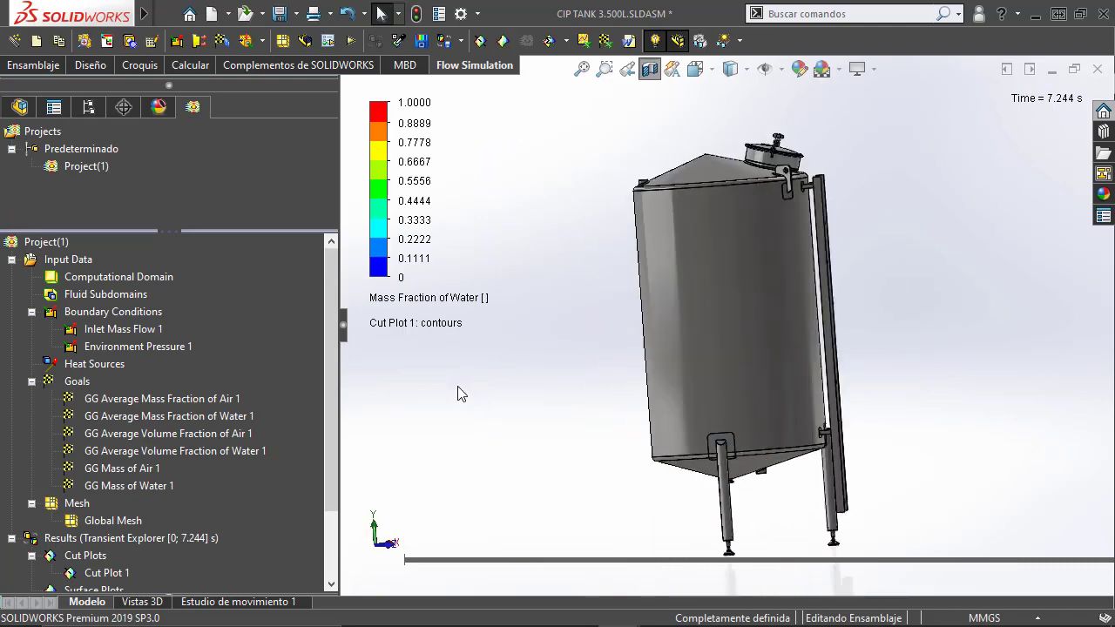
key("ctrl+2")
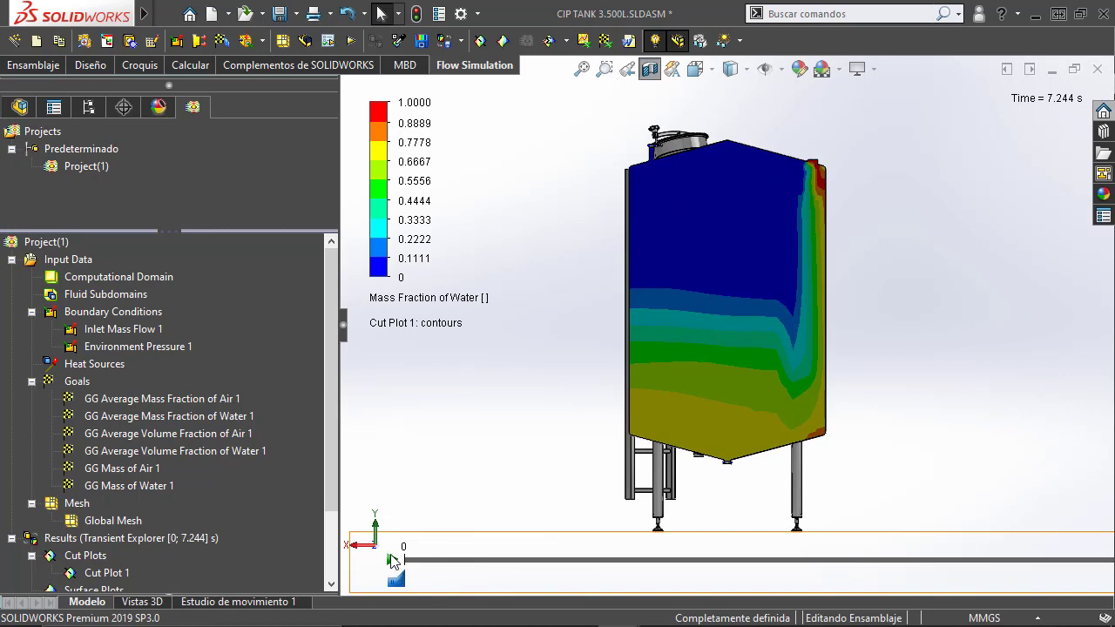
Play the water mass-fraction cut plot animation through time to 2.246 s.
left_click(391, 559)
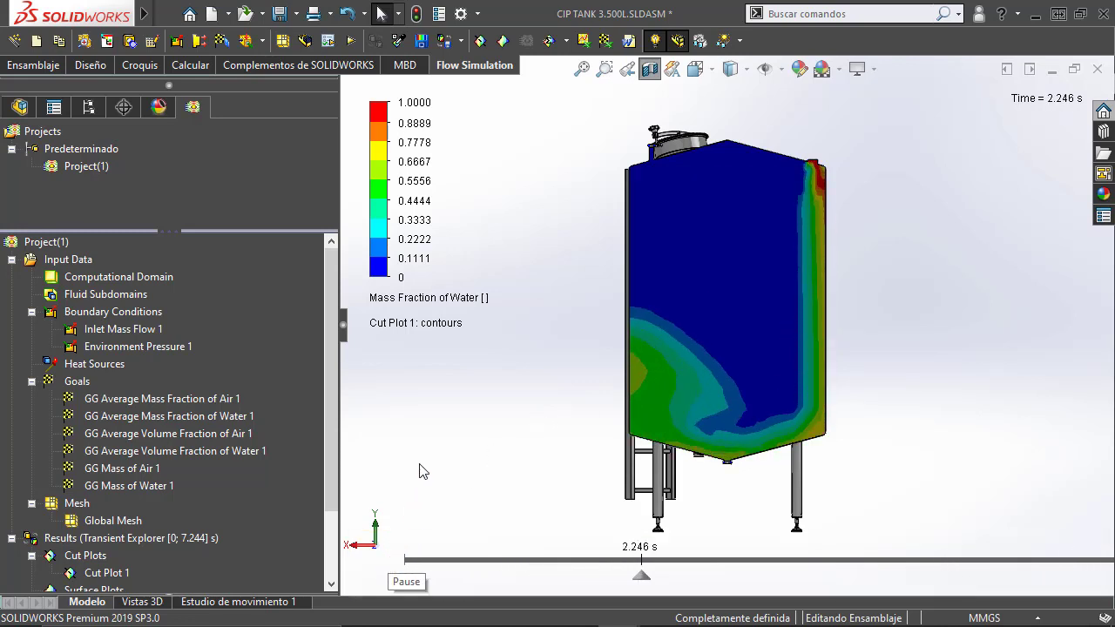
left_click_drag(332, 454, 328, 519)
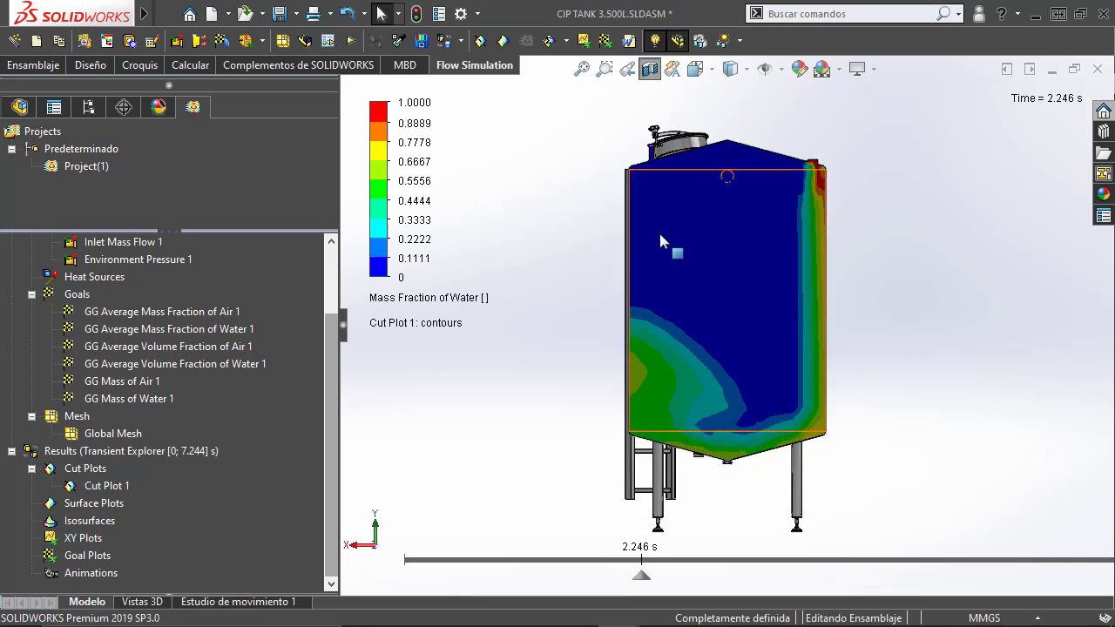
Apply a brown palette to the color bar and resume the animation.
double_click(381, 161)
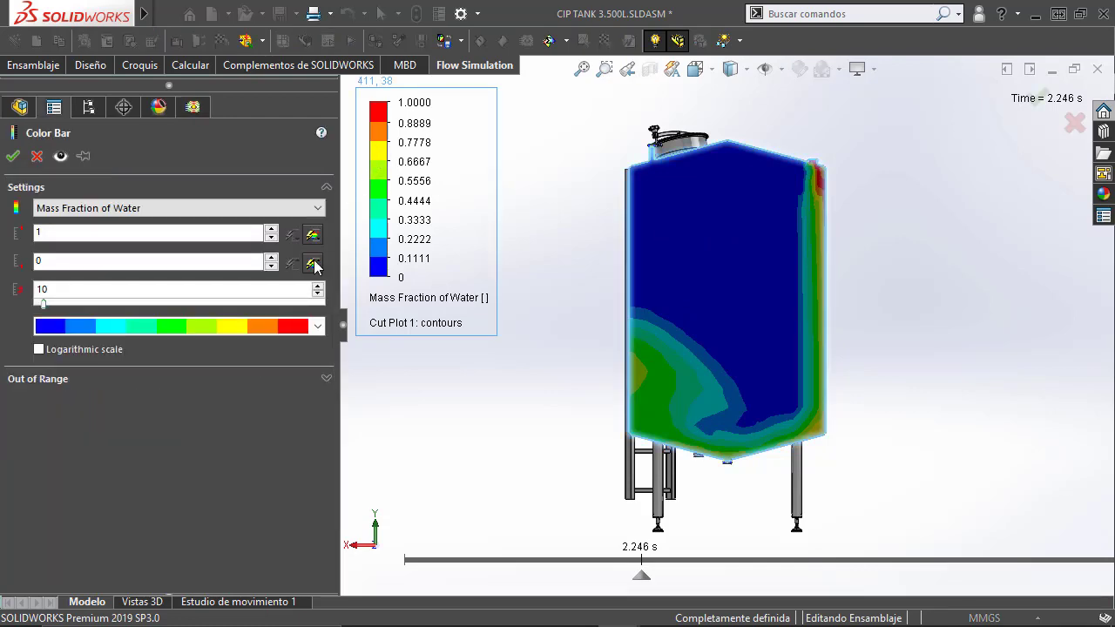
left_click(217, 322)
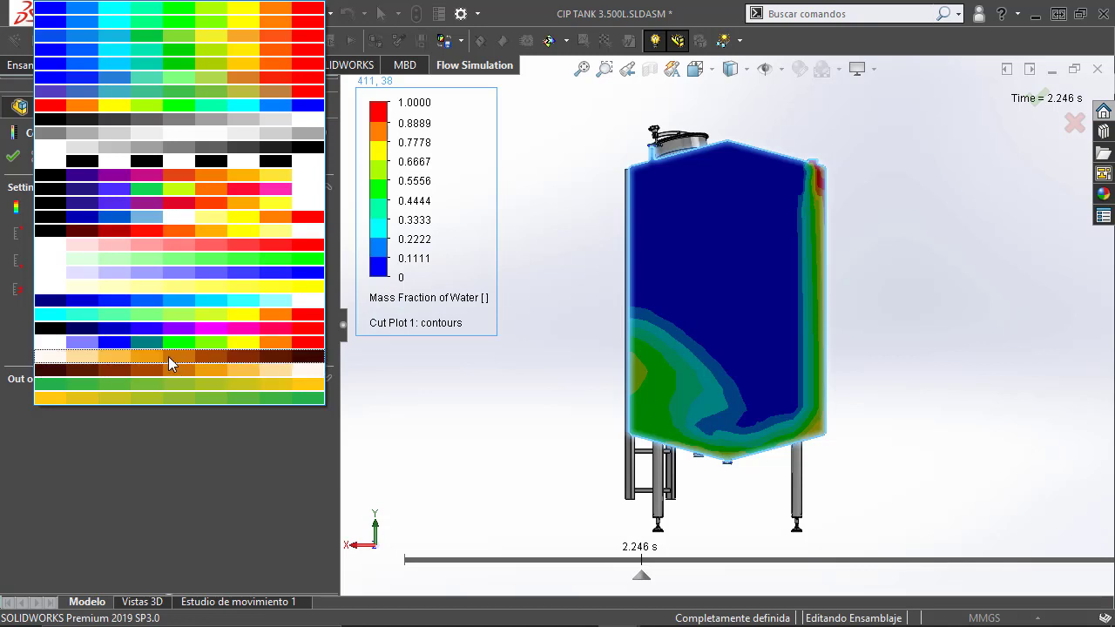
left_click(168, 356)
left_click(13, 156)
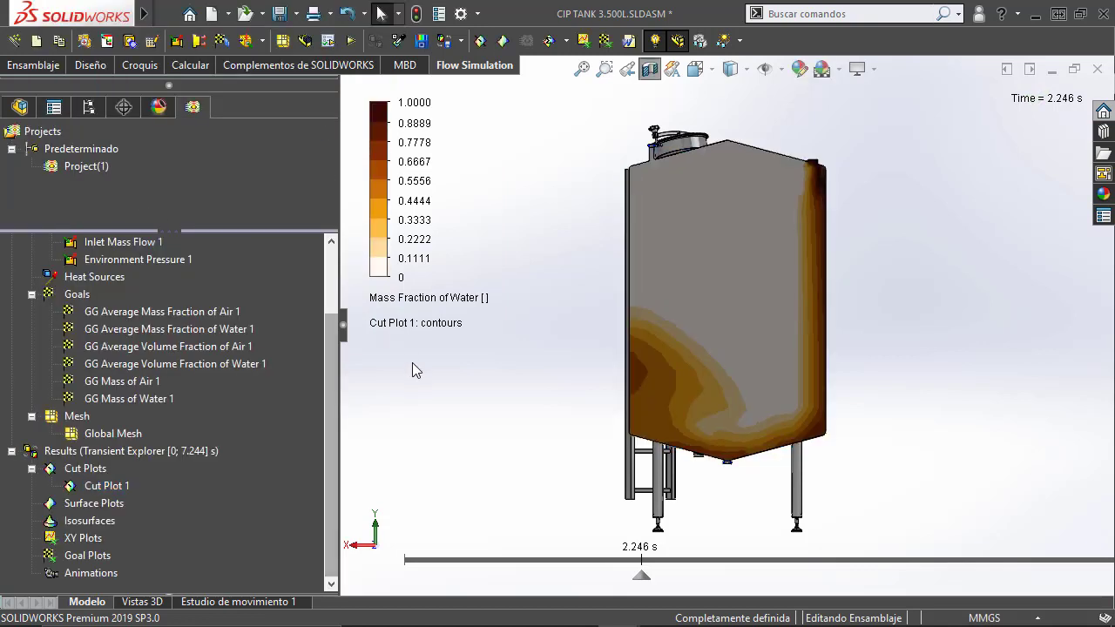
left_click(391, 559)
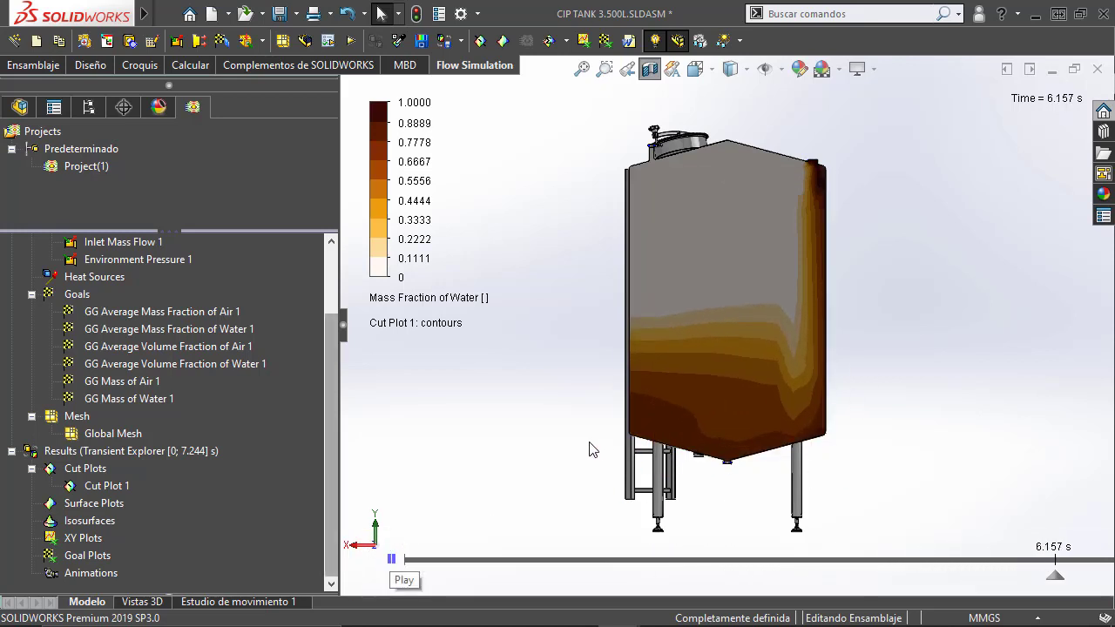
Switch the color bar to the white-to-blue palette.
double_click(383, 212)
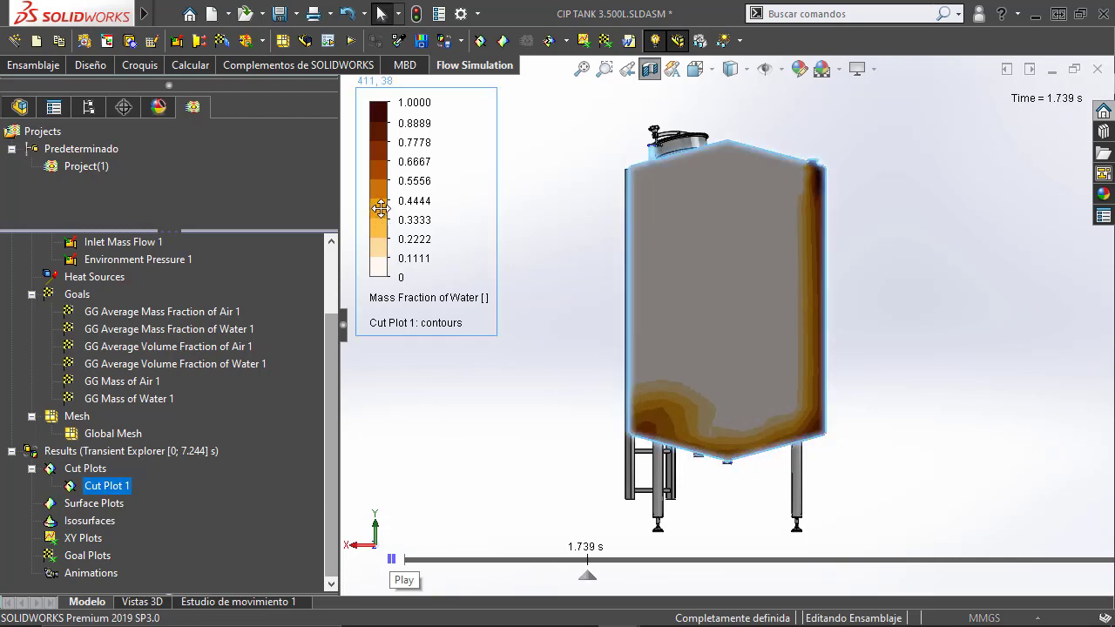
left_click(253, 328)
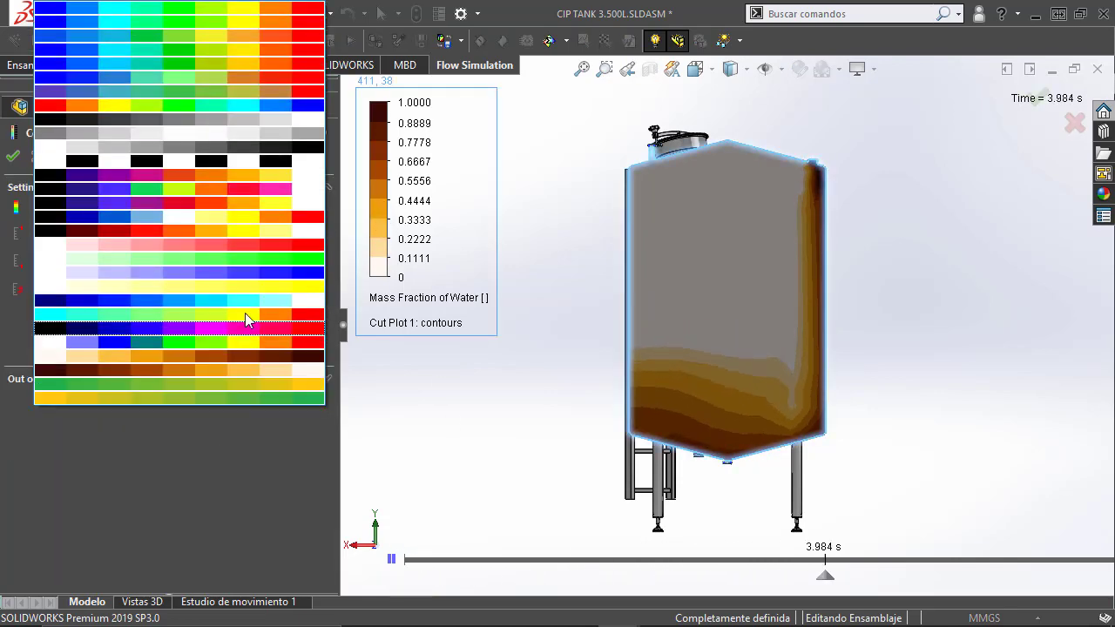
left_click(178, 275)
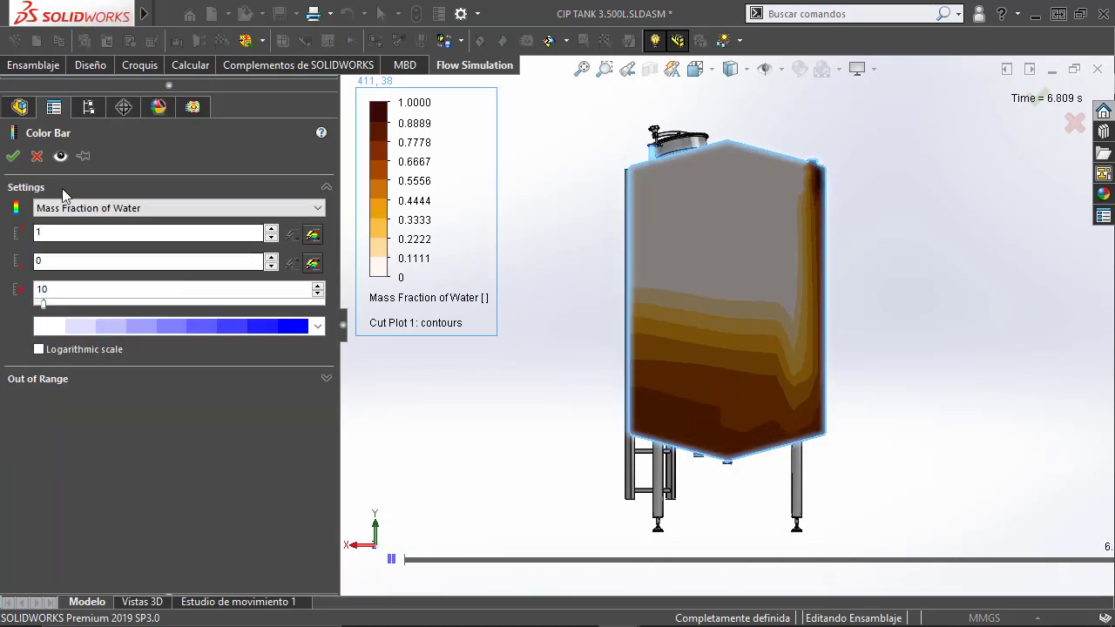
left_click(13, 156)
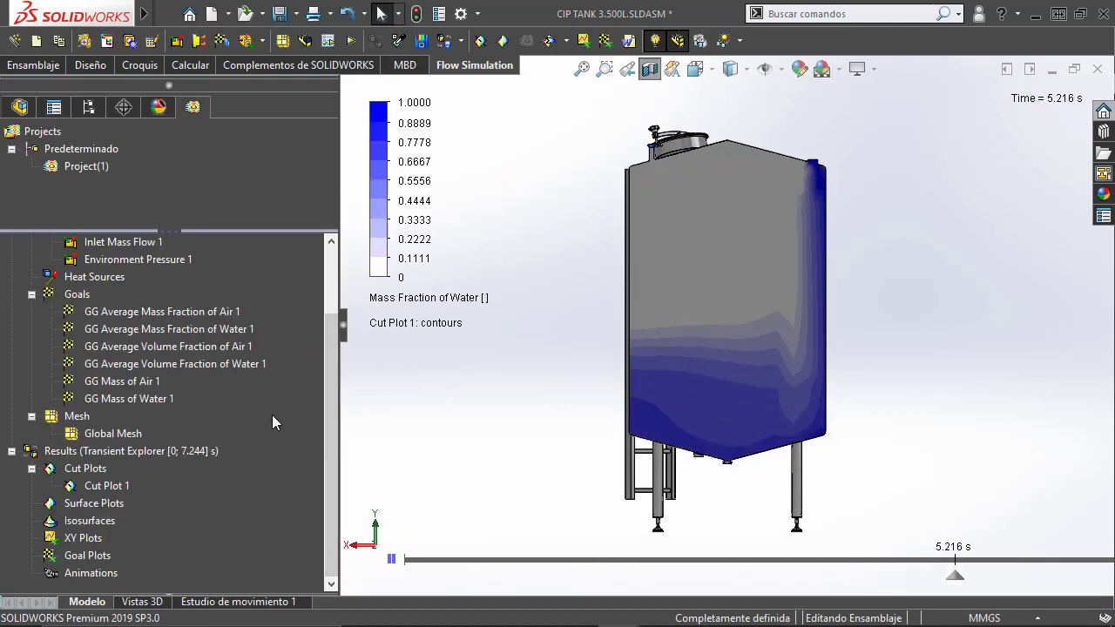
Hide Cut Plot 1.
right_click(114, 478)
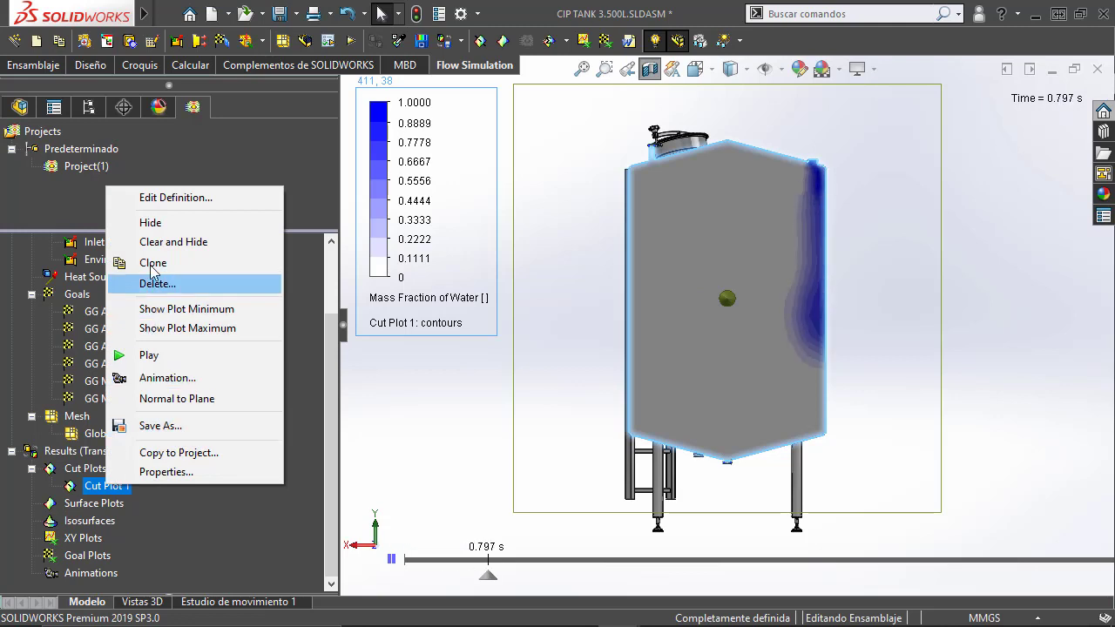
left_click(170, 222)
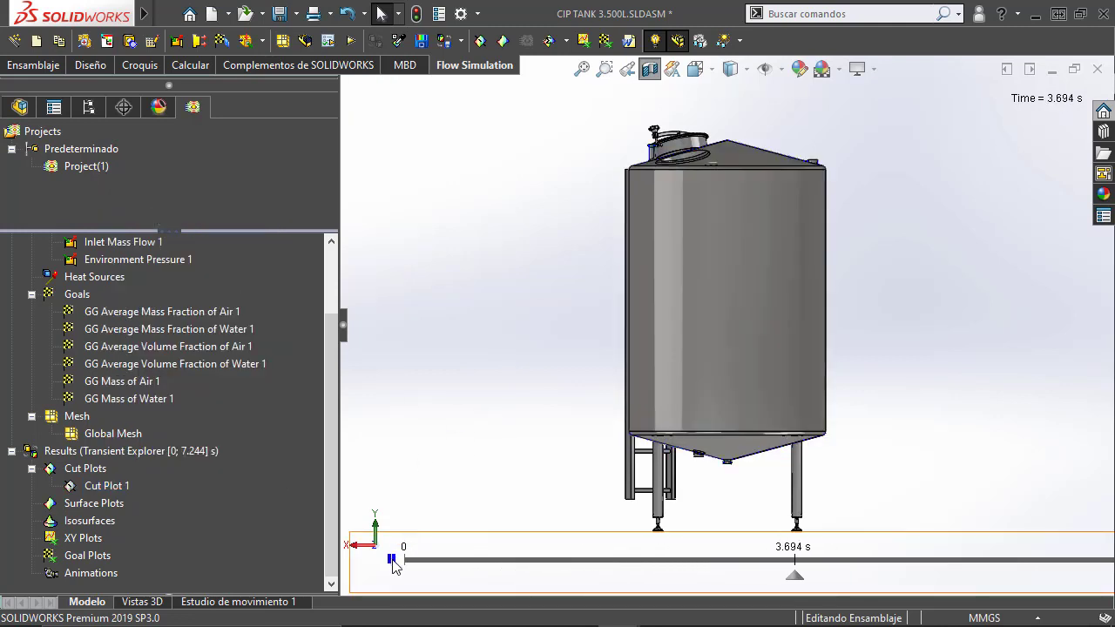
right_click(84, 509)
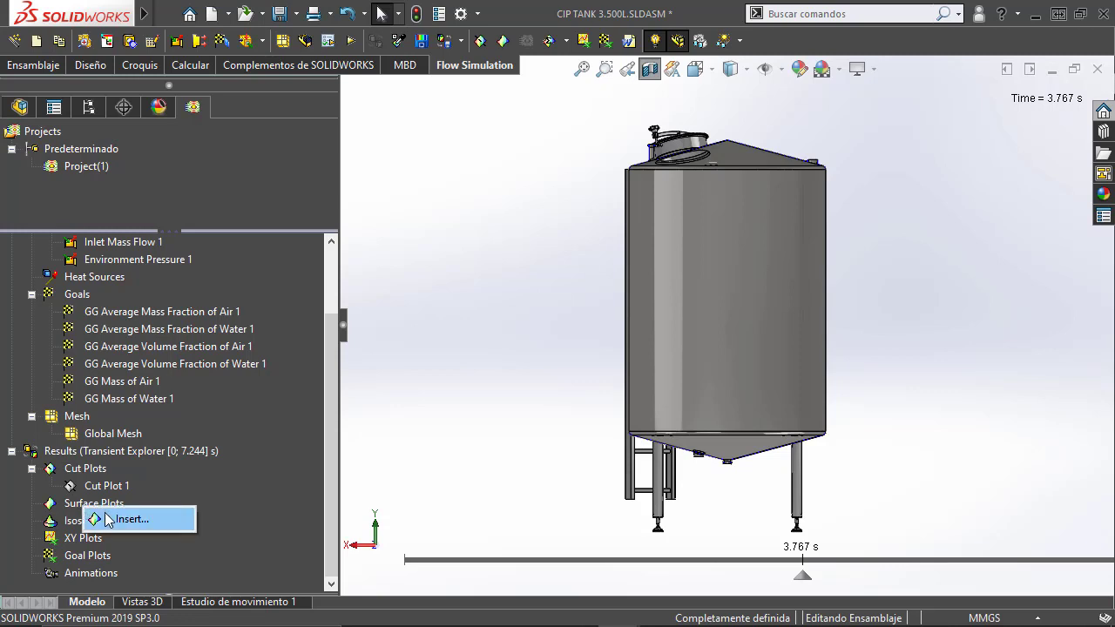
left_click(75, 523)
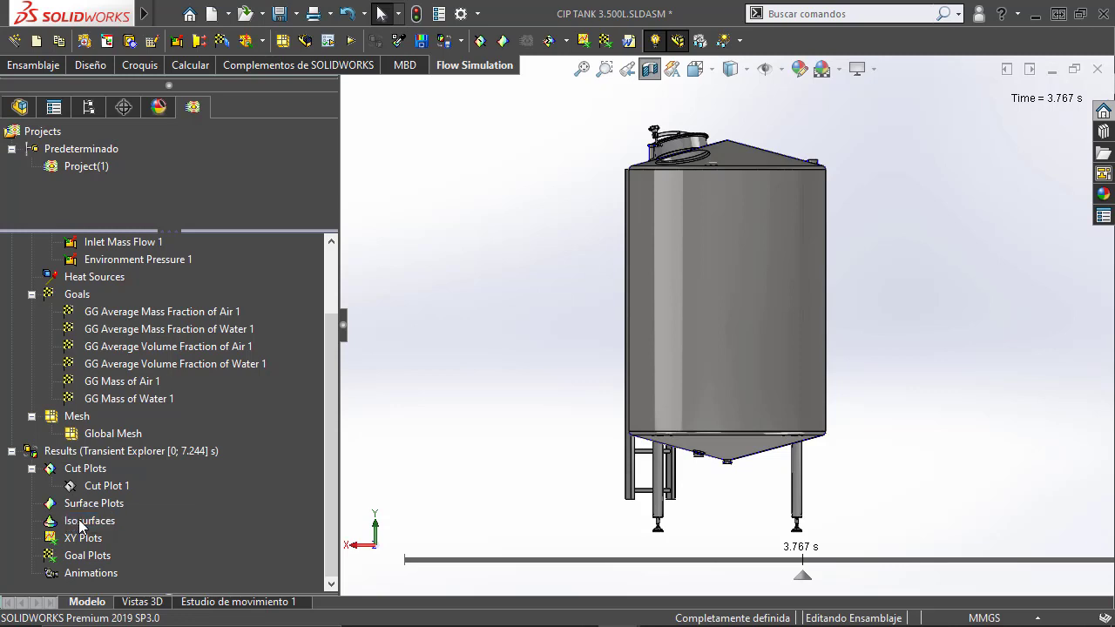
Add a Velocity isosurface at 1 m/s and preview it.
right_click(81, 525)
left_click(122, 534)
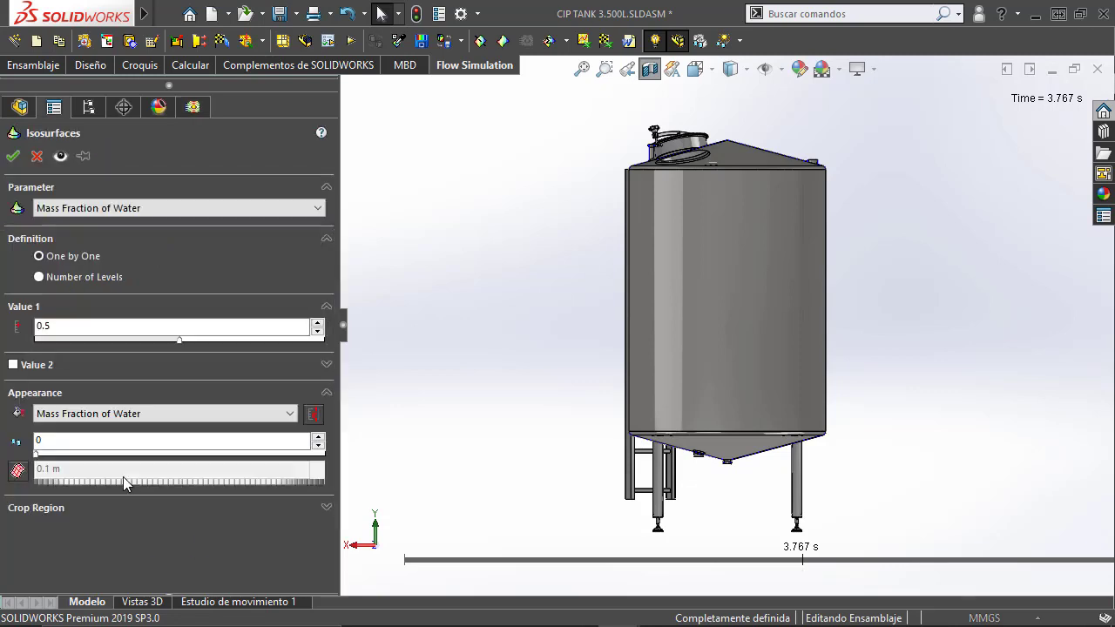
left_click(104, 210)
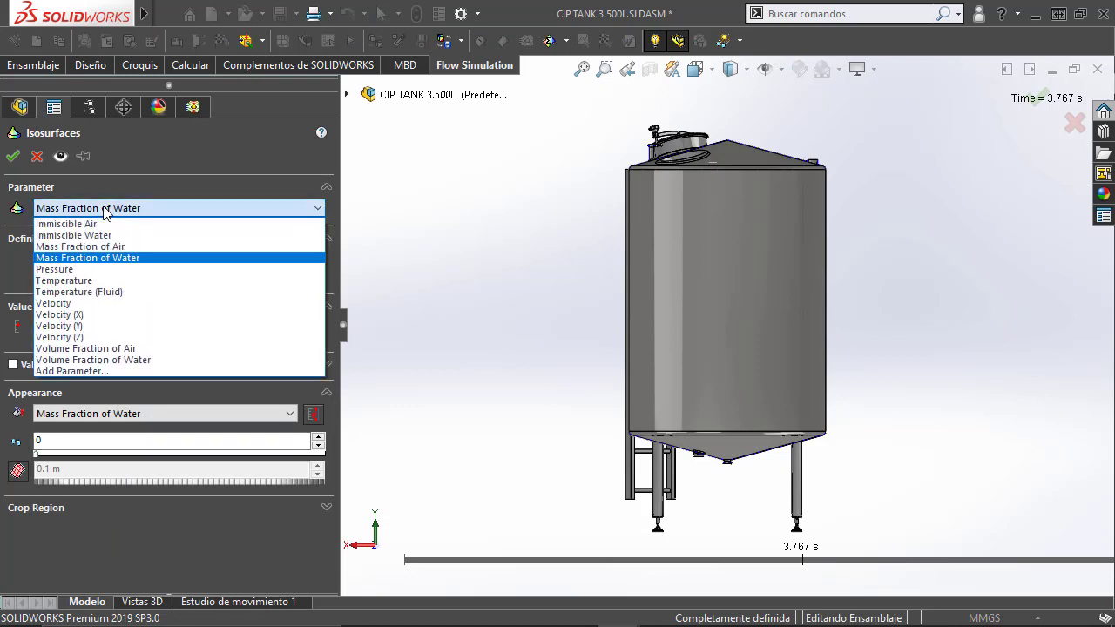
left_click(82, 303)
left_click(70, 325)
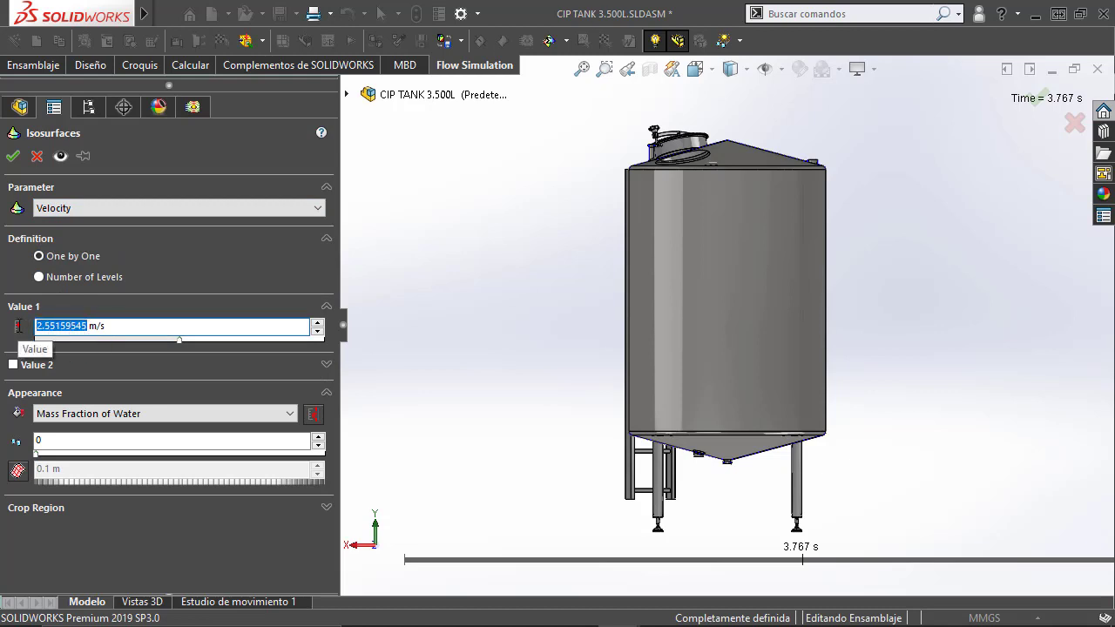
type("1")
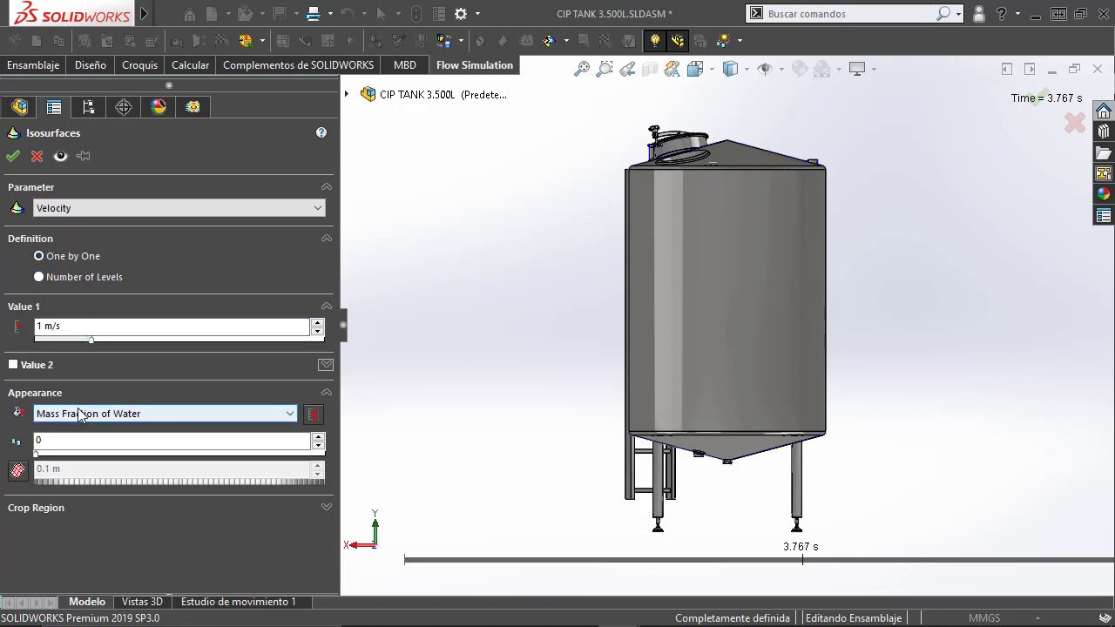
left_click(60, 156)
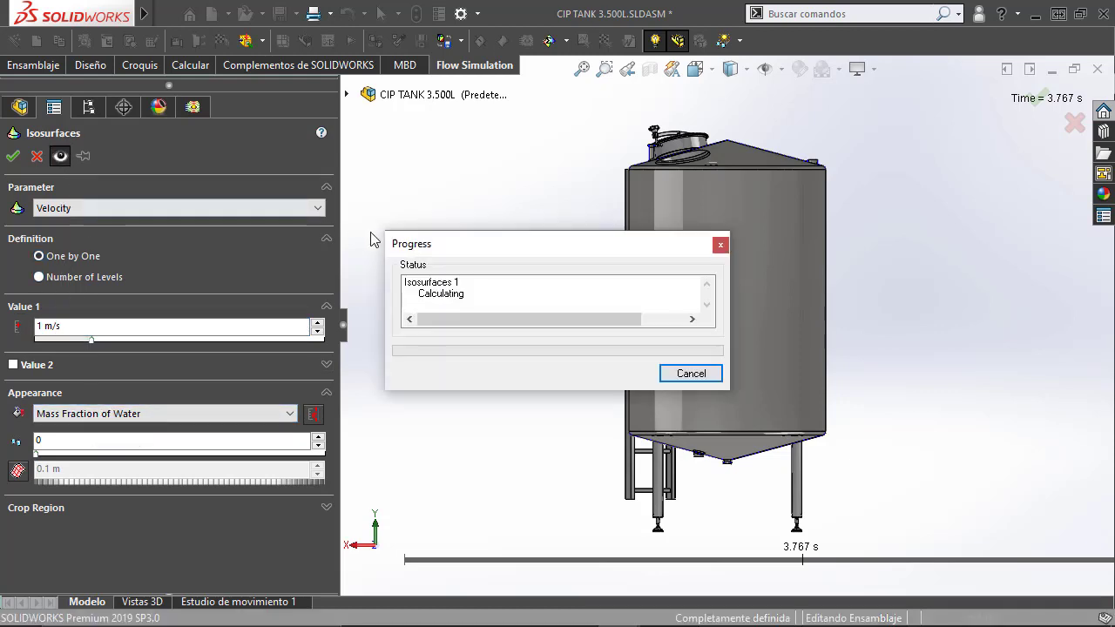
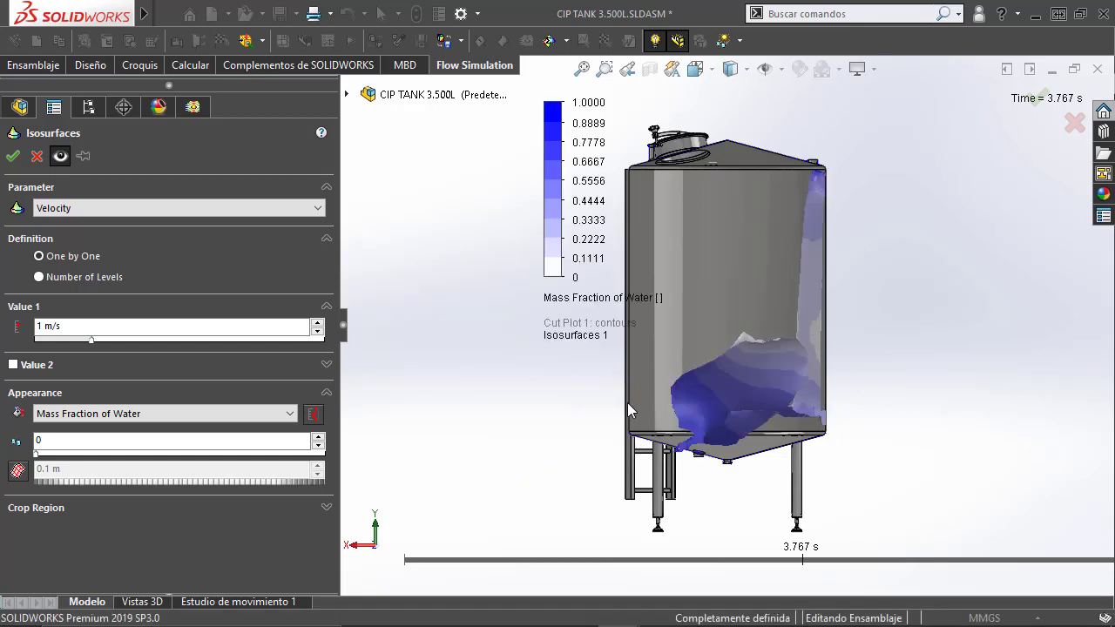
Orbit the tank and accept the 1 m/s velocity isosurface coloured by water mass fraction.
middle_click_drag(631, 411, 765, 548)
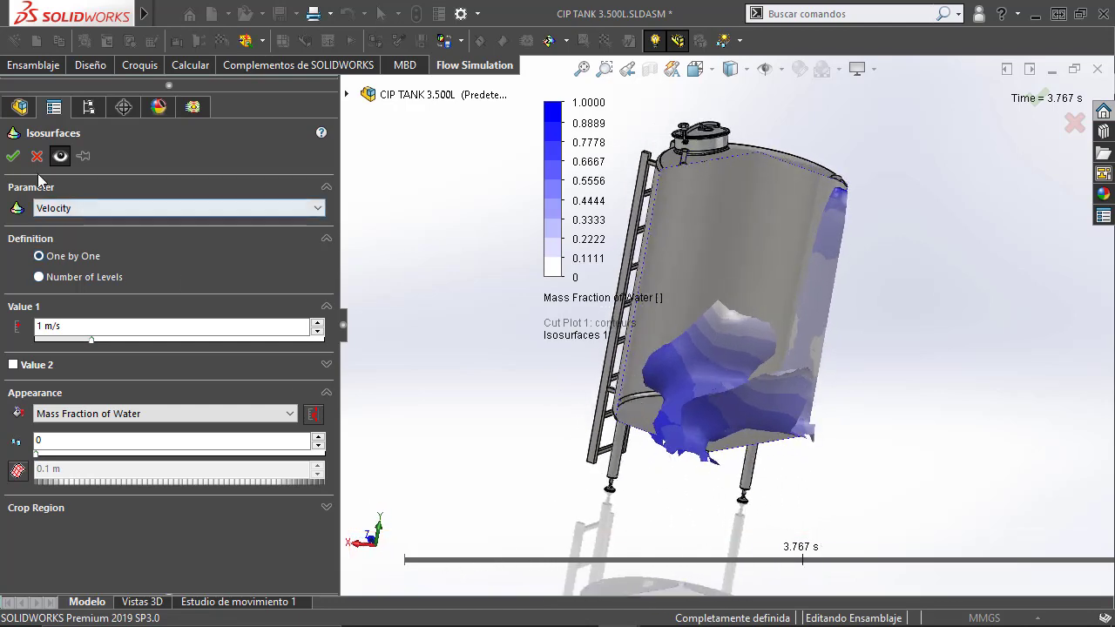
left_click(12, 156)
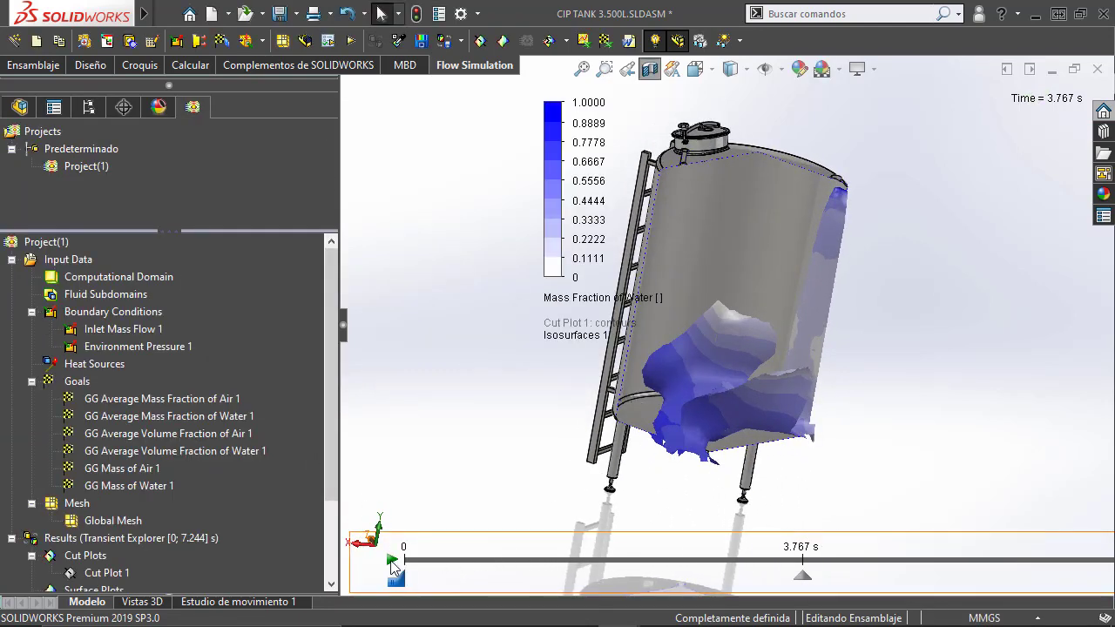
Play the transient animation, replay it from the start, then rewind the time to 1.665 s.
left_click(391, 560)
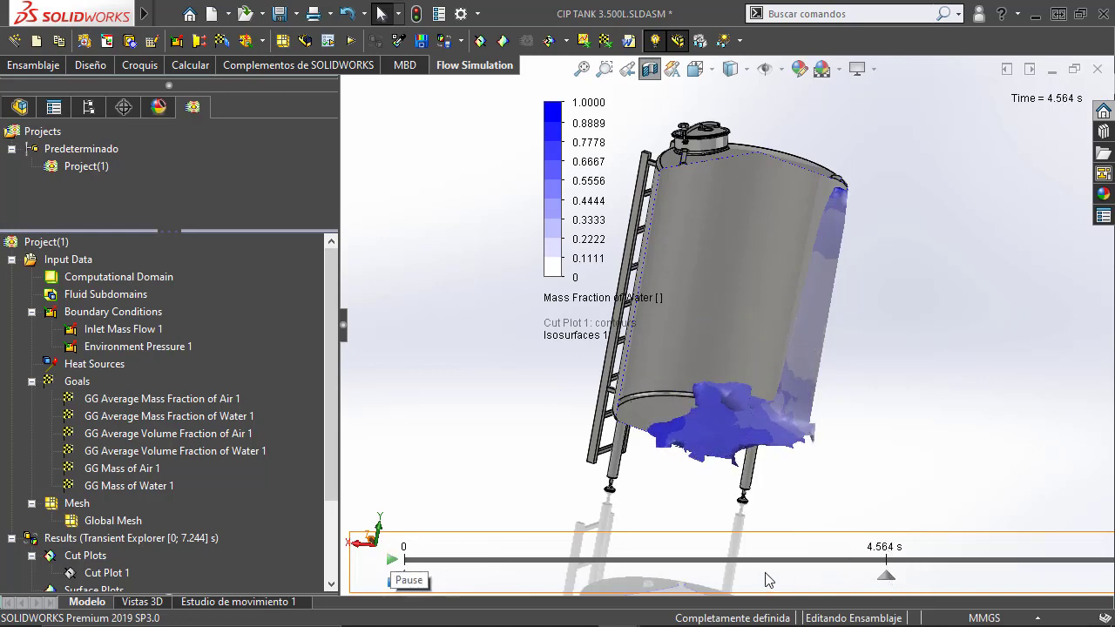
left_click_drag(768, 580, 394, 564)
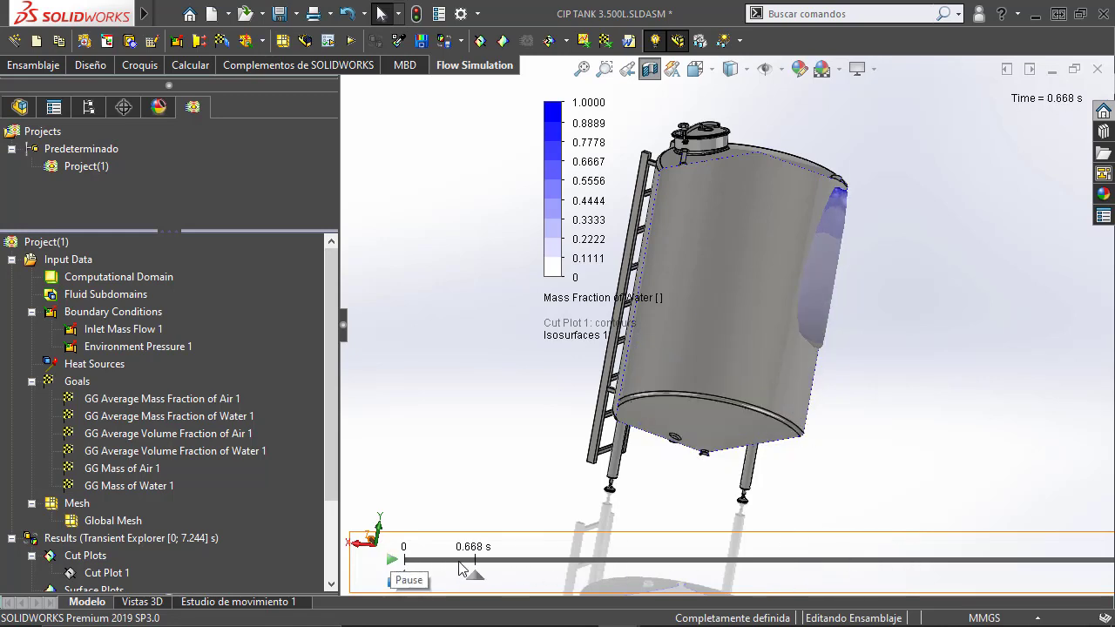
left_click(392, 560)
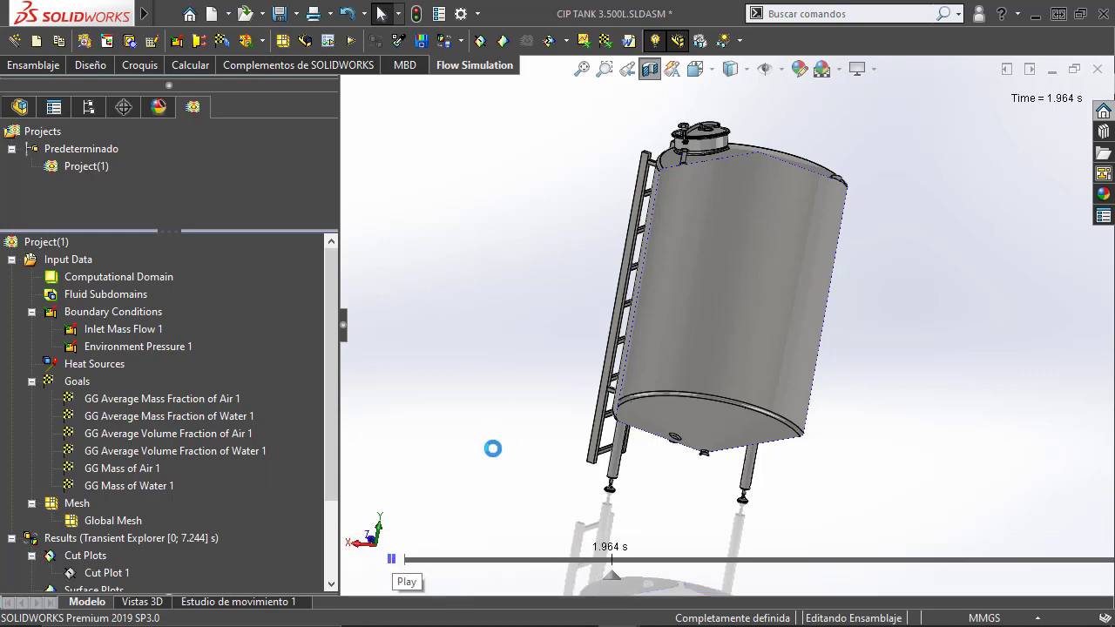
left_click(392, 560)
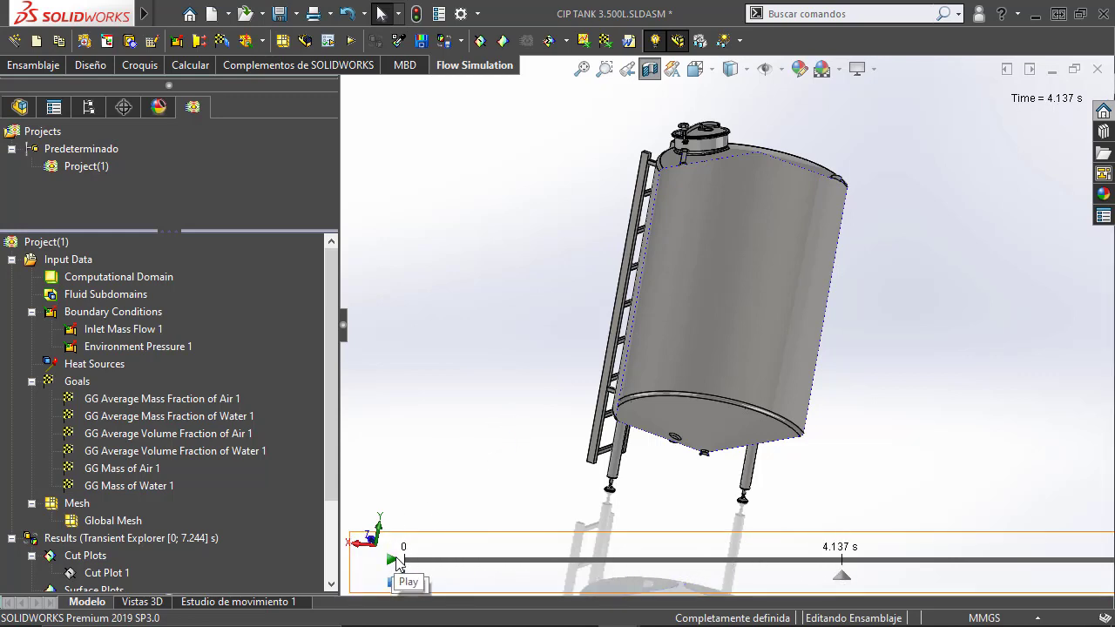
left_click(394, 560)
left_click_drag(839, 582, 520, 569)
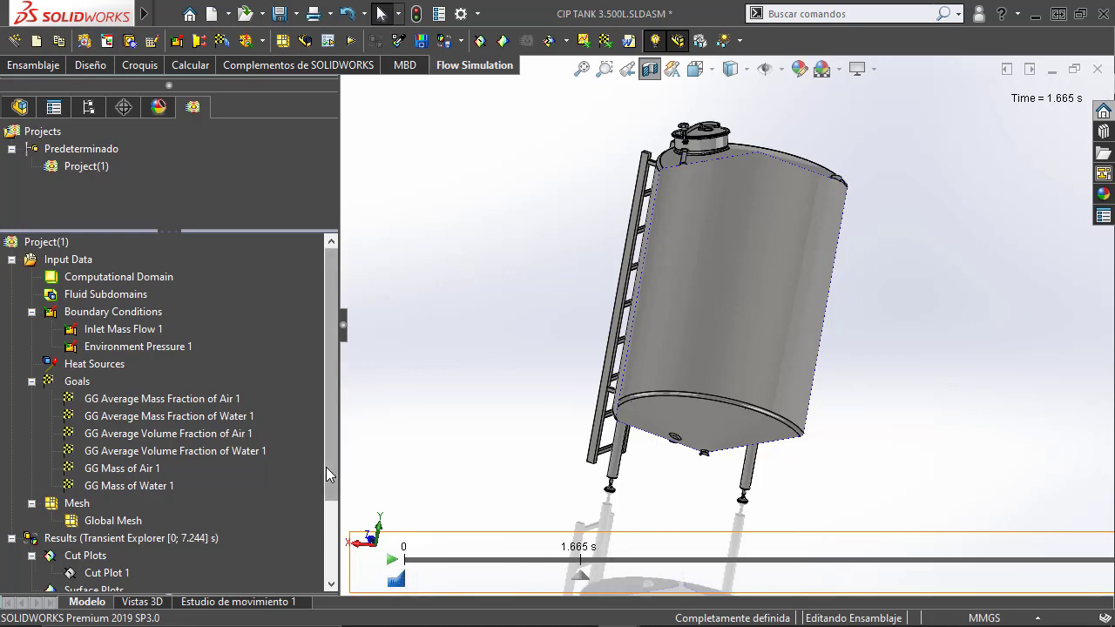
scroll(326, 467, "down", 2)
Show Isosurfaces 1 and replay the animation from the start, pausing at 3.108 s.
right_click(99, 520)
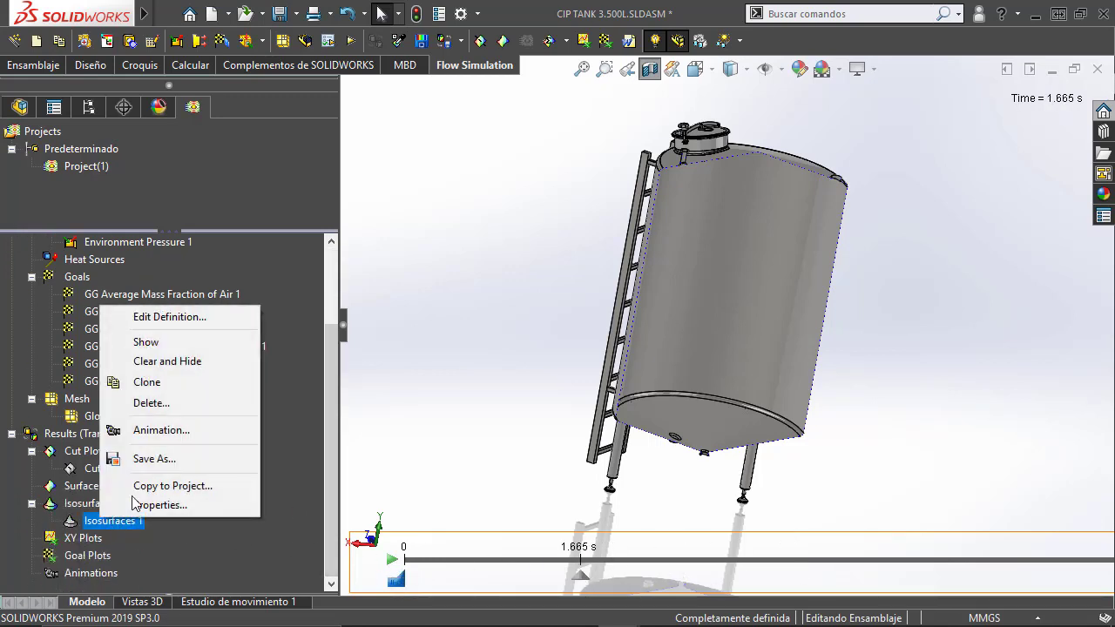
left_click(136, 343)
left_click(434, 451)
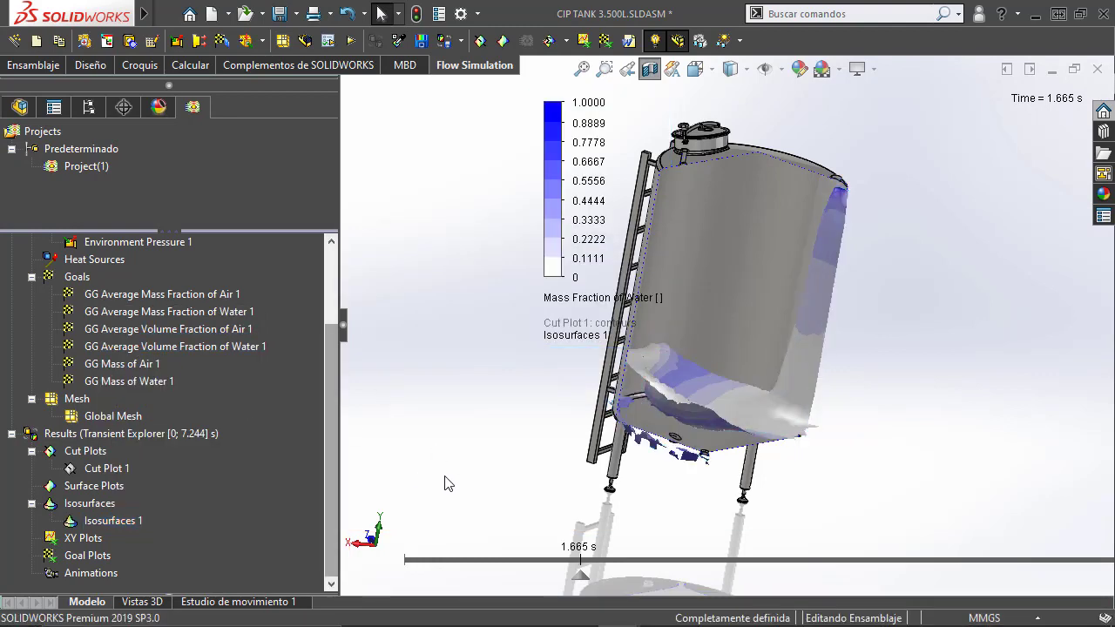
left_click_drag(582, 572, 413, 588)
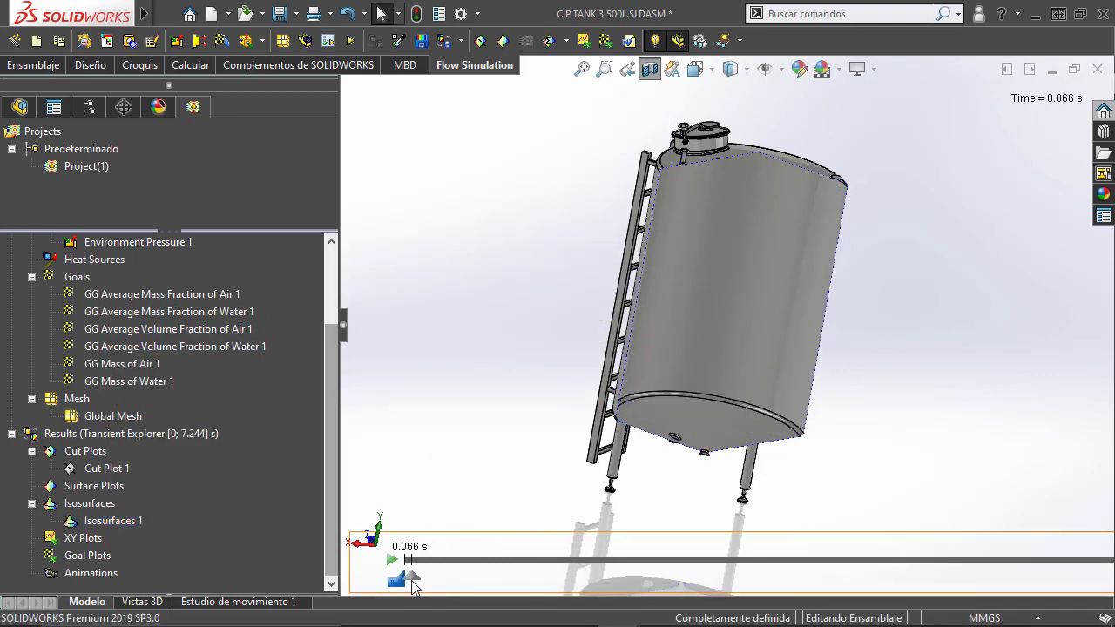
left_click(392, 561)
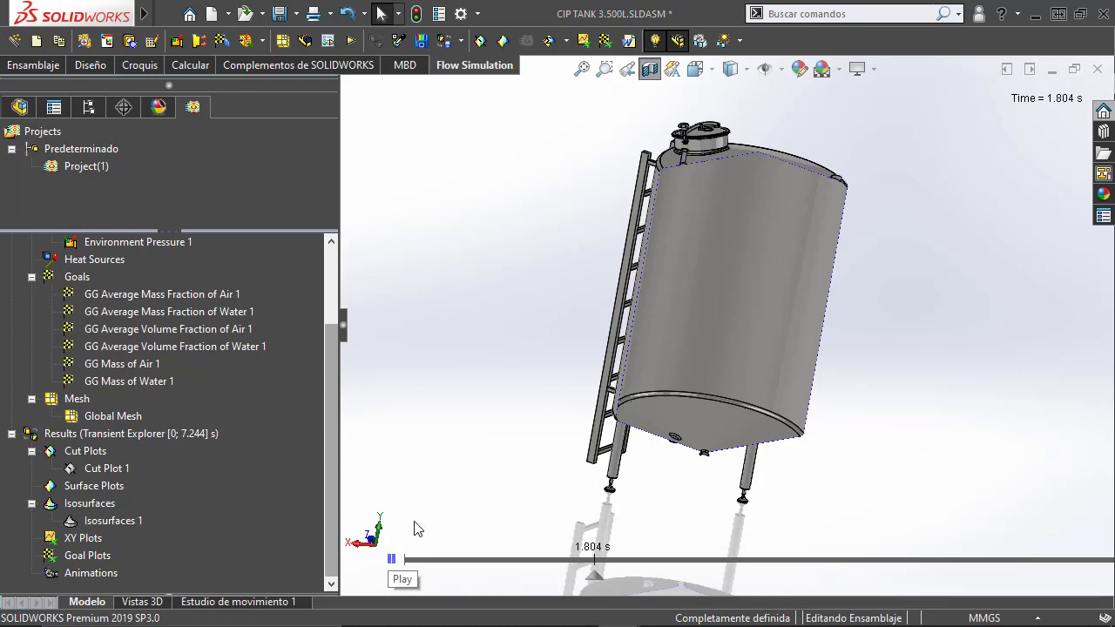
left_click(392, 560)
Display Isosurfaces 1 at 3.108 s and reconfirm its definition.
right_click(125, 520)
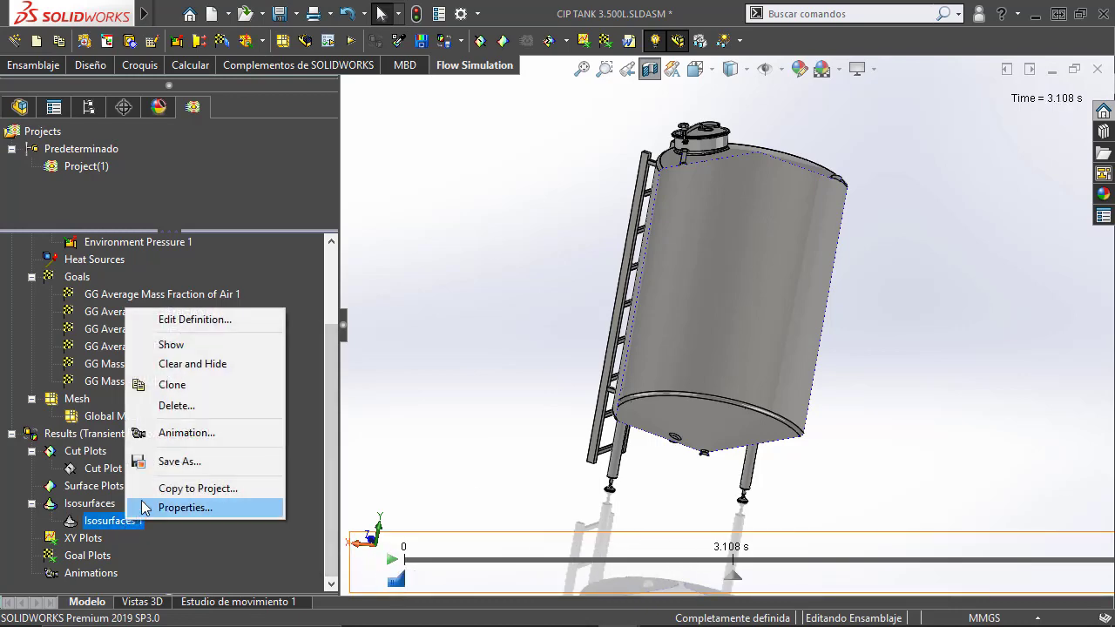
left_click(161, 364)
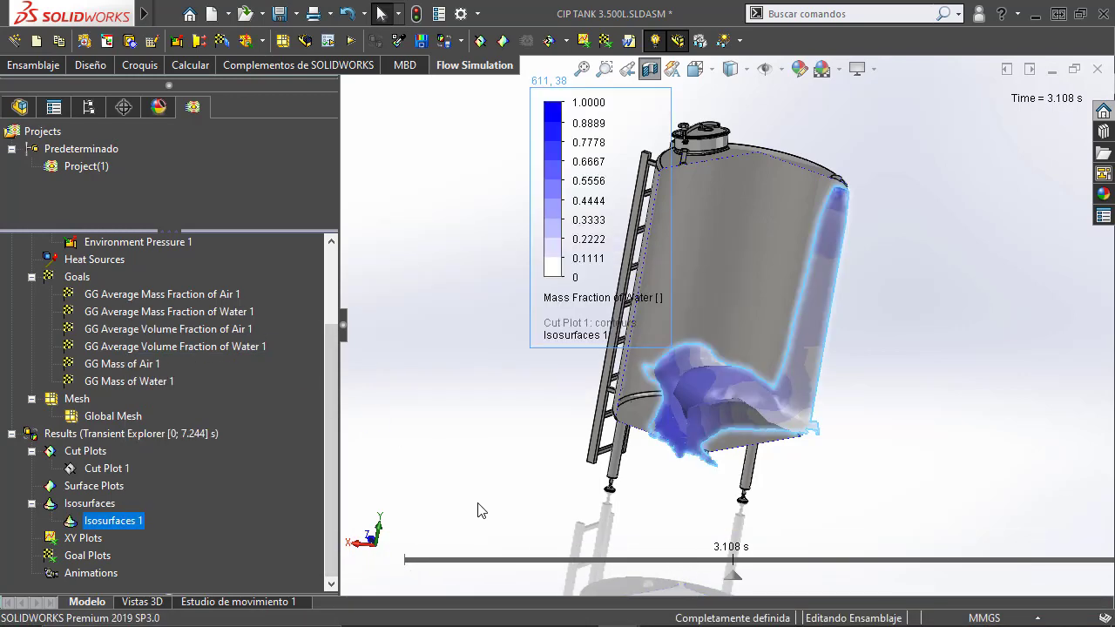
mouse_move(684, 559)
right_click(128, 523)
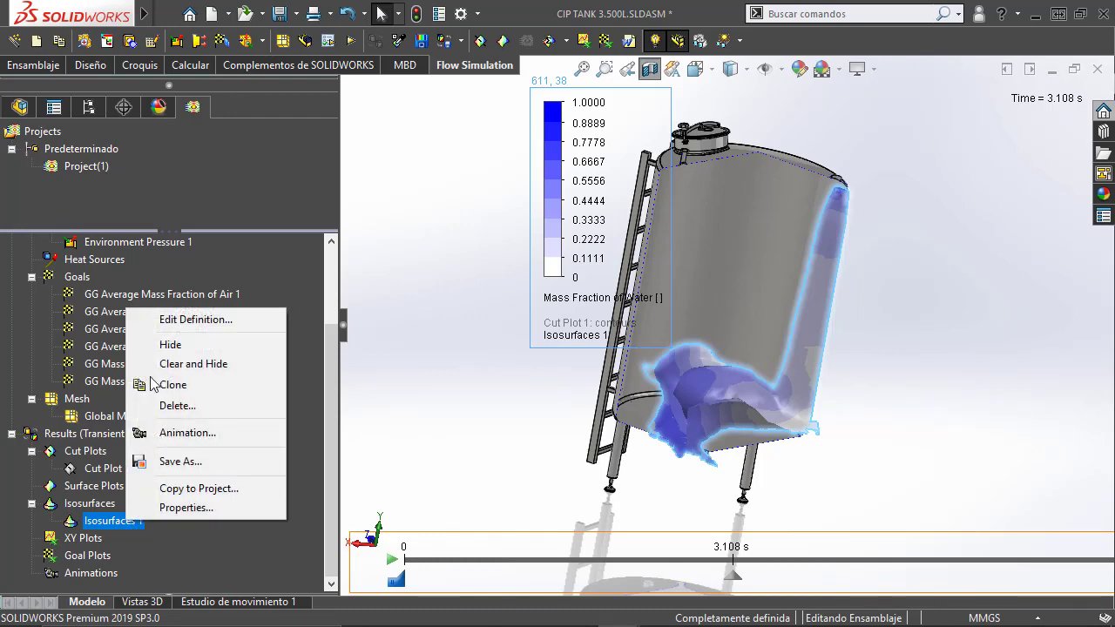
left_click(199, 315)
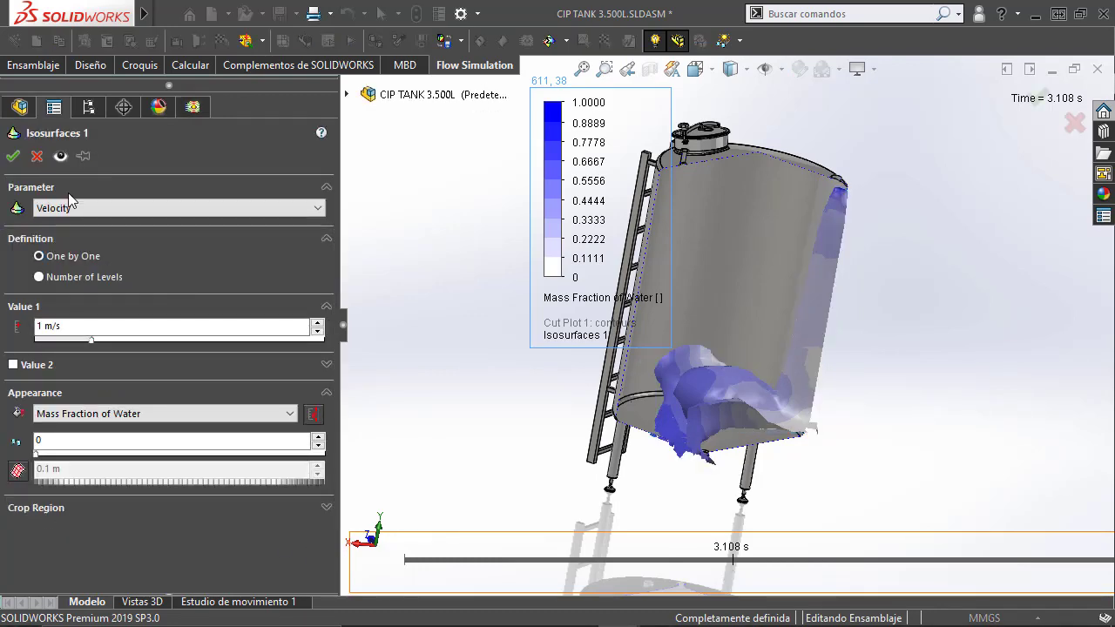
left_click(12, 156)
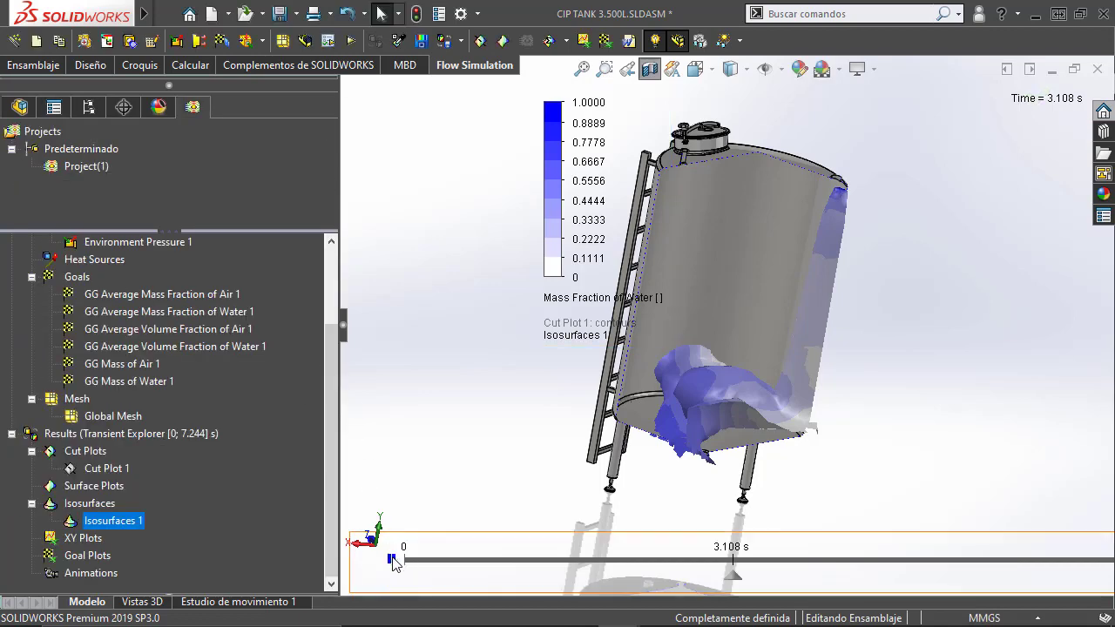
Play the animation from 3.108 s, shift the colour legend left, and zoom in on the tank.
left_click(393, 560)
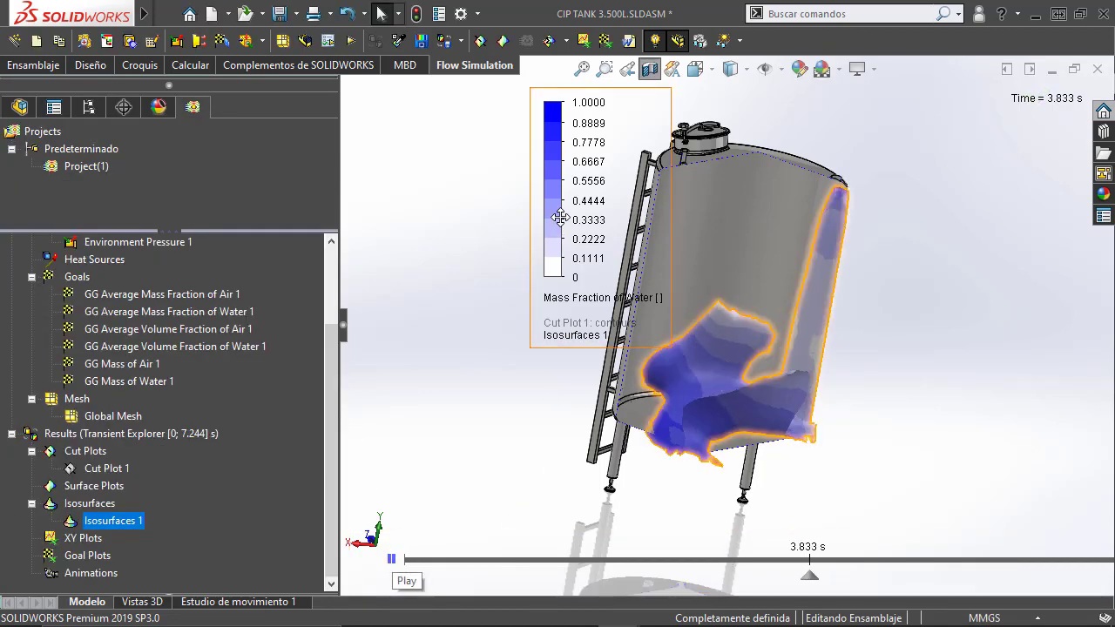
left_click_drag(560, 218, 418, 221)
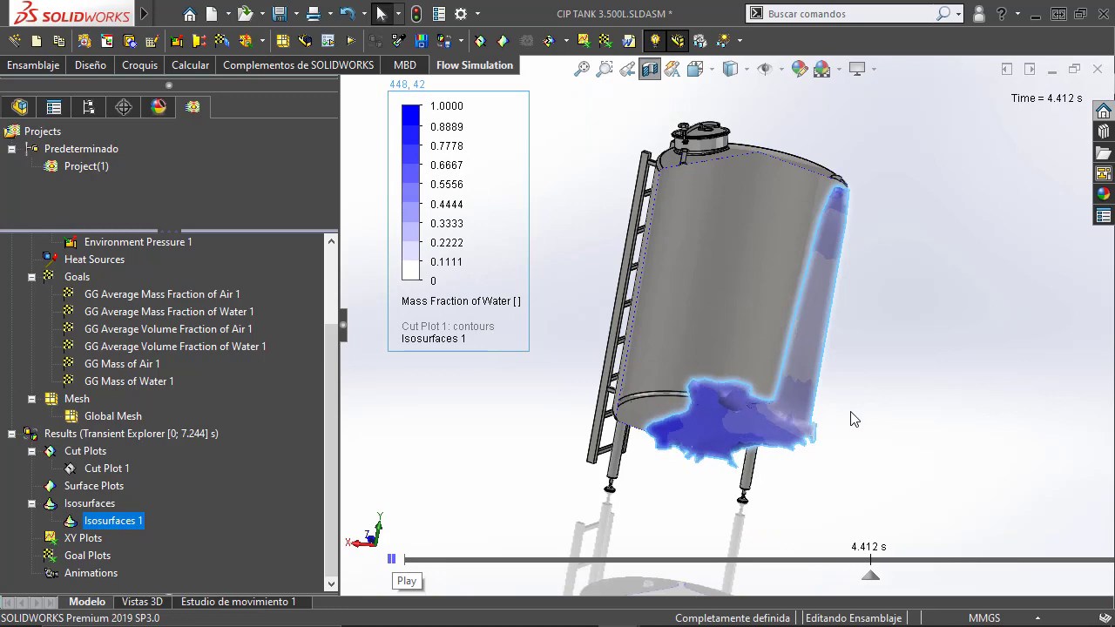
scroll(854, 420, "down", 3)
middle_click_drag(850, 417, 827, 394)
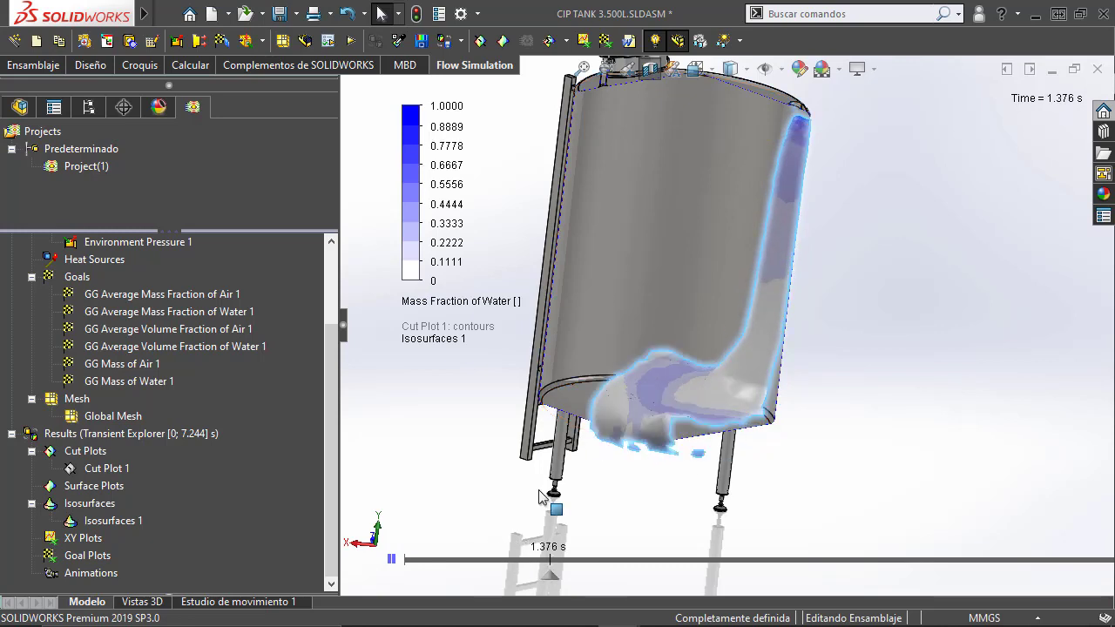
Pause the animation at 1.956 s and view the tank from the Back orientation.
left_click(391, 561)
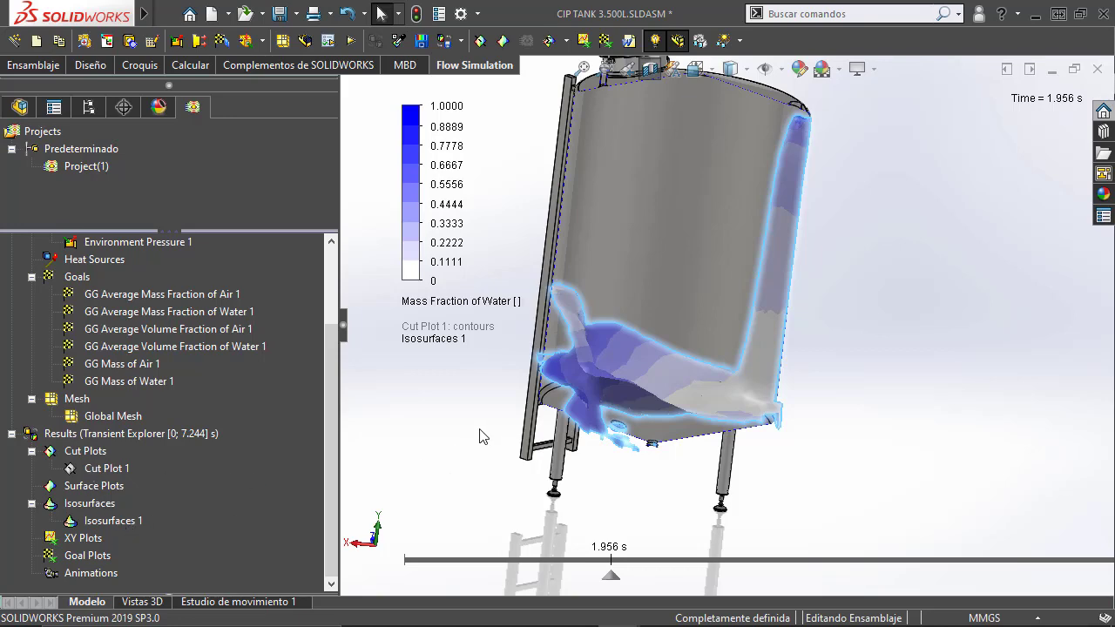
mouse_move(483, 436)
middle_mouse_down()
mouse_move(459, 413)
mouse_move(464, 424)
middle_mouse_up()
key("ctrl+1")
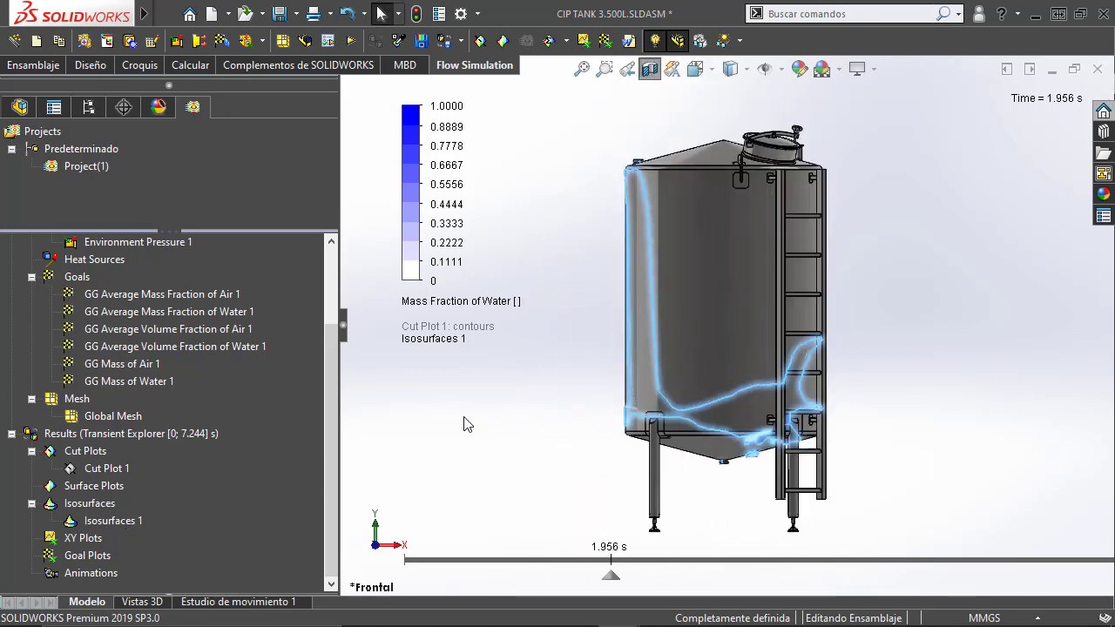
key("ctrl+2")
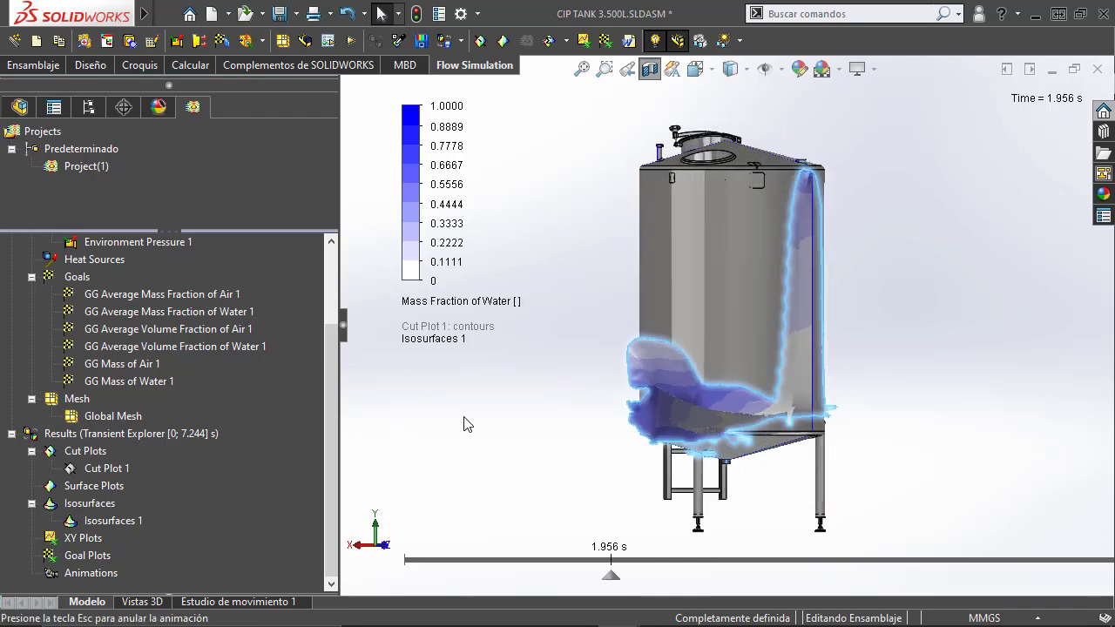